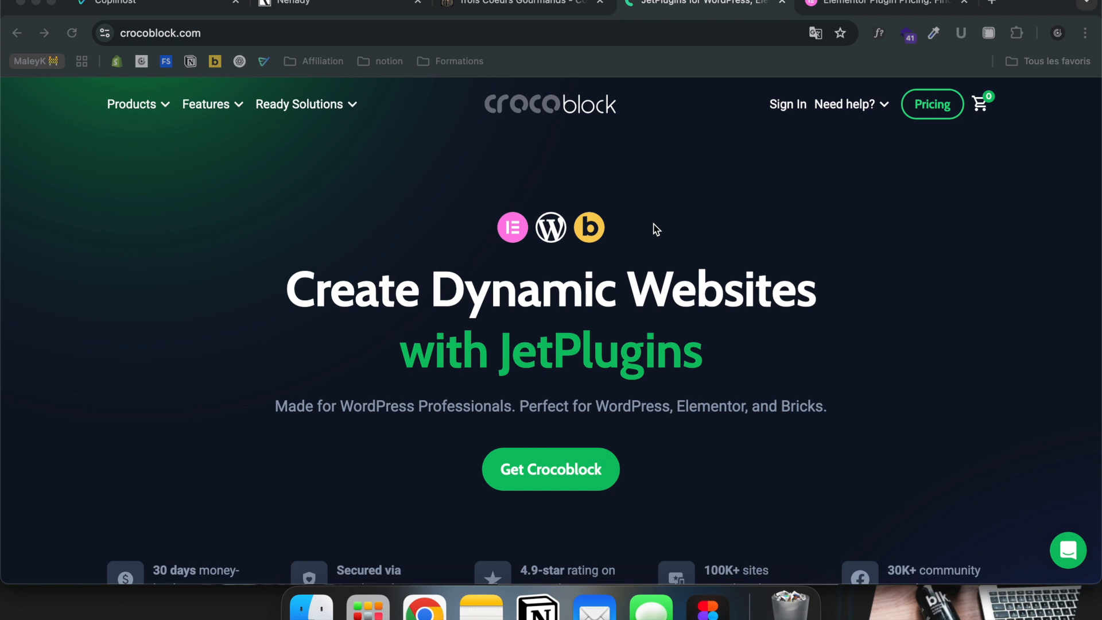
Switch to the Elementor plugin pricing page and look over its Pro and WooCommerce Bundles plan choices
{"action": "left_click", "coordinate": [855, 10]}
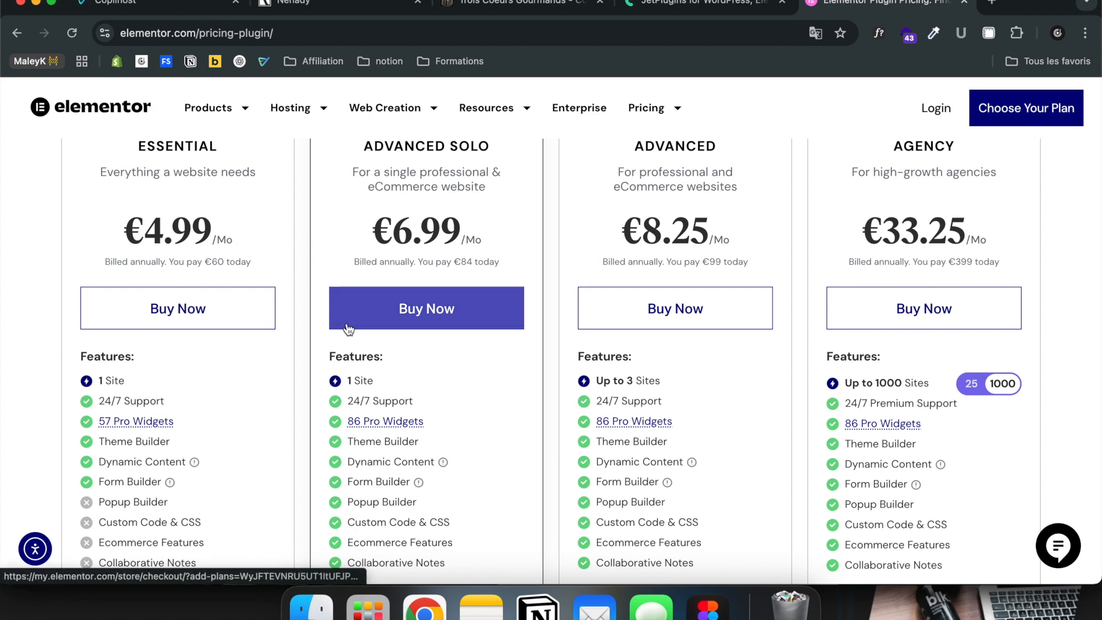
{"action": "scroll", "coordinate": [348, 329], "scroll_direction": "up", "scroll_amount": 8}
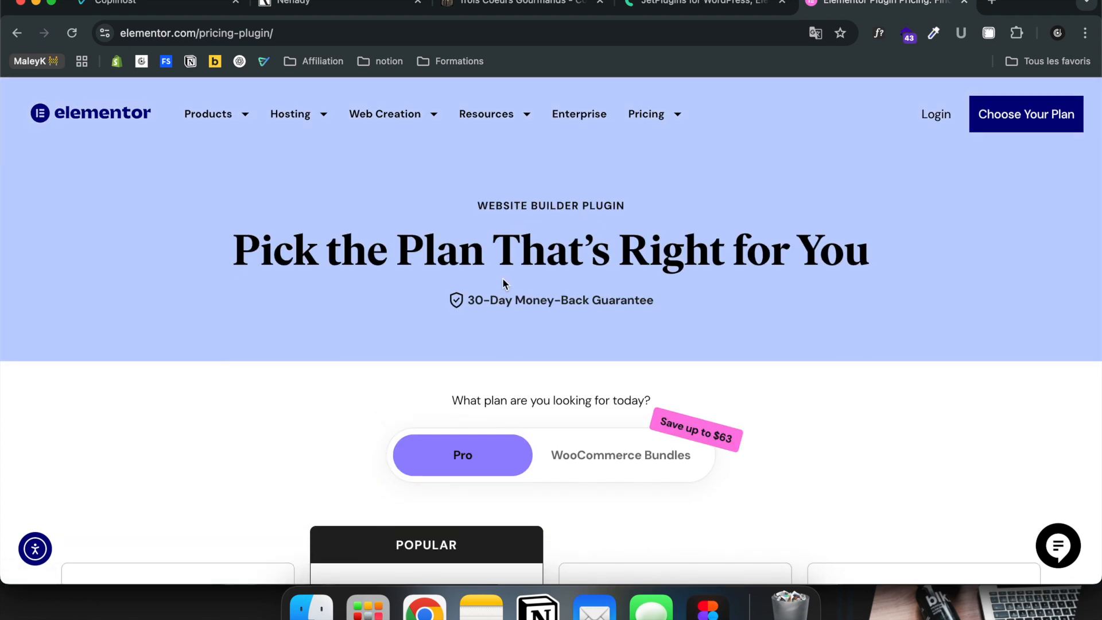
{"action": "scroll", "coordinate": [503, 281], "scroll_direction": "down", "scroll_amount": 1}
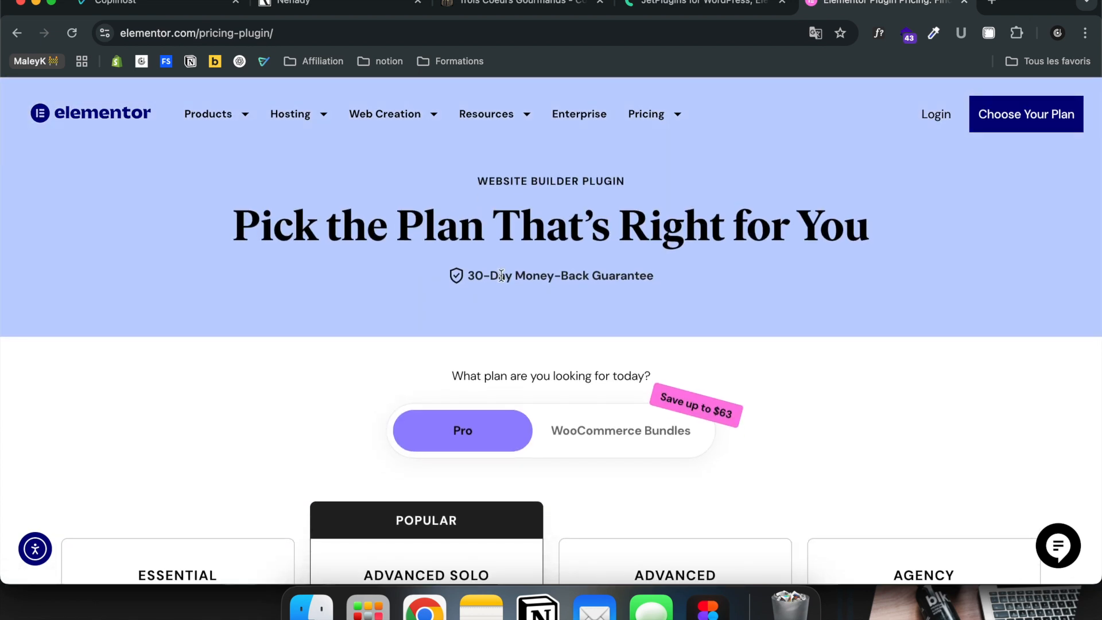
{"action": "scroll", "coordinate": [501, 276], "scroll_direction": "down", "scroll_amount": 1}
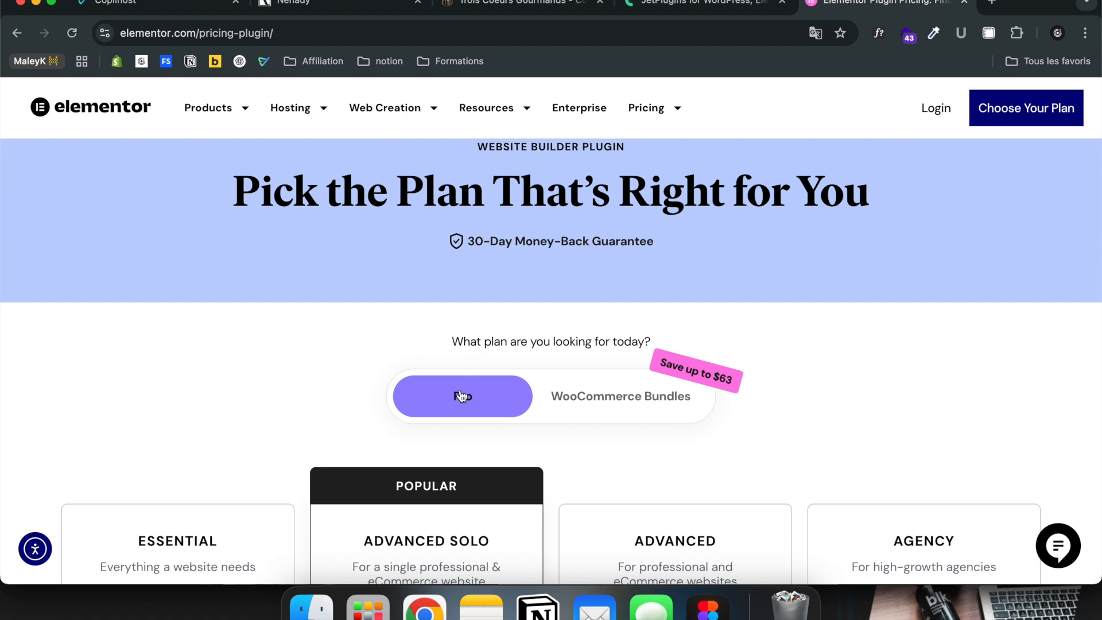
{"action": "scroll", "coordinate": [432, 425], "scroll_direction": "down", "scroll_amount": 1}
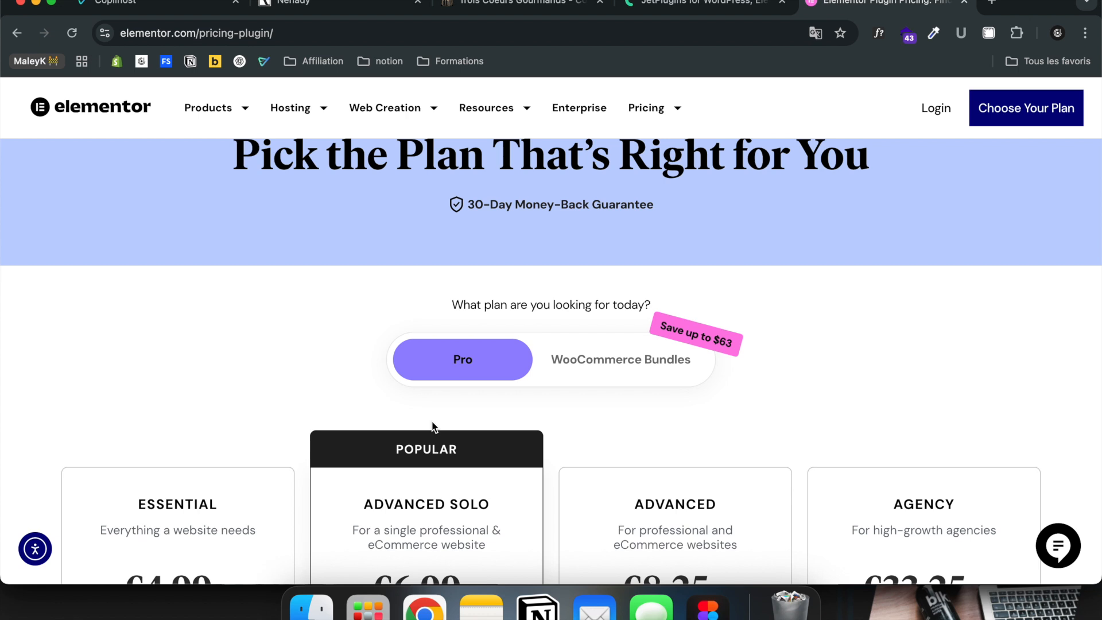
{"action": "scroll", "coordinate": [384, 428], "scroll_direction": "down", "scroll_amount": 2}
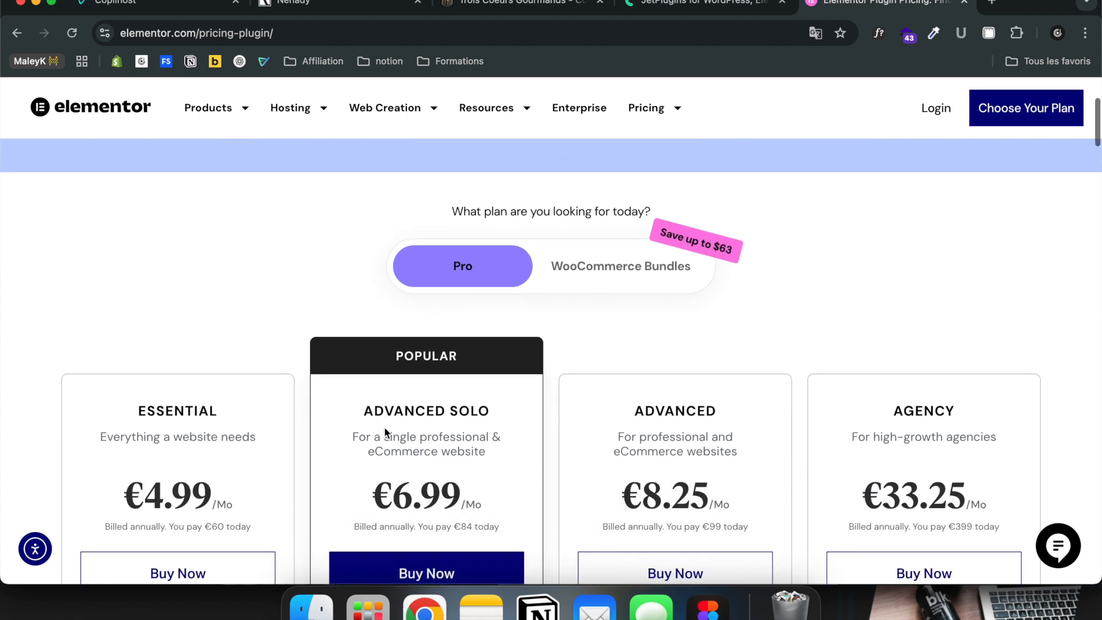
{"action": "scroll", "coordinate": [384, 428], "scroll_direction": "up", "scroll_amount": 2}
{"action": "scroll", "coordinate": [385, 428], "scroll_direction": "up", "scroll_amount": 3}
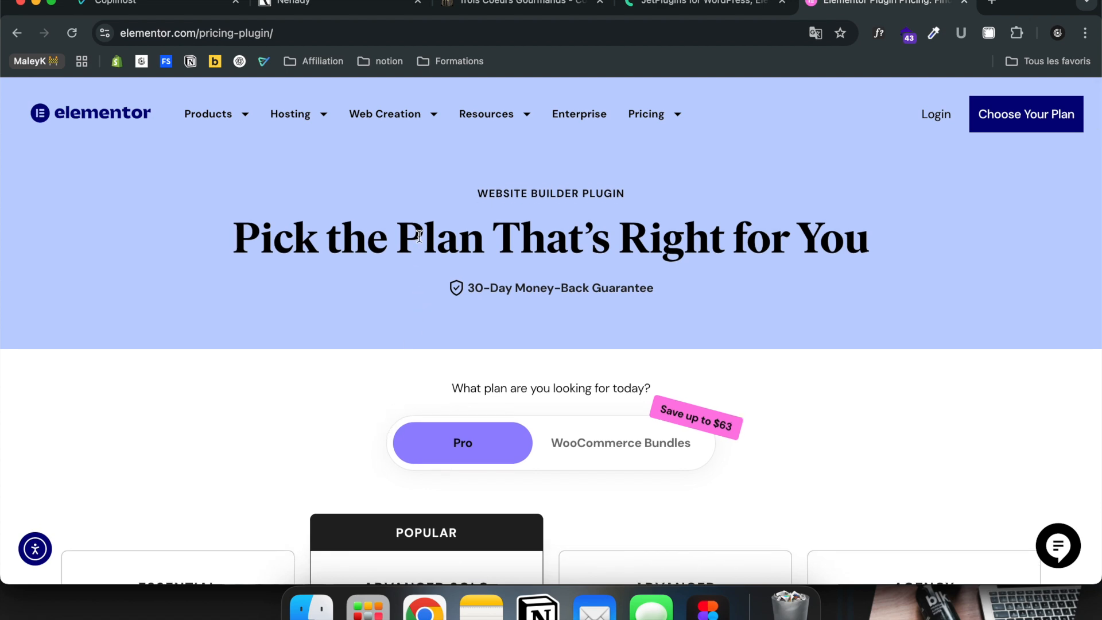
{"action": "scroll", "coordinate": [419, 236], "scroll_direction": "down", "scroll_amount": 5}
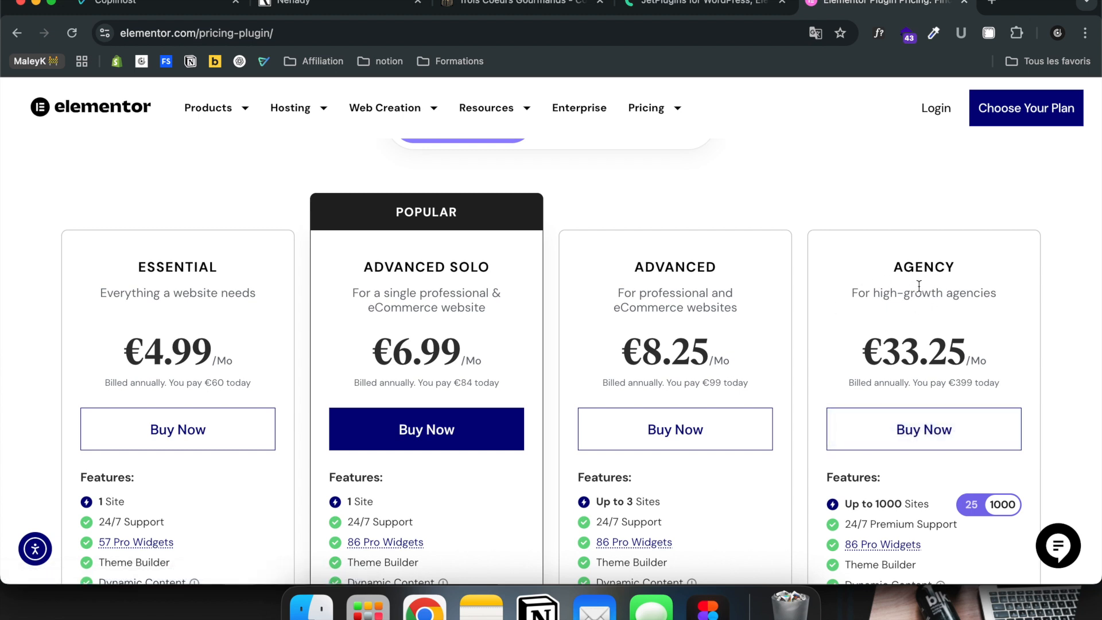
Compare the prices and site limits of the Essential, Advanced Solo, Advanced and Agency plans
{"action": "scroll", "coordinate": [918, 285], "scroll_direction": "down", "scroll_amount": 1}
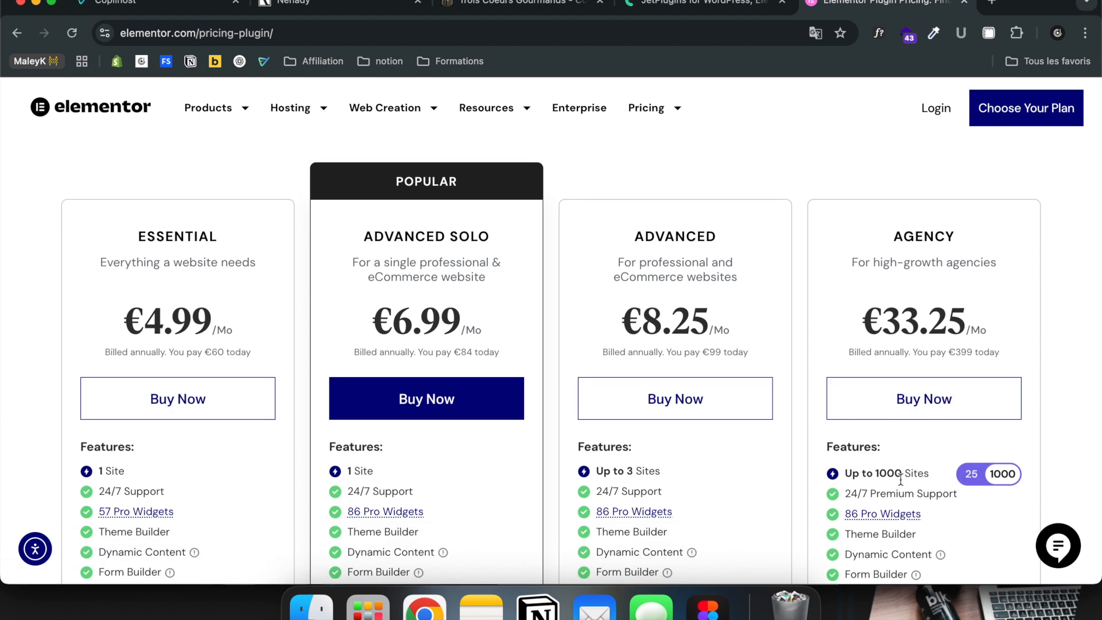
{"action": "scroll", "coordinate": [901, 480], "scroll_direction": "down", "scroll_amount": 1}
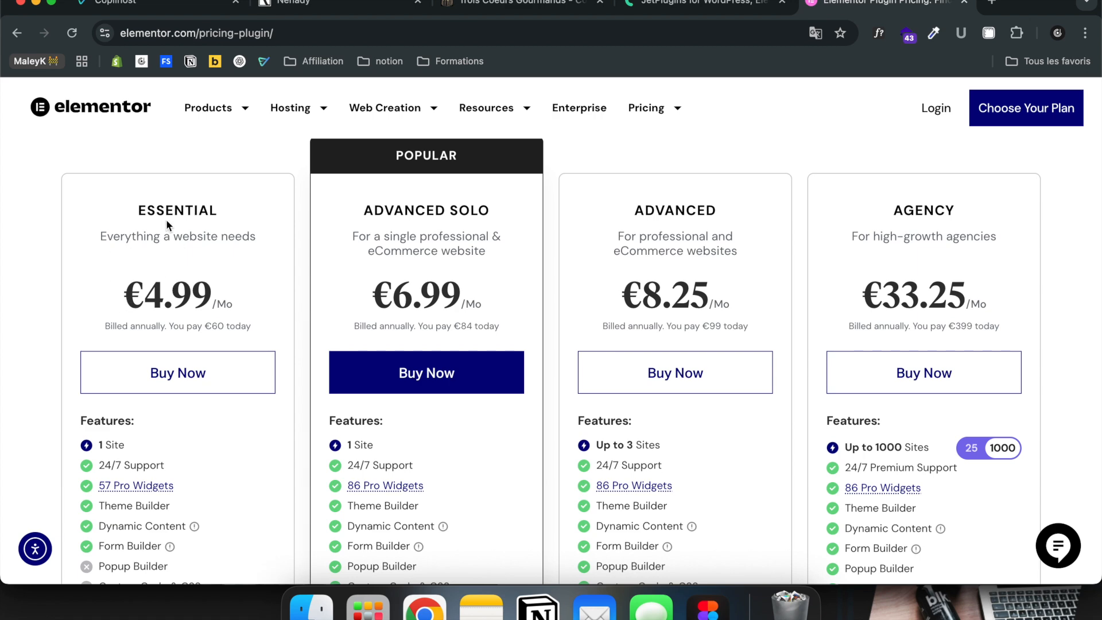
{"action": "scroll", "coordinate": [149, 401], "scroll_direction": "down", "scroll_amount": 1}
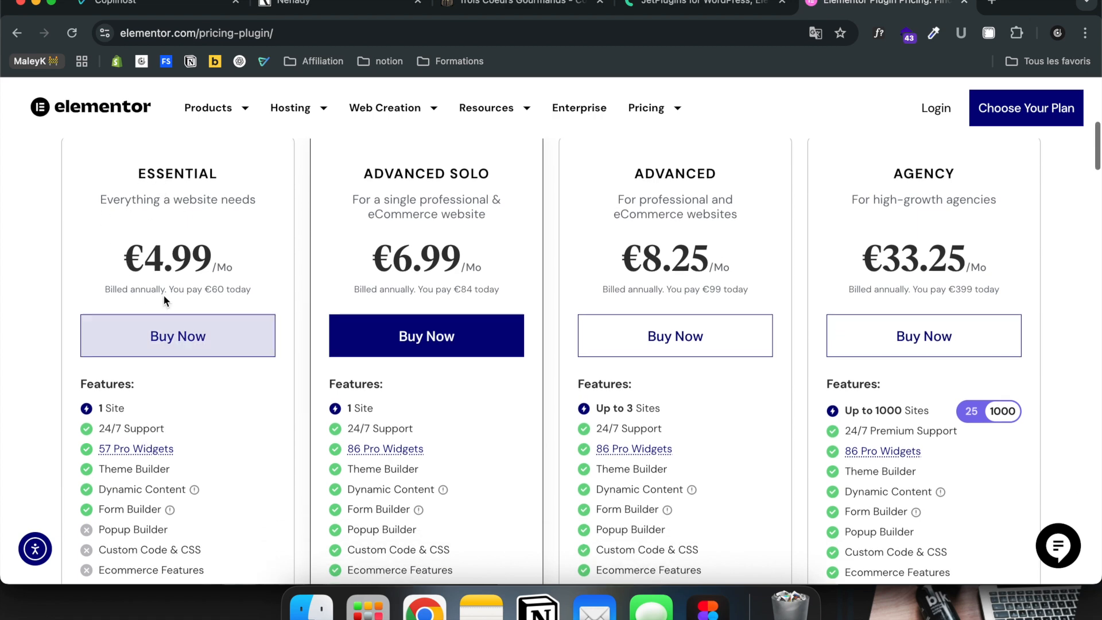
{"action": "scroll", "coordinate": [158, 321], "scroll_direction": "up", "scroll_amount": 1}
{"action": "scroll", "coordinate": [165, 301], "scroll_direction": "down", "scroll_amount": 2}
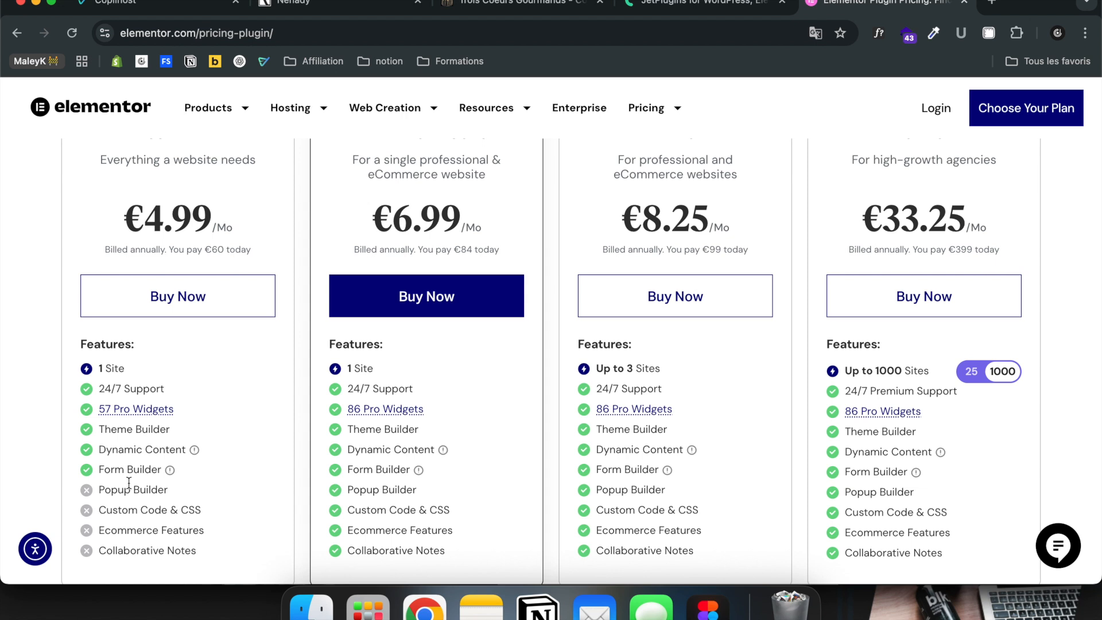
Highlight the Essential plan's feature list from Collaborative Notes up to 24/7 Support, and examine its Custom Code & CSS entry
{"action": "left_click_drag", "start_coordinate": [198, 552], "coordinate": [202, 370]}
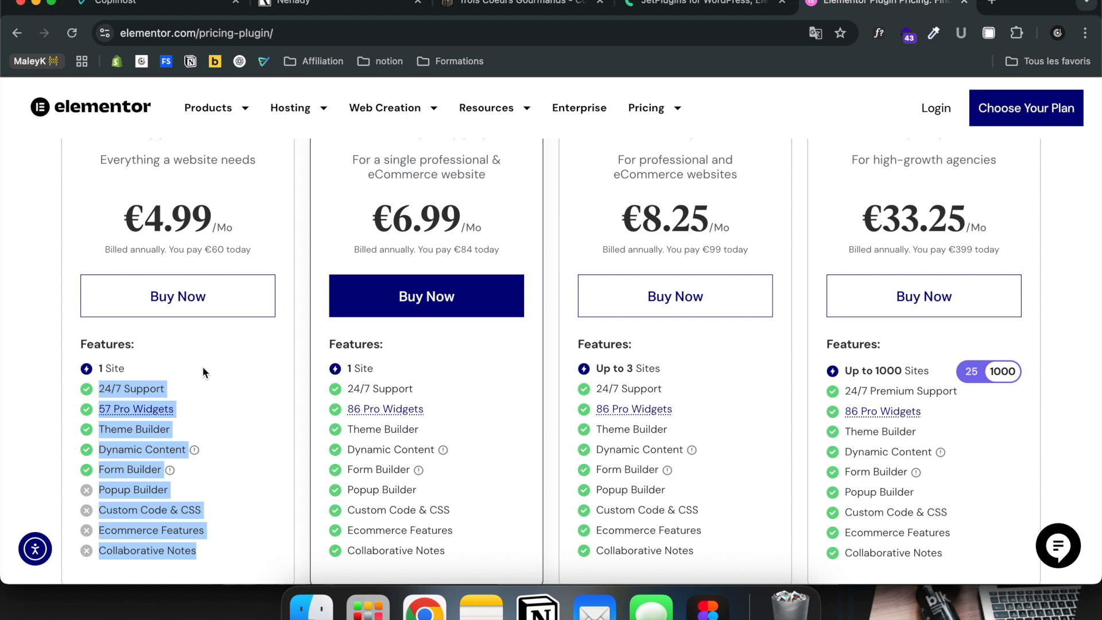
{"action": "left_click", "coordinate": [133, 506]}
{"action": "left_click_drag", "start_coordinate": [120, 510], "coordinate": [177, 510]}
{"action": "left_click", "coordinate": [186, 509]}
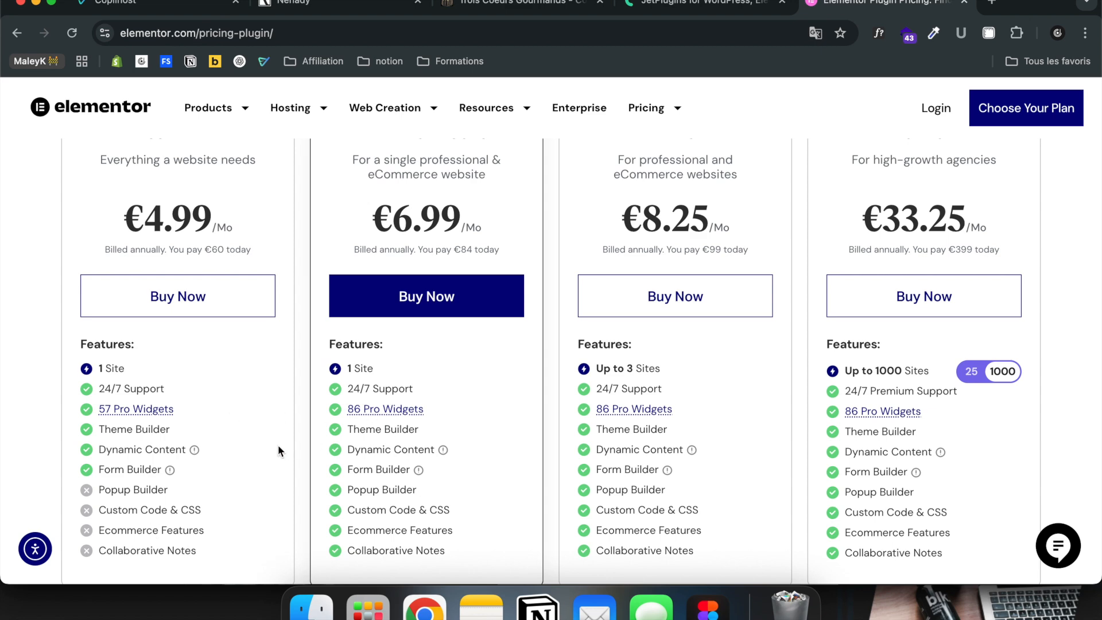
{"action": "scroll", "coordinate": [278, 445], "scroll_direction": "up", "scroll_amount": 1}
{"action": "scroll", "coordinate": [317, 515], "scroll_direction": "down", "scroll_amount": 1}
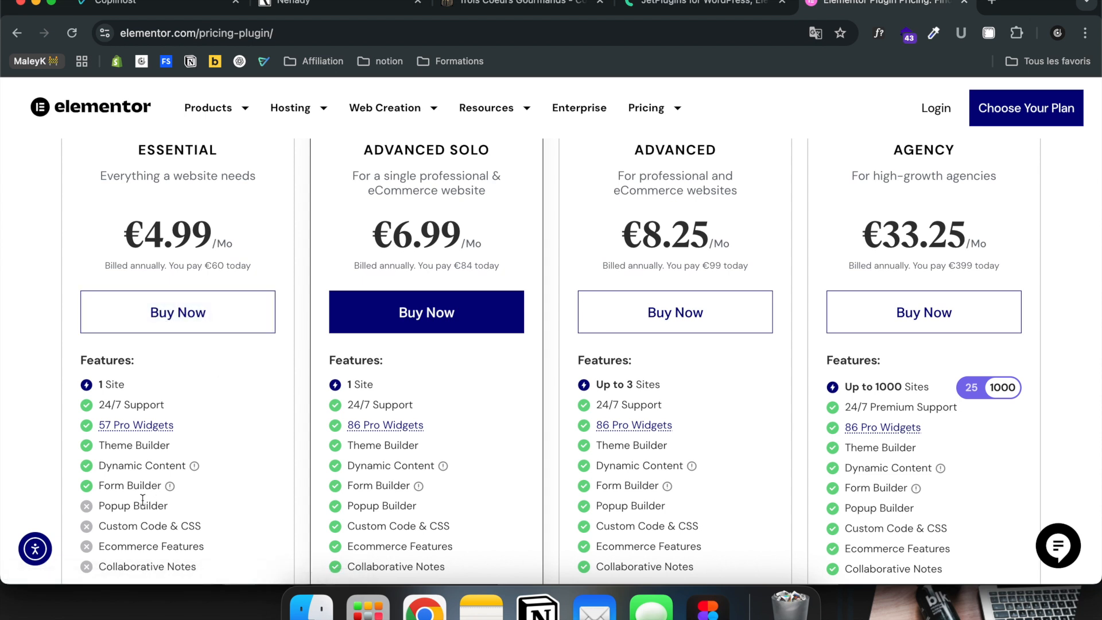
Review the Popup Builder, Custom Code & CSS and Theme Builder entries among the Essential plan's features
{"action": "left_click_drag", "start_coordinate": [99, 505], "coordinate": [171, 508]}
{"action": "left_click", "coordinate": [173, 506]}
{"action": "left_click_drag", "start_coordinate": [99, 526], "coordinate": [176, 527]}
{"action": "left_click", "coordinate": [183, 528]}
{"action": "left_click_drag", "start_coordinate": [107, 525], "coordinate": [139, 526]}
{"action": "left_click", "coordinate": [205, 527]}
{"action": "left_click", "coordinate": [168, 525]}
{"action": "left_click_drag", "start_coordinate": [106, 452], "coordinate": [170, 452]}
{"action": "left_click", "coordinate": [118, 466]}
{"action": "scroll", "coordinate": [633, 386], "scroll_direction": "up", "scroll_amount": 1}
{"action": "scroll", "coordinate": [357, 367], "scroll_direction": "up", "scroll_amount": 2}
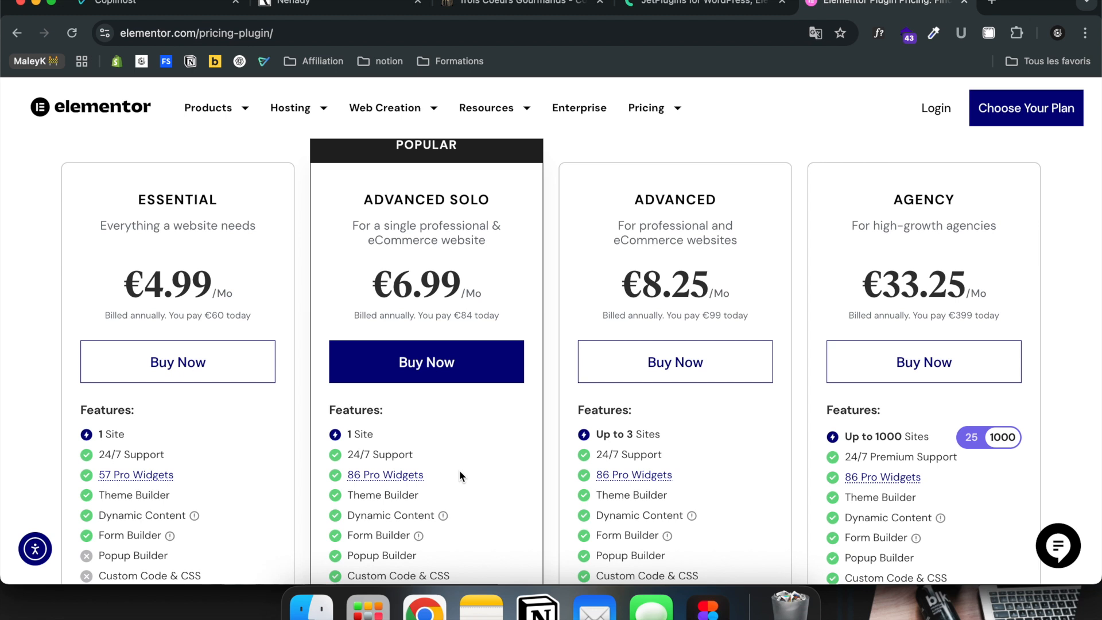
Examine the Advanced Solo plan's annual billing price and its features against the other plans
{"action": "left_click_drag", "start_coordinate": [461, 317], "coordinate": [466, 318]}
{"action": "left_click", "coordinate": [466, 317]}
{"action": "left_click_drag", "start_coordinate": [472, 316], "coordinate": [457, 317]}
{"action": "scroll", "coordinate": [474, 493], "scroll_direction": "down", "scroll_amount": 2}
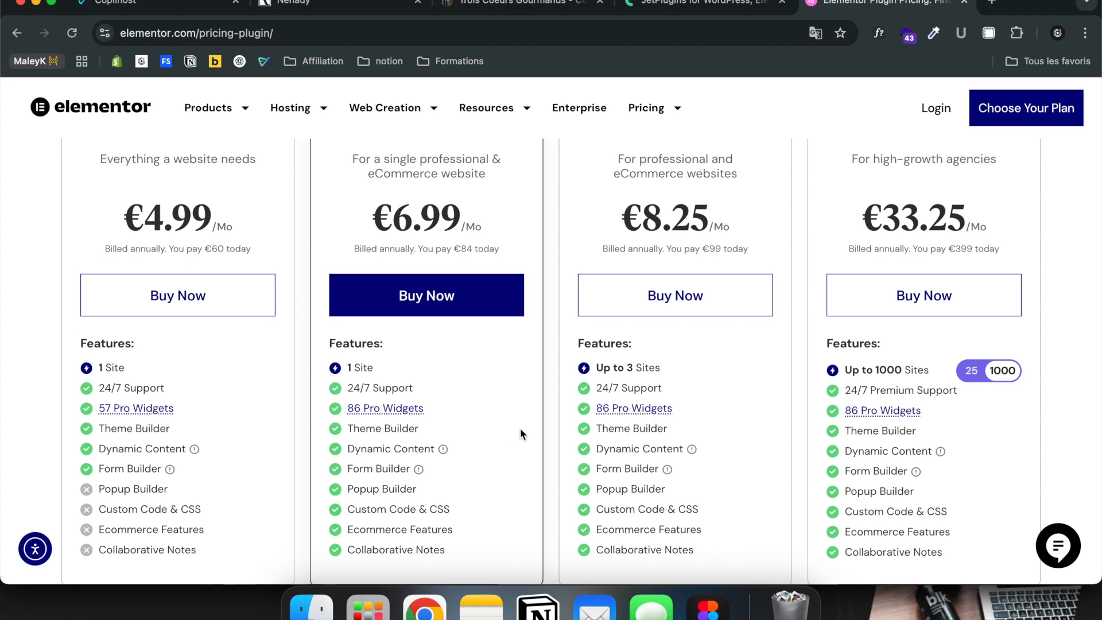
{"action": "scroll", "coordinate": [520, 430], "scroll_direction": "up", "scroll_amount": 5}
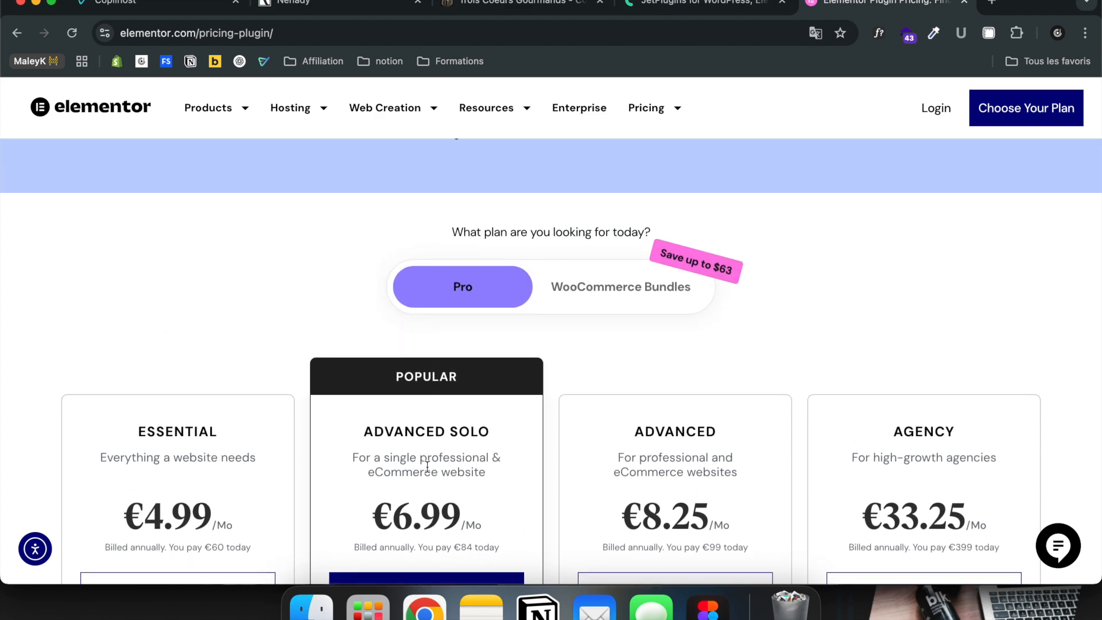
{"action": "scroll", "coordinate": [427, 467], "scroll_direction": "down", "scroll_amount": 1}
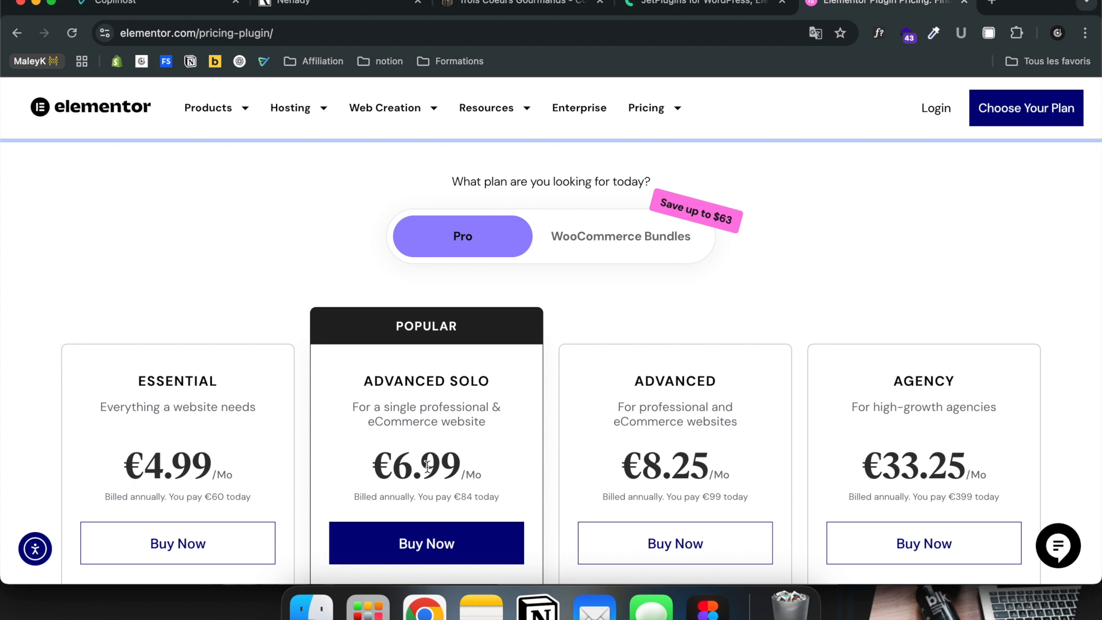
Switch to the Crocoblock site and review its Features overview and the "Create Dynamic Websites" headline
{"action": "left_click", "coordinate": [683, 9]}
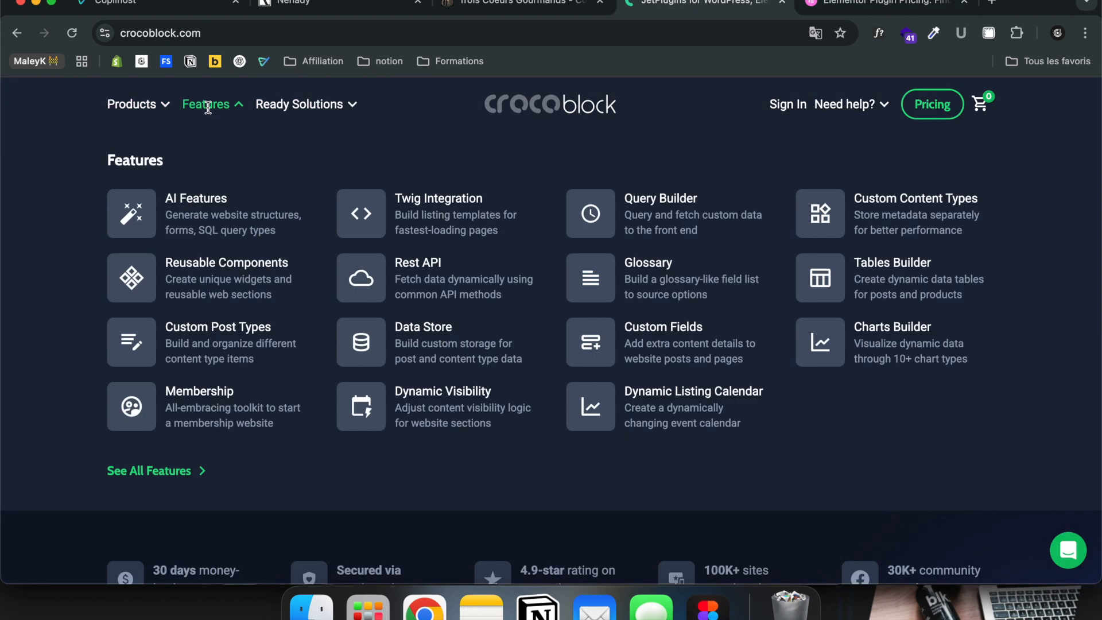
{"action": "mouse_move", "coordinate": [166, 107]}
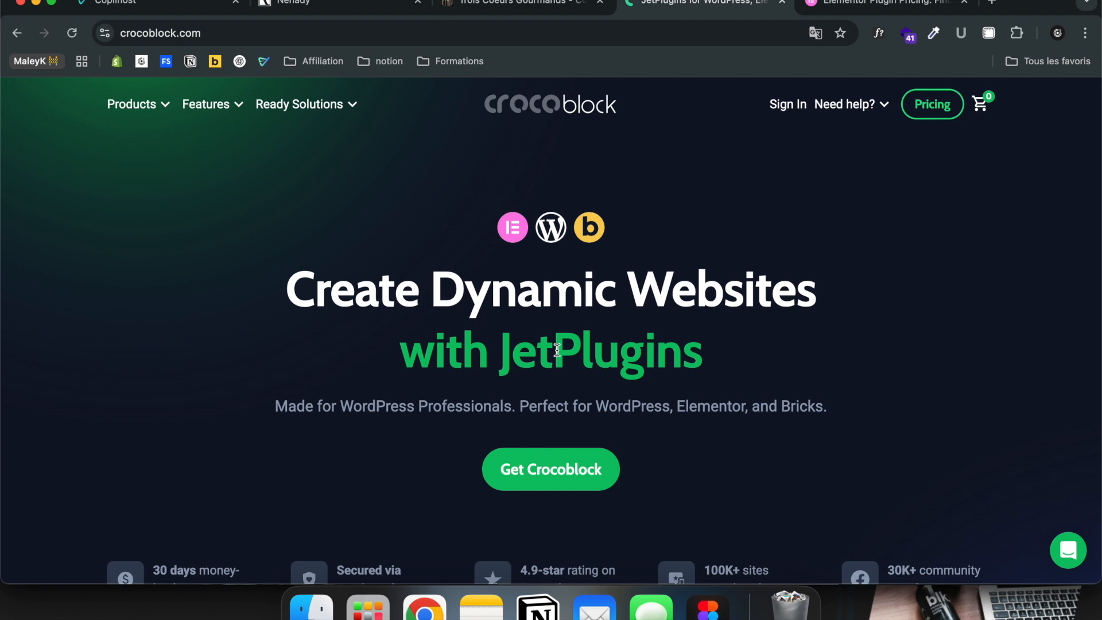
{"action": "mouse_move", "coordinate": [844, 106]}
{"action": "mouse_move", "coordinate": [223, 117]}
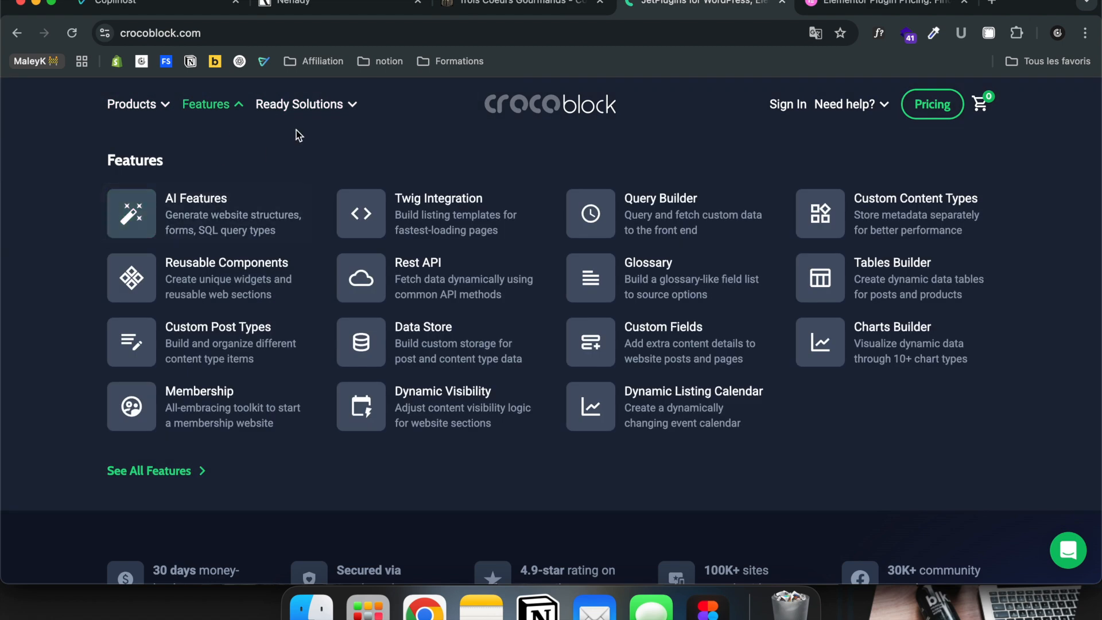
{"action": "mouse_move", "coordinate": [119, 124]}
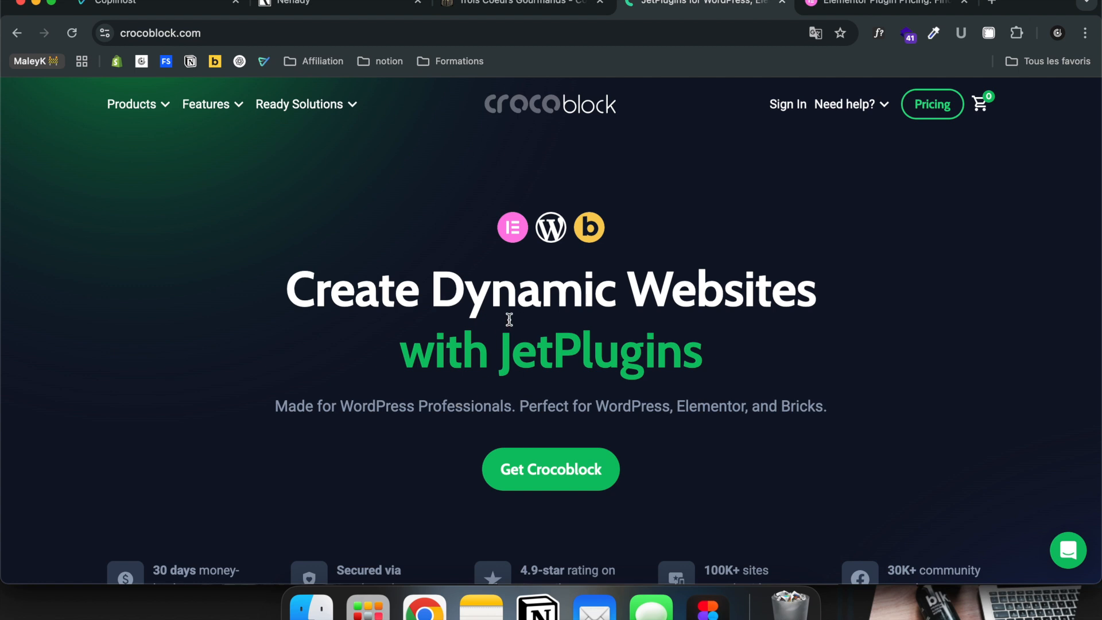
{"action": "left_click_drag", "start_coordinate": [290, 290], "coordinate": [763, 291]}
{"action": "left_click", "coordinate": [785, 295]}
Return to the Elementor pricing page and highlight Dynamic Content in the Advanced Solo plan's features
{"action": "left_click", "coordinate": [884, 5]}
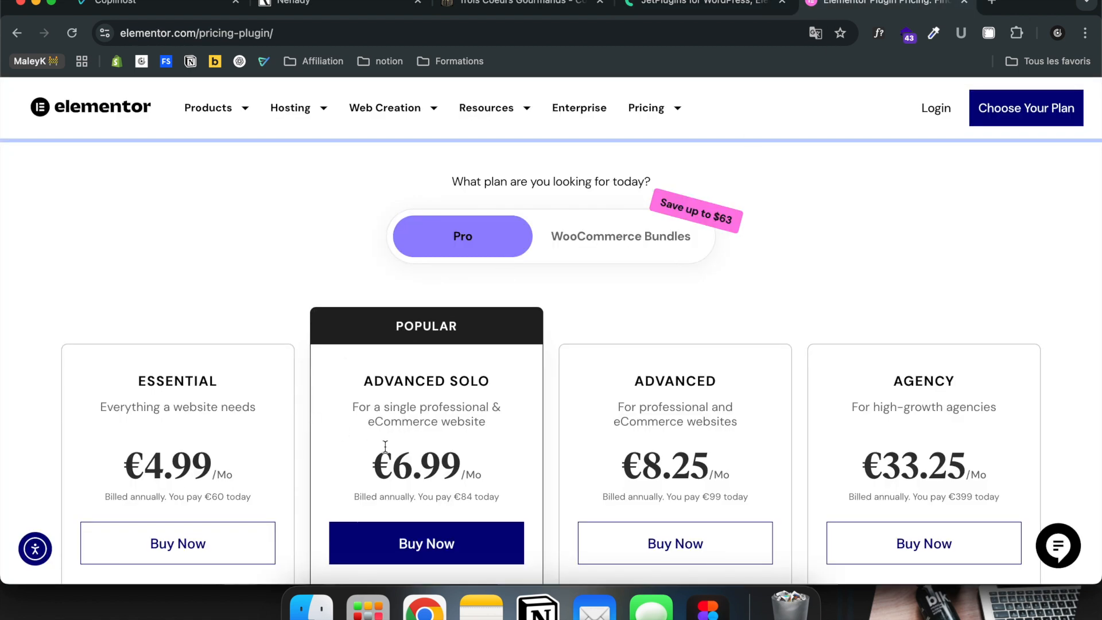
{"action": "scroll", "coordinate": [385, 447], "scroll_direction": "down", "scroll_amount": 5}
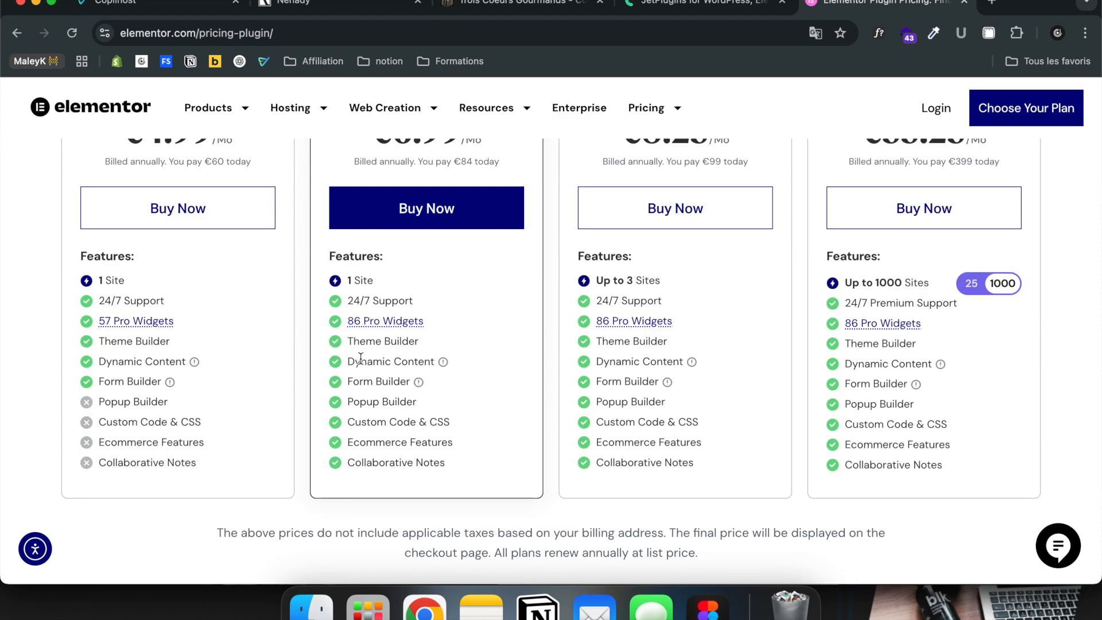
{"action": "left_click_drag", "start_coordinate": [354, 360], "coordinate": [421, 362]}
{"action": "left_click", "coordinate": [421, 362]}
Look at the Nehady site, and open the Trois Coeurs Gourmands home page in the Elementor editor in a new tab
{"action": "left_click", "coordinate": [345, 5]}
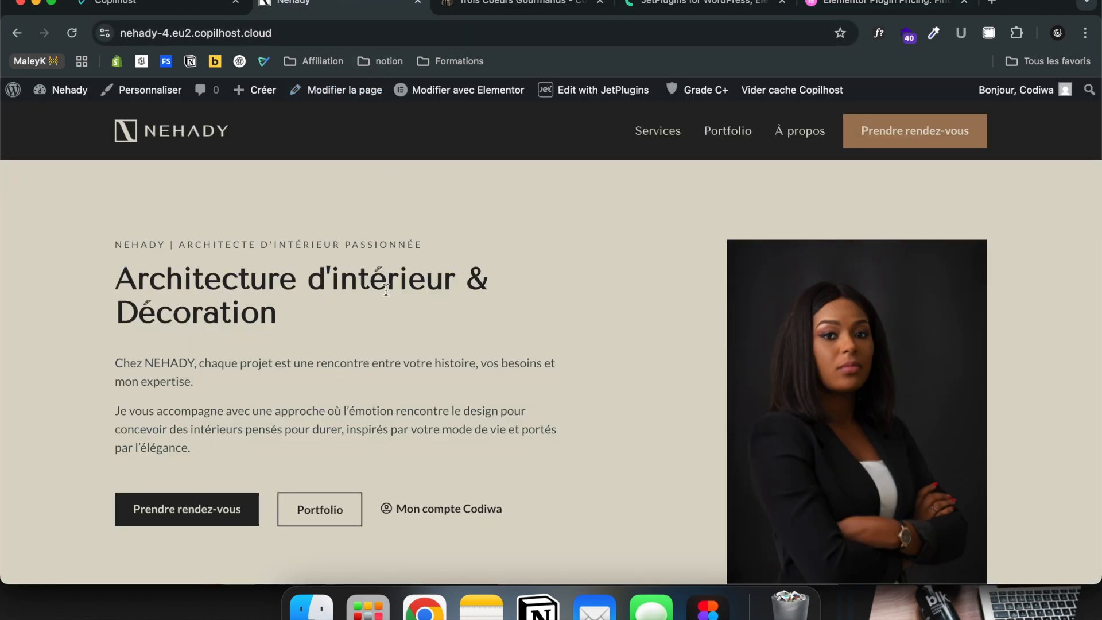
{"action": "left_click", "coordinate": [467, 12]}
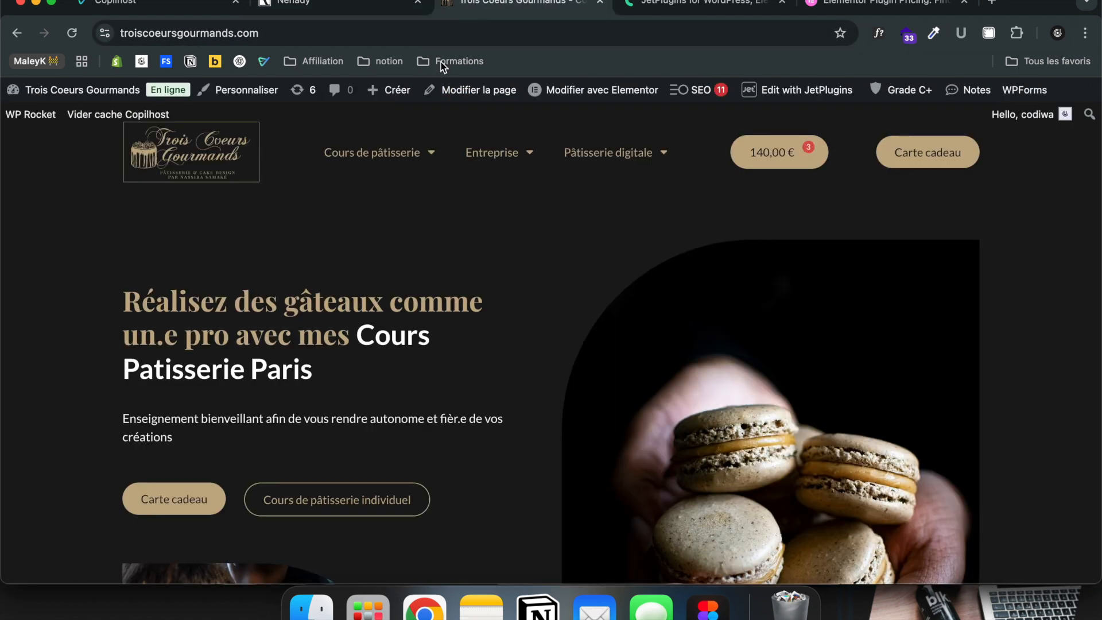
{"action": "left_click", "coordinate": [585, 90], "text": "super"}
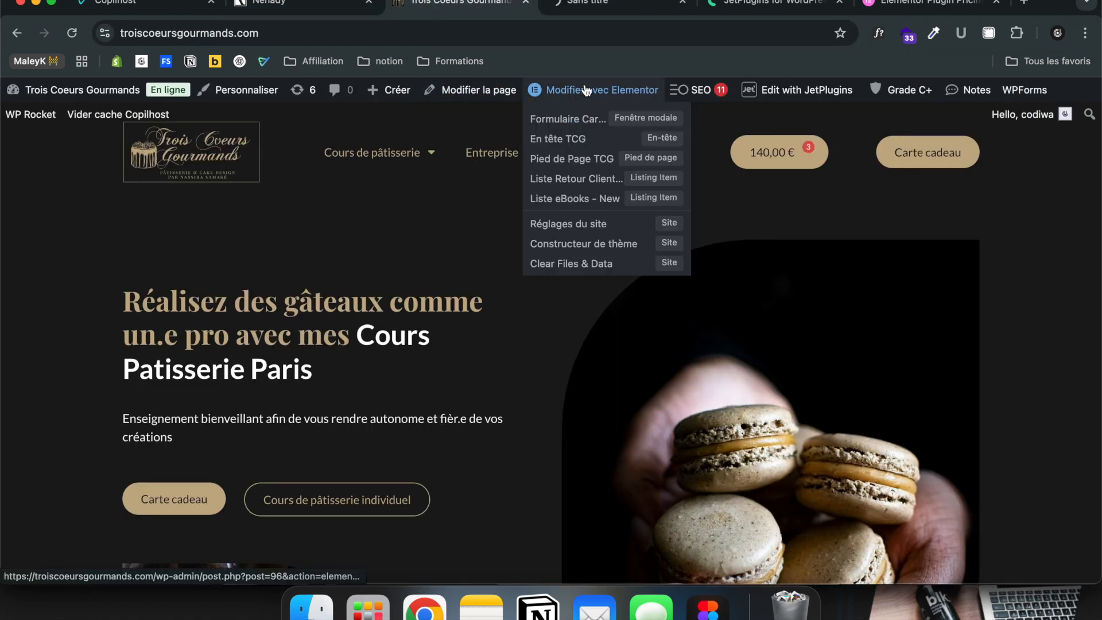
{"action": "left_click", "coordinate": [597, 10]}
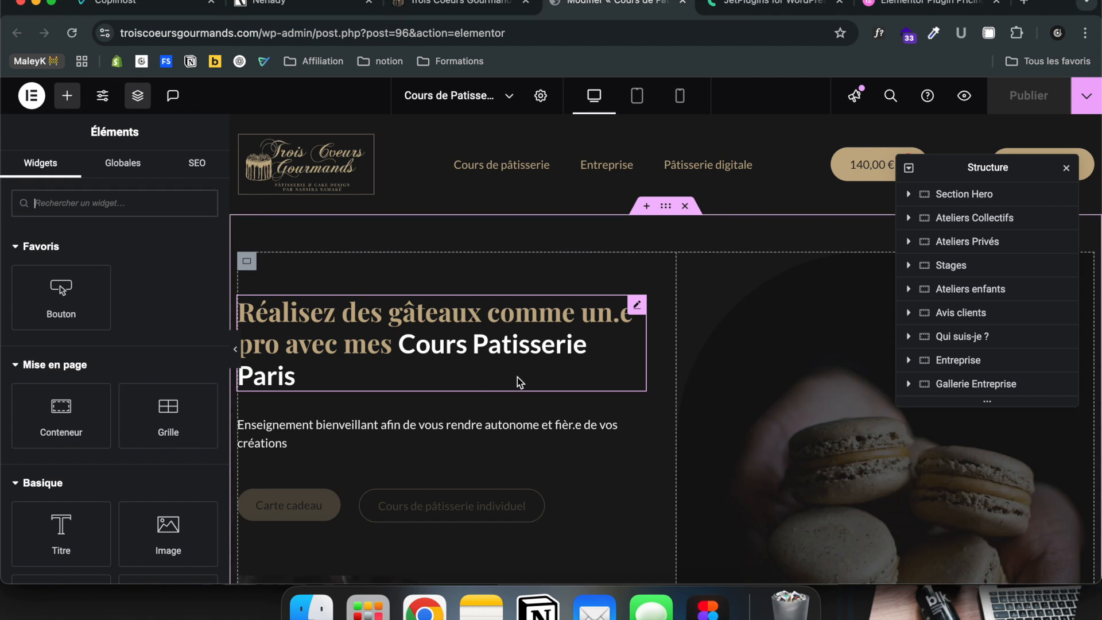
Replace the hero section's H1 heading text with the dynamic tag "Titre du site"
{"action": "scroll", "coordinate": [518, 377], "scroll_direction": "down", "scroll_amount": 1}
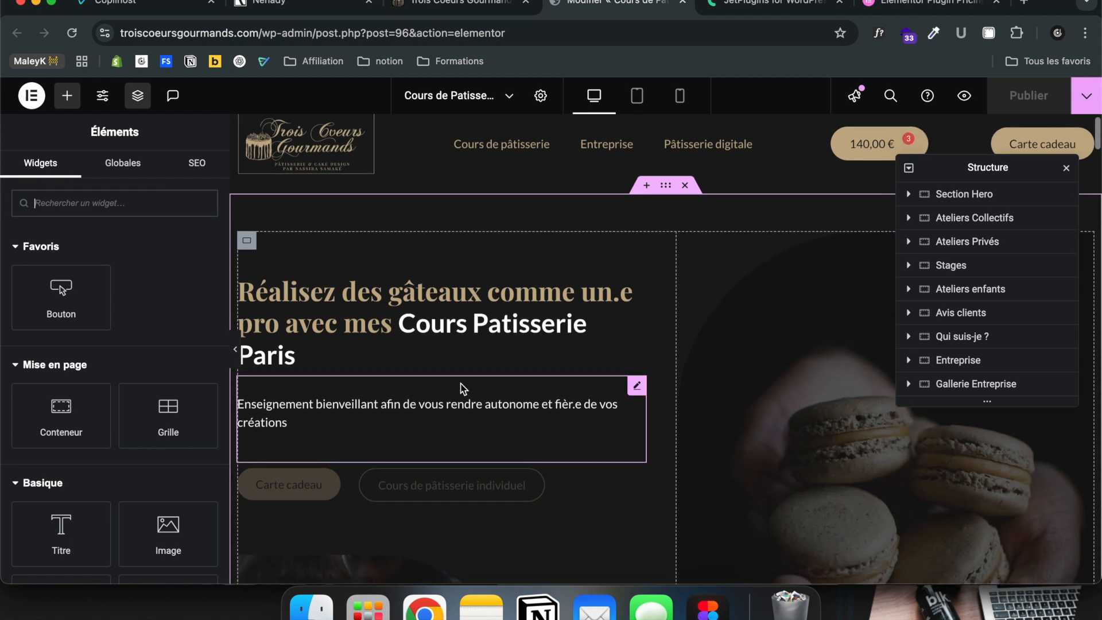
{"action": "left_click", "coordinate": [510, 347]}
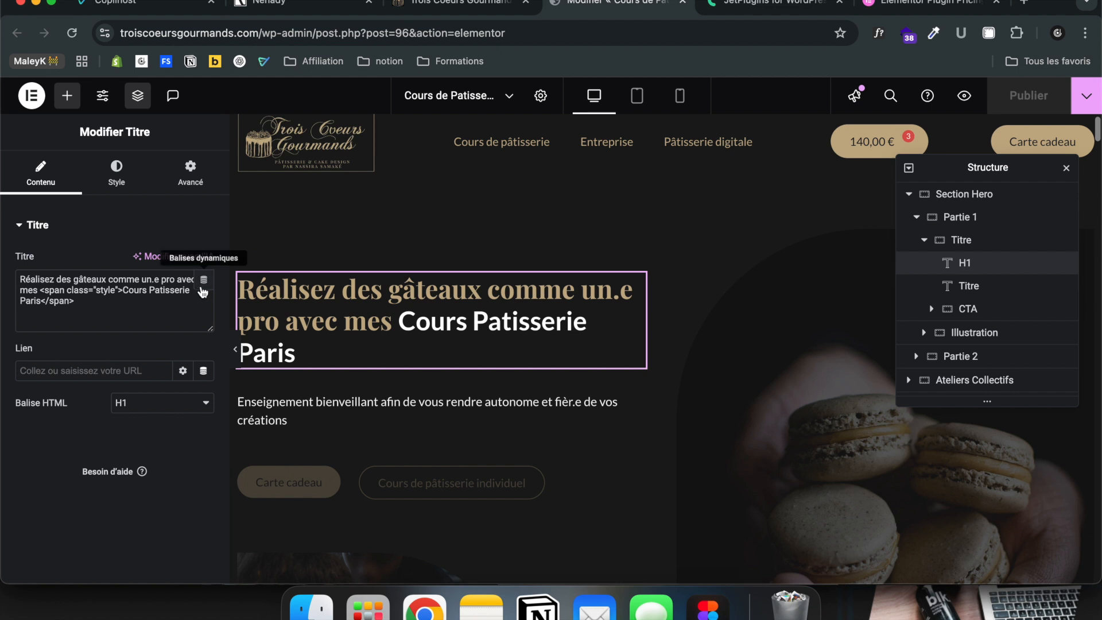
{"action": "left_click", "coordinate": [202, 287]}
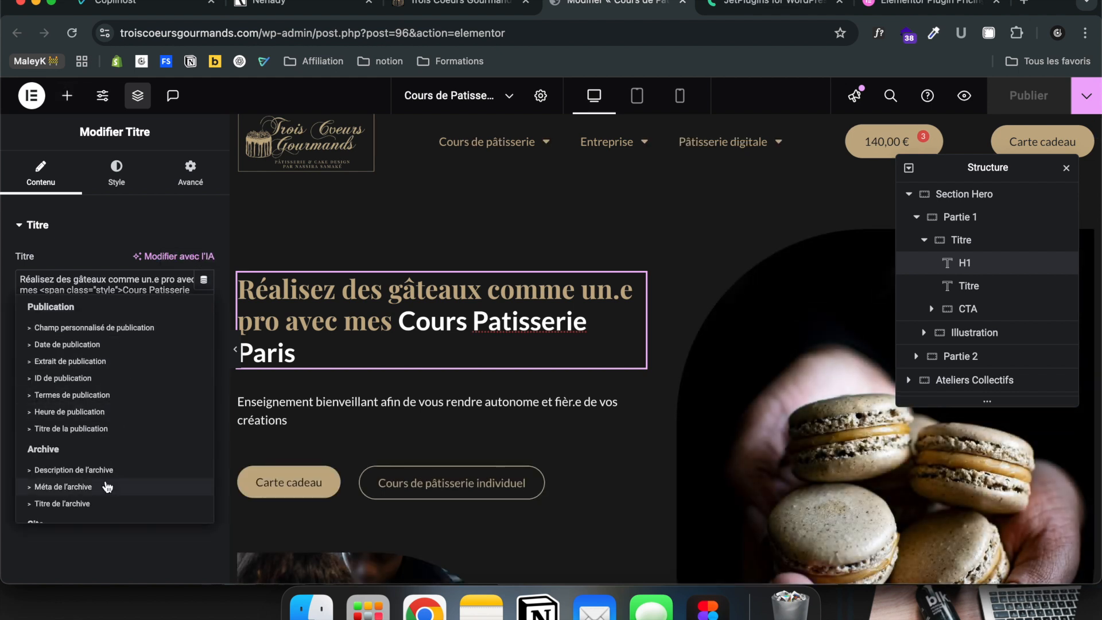
{"action": "scroll", "coordinate": [106, 485], "scroll_direction": "down", "scroll_amount": 8}
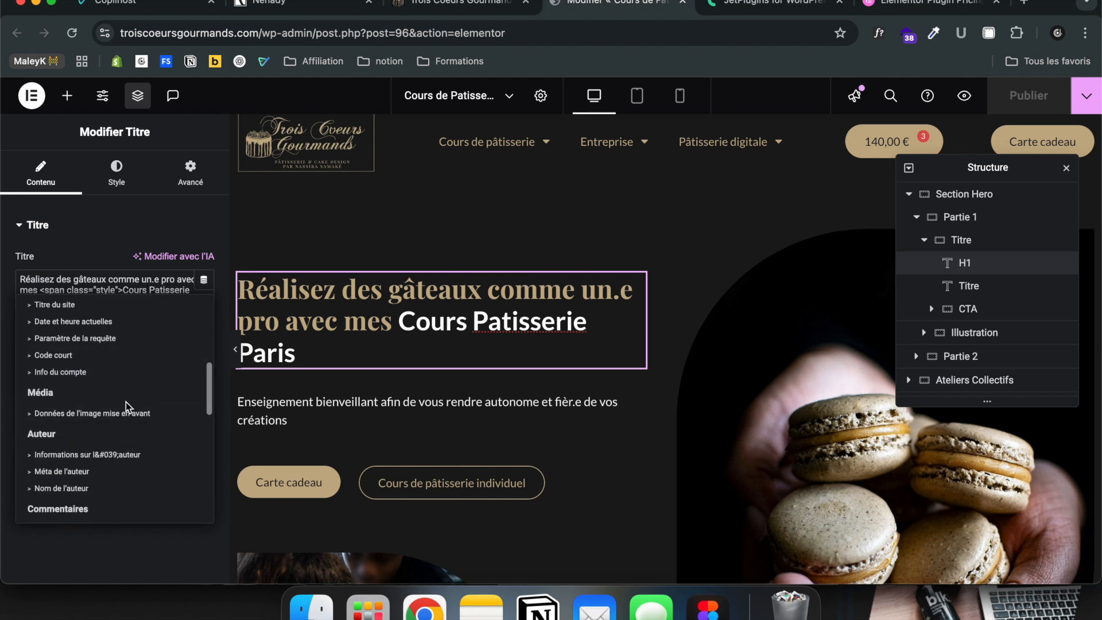
{"action": "scroll", "coordinate": [124, 419], "scroll_direction": "up", "scroll_amount": 3}
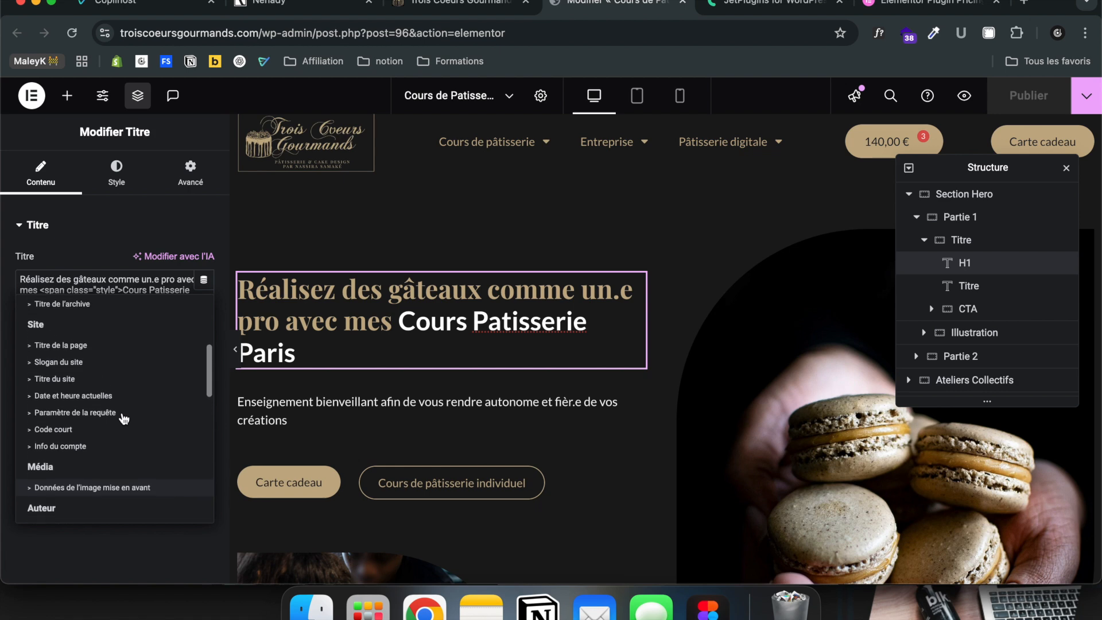
{"action": "left_click", "coordinate": [115, 385]}
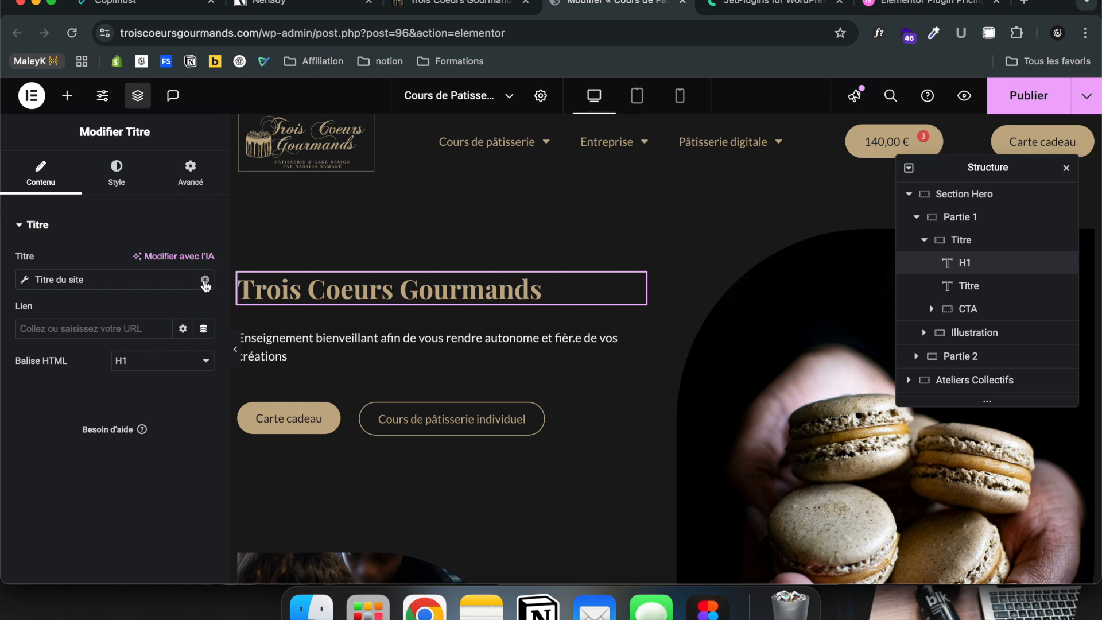
Remove the dynamic tag from the hero section's H1 heading, and look over the page footer's "Coordonnées" column
{"action": "left_click", "coordinate": [205, 280]}
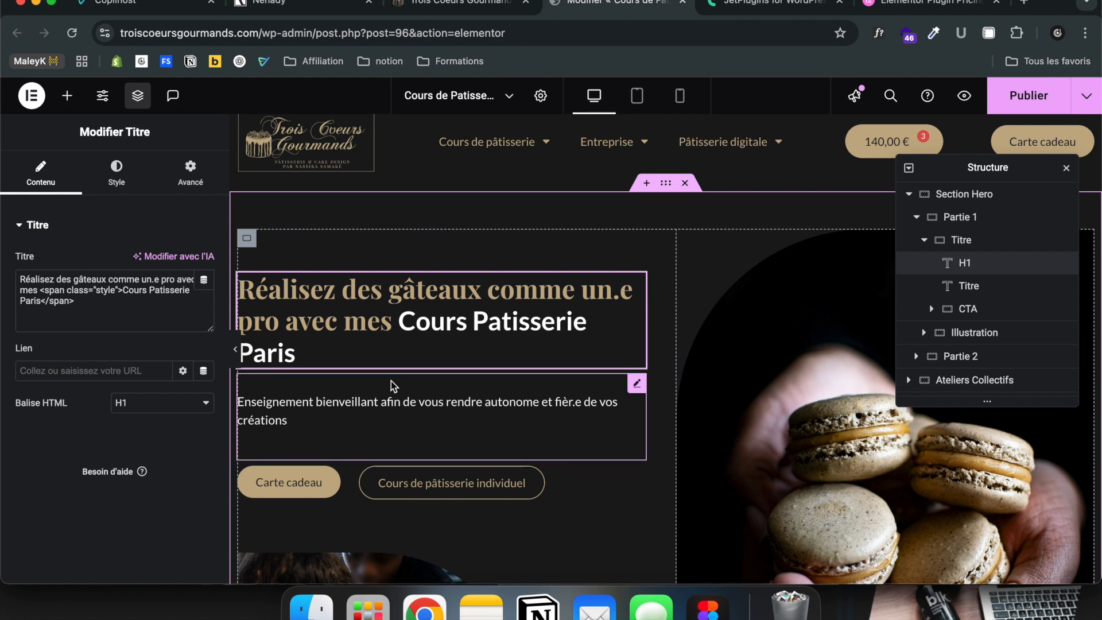
{"action": "scroll", "coordinate": [393, 384], "scroll_direction": "down", "scroll_amount": 1}
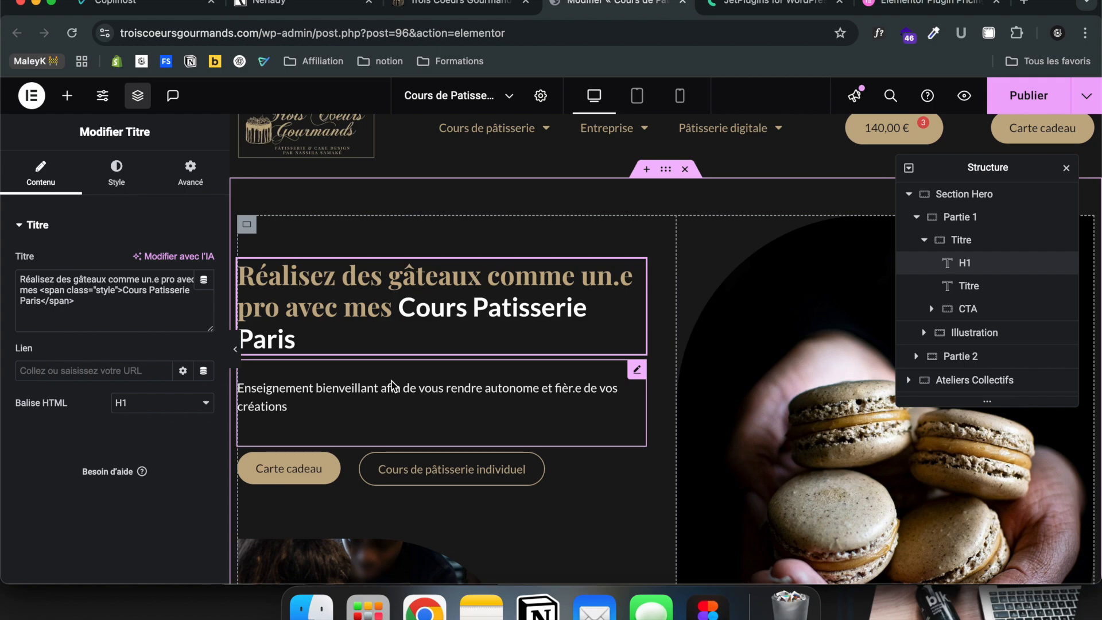
{"action": "scroll", "coordinate": [392, 385], "scroll_direction": "down", "scroll_amount": 15}
{"action": "scroll", "coordinate": [393, 385], "scroll_direction": "down", "scroll_amount": 20}
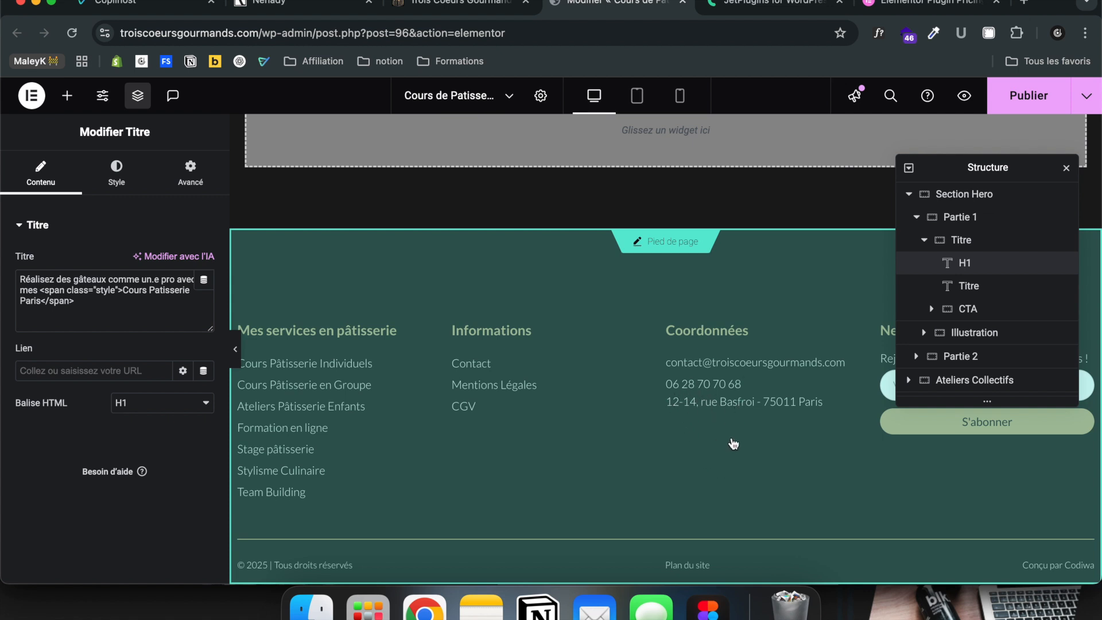
{"action": "scroll", "coordinate": [733, 443], "scroll_direction": "up", "scroll_amount": 5}
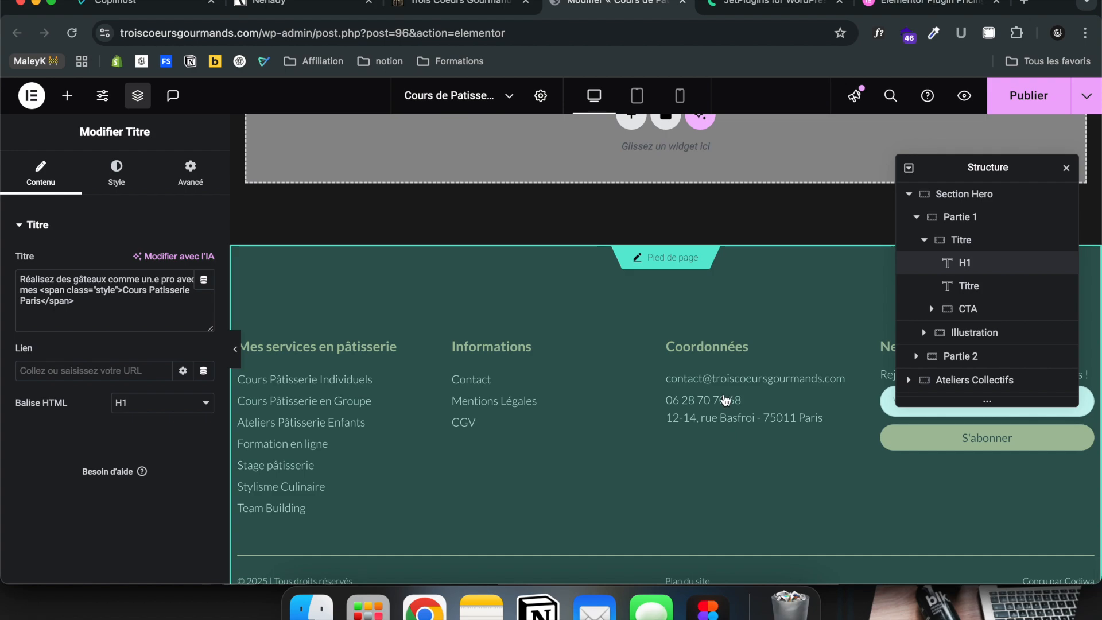
{"action": "scroll", "coordinate": [723, 368], "scroll_direction": "up", "scroll_amount": 15}
{"action": "scroll", "coordinate": [665, 413], "scroll_direction": "down", "scroll_amount": 4}
{"action": "scroll", "coordinate": [666, 413], "scroll_direction": "down", "scroll_amount": 15}
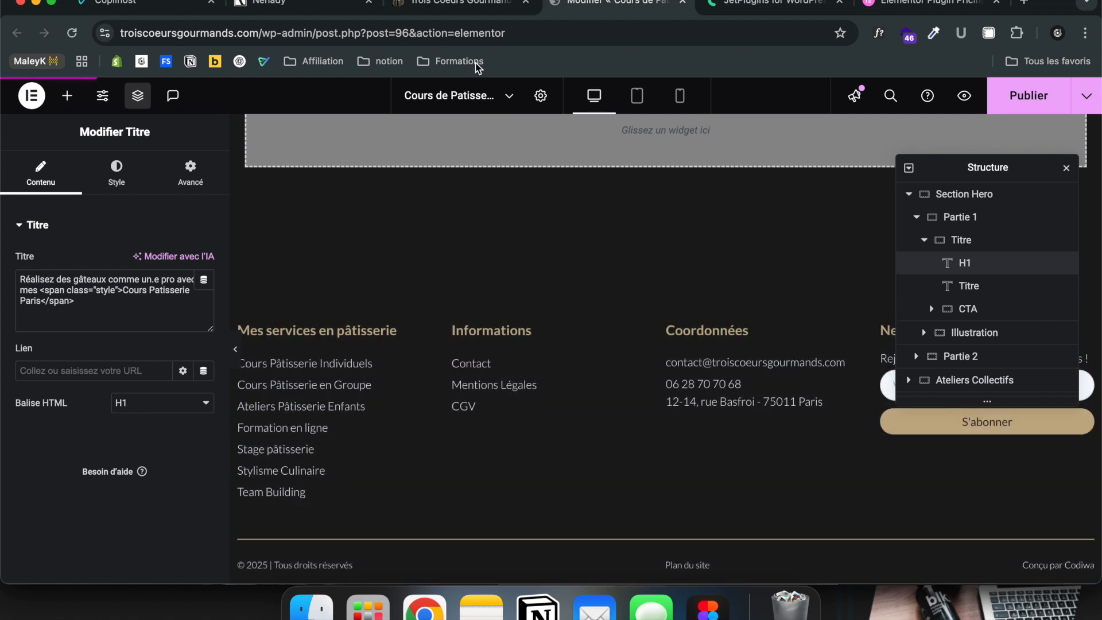
View the Crocoblock home page's hero, and return to the page open in the Elementor editor
{"action": "left_click", "coordinate": [735, 12]}
{"action": "scroll", "coordinate": [394, 345], "scroll_direction": "down", "scroll_amount": 1}
{"action": "scroll", "coordinate": [356, 321], "scroll_direction": "up", "scroll_amount": 1}
{"action": "mouse_move", "coordinate": [132, 125]}
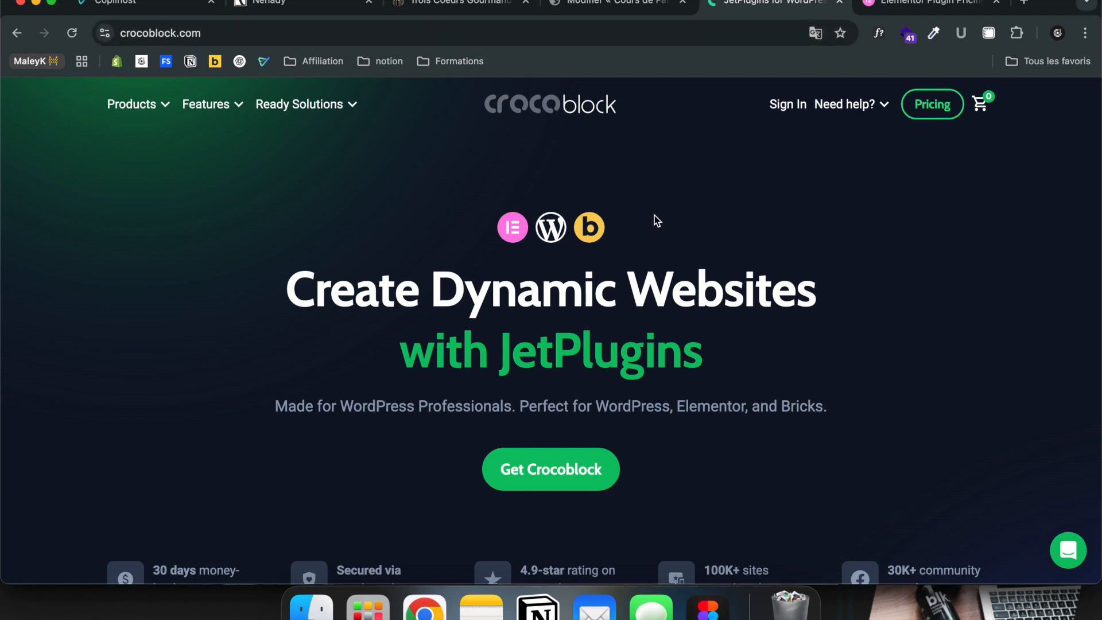
{"action": "left_click", "coordinate": [642, 16]}
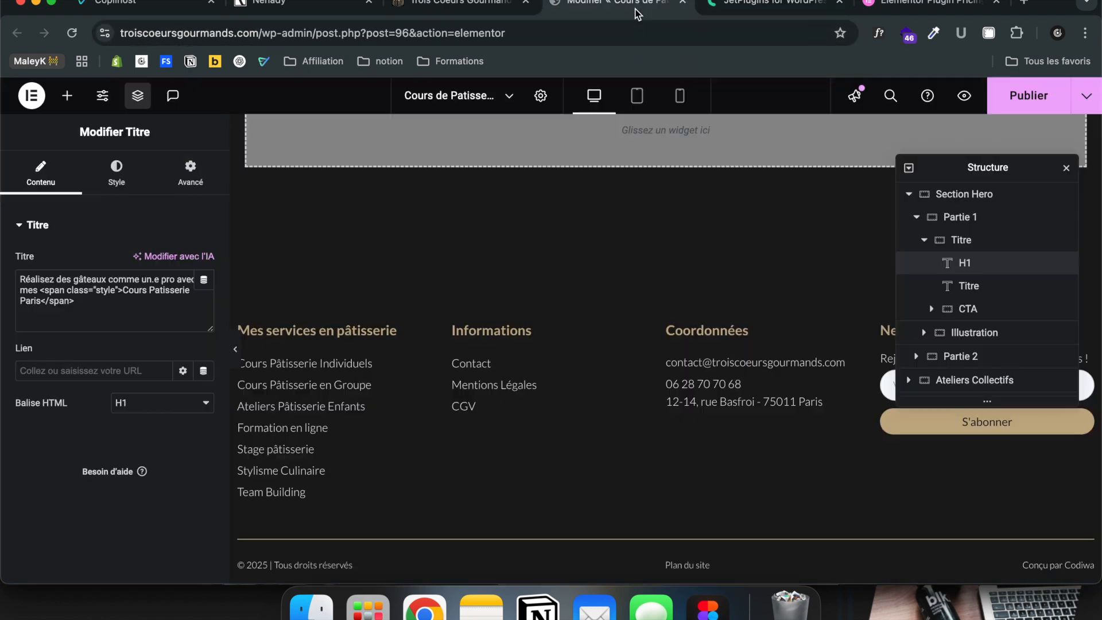
Open the WordPress dashboard from the Trois Coeurs Gourmands site, and look through its Cours pâtisserie and FAQ post types
{"action": "left_click", "coordinate": [468, 15]}
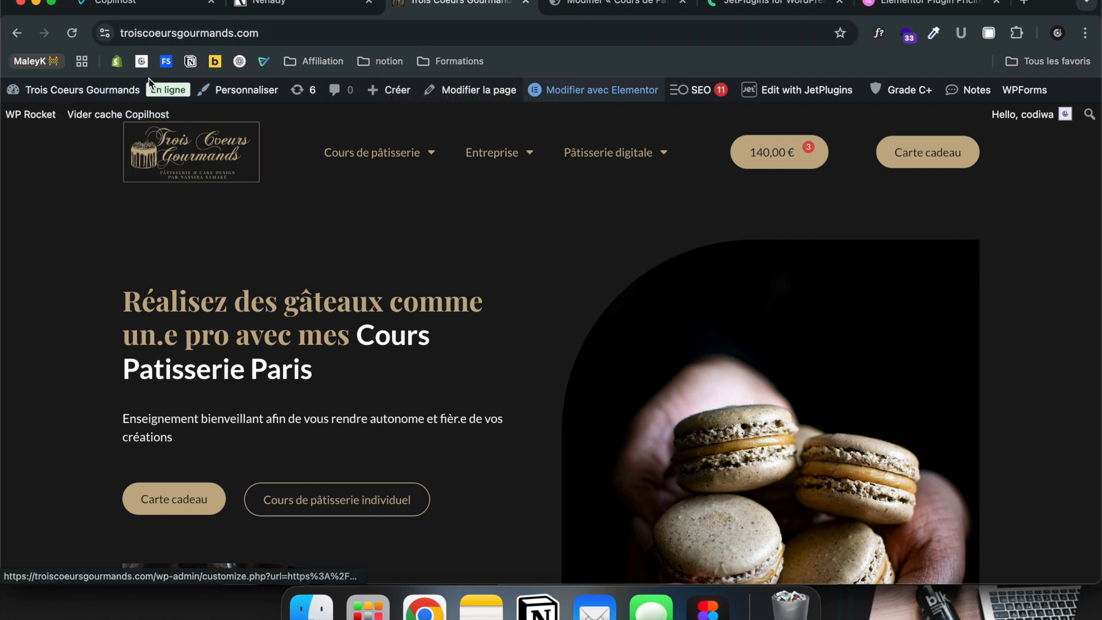
{"action": "left_click", "coordinate": [305, 160]}
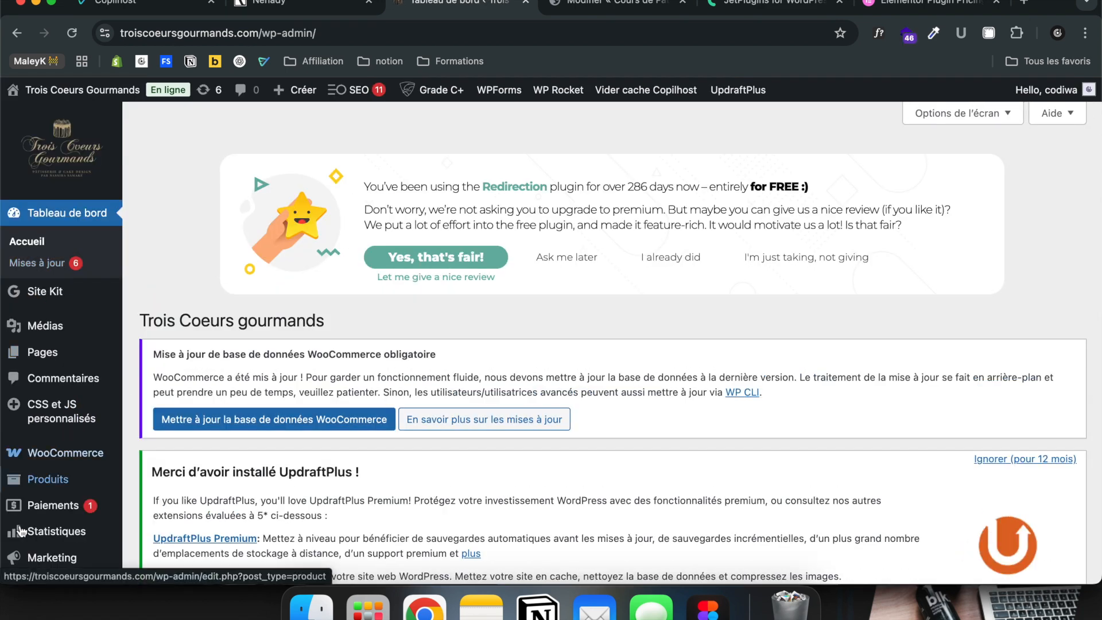
{"action": "scroll", "coordinate": [52, 401], "scroll_direction": "down", "scroll_amount": 5}
{"action": "mouse_move", "coordinate": [62, 491]}
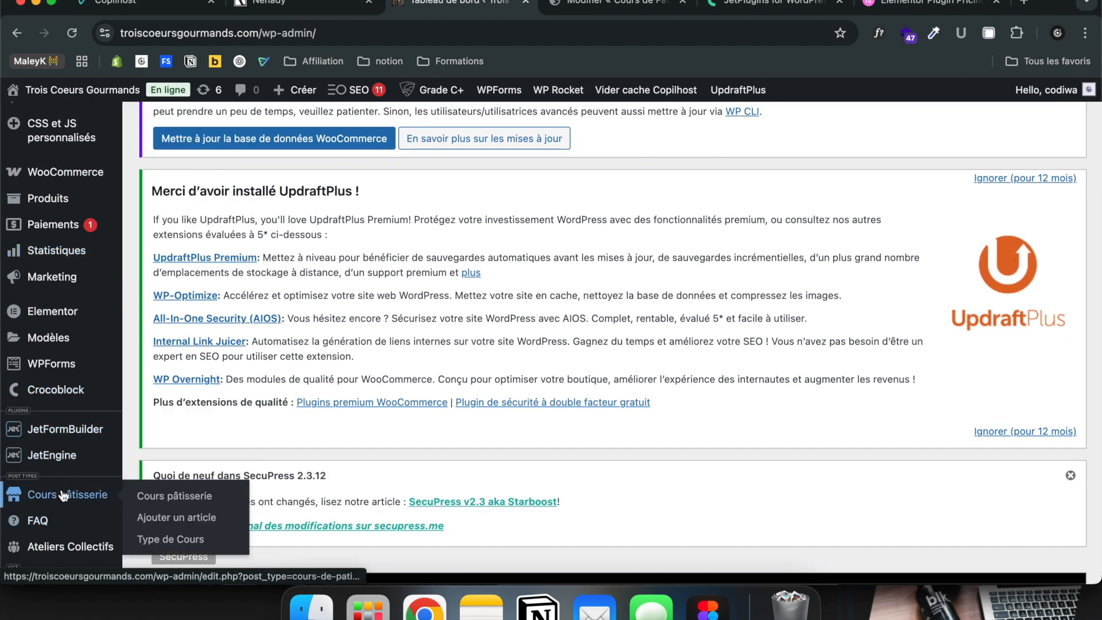
{"action": "scroll", "coordinate": [62, 493], "scroll_direction": "down", "scroll_amount": 3}
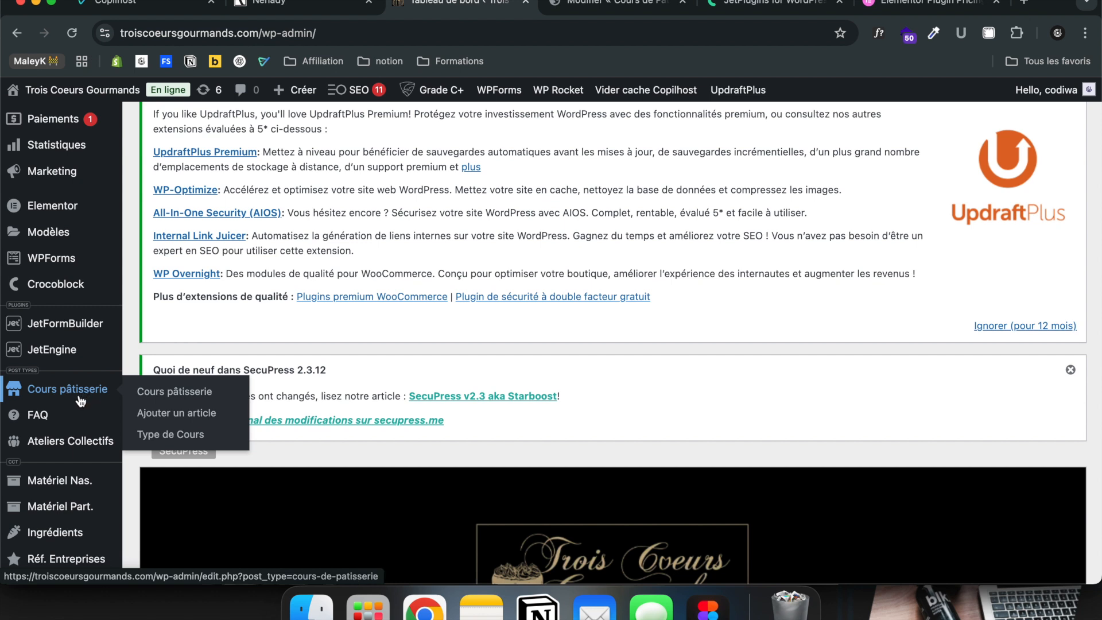
{"action": "mouse_move", "coordinate": [68, 416]}
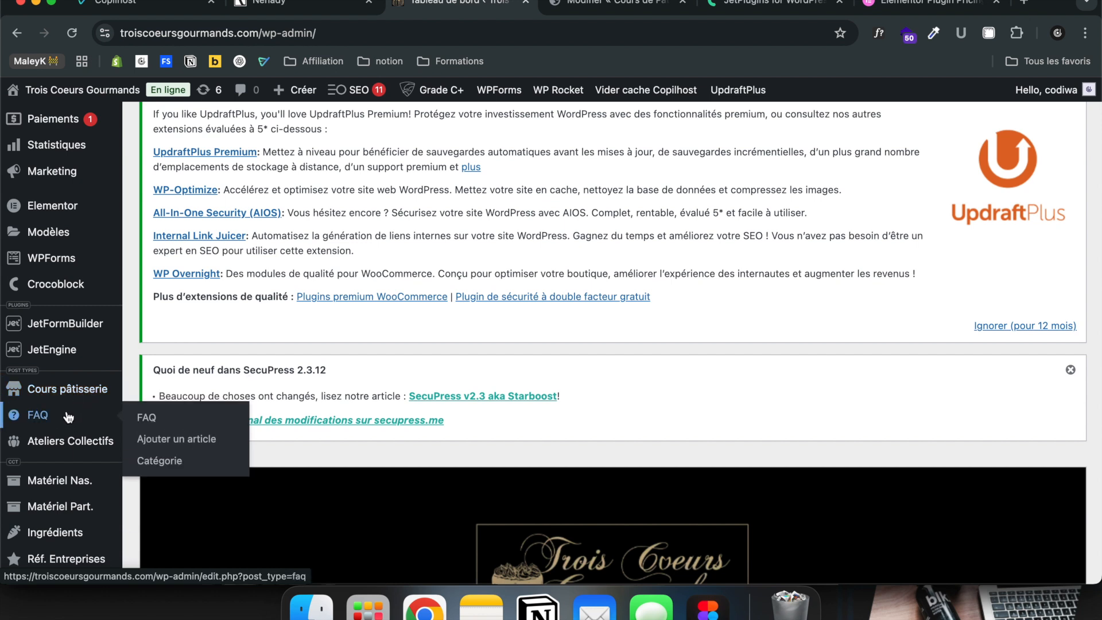
{"action": "scroll", "coordinate": [74, 425], "scroll_direction": "down", "scroll_amount": 3}
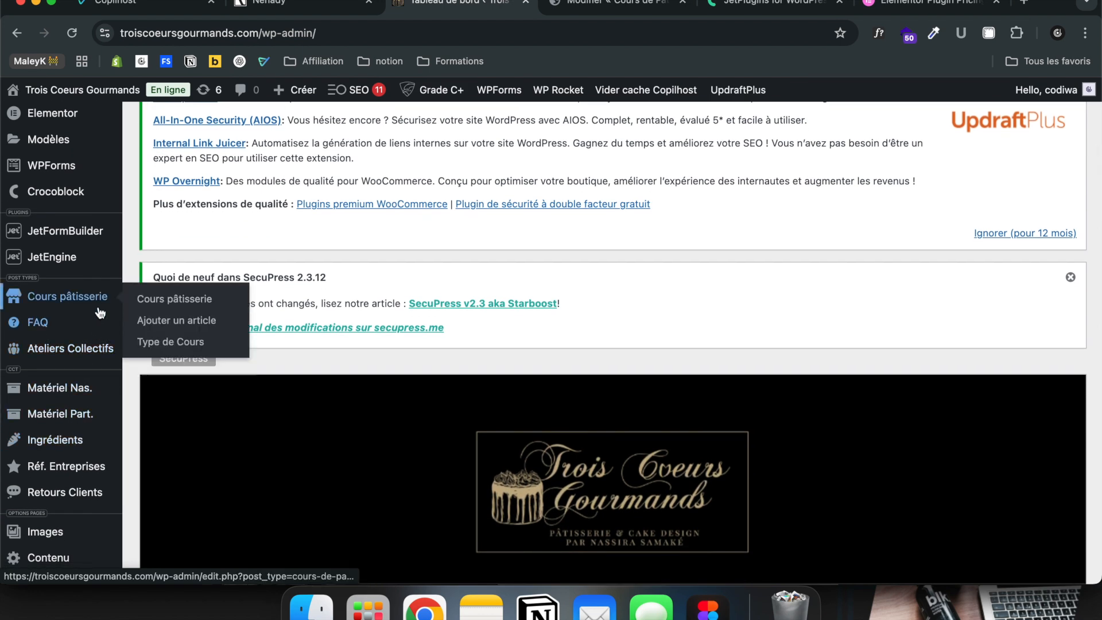
{"action": "scroll", "coordinate": [99, 316], "scroll_direction": "up", "scroll_amount": 1}
{"action": "scroll", "coordinate": [100, 317], "scroll_direction": "up", "scroll_amount": 5}
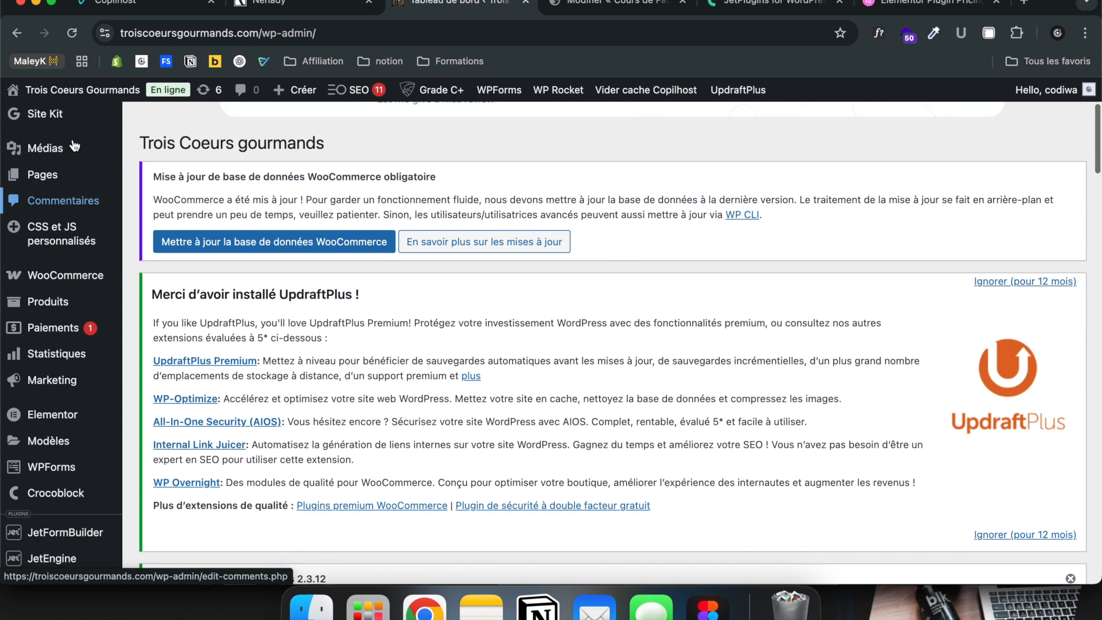
{"action": "scroll", "coordinate": [57, 132], "scroll_direction": "up", "scroll_amount": 3}
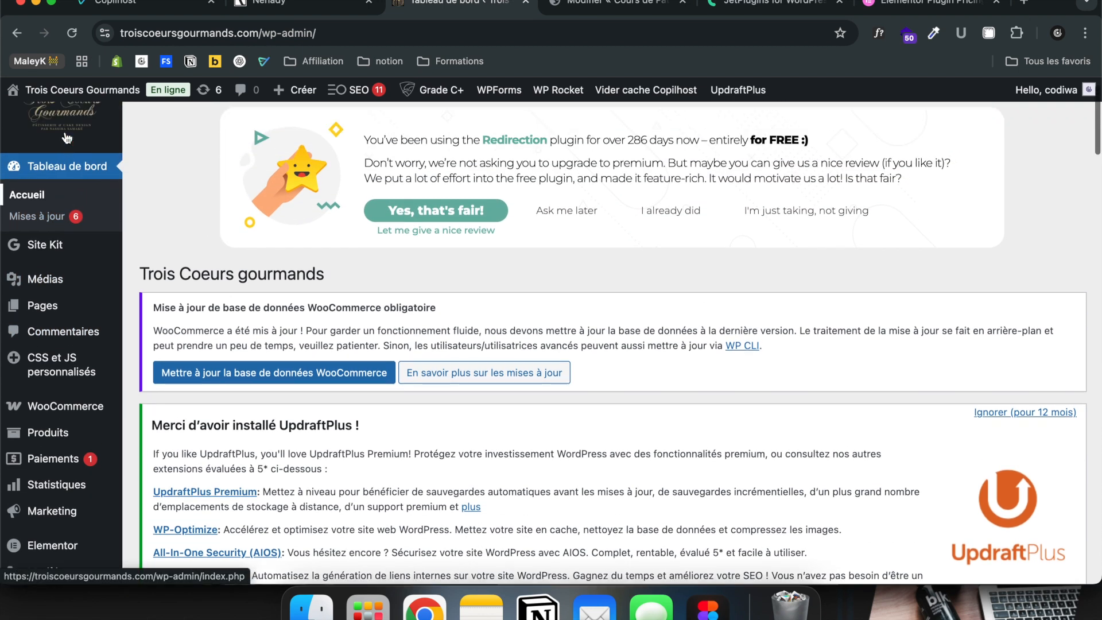
Examine the options of the Cours pâtisserie, FAQ and Ateliers Collectifs post types, plus the CCT and options page entries
{"action": "scroll", "coordinate": [68, 333], "scroll_direction": "down", "scroll_amount": 4}
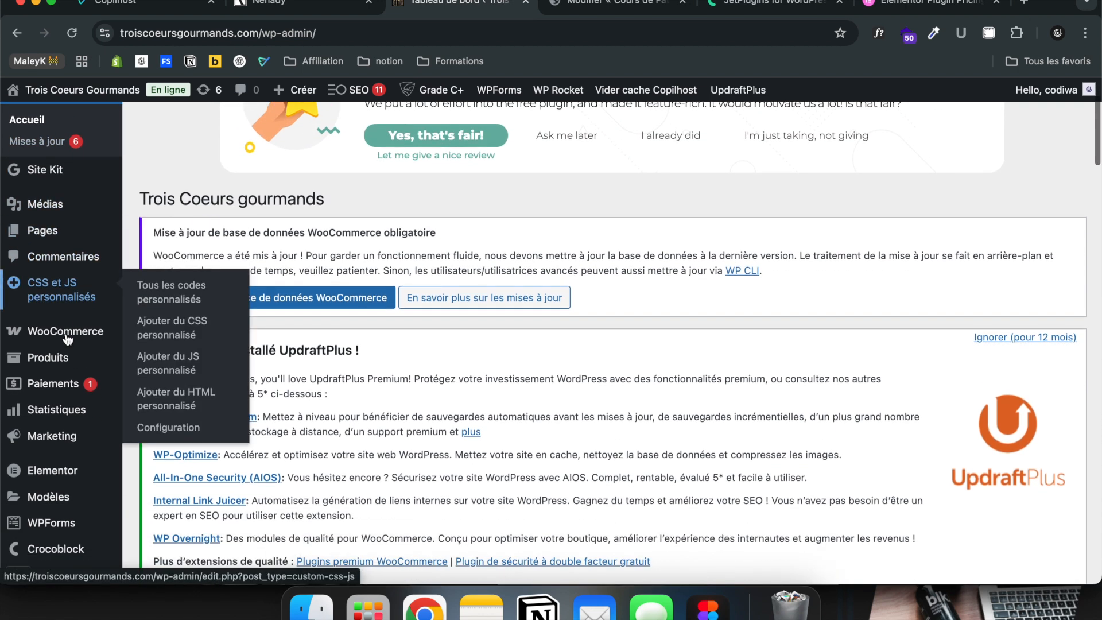
{"action": "scroll", "coordinate": [68, 340], "scroll_direction": "down", "scroll_amount": 2}
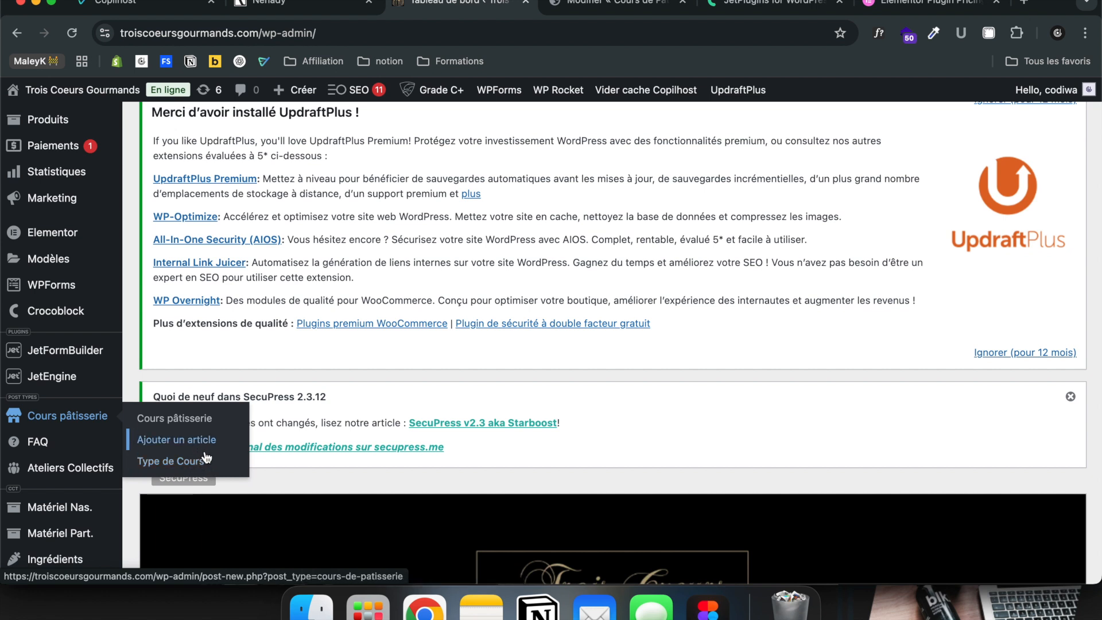
{"action": "mouse_move", "coordinate": [77, 451]}
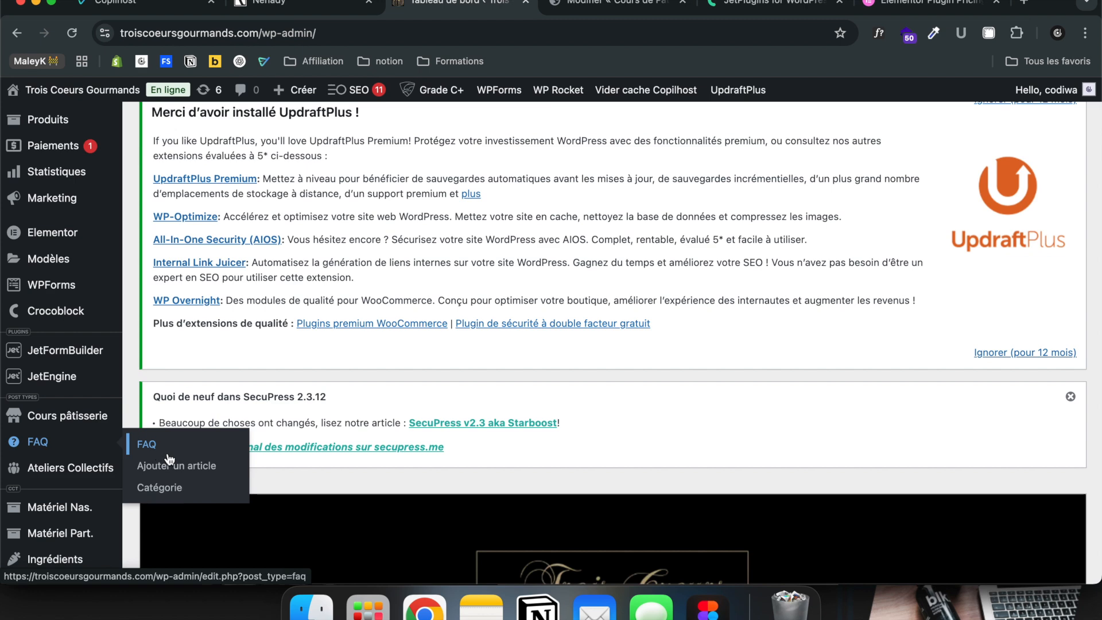
{"action": "mouse_move", "coordinate": [95, 469]}
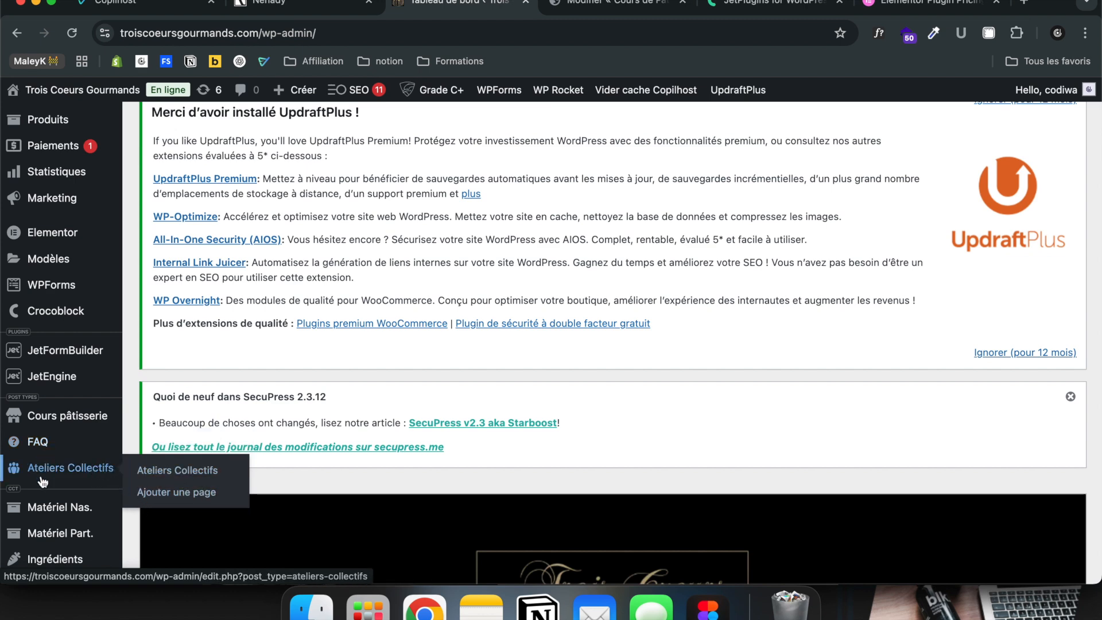
{"action": "scroll", "coordinate": [80, 282], "scroll_direction": "down", "scroll_amount": 5}
{"action": "mouse_move", "coordinate": [85, 277]}
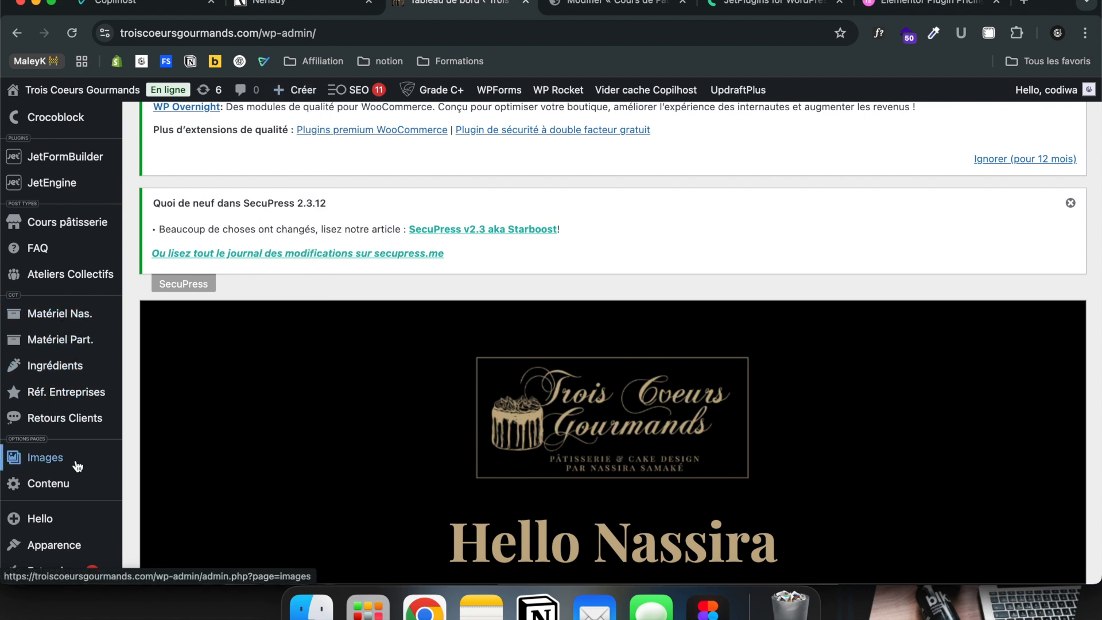
Review the Contenu options page's Contact, Horaires, Réseaux Sociaux and Formation Pâte à choux fields, and return to the live site
{"action": "scroll", "coordinate": [77, 457], "scroll_direction": "down", "scroll_amount": 3}
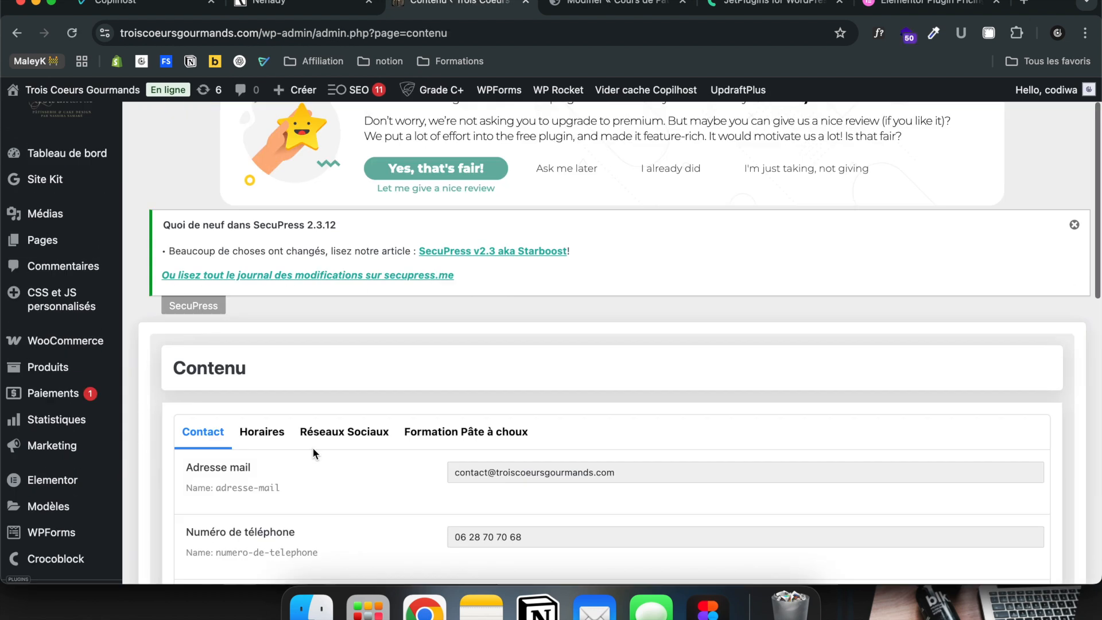
{"action": "scroll", "coordinate": [312, 447], "scroll_direction": "down", "scroll_amount": 5}
{"action": "left_click", "coordinate": [262, 210]}
{"action": "left_click", "coordinate": [344, 211]}
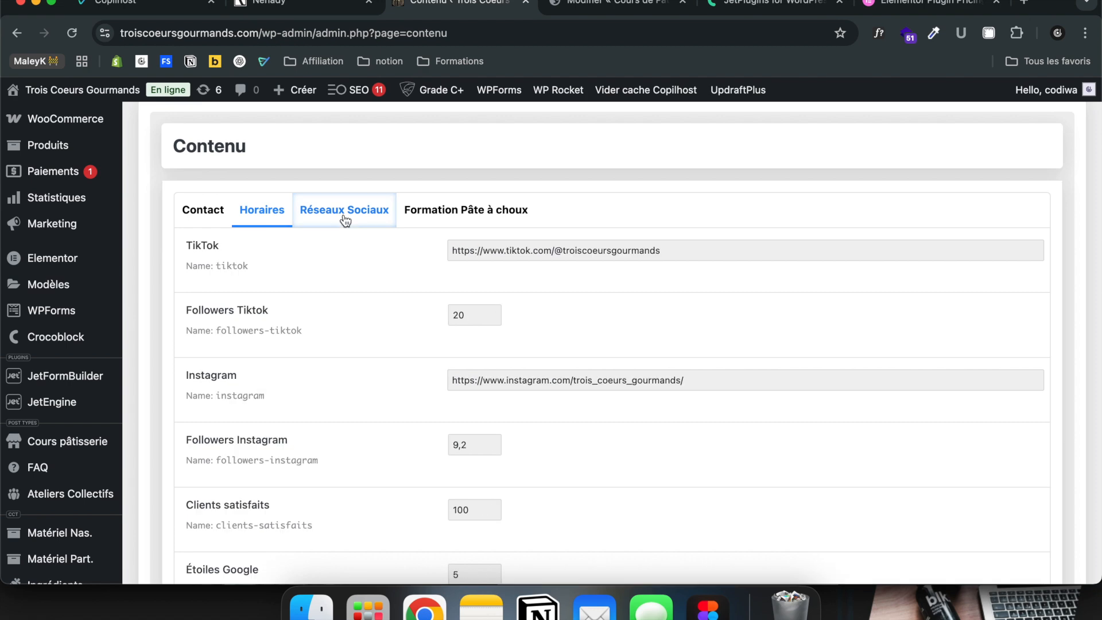
{"action": "left_click", "coordinate": [476, 202]}
{"action": "left_click", "coordinate": [240, 211]}
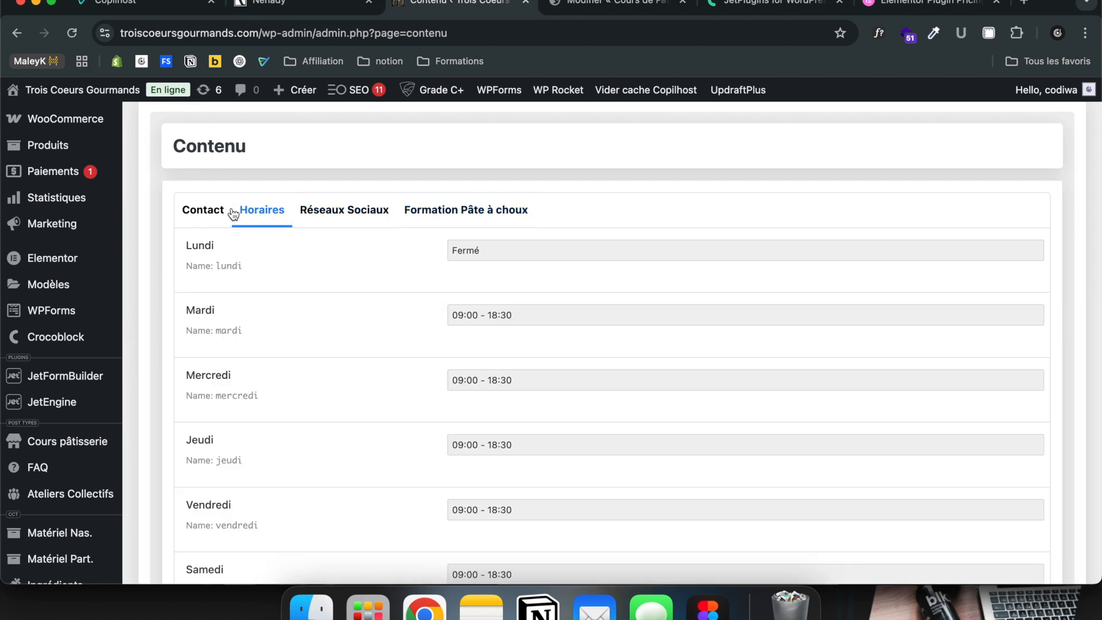
{"action": "left_click", "coordinate": [203, 210]}
{"action": "scroll", "coordinate": [201, 229], "scroll_direction": "down", "scroll_amount": 6}
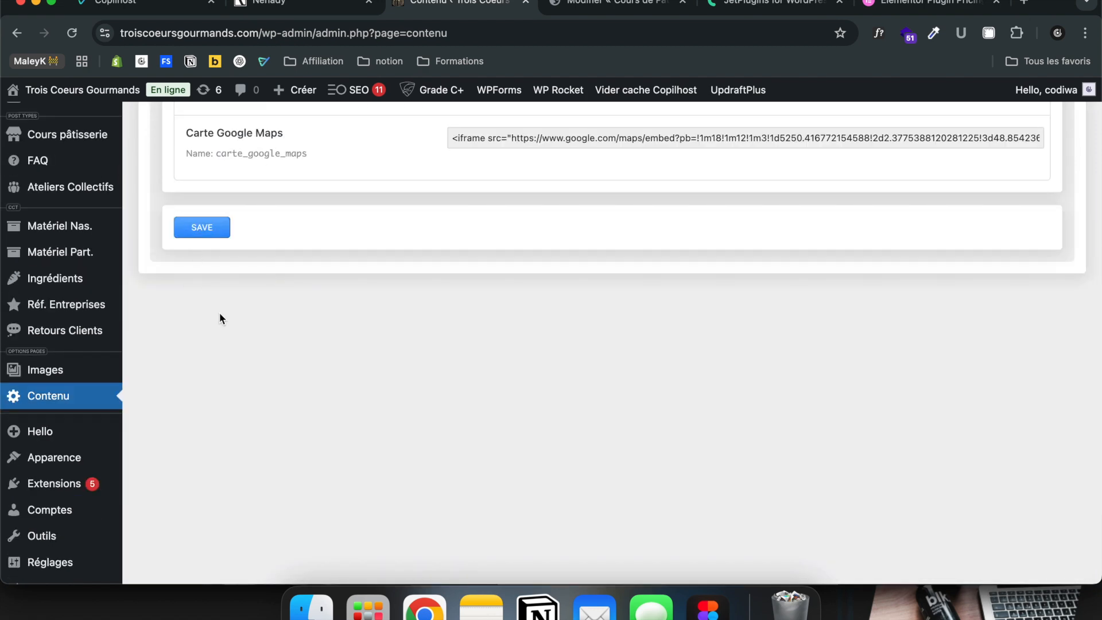
{"action": "scroll", "coordinate": [219, 313], "scroll_direction": "up", "scroll_amount": 1}
{"action": "scroll", "coordinate": [219, 312], "scroll_direction": "up", "scroll_amount": 15}
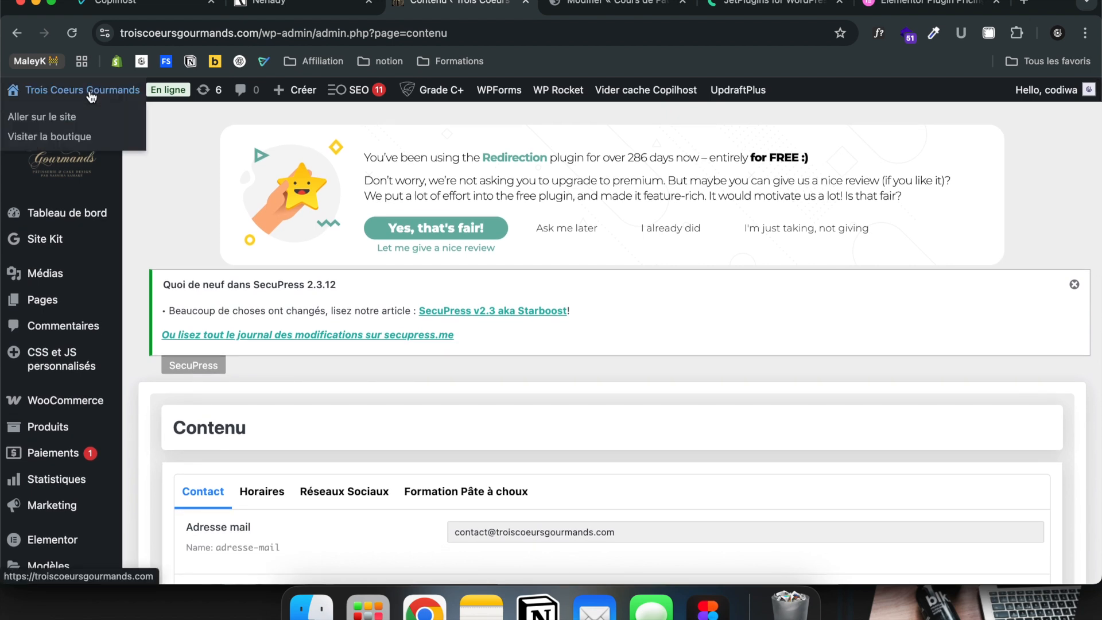
{"action": "left_click", "coordinate": [91, 96]}
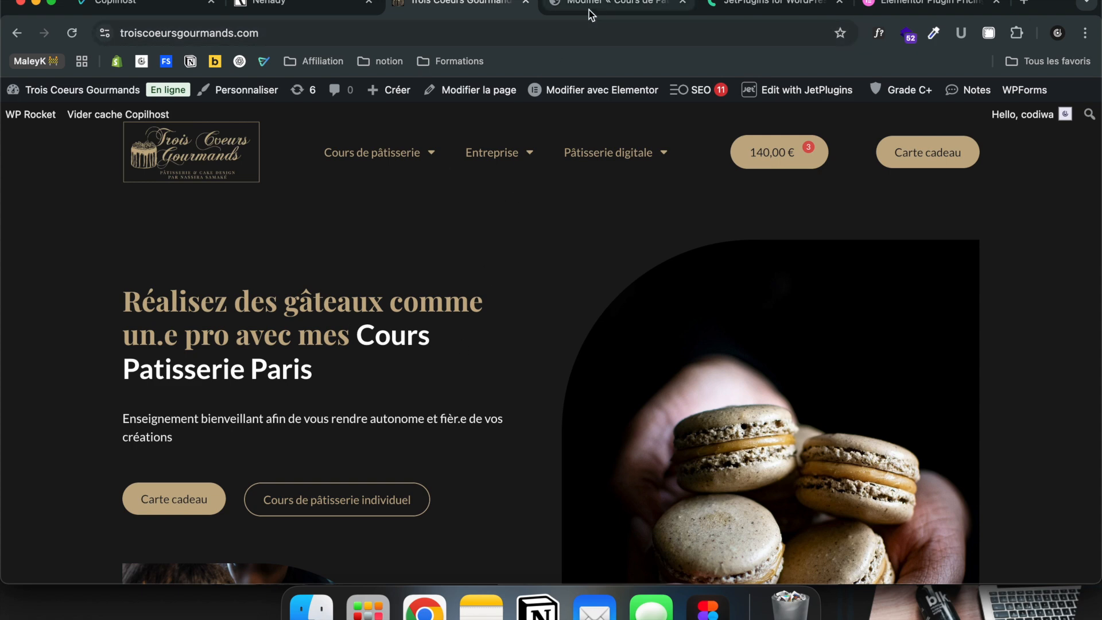
Switch to the Elementor pricing page and highlight the Advanced Solo plan's monthly price
{"action": "left_click", "coordinate": [873, 6]}
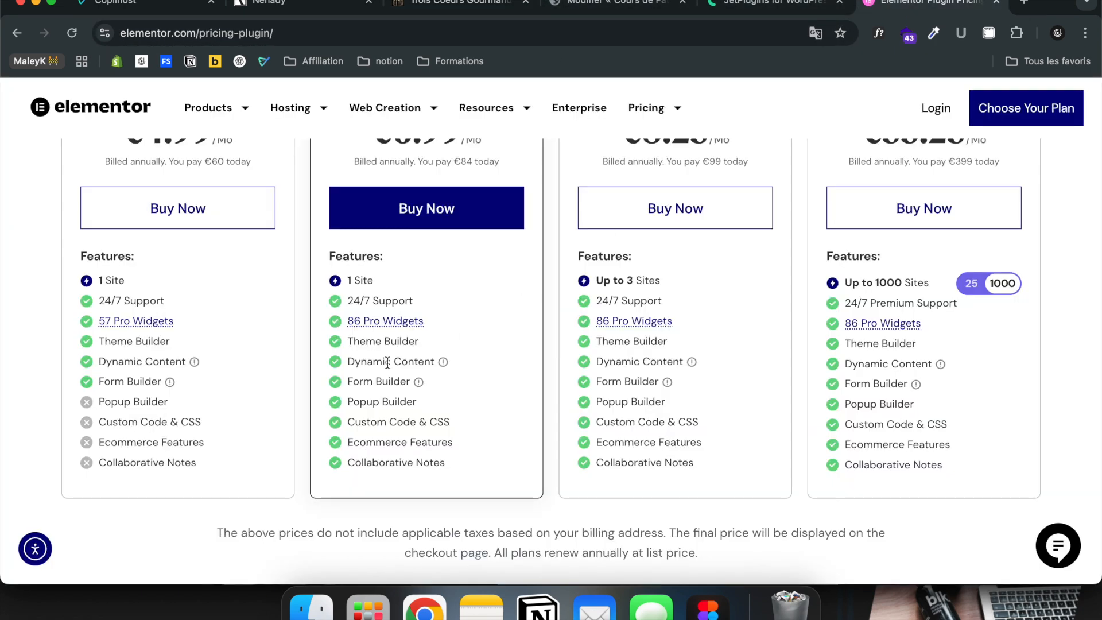
{"action": "scroll", "coordinate": [378, 360], "scroll_direction": "up", "scroll_amount": 1}
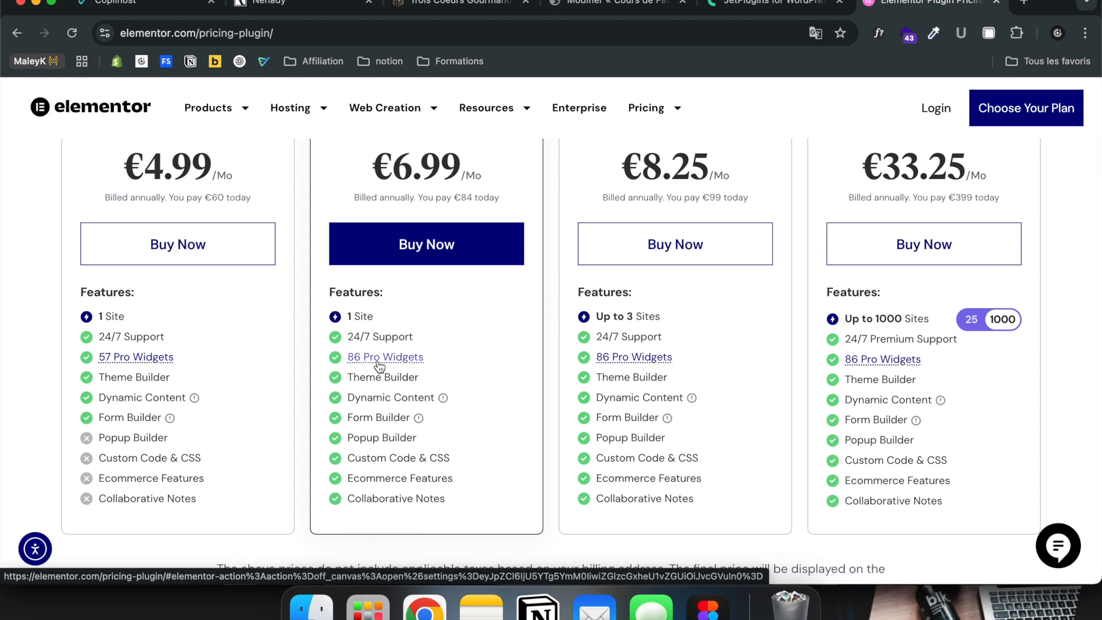
{"action": "scroll", "coordinate": [374, 416], "scroll_direction": "up", "scroll_amount": 2}
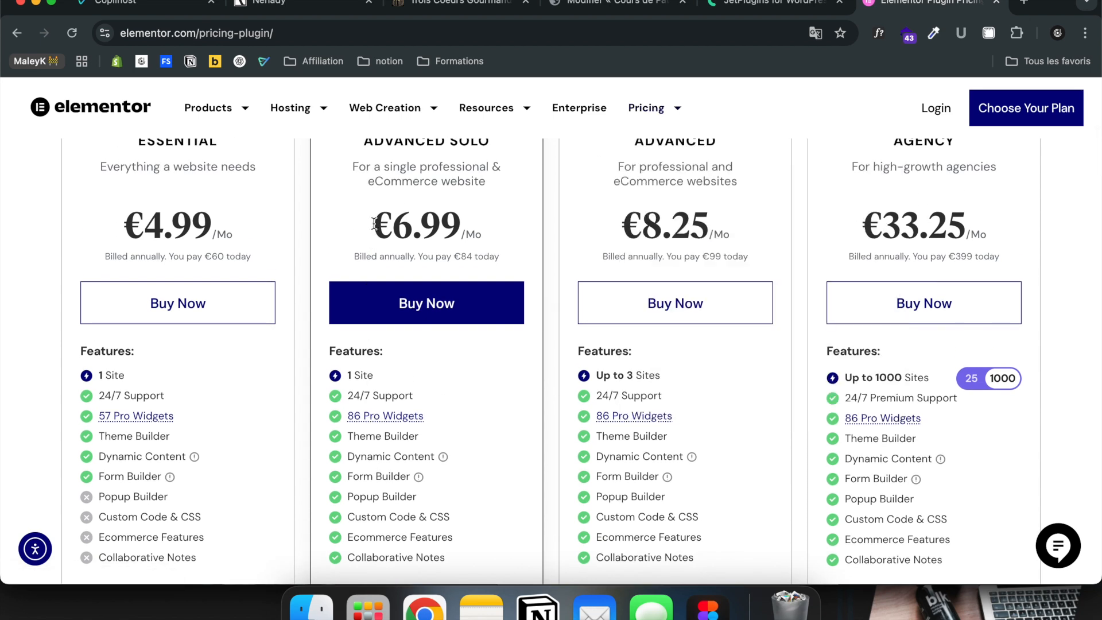
{"action": "left_click_drag", "start_coordinate": [384, 224], "coordinate": [486, 225]}
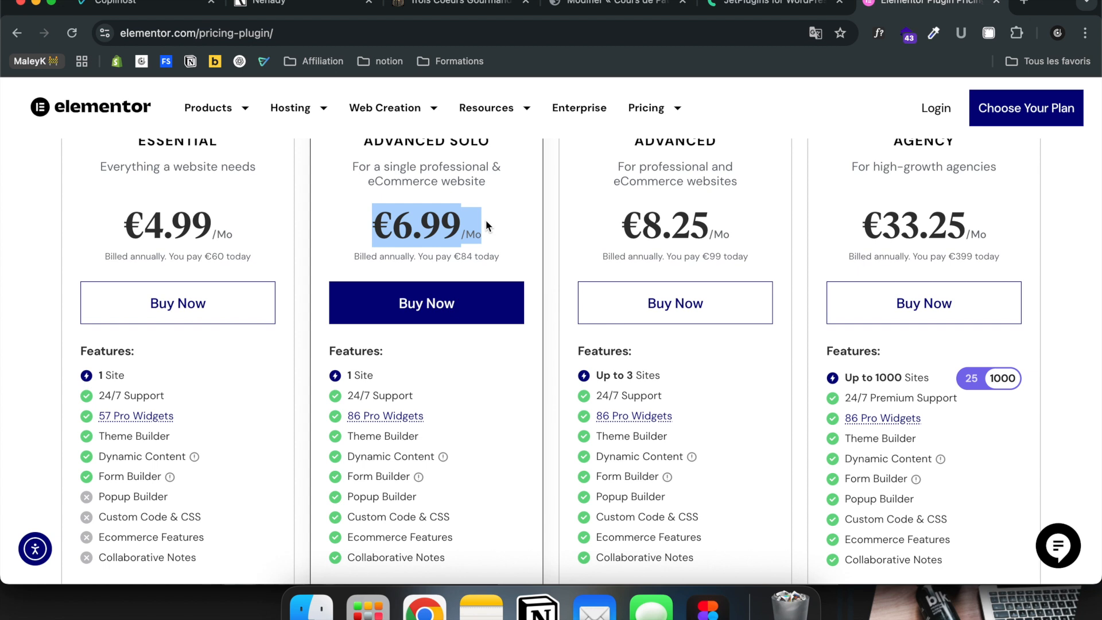
{"action": "scroll", "coordinate": [486, 225], "scroll_direction": "up", "scroll_amount": 1}
{"action": "left_click", "coordinate": [484, 236]}
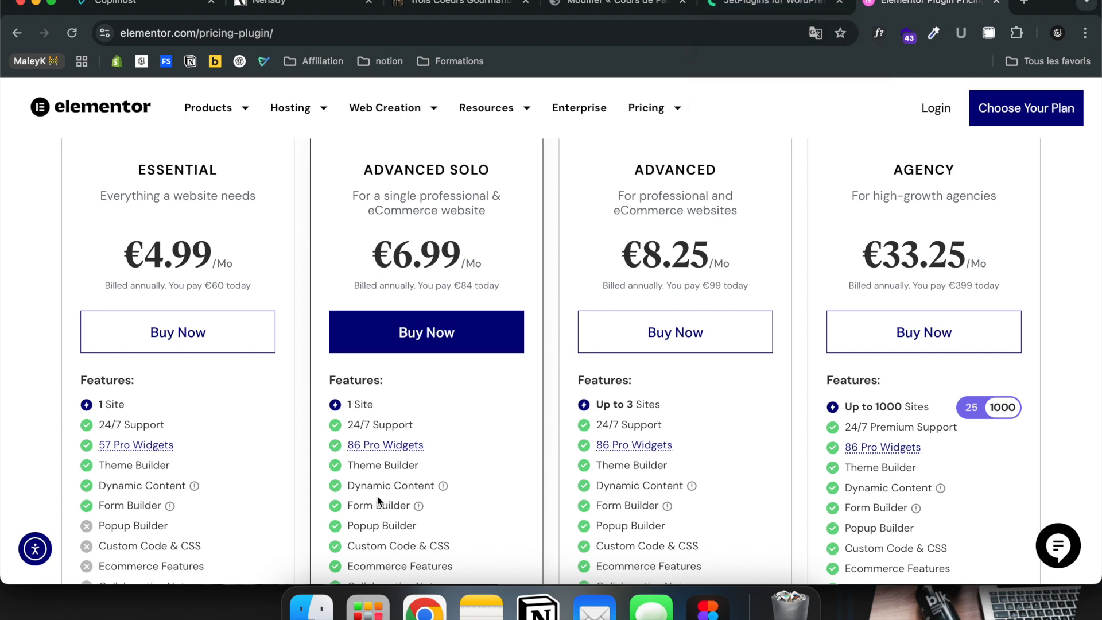
Highlight Popup Builder, Custom Code & CSS and Dynamic Content in the Essential plan's features
{"action": "scroll", "coordinate": [127, 492], "scroll_direction": "down", "scroll_amount": 1}
{"action": "left_click_drag", "start_coordinate": [99, 487], "coordinate": [141, 490]}
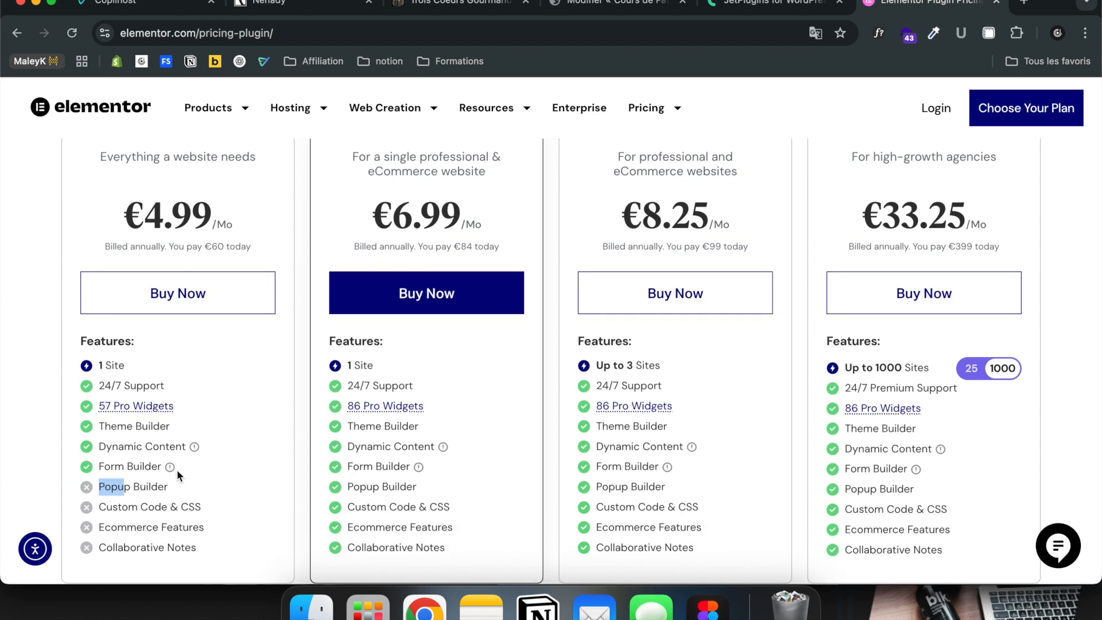
{"action": "left_click", "coordinate": [776, 4]}
{"action": "left_click", "coordinate": [897, 4]}
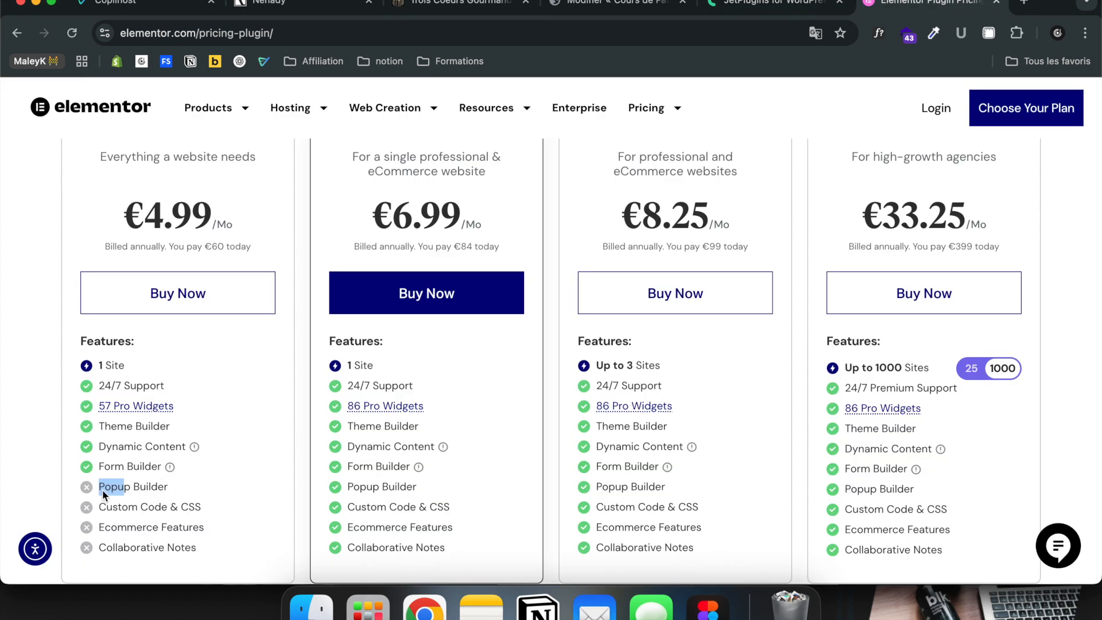
{"action": "left_click_drag", "start_coordinate": [112, 506], "coordinate": [187, 506]}
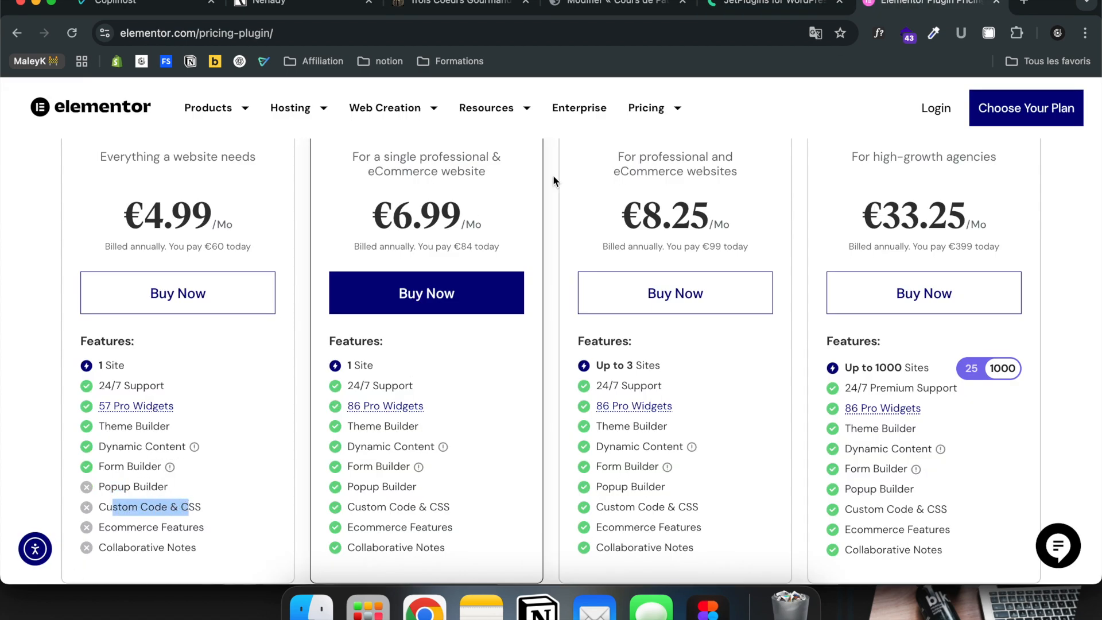
{"action": "left_click_drag", "start_coordinate": [111, 450], "coordinate": [147, 449]}
{"action": "left_click", "coordinate": [175, 448]}
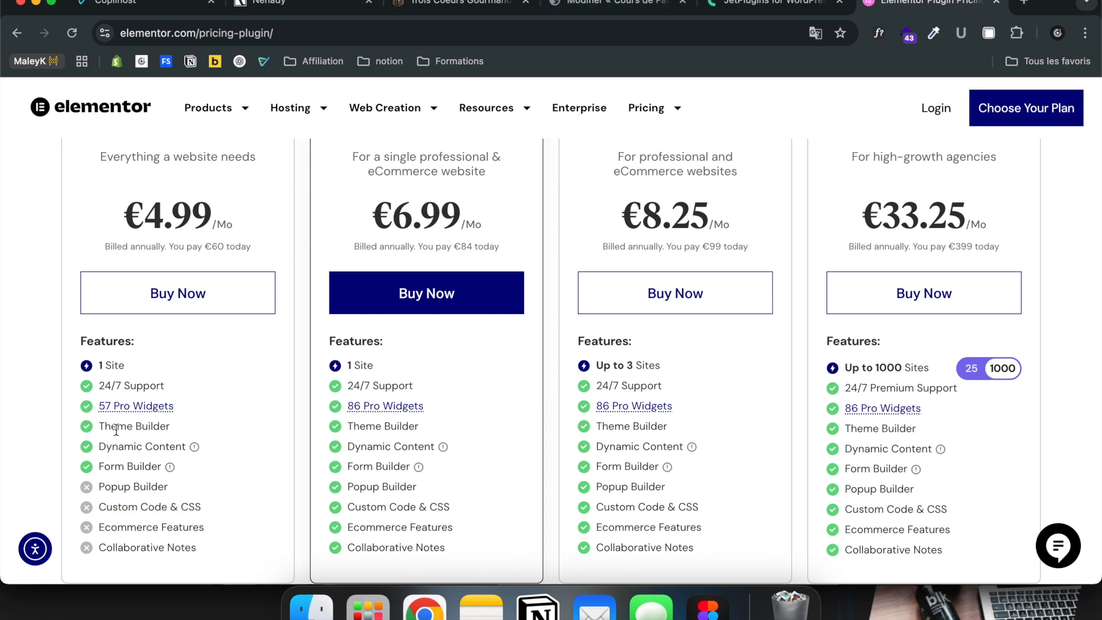
Switch to the Nehady site, open its WordPress dashboard and display Crocoblock's Theme Builder tree
{"action": "left_click", "coordinate": [469, 11]}
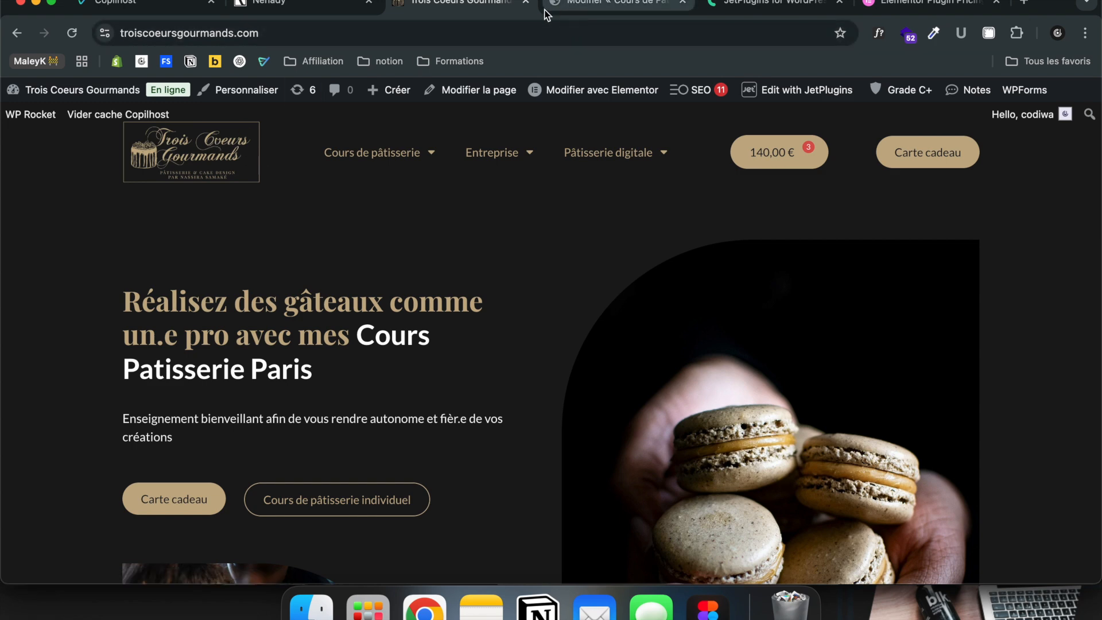
{"action": "left_click", "coordinate": [338, 11]}
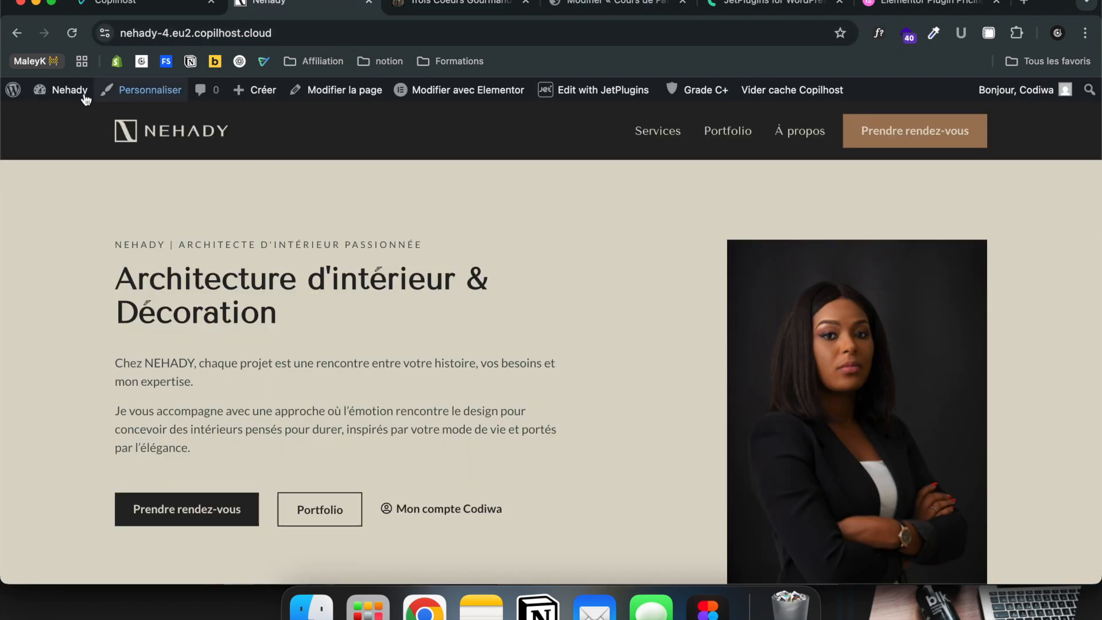
{"action": "mouse_move", "coordinate": [66, 90]}
{"action": "left_click", "coordinate": [63, 116]}
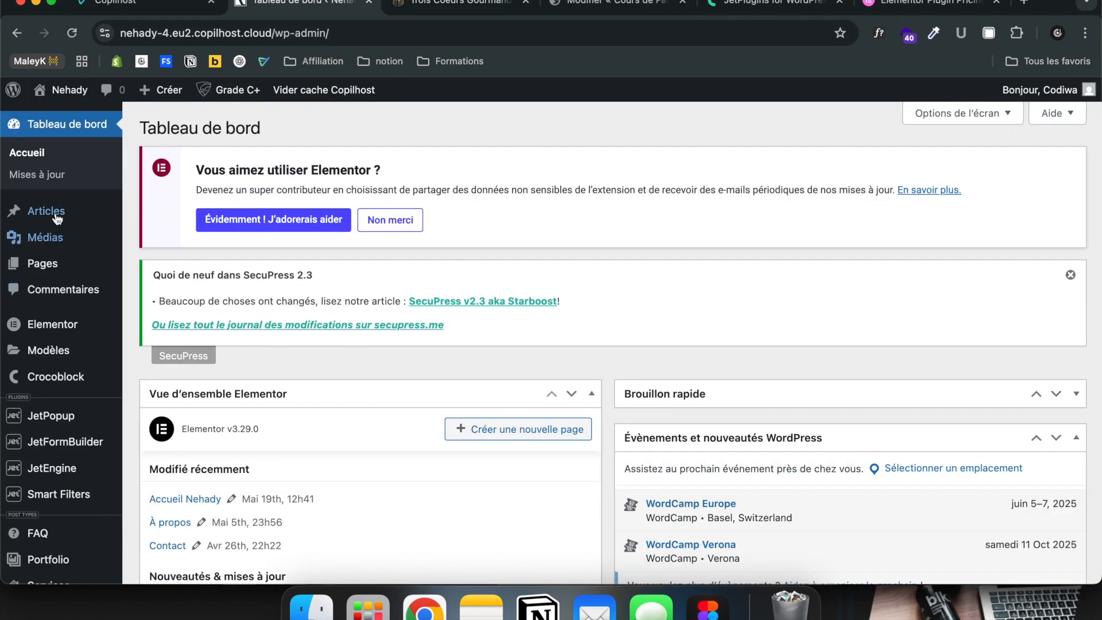
{"action": "scroll", "coordinate": [68, 400], "scroll_direction": "down", "scroll_amount": 2}
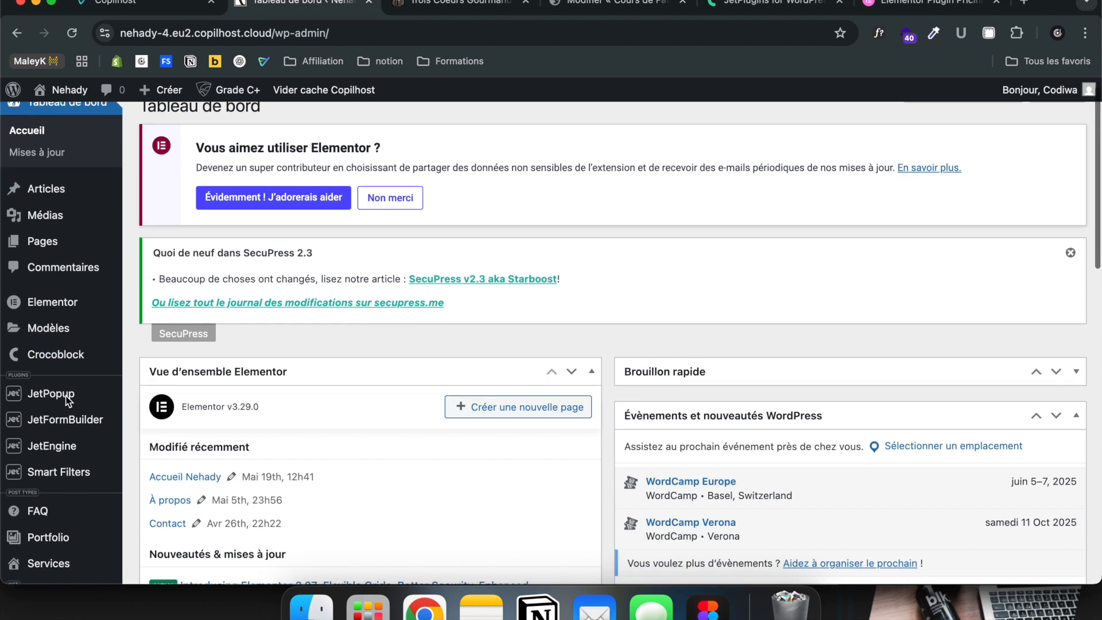
{"action": "mouse_move", "coordinate": [71, 371]}
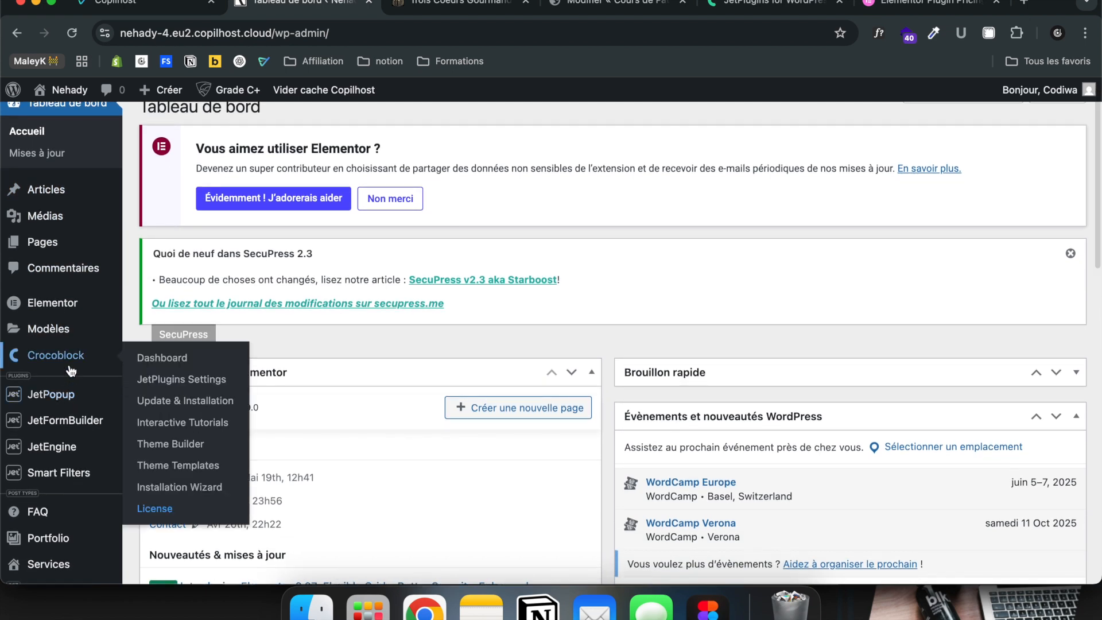
{"action": "left_click", "coordinate": [184, 450]}
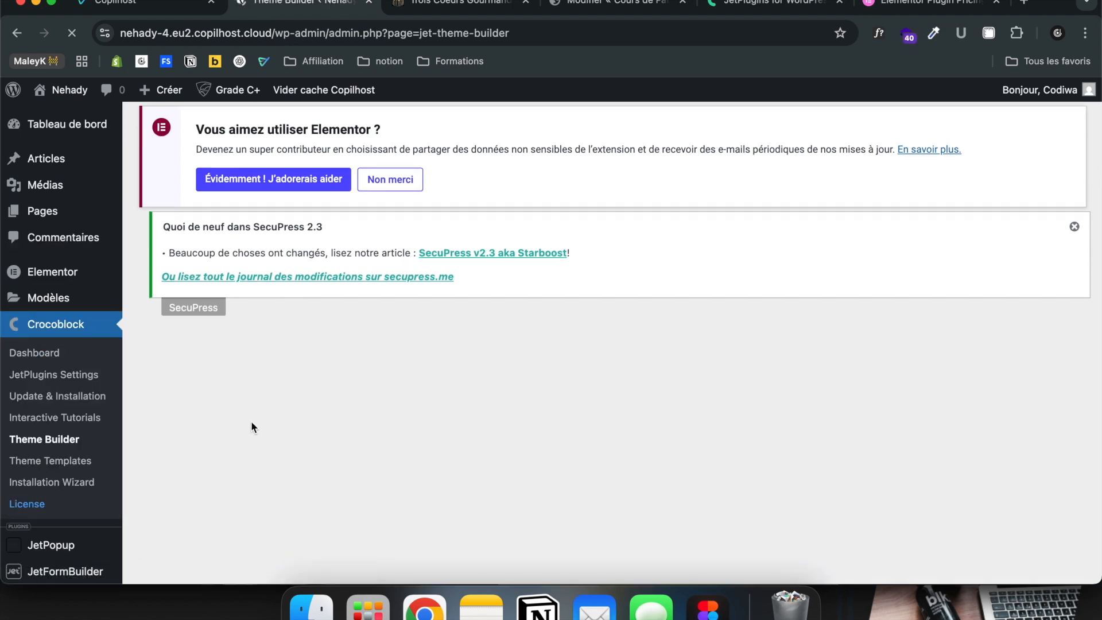
{"action": "scroll", "coordinate": [378, 416], "scroll_direction": "down", "scroll_amount": 6}
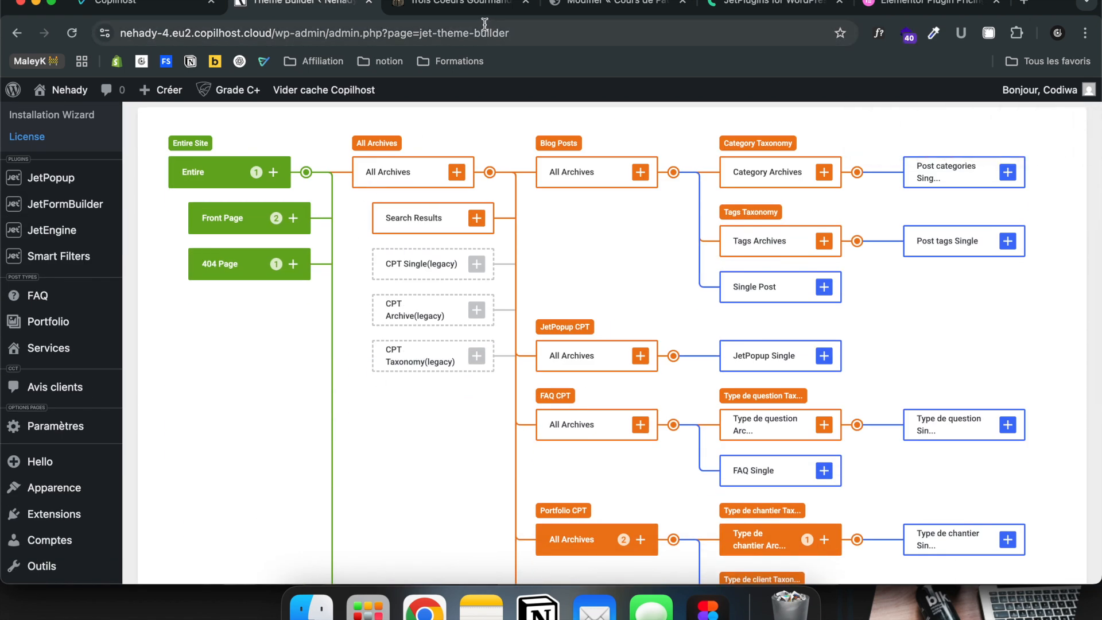
Close the Elementor editor for the Trois Coeurs Gourmands page and open that site's WordPress dashboard
{"action": "left_click", "coordinate": [660, 10]}
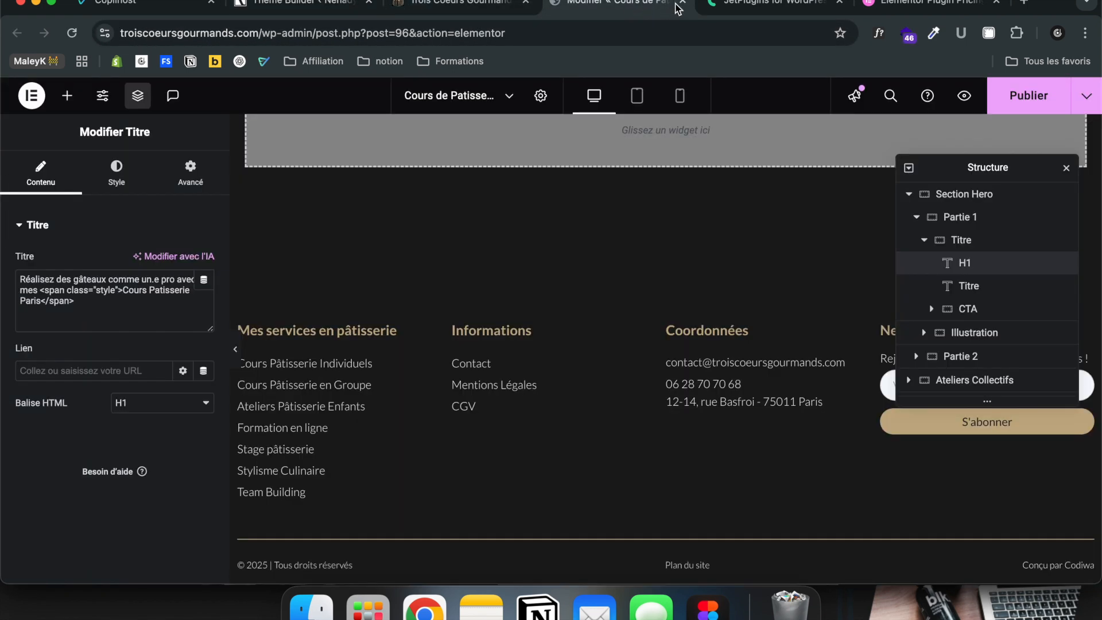
{"action": "left_click", "coordinate": [682, 7]}
{"action": "left_click", "coordinate": [594, 243]}
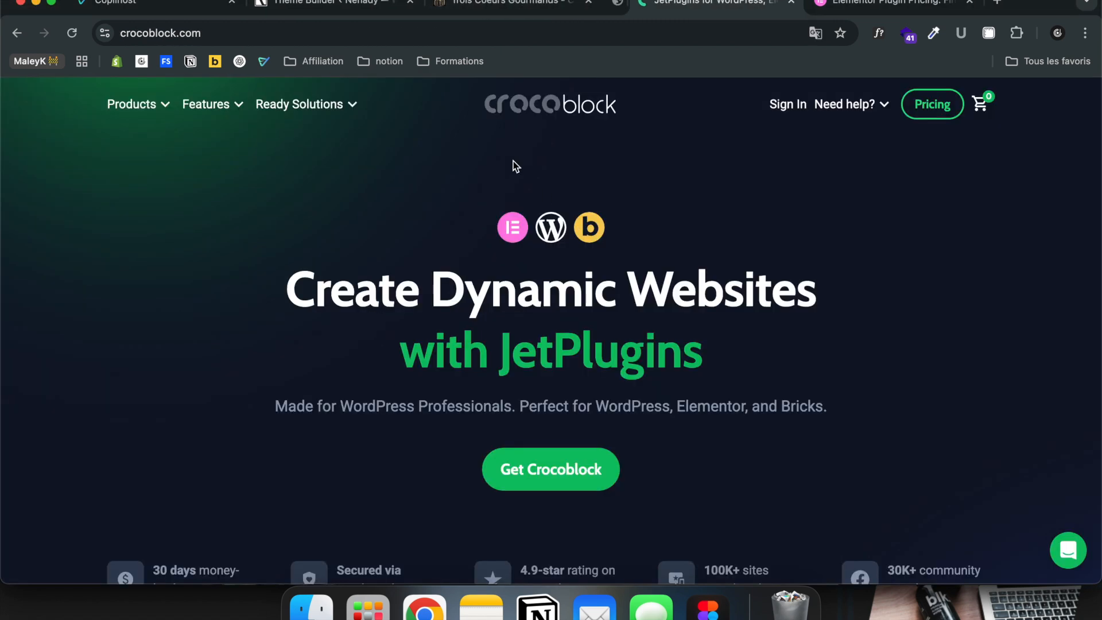
{"action": "left_click", "coordinate": [492, 16]}
{"action": "left_click", "coordinate": [93, 90]}
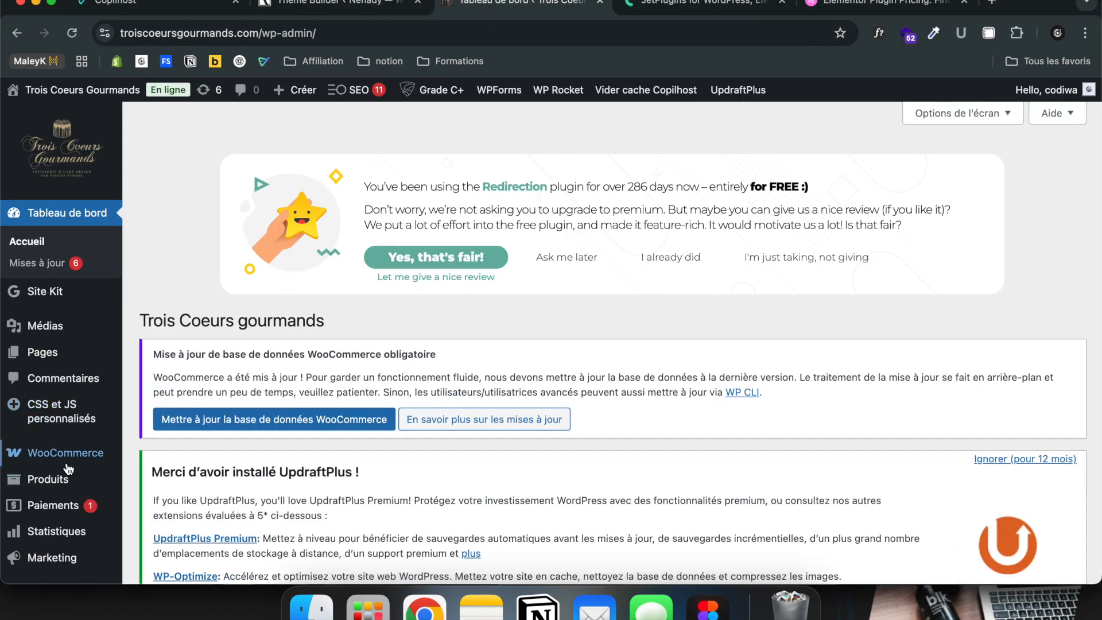
Open Elementor's theme builder on the Trois Coeurs Gourmands site and review its global site parts
{"action": "scroll", "coordinate": [68, 468], "scroll_direction": "down", "scroll_amount": 2}
{"action": "scroll", "coordinate": [68, 469], "scroll_direction": "down", "scroll_amount": 5}
{"action": "mouse_move", "coordinate": [82, 341]}
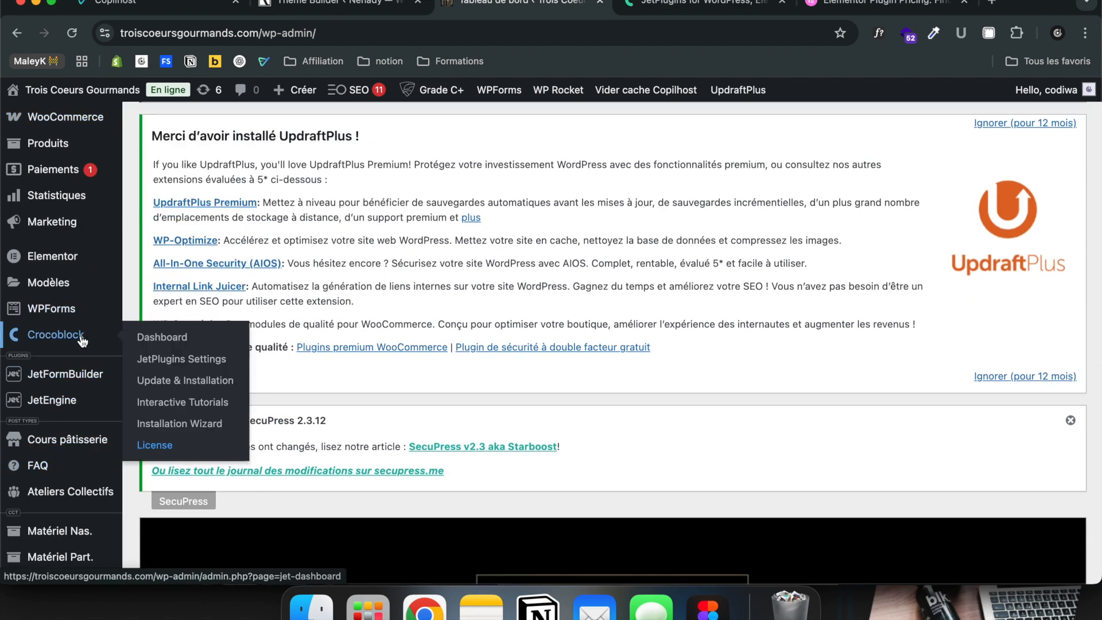
{"action": "mouse_move", "coordinate": [106, 283]}
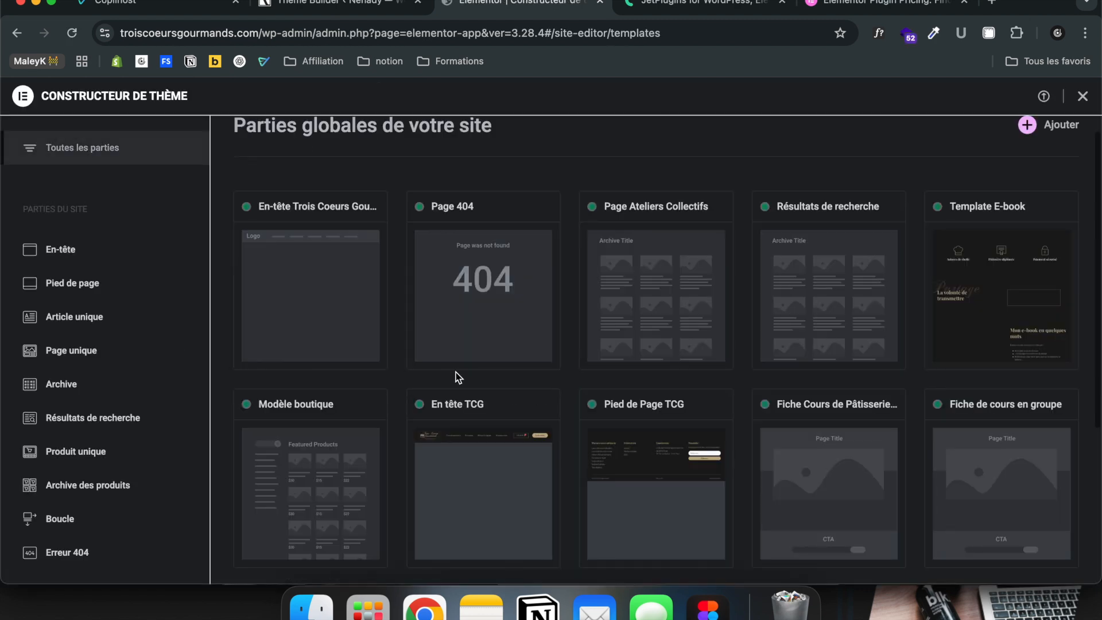
{"action": "scroll", "coordinate": [379, 309], "scroll_direction": "down", "scroll_amount": 2}
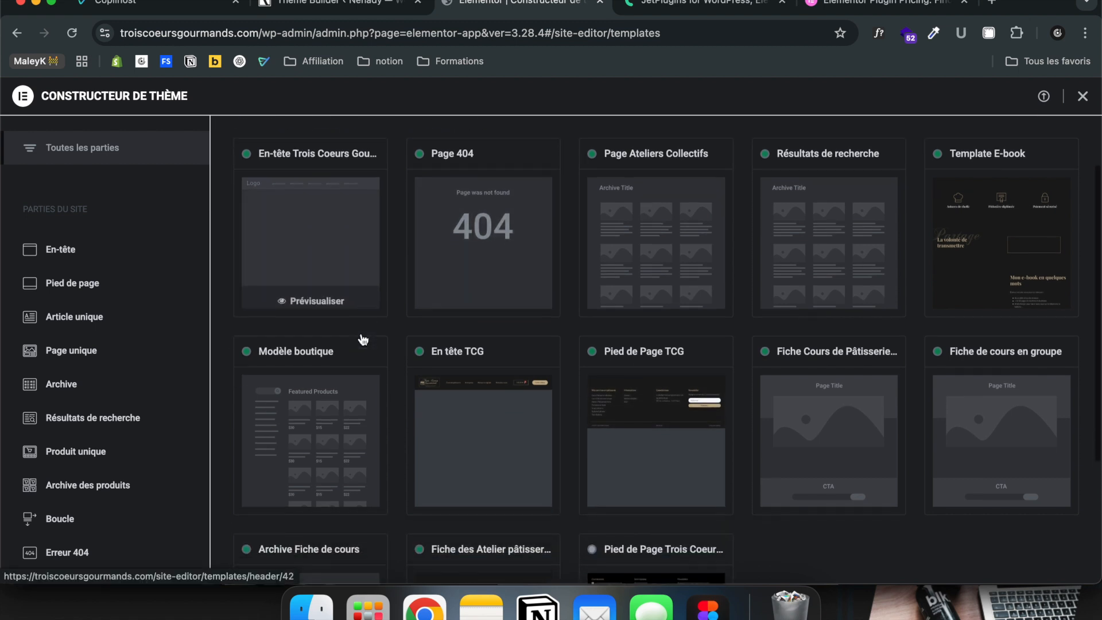
Return to Nehady's Crocoblock Theme Builder and examine the template tree from Entire Site through the post type archives to Singular Page
{"action": "left_click", "coordinate": [354, 12]}
{"action": "scroll", "coordinate": [412, 291], "scroll_direction": "up", "scroll_amount": 2}
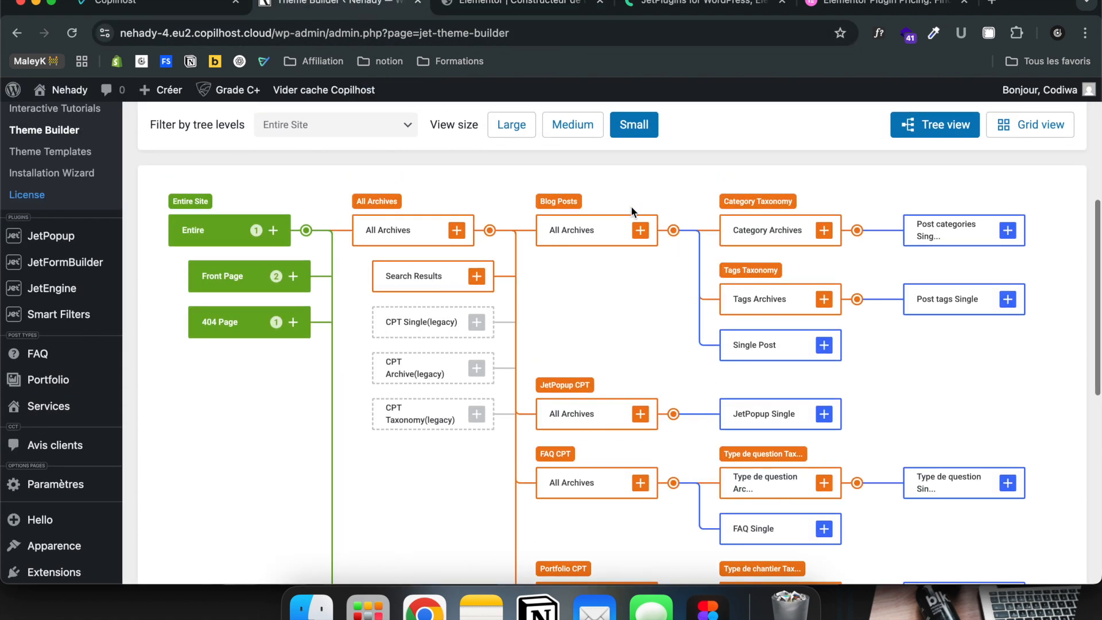
{"action": "scroll", "coordinate": [626, 207], "scroll_direction": "up", "scroll_amount": 1}
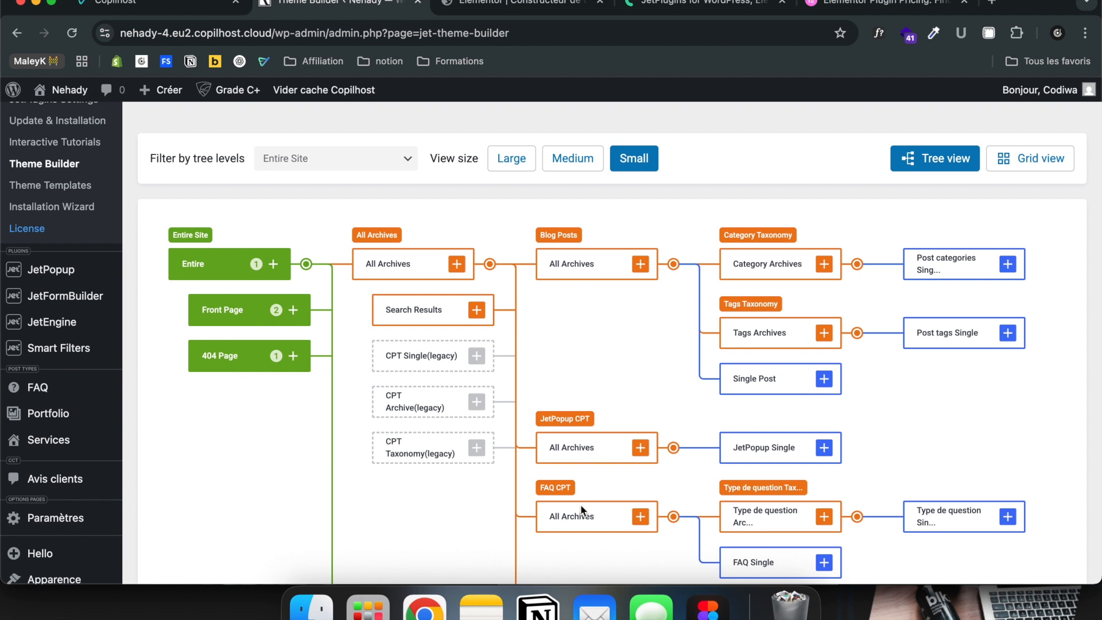
{"action": "scroll", "coordinate": [585, 510], "scroll_direction": "down", "scroll_amount": 4}
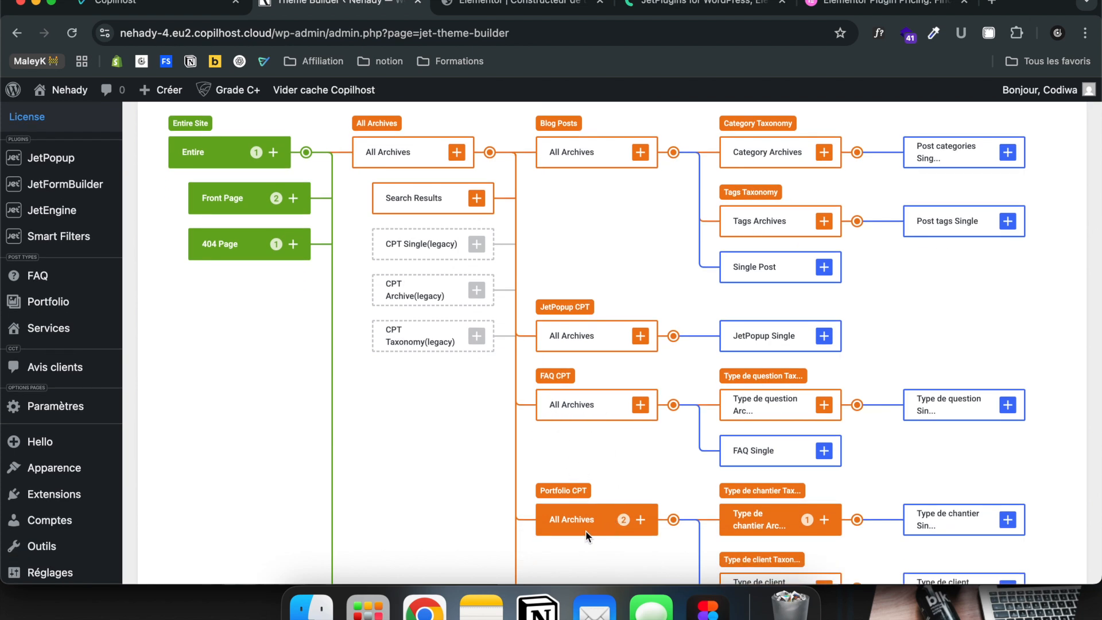
{"action": "scroll", "coordinate": [586, 530], "scroll_direction": "down", "scroll_amount": 5}
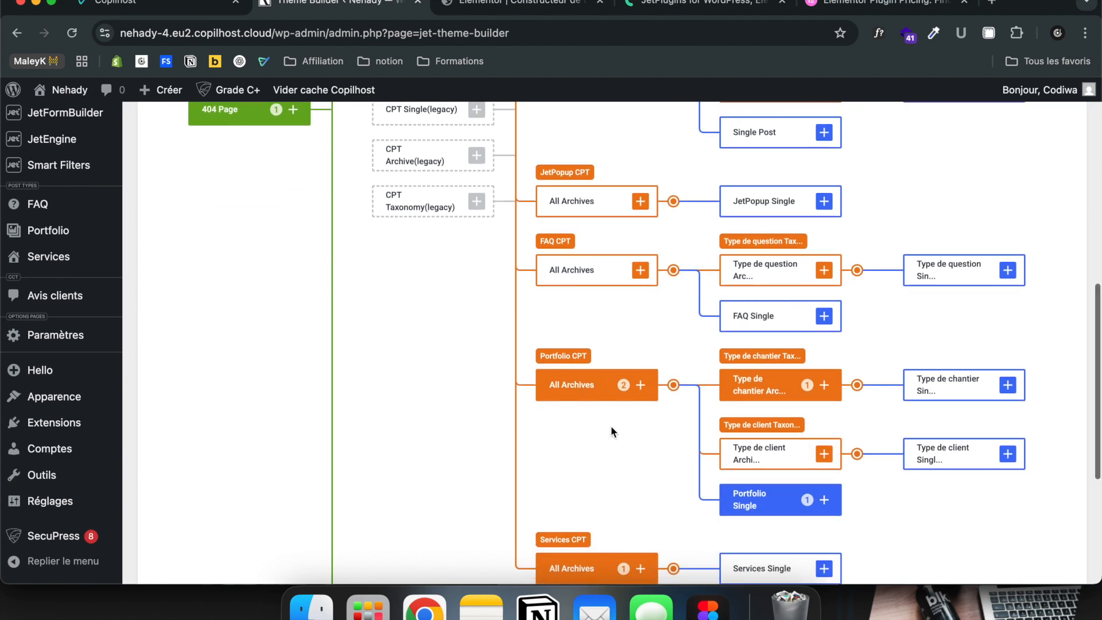
{"action": "scroll", "coordinate": [611, 430], "scroll_direction": "down", "scroll_amount": 7}
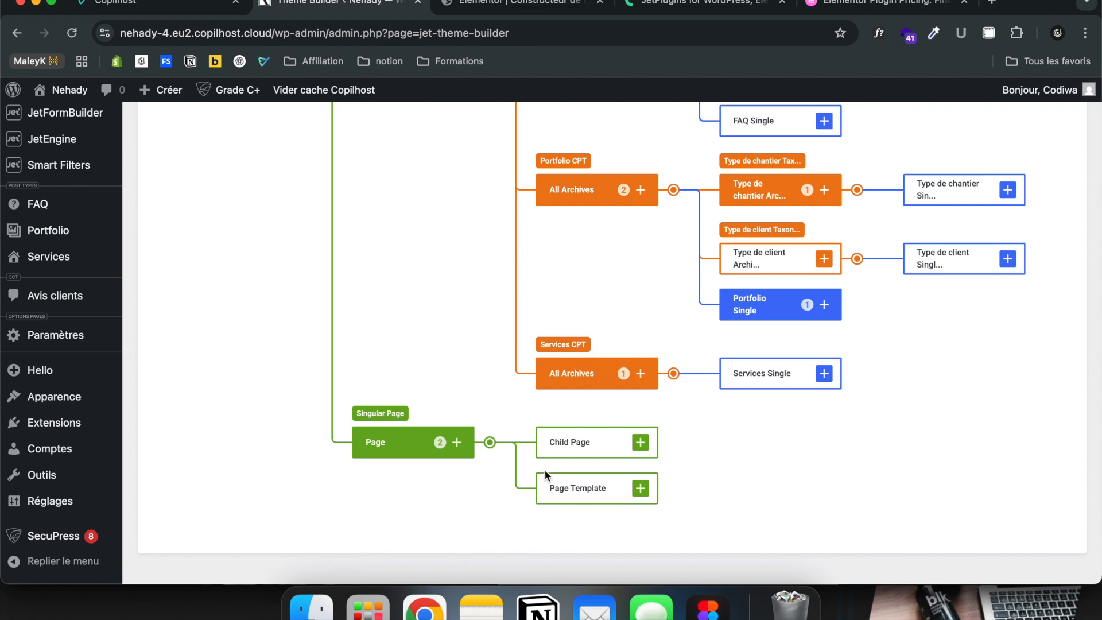
Inspect the page templates assigned to the 404 Page node and return to the tree view
{"action": "scroll", "coordinate": [426, 447], "scroll_direction": "up", "scroll_amount": 15}
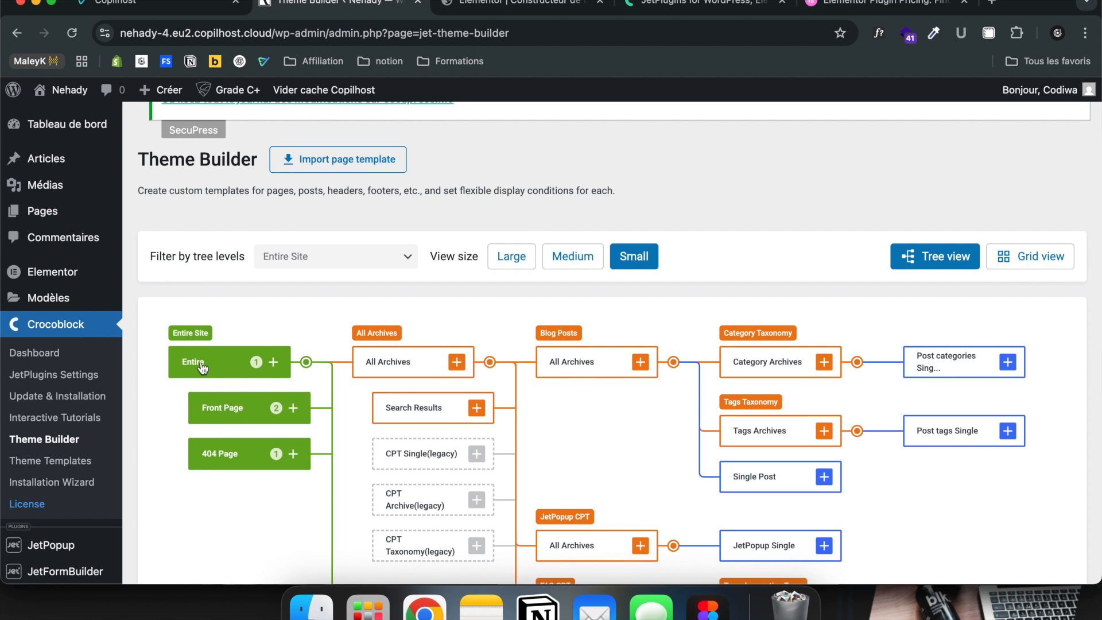
{"action": "left_click", "coordinate": [229, 463]}
{"action": "scroll", "coordinate": [491, 426], "scroll_direction": "down", "scroll_amount": 4}
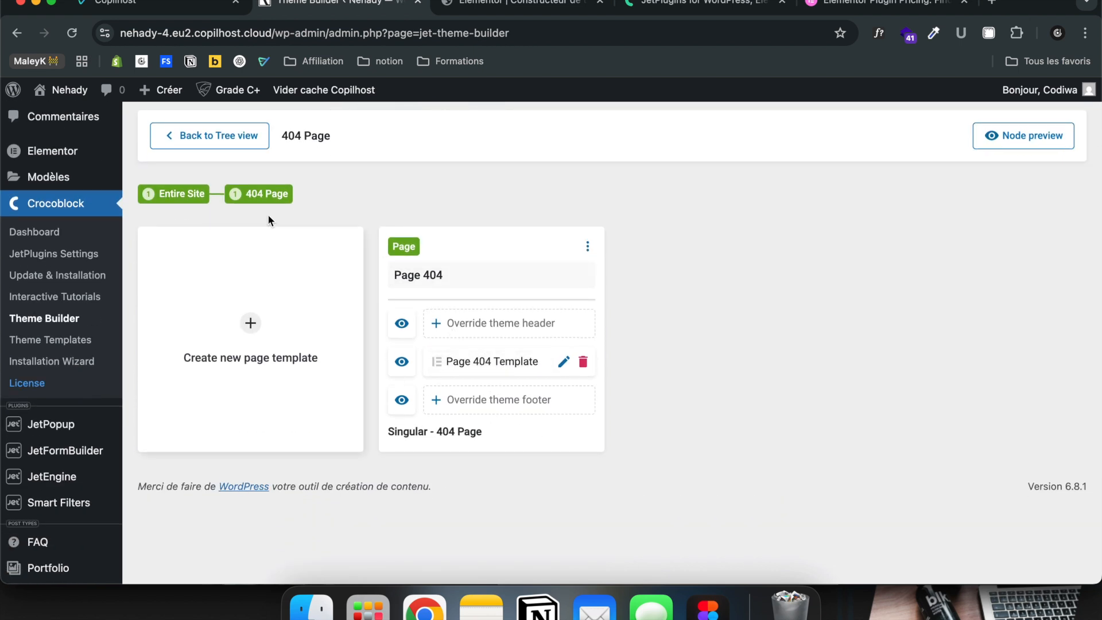
{"action": "scroll", "coordinate": [183, 199], "scroll_direction": "up", "scroll_amount": 1}
{"action": "left_click", "coordinate": [204, 163]}
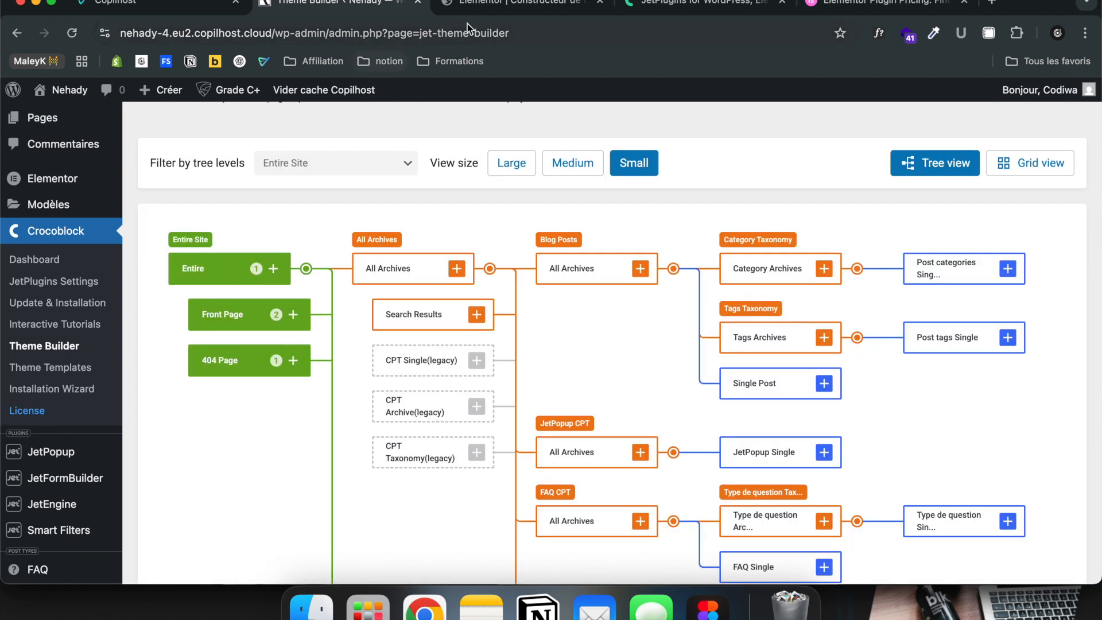
Display the display conditions of the En-tête Trois Coeurs Gourmands header in Elementor's theme builder
{"action": "left_click", "coordinate": [515, 15]}
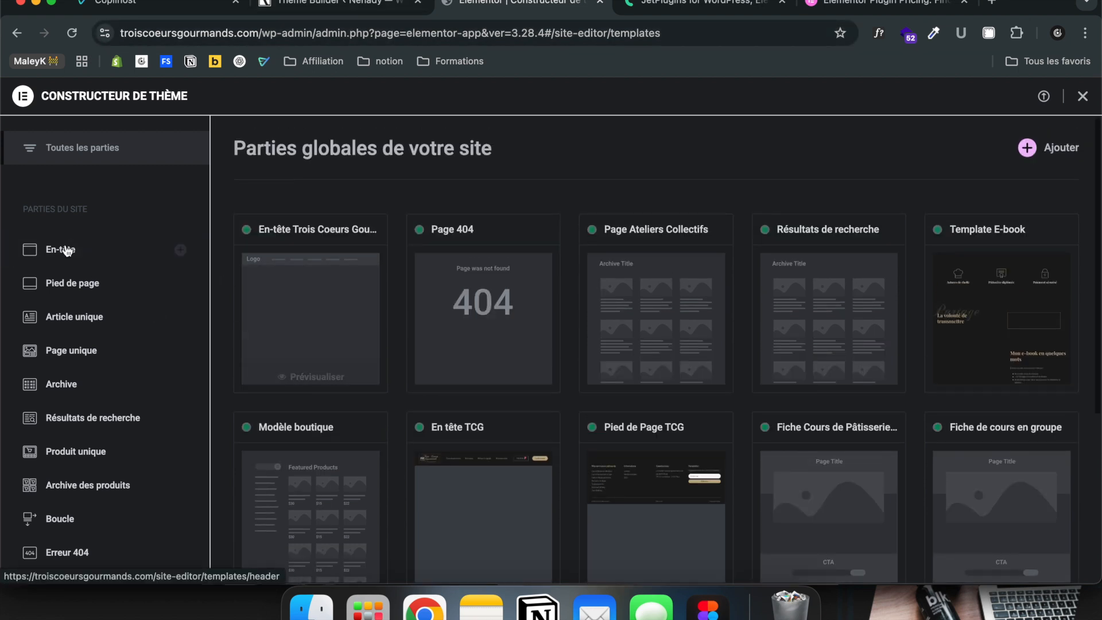
{"action": "left_click", "coordinate": [64, 249]}
{"action": "left_click", "coordinate": [436, 355]}
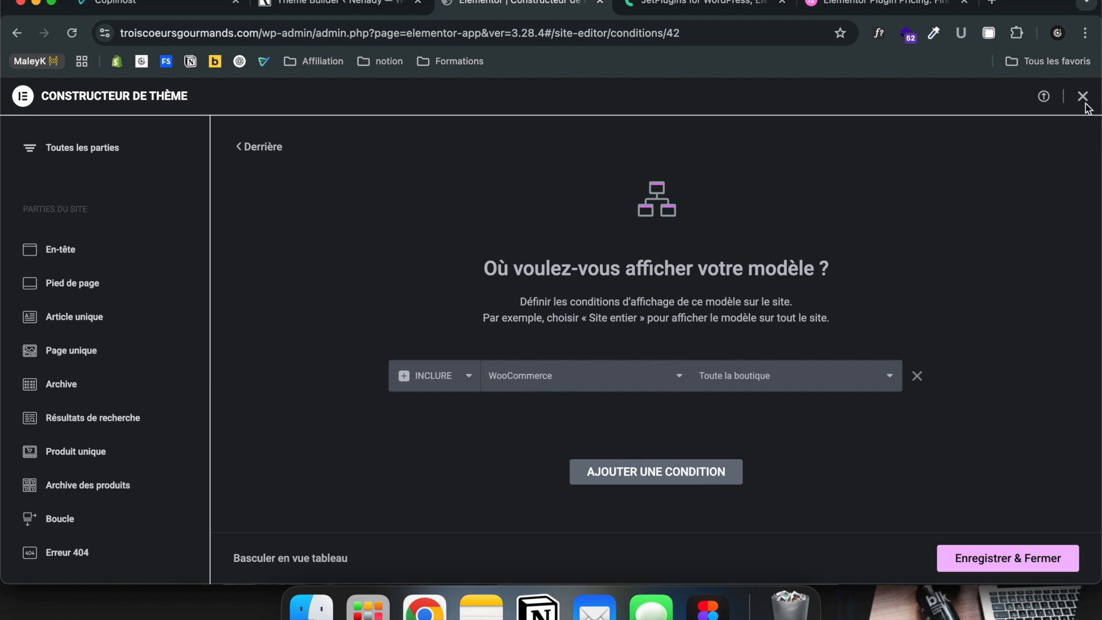
Inspect the visibility conditions of the Site web template under Nehady's Entire Site node and close them without saving
{"action": "left_click", "coordinate": [347, 6]}
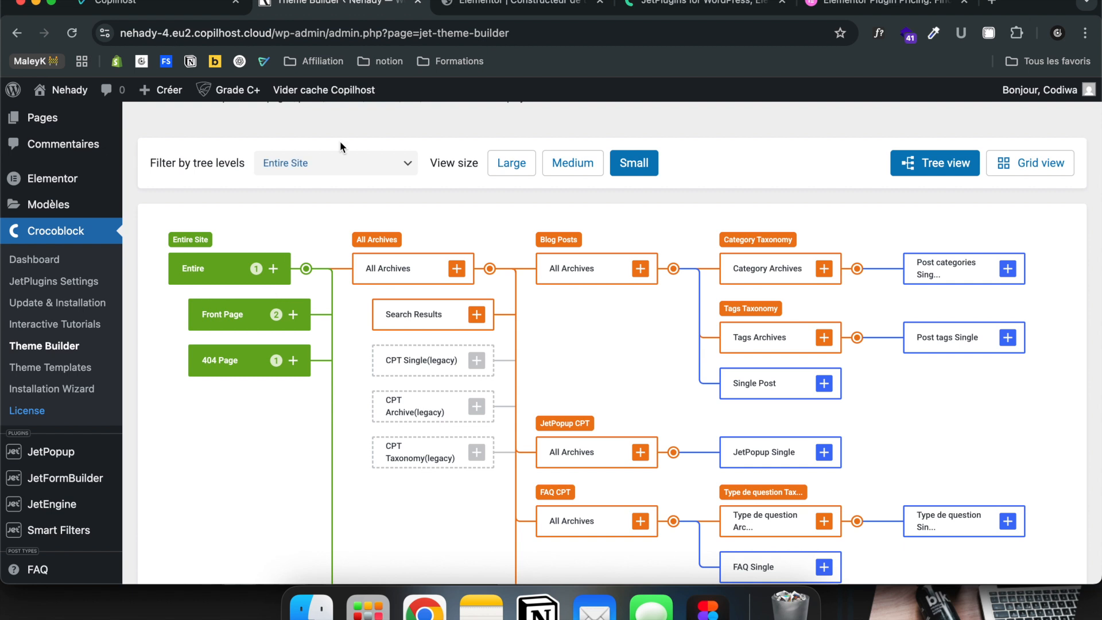
{"action": "left_click", "coordinate": [204, 271]}
{"action": "left_click", "coordinate": [487, 495]}
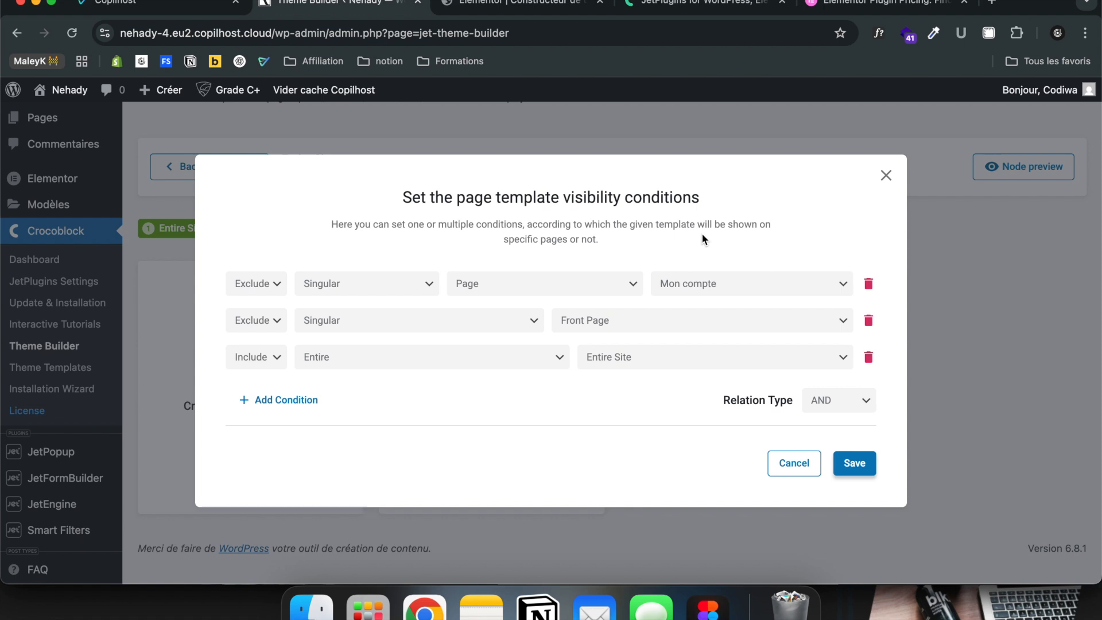
{"action": "left_click", "coordinate": [885, 176]}
Compare with the Elementor header's display conditions and go back to Crocoblock's Theme Builder tree view
{"action": "left_click", "coordinate": [523, 4]}
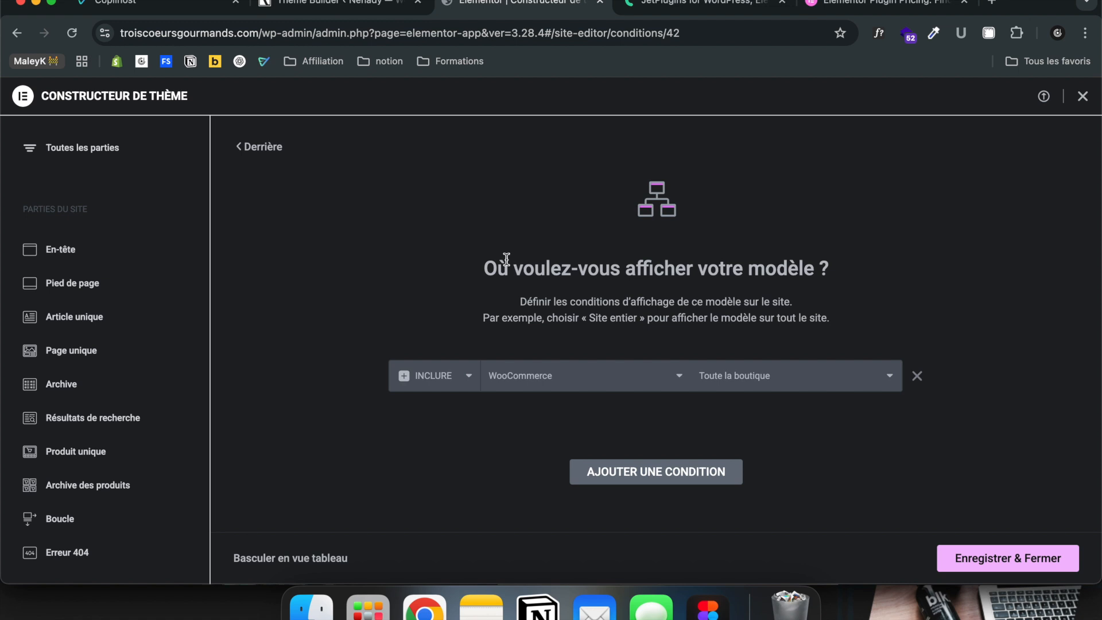
{"action": "left_click", "coordinate": [332, 15]}
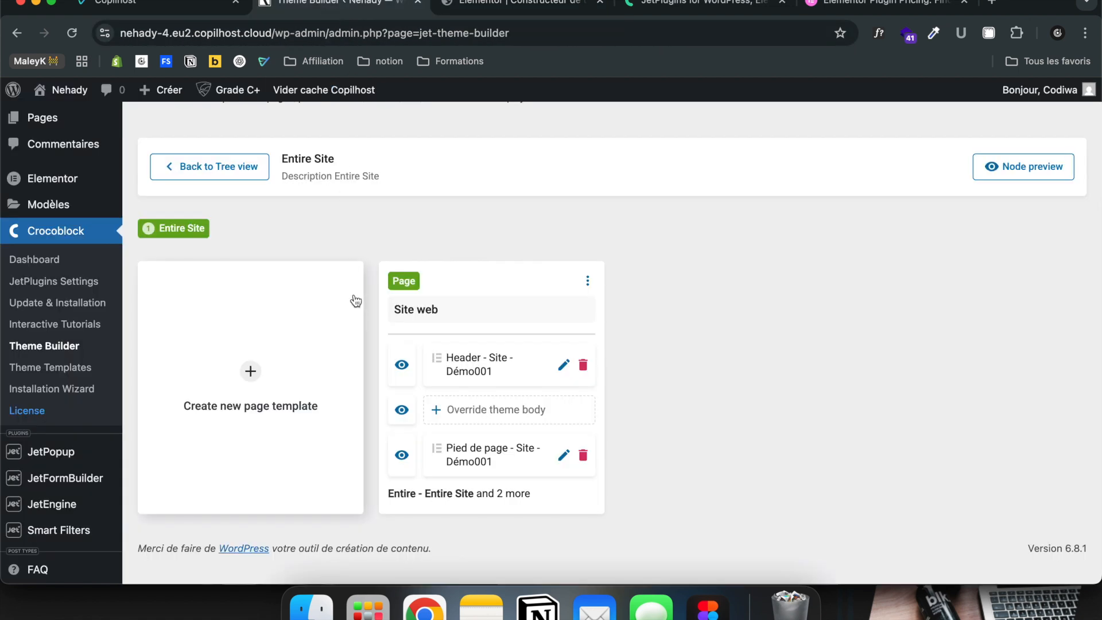
{"action": "left_click", "coordinate": [244, 172]}
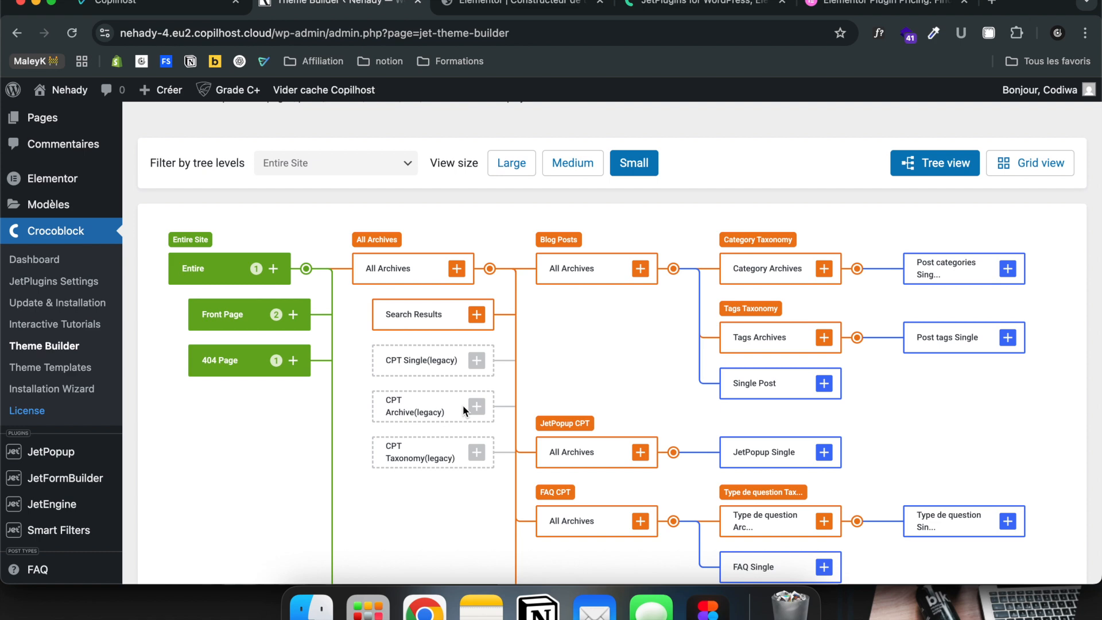
Review the Theme Builder tree again, covering the Front Page, 404 Page, Search Results and Portfolio archive nodes
{"action": "scroll", "coordinate": [462, 405], "scroll_direction": "up", "scroll_amount": 2}
{"action": "scroll", "coordinate": [463, 405], "scroll_direction": "down", "scroll_amount": 10}
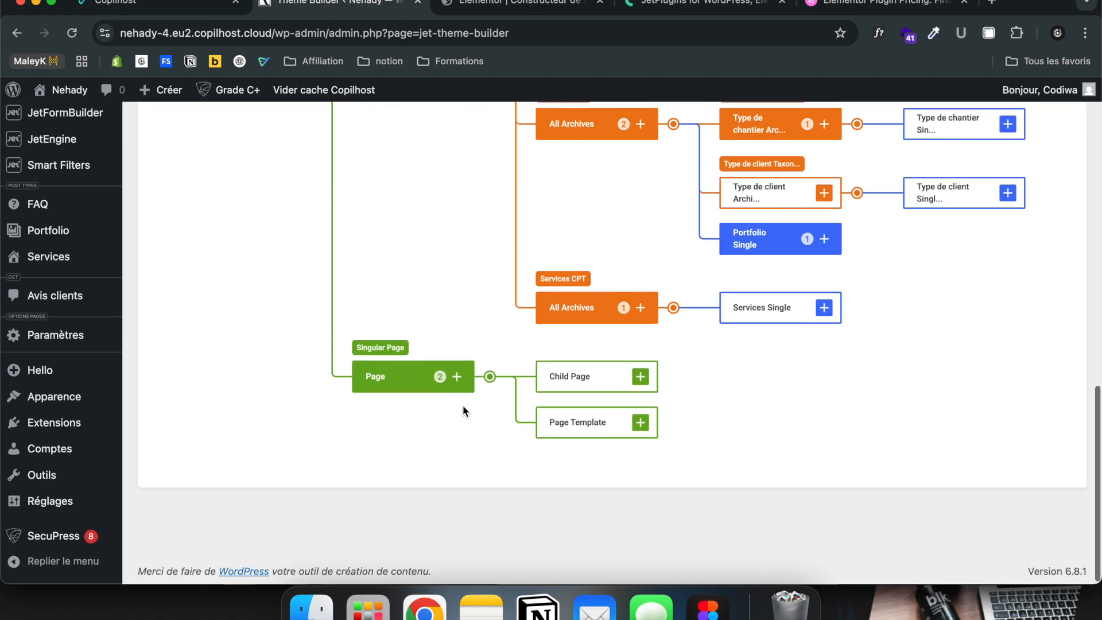
{"action": "scroll", "coordinate": [463, 405], "scroll_direction": "up", "scroll_amount": 8}
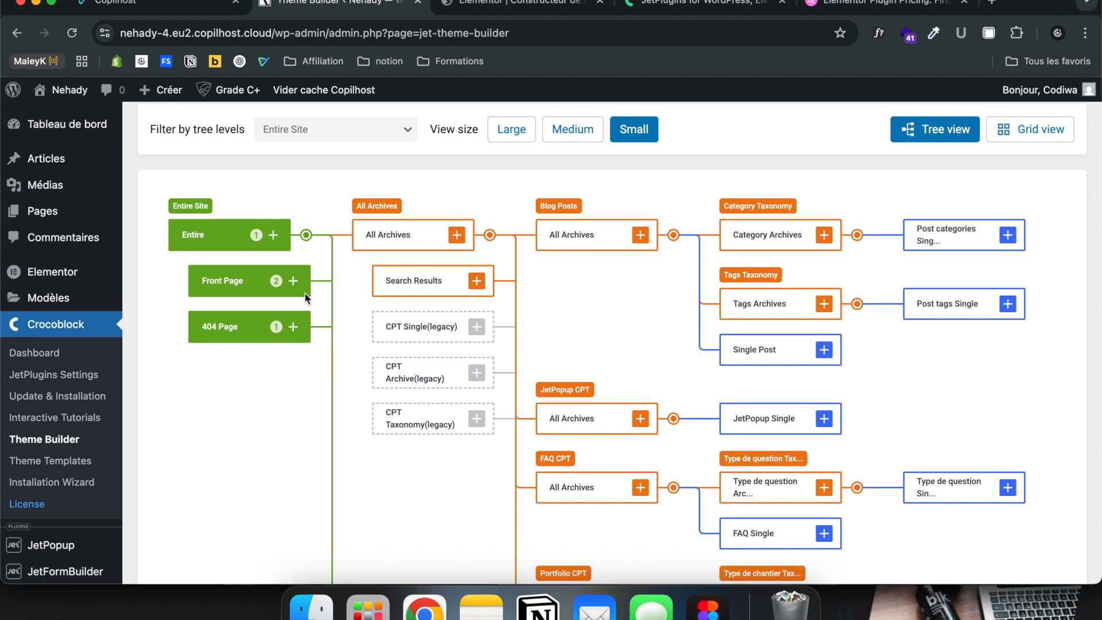
{"action": "left_click_drag", "start_coordinate": [392, 280], "coordinate": [434, 280]}
{"action": "left_click", "coordinate": [434, 279]}
{"action": "scroll", "coordinate": [576, 412], "scroll_direction": "down", "scroll_amount": 3}
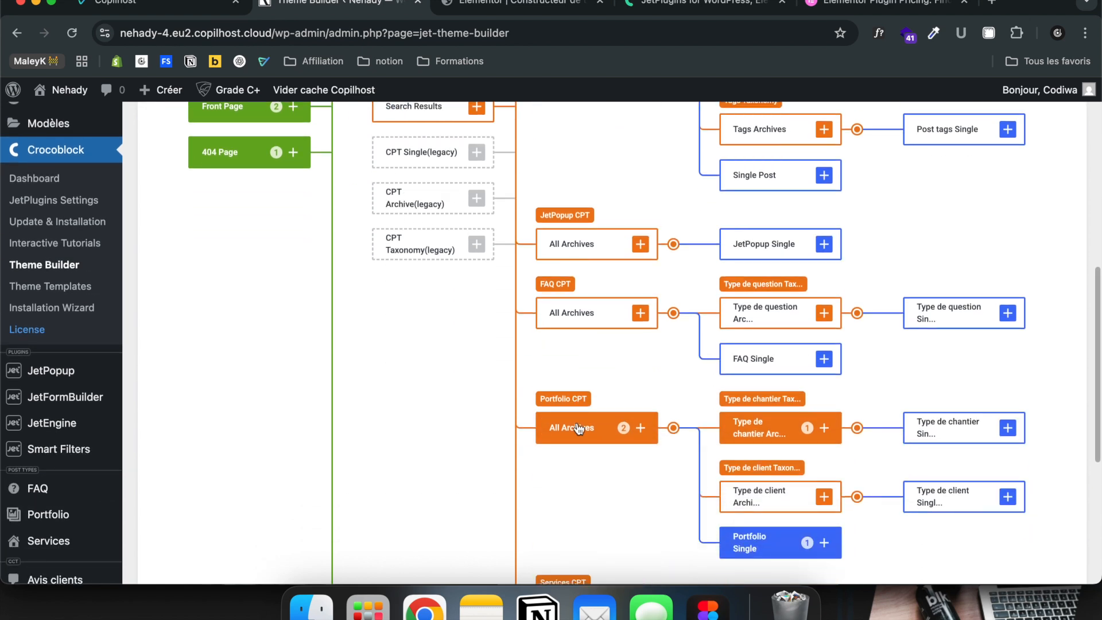
Visit the live Nehady site, look through its Services page and open the Portfolio page
{"action": "scroll", "coordinate": [466, 239], "scroll_direction": "up", "scroll_amount": 10}
{"action": "mouse_move", "coordinate": [66, 90]}
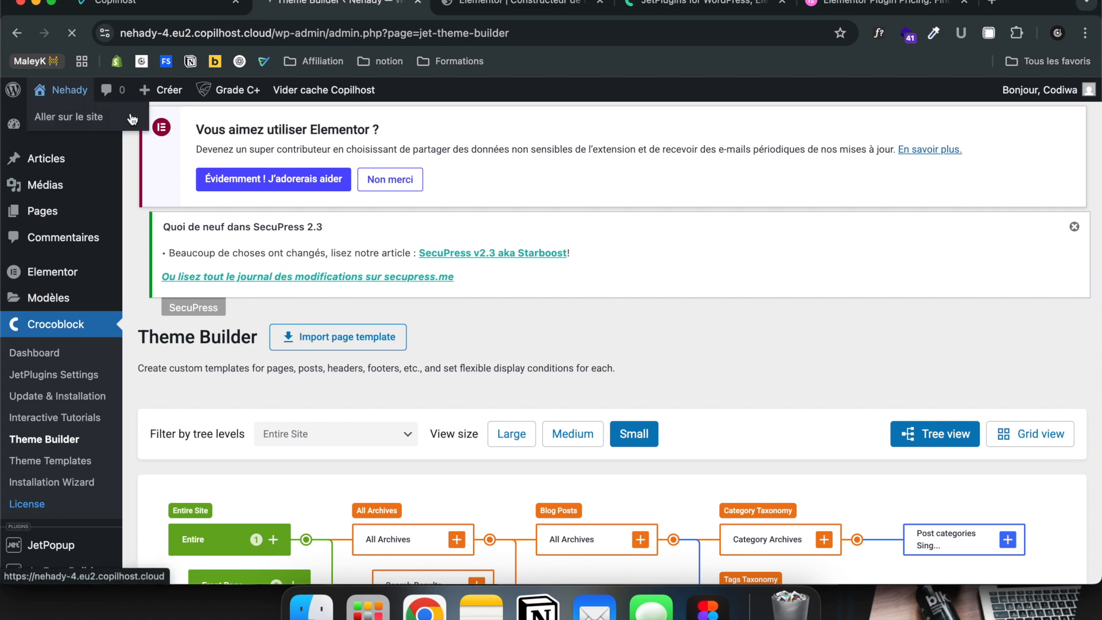
{"action": "left_click", "coordinate": [66, 116]}
{"action": "left_click", "coordinate": [657, 131]}
{"action": "scroll", "coordinate": [449, 509], "scroll_direction": "down", "scroll_amount": 8}
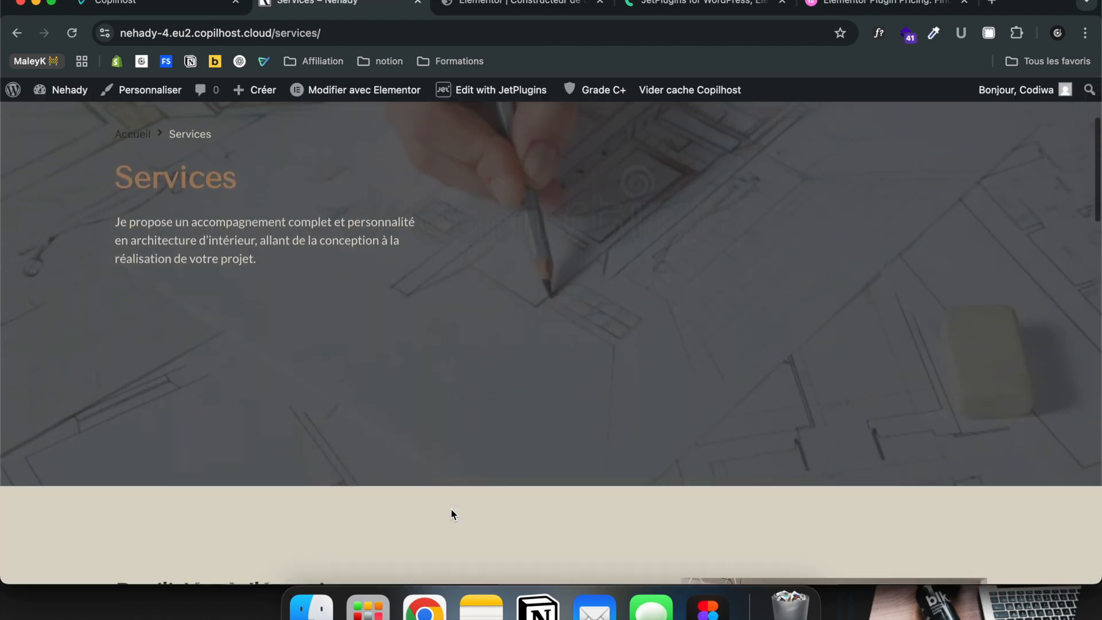
{"action": "scroll", "coordinate": [352, 363], "scroll_direction": "down", "scroll_amount": 20}
{"action": "scroll", "coordinate": [352, 364], "scroll_direction": "up", "scroll_amount": 17}
{"action": "scroll", "coordinate": [354, 367], "scroll_direction": "up", "scroll_amount": 12}
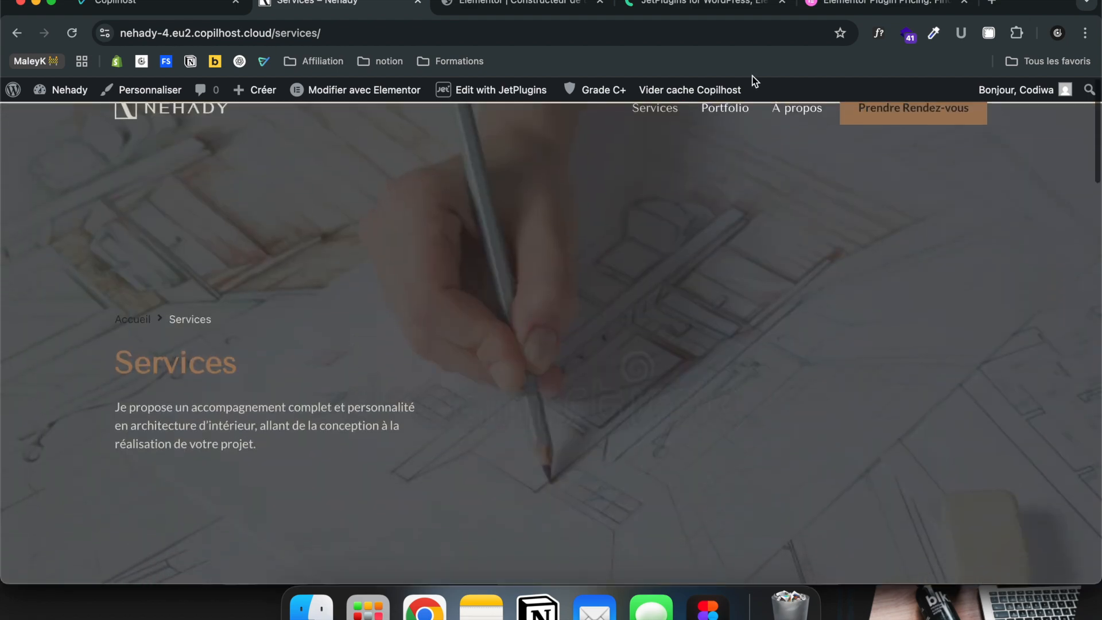
{"action": "left_click", "coordinate": [725, 121]}
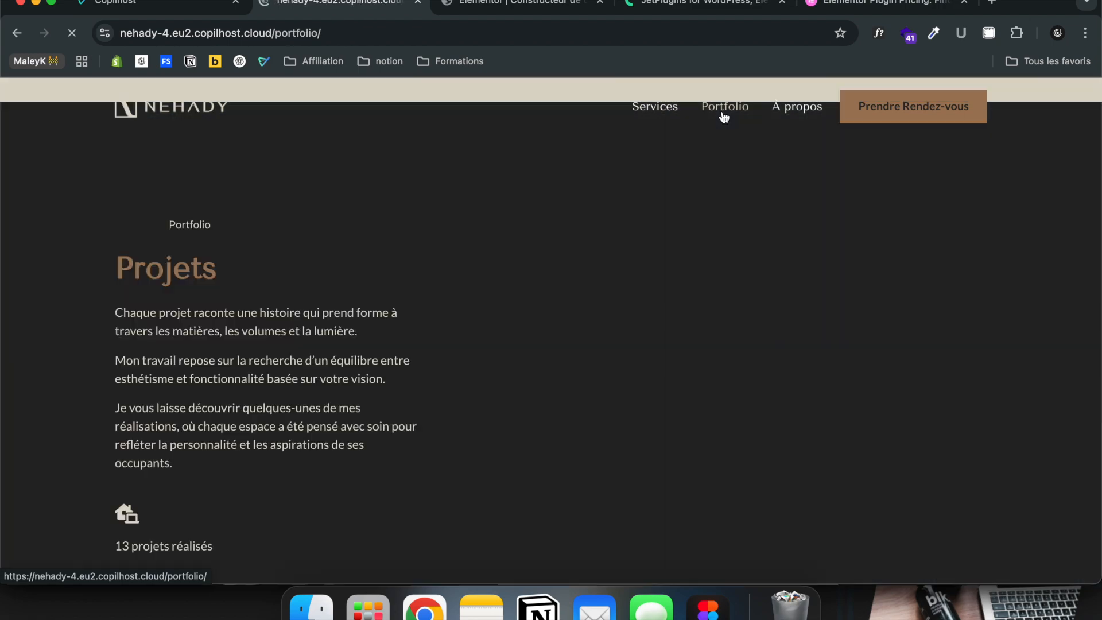
Look through the live Portfolio page, covering the intro, the "Affiner la recherche" filters and the project listings
{"action": "scroll", "coordinate": [427, 420], "scroll_direction": "down", "scroll_amount": 6}
{"action": "scroll", "coordinate": [425, 420], "scroll_direction": "down", "scroll_amount": 7}
{"action": "scroll", "coordinate": [424, 420], "scroll_direction": "up", "scroll_amount": 4}
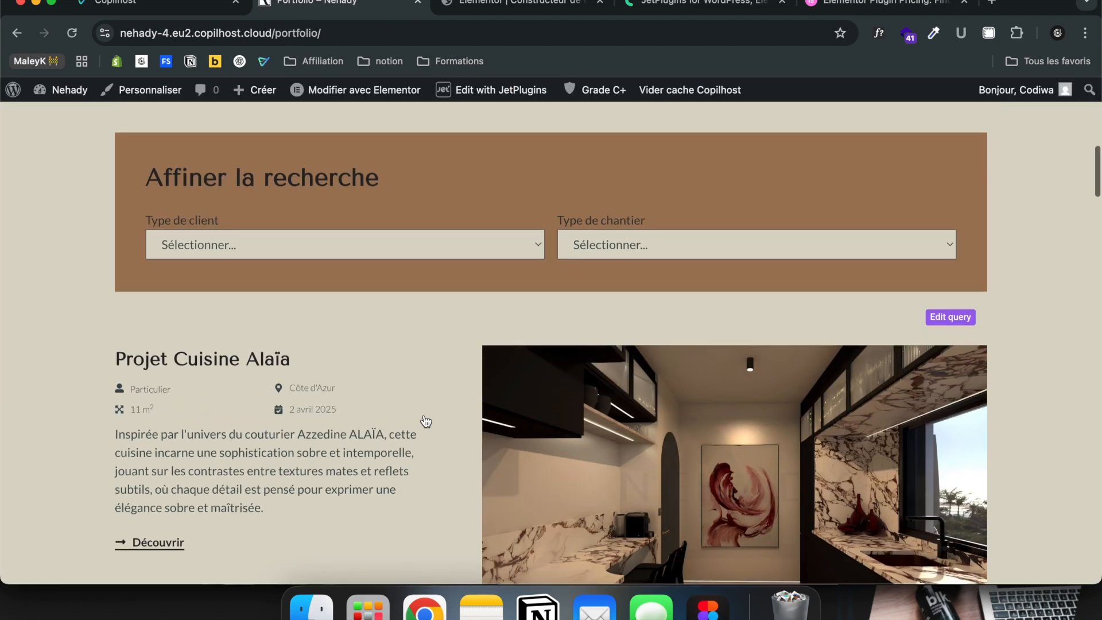
{"action": "scroll", "coordinate": [511, 393], "scroll_direction": "down", "scroll_amount": 9}
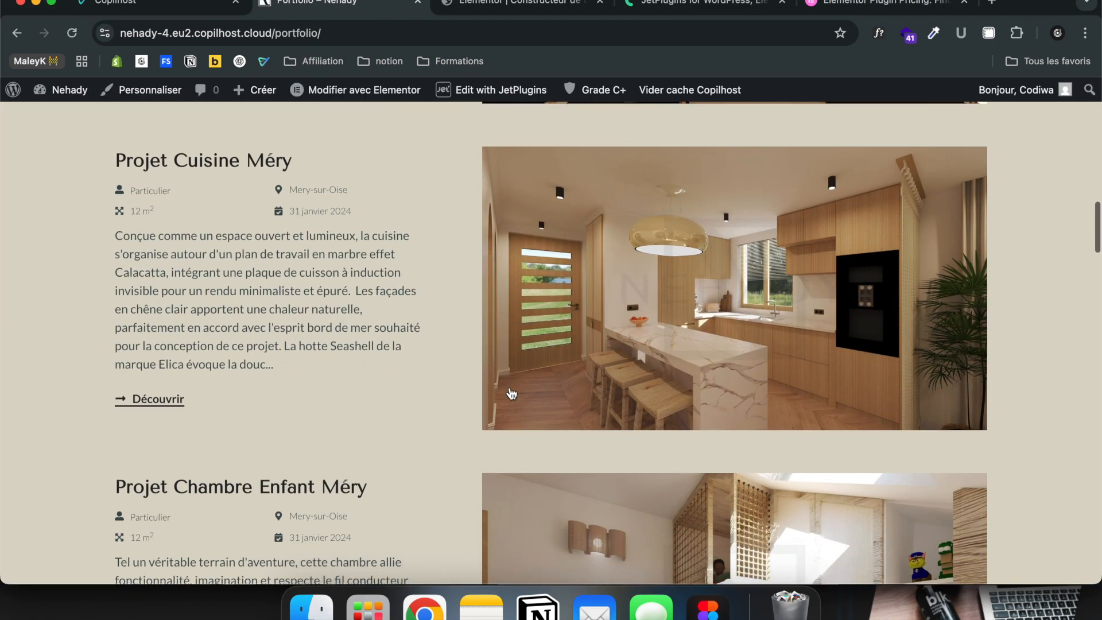
{"action": "scroll", "coordinate": [511, 393], "scroll_direction": "up", "scroll_amount": 10}
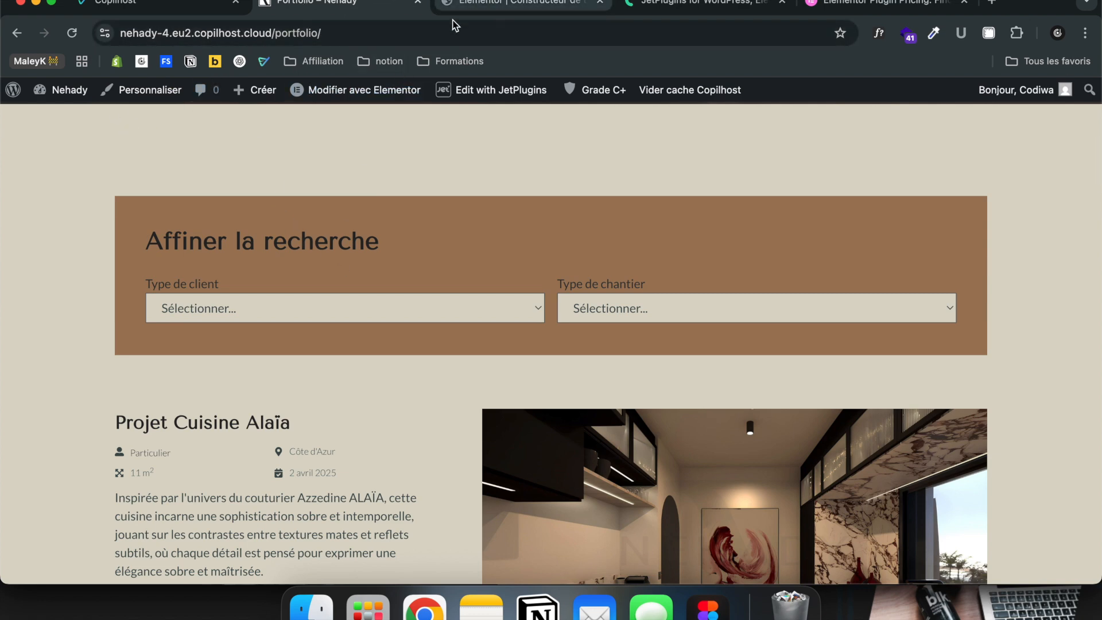
{"action": "scroll", "coordinate": [356, 247], "scroll_direction": "up", "scroll_amount": 5}
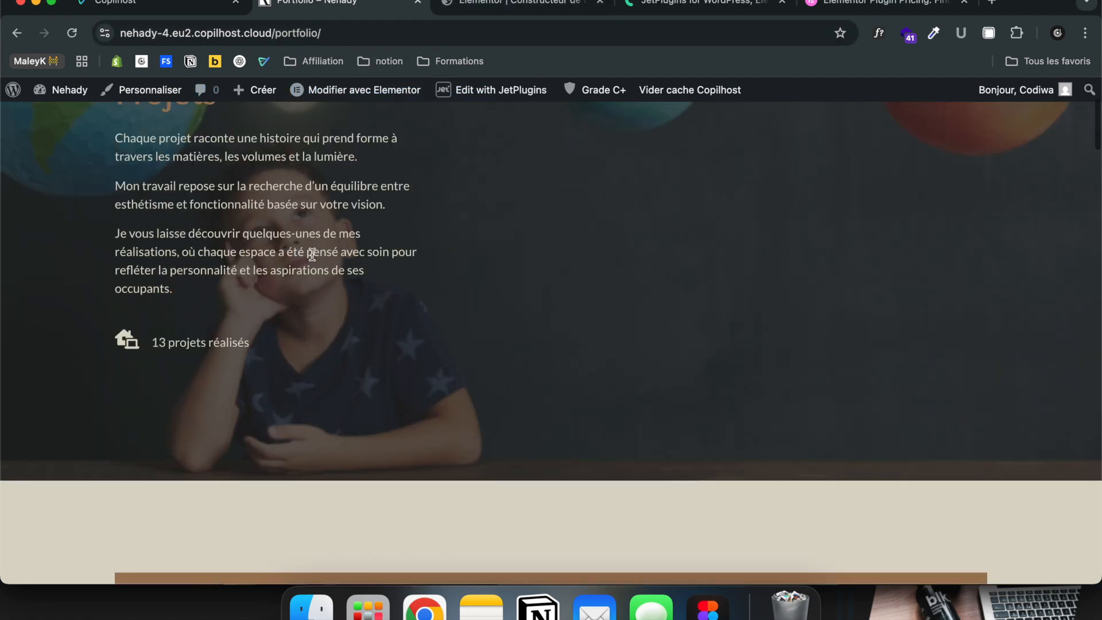
{"action": "left_click", "coordinate": [75, 100]}
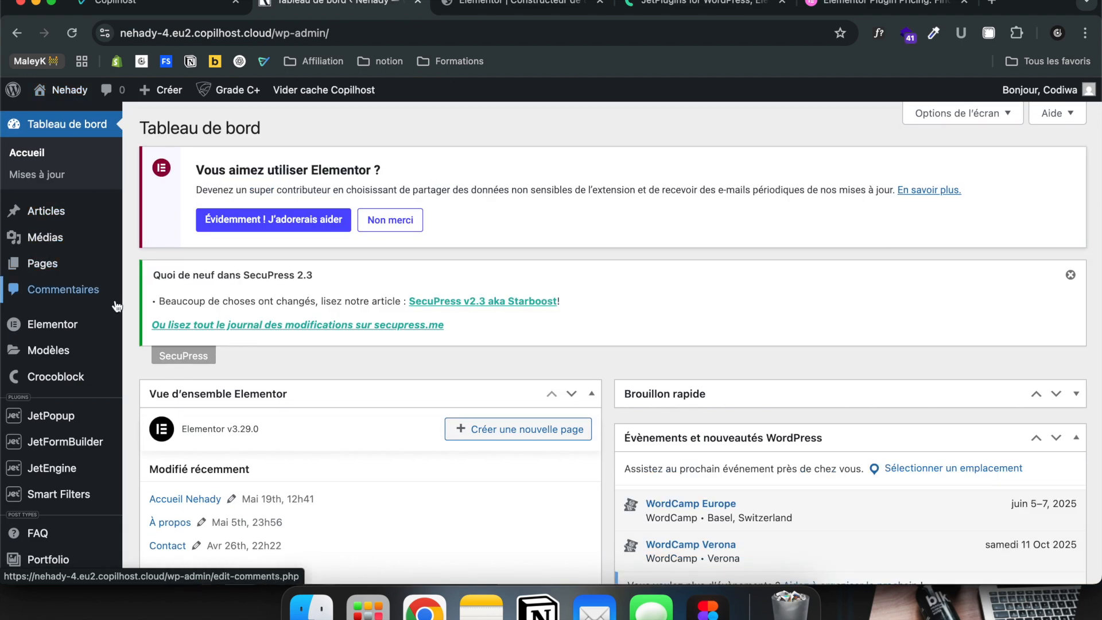
{"action": "mouse_move", "coordinate": [109, 366]}
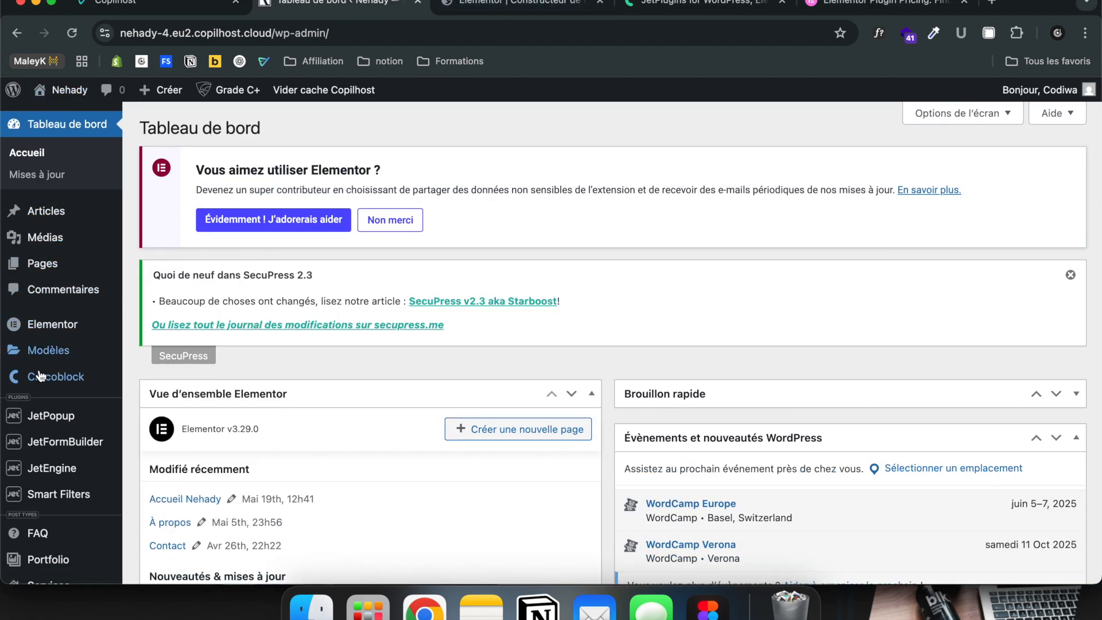
{"action": "mouse_move", "coordinate": [31, 390]}
{"action": "scroll", "coordinate": [66, 402], "scroll_direction": "down", "scroll_amount": 1}
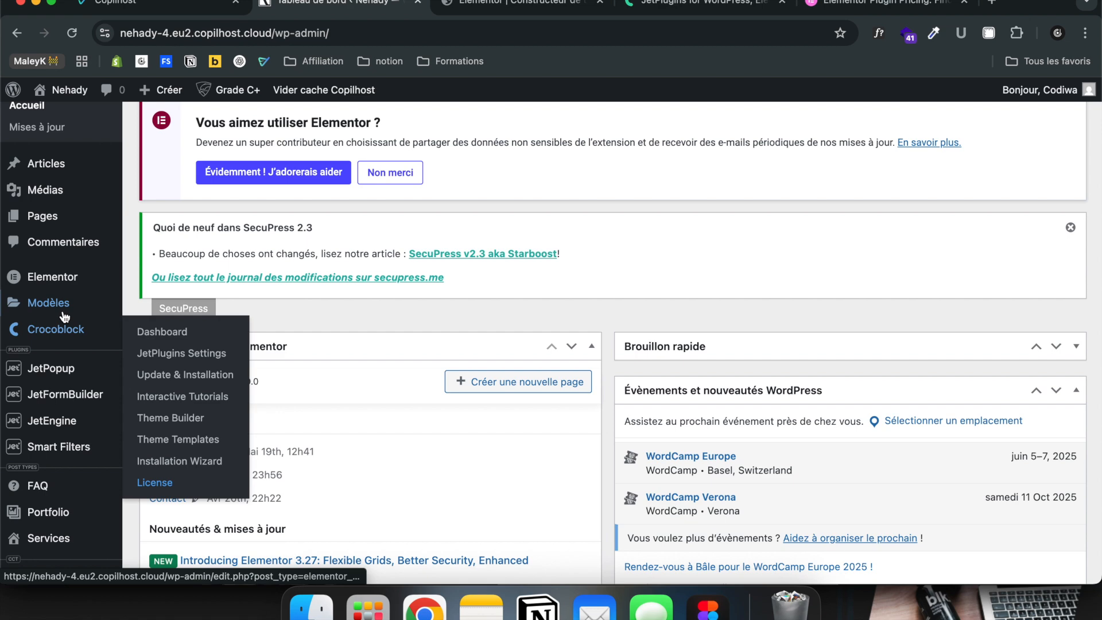
{"action": "mouse_move", "coordinate": [63, 303]}
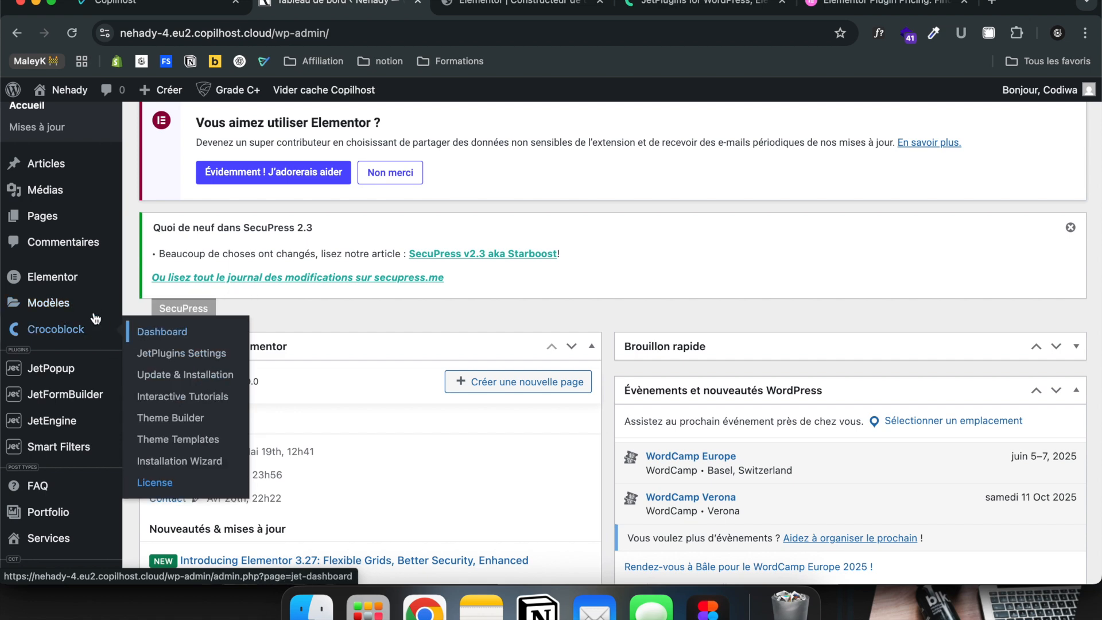
{"action": "left_click", "coordinate": [179, 329]}
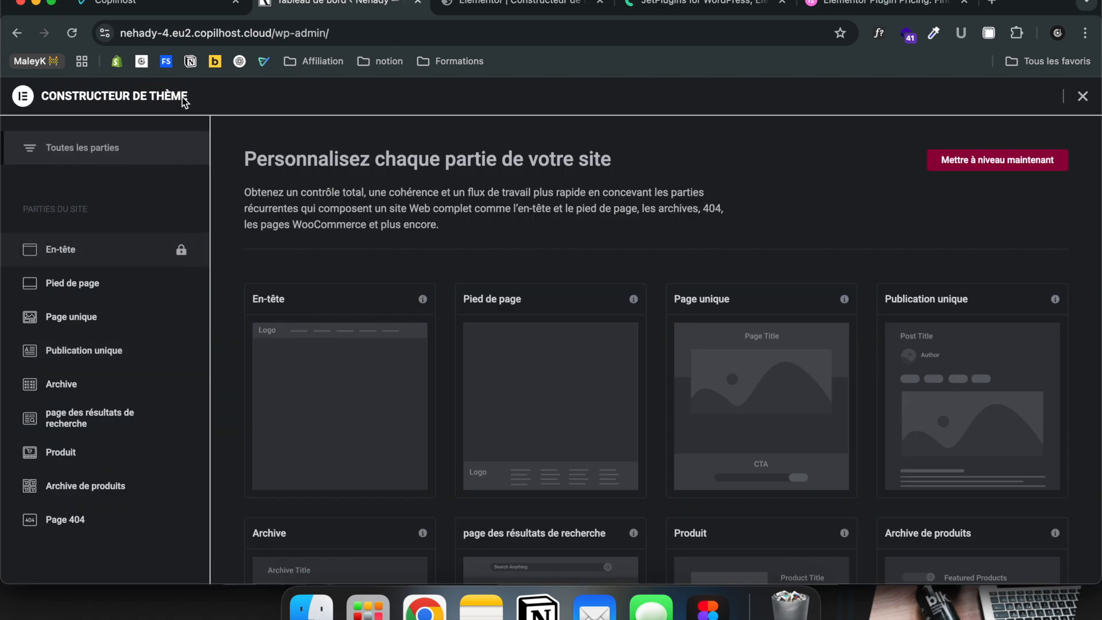
{"action": "left_click", "coordinate": [17, 33]}
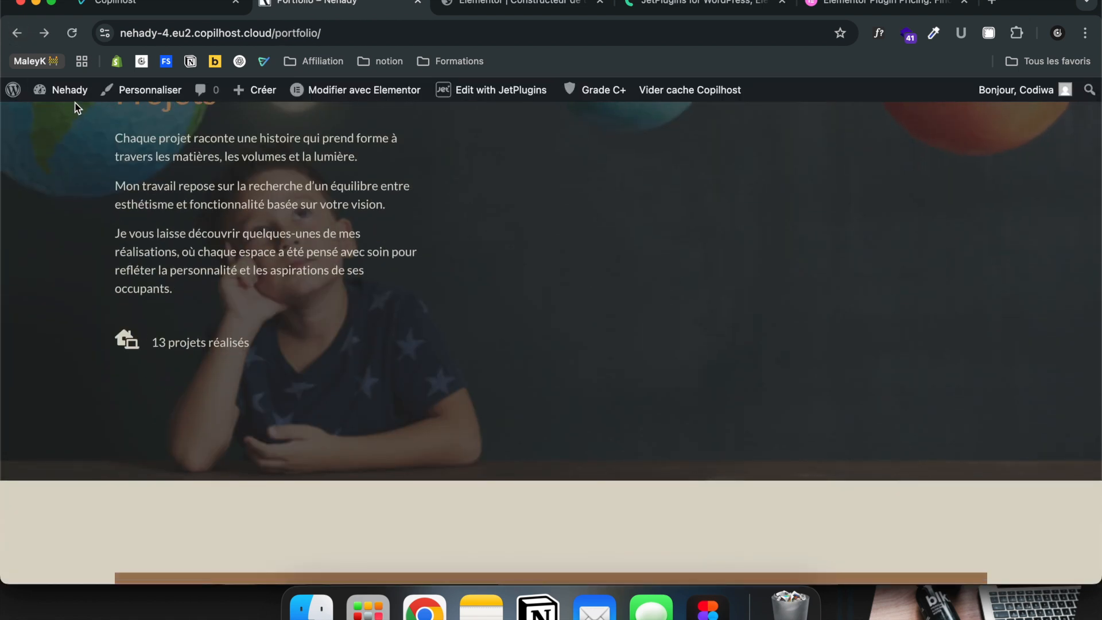
Open Crocoblock's Theme Builder on the Nehady site and view the page templates of the Portfolio CPT's All Archives node
{"action": "mouse_move", "coordinate": [74, 108]}
{"action": "mouse_move", "coordinate": [83, 382]}
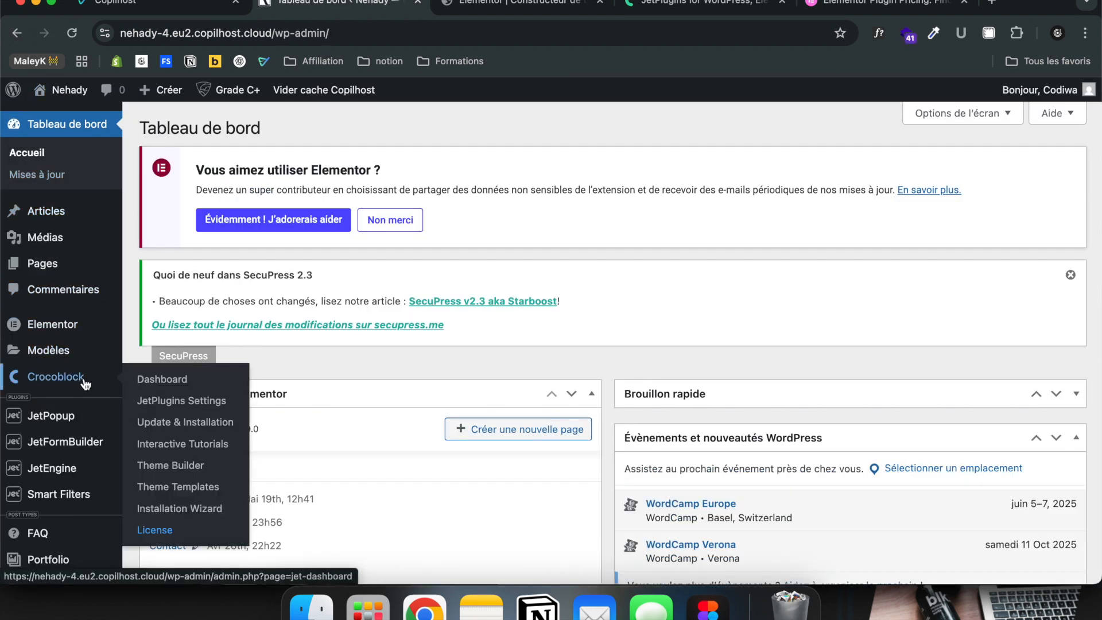
{"action": "left_click", "coordinate": [170, 465]}
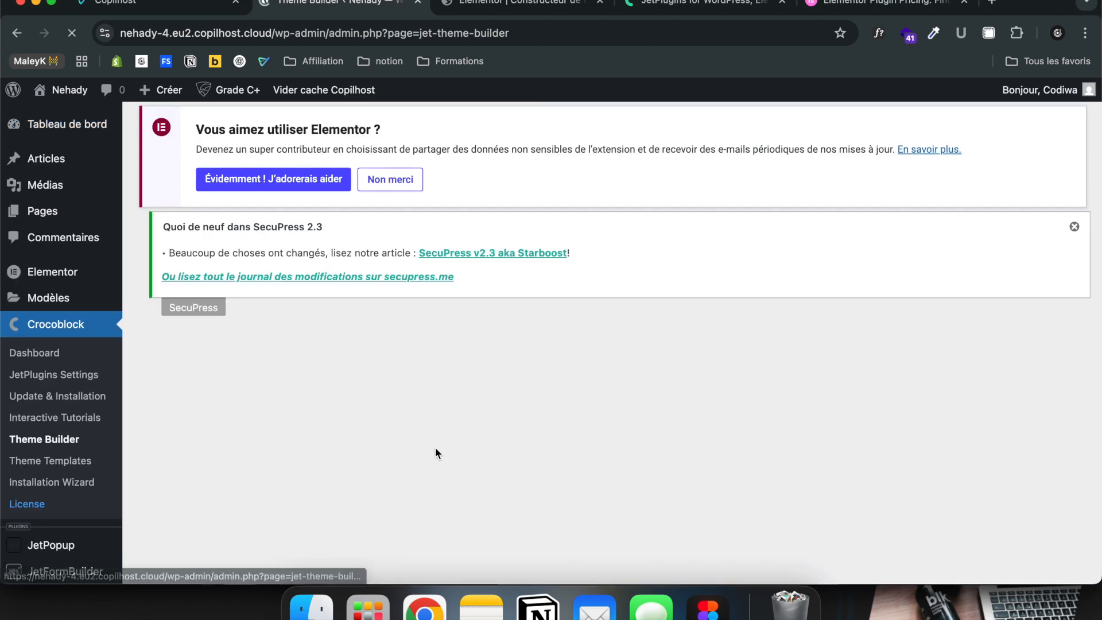
{"action": "scroll", "coordinate": [701, 408], "scroll_direction": "down", "scroll_amount": 15}
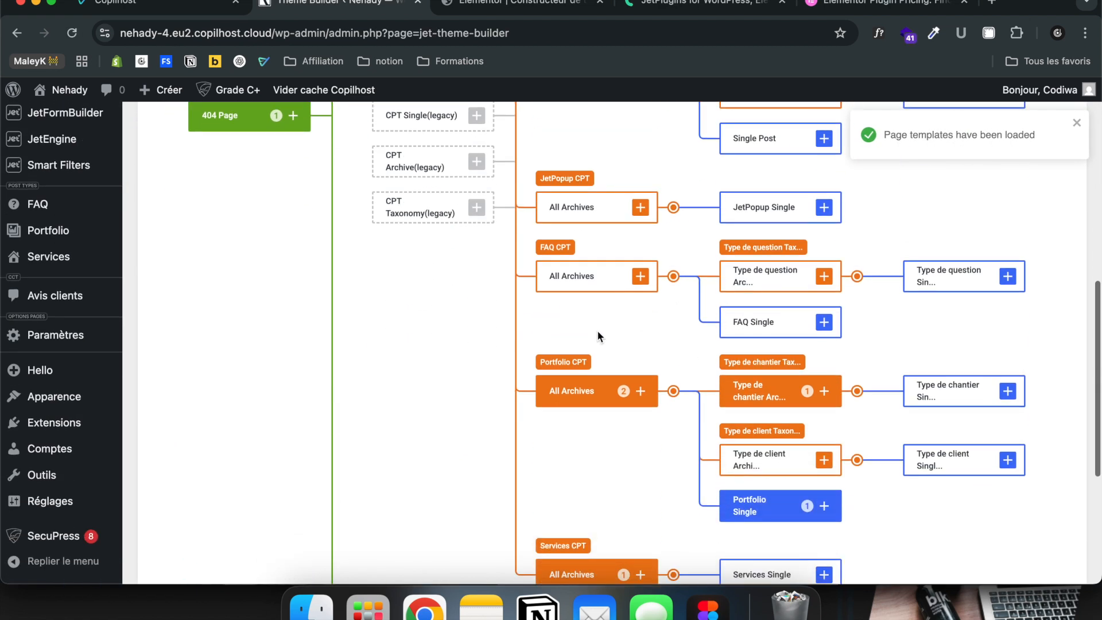
{"action": "scroll", "coordinate": [563, 401], "scroll_direction": "down", "scroll_amount": 3}
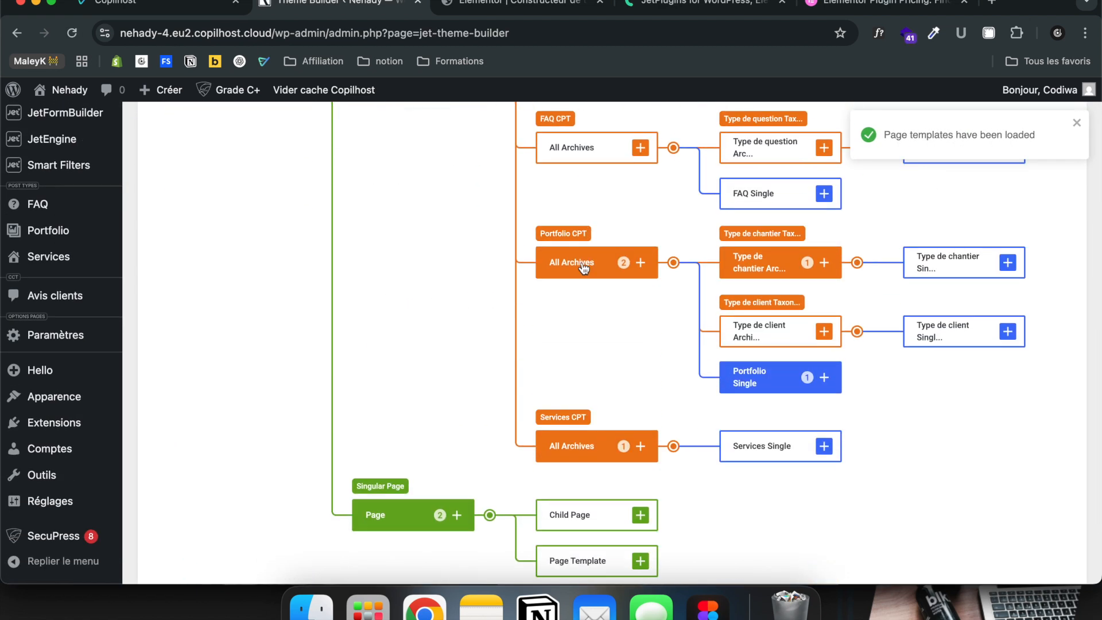
{"action": "left_click", "coordinate": [578, 265]}
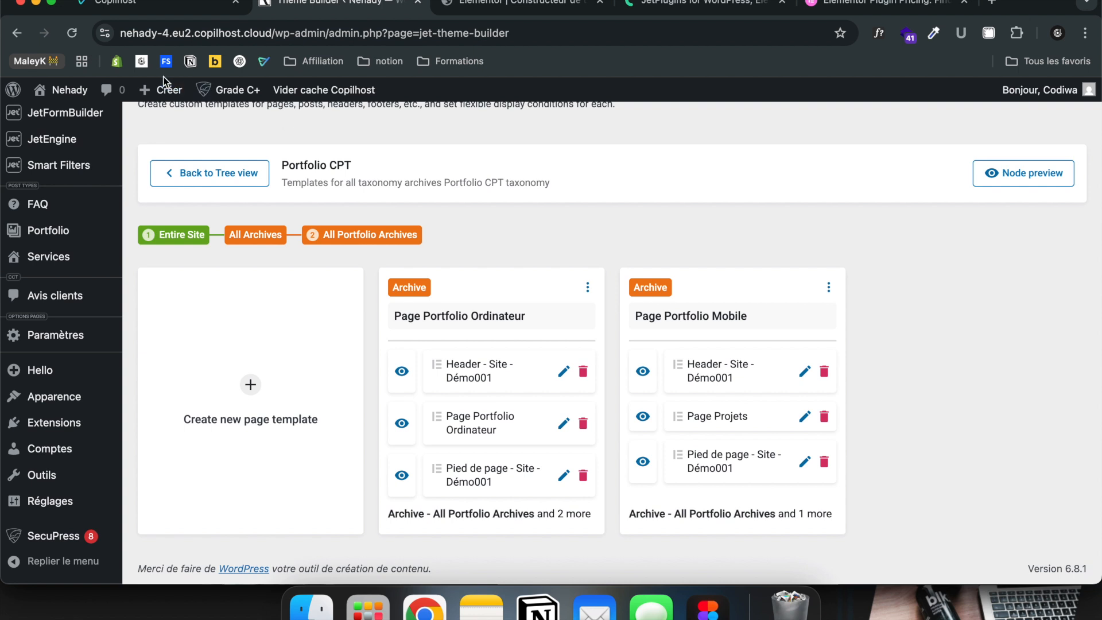
Inspect the visibility conditions of the Page Portfolio Mobile and Page Portfolio Ordinateur templates, closing each without saving
{"action": "mouse_move", "coordinate": [84, 105]}
{"action": "left_click", "coordinate": [729, 514]}
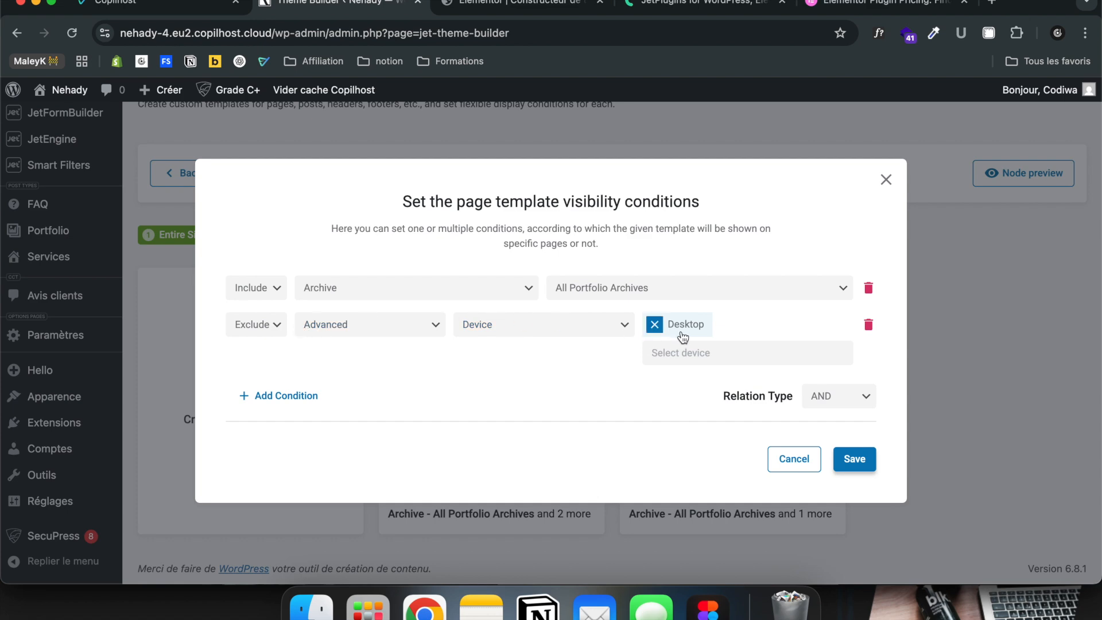
{"action": "left_click", "coordinate": [886, 180]}
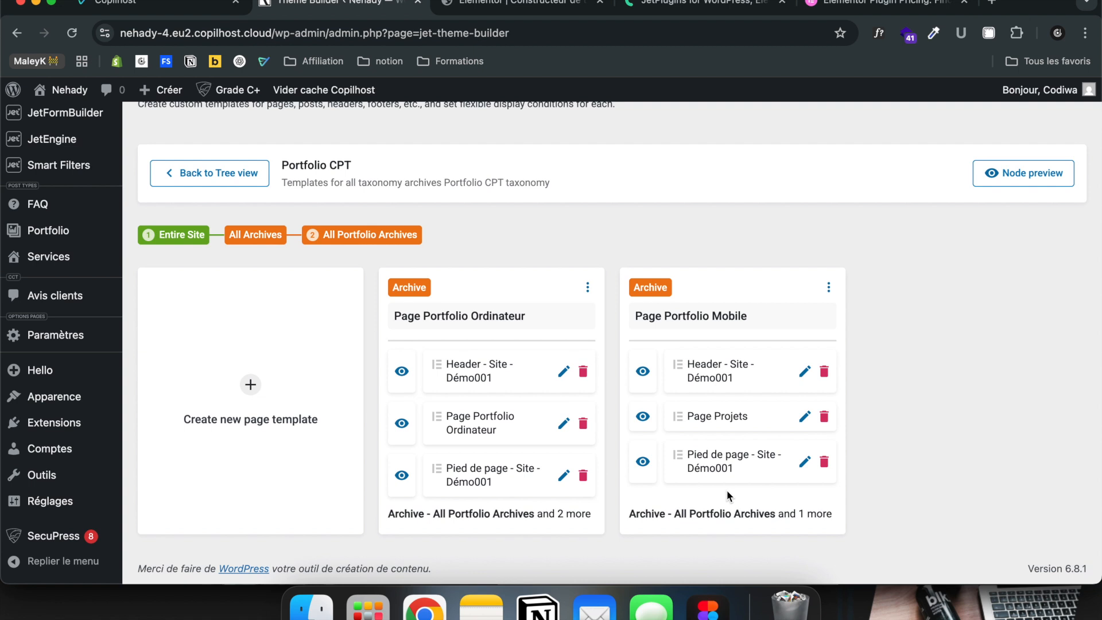
{"action": "mouse_move", "coordinate": [563, 522]}
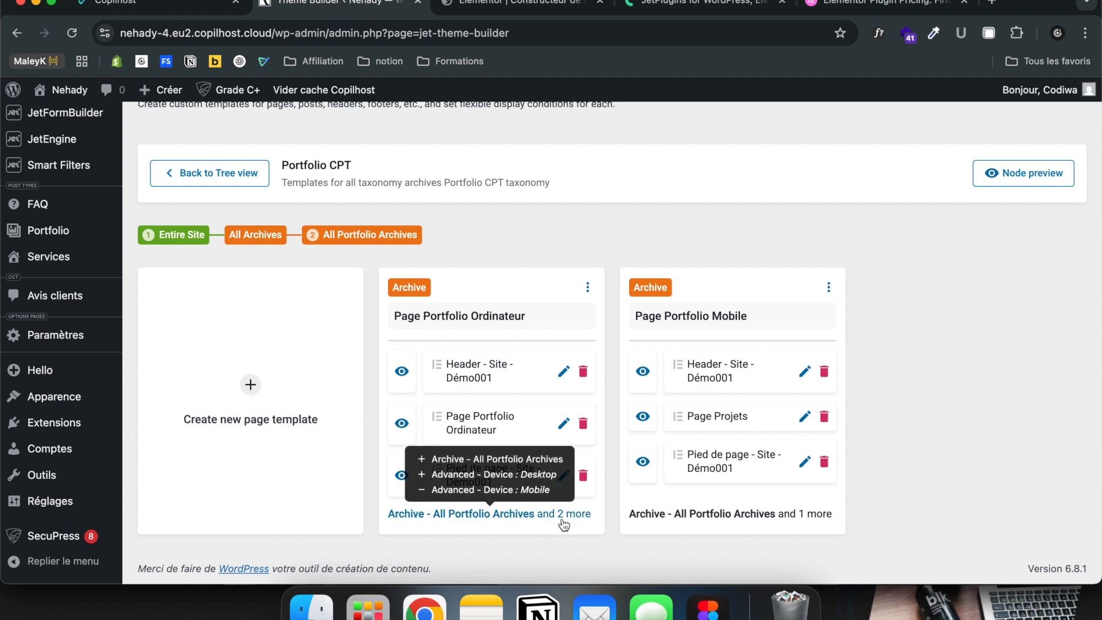
{"action": "left_click", "coordinate": [563, 520]}
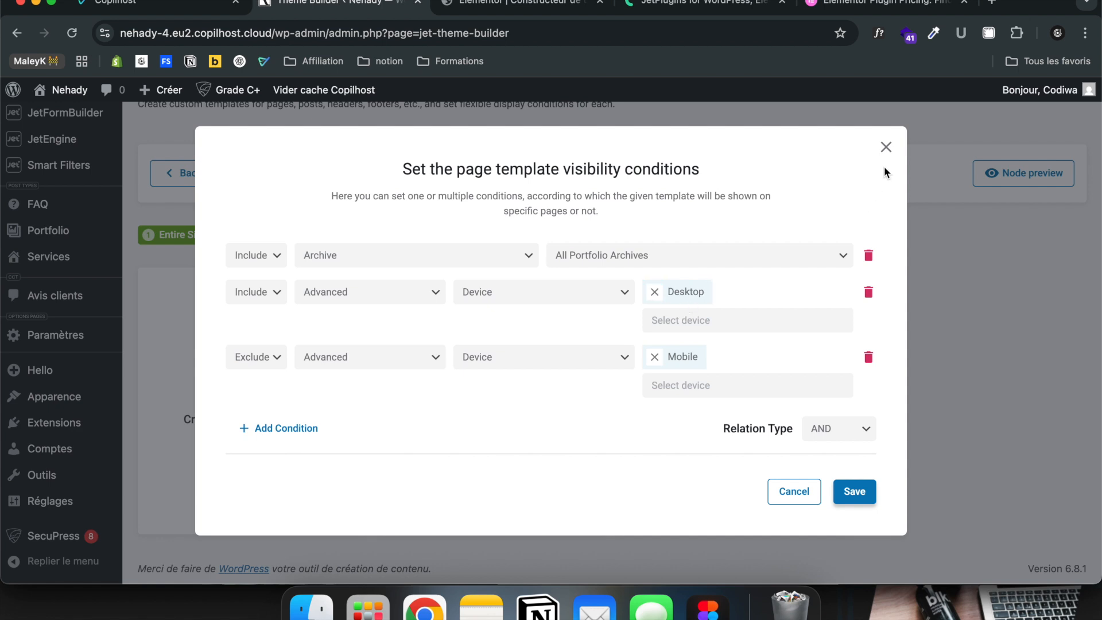
{"action": "left_click", "coordinate": [885, 149]}
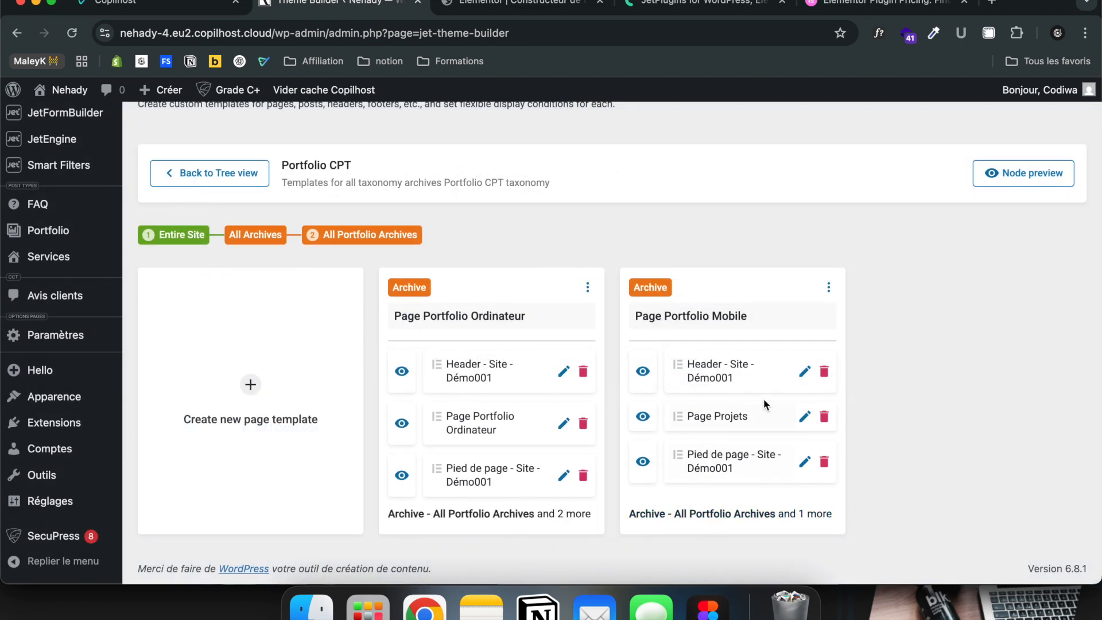
{"action": "left_click_drag", "start_coordinate": [732, 323], "coordinate": [724, 320]}
{"action": "left_click", "coordinate": [868, 326]}
{"action": "scroll", "coordinate": [477, 404], "scroll_direction": "up", "scroll_amount": 1}
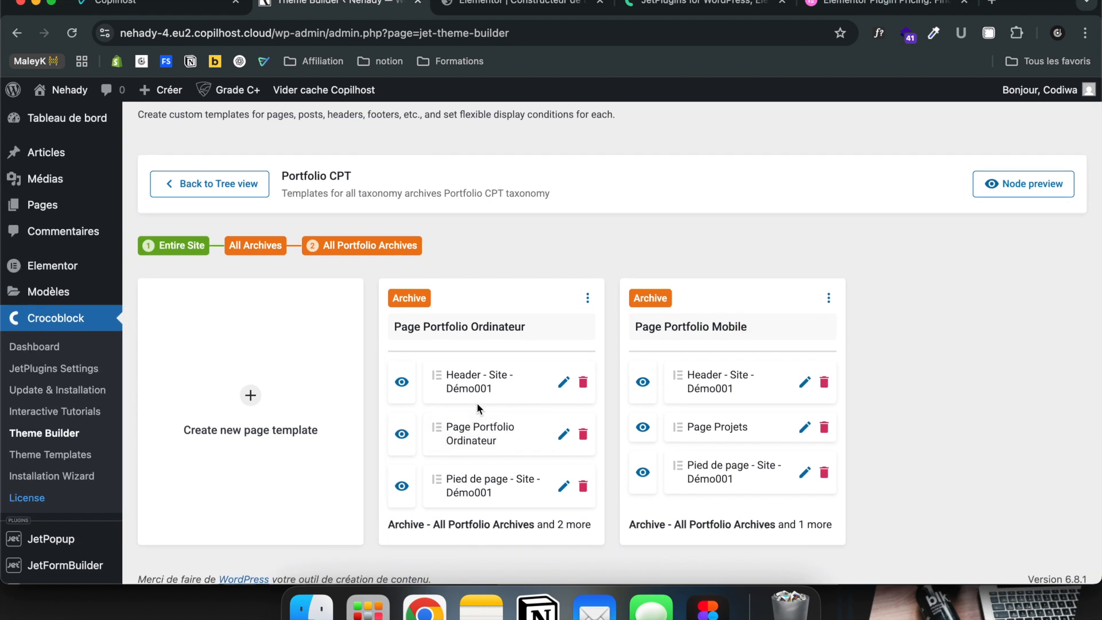
Try adding an Archives inclusion condition to the Elementor template, review the archive options it offers, and remove the condition
{"action": "left_click", "coordinate": [540, 8]}
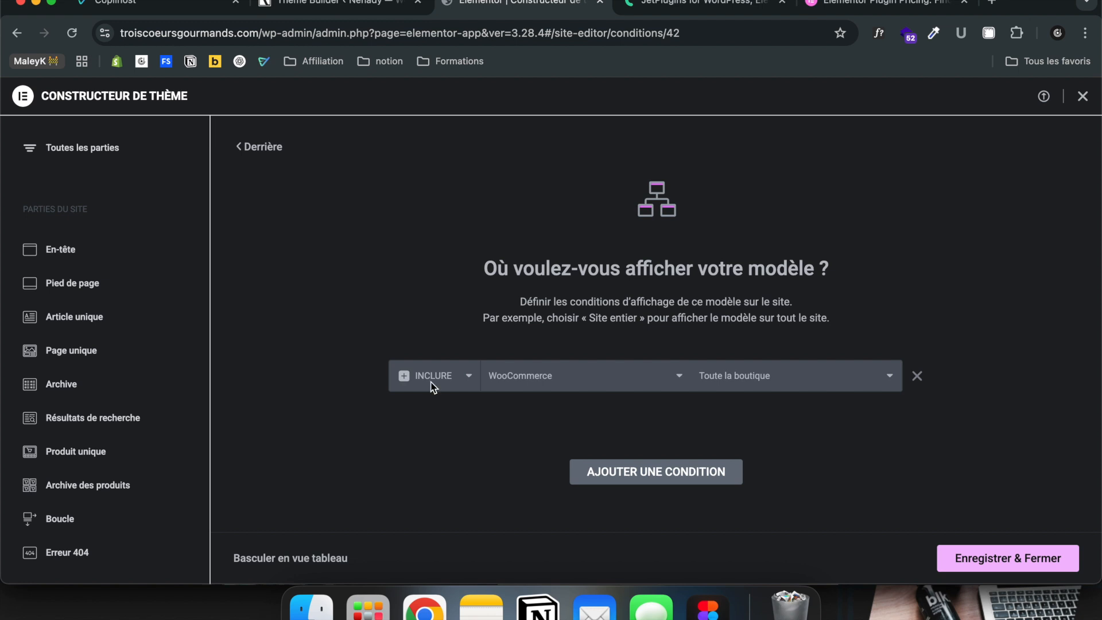
{"action": "left_click", "coordinate": [596, 475]}
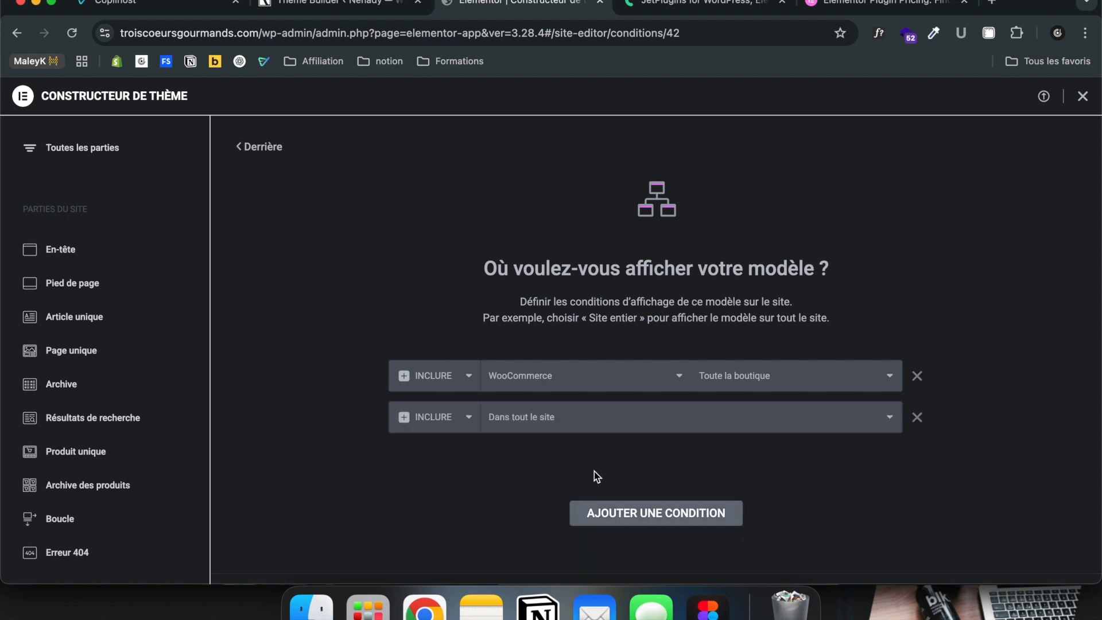
{"action": "left_click", "coordinate": [522, 410]}
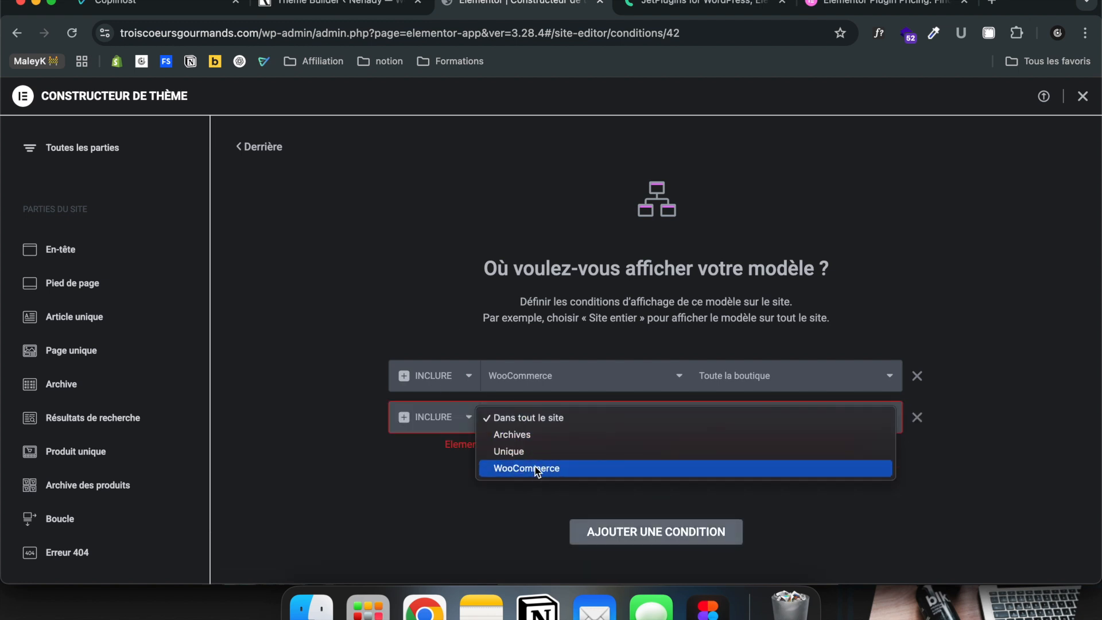
{"action": "left_click", "coordinate": [525, 436]}
{"action": "left_click", "coordinate": [746, 425]}
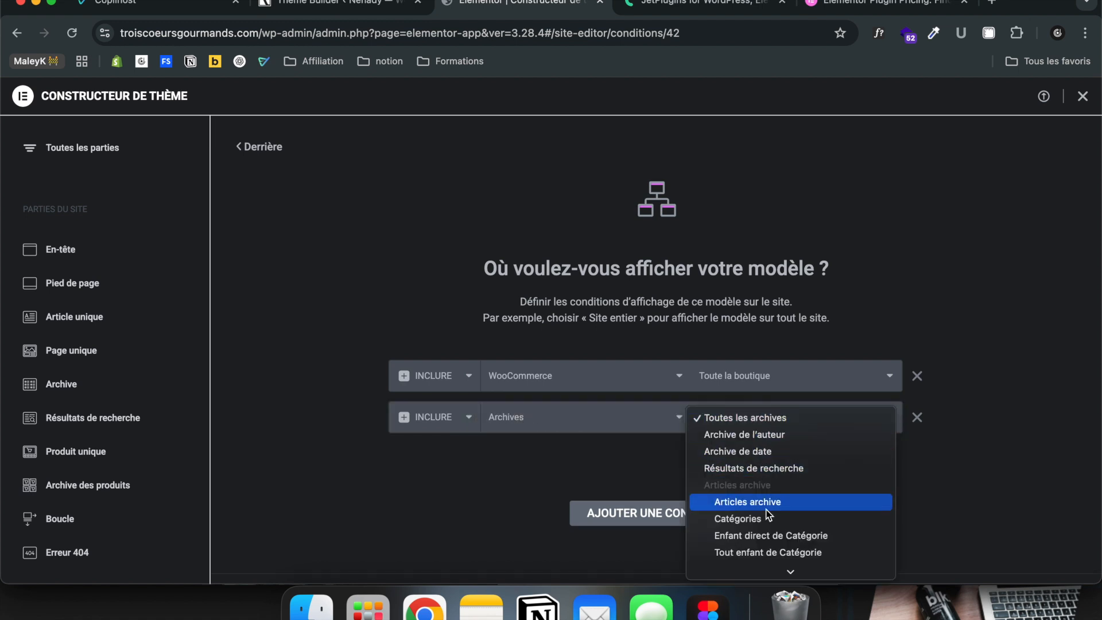
{"action": "scroll", "coordinate": [768, 512], "scroll_direction": "down", "scroll_amount": 3}
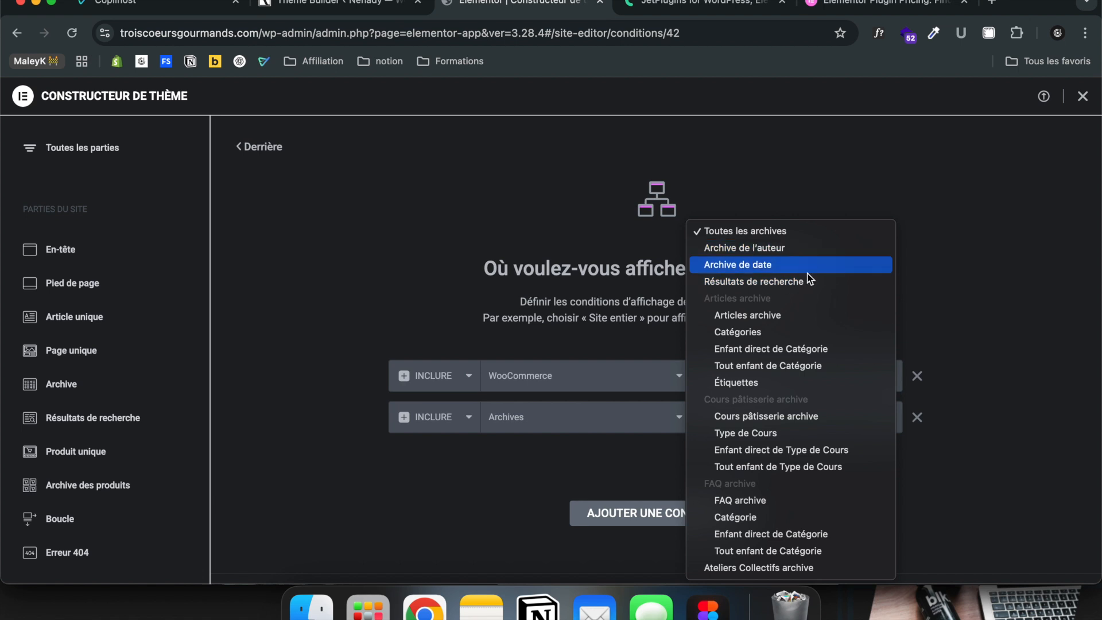
{"action": "left_click", "coordinate": [580, 486]}
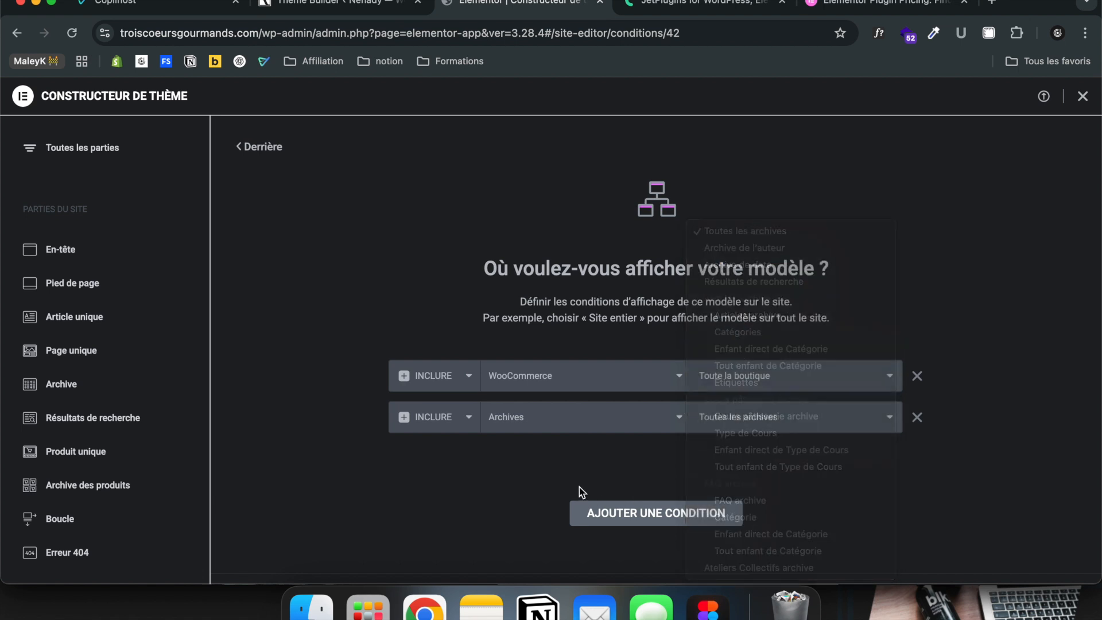
{"action": "left_click", "coordinate": [917, 417]}
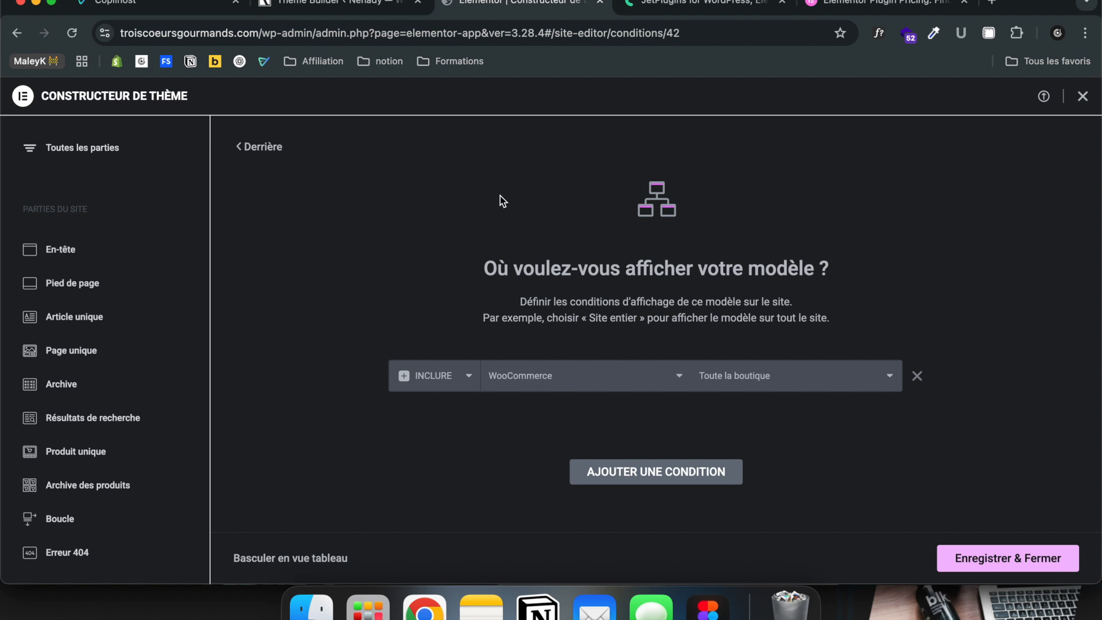
Compare the Crocoblock and Elementor theme builder tabs again and open the Nehady live site
{"action": "left_click", "coordinate": [344, 7]}
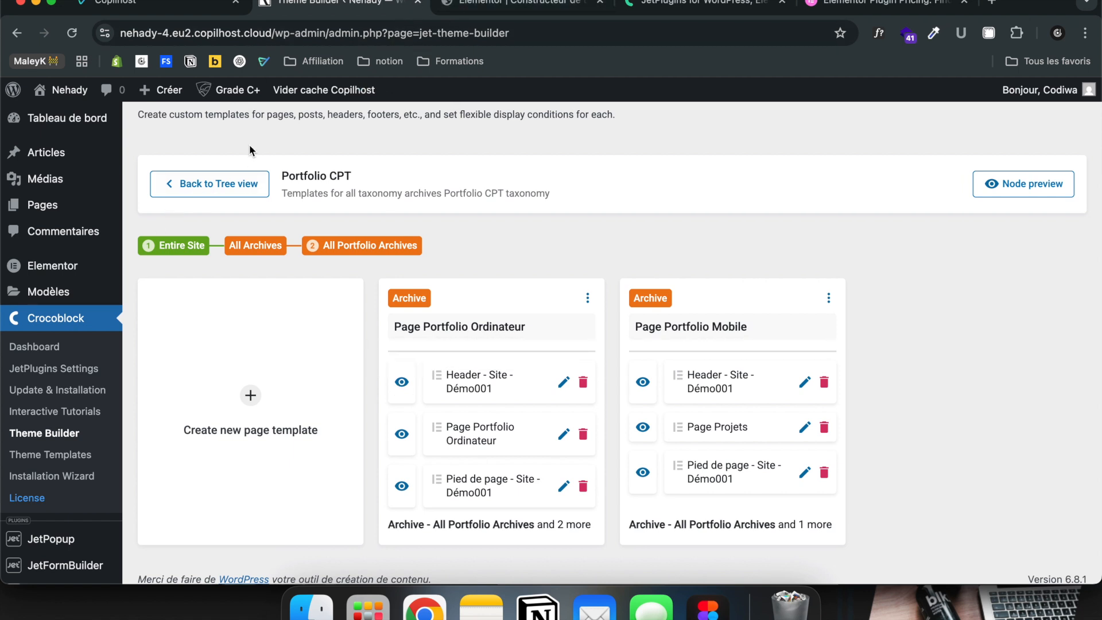
{"action": "left_click", "coordinate": [505, 3]}
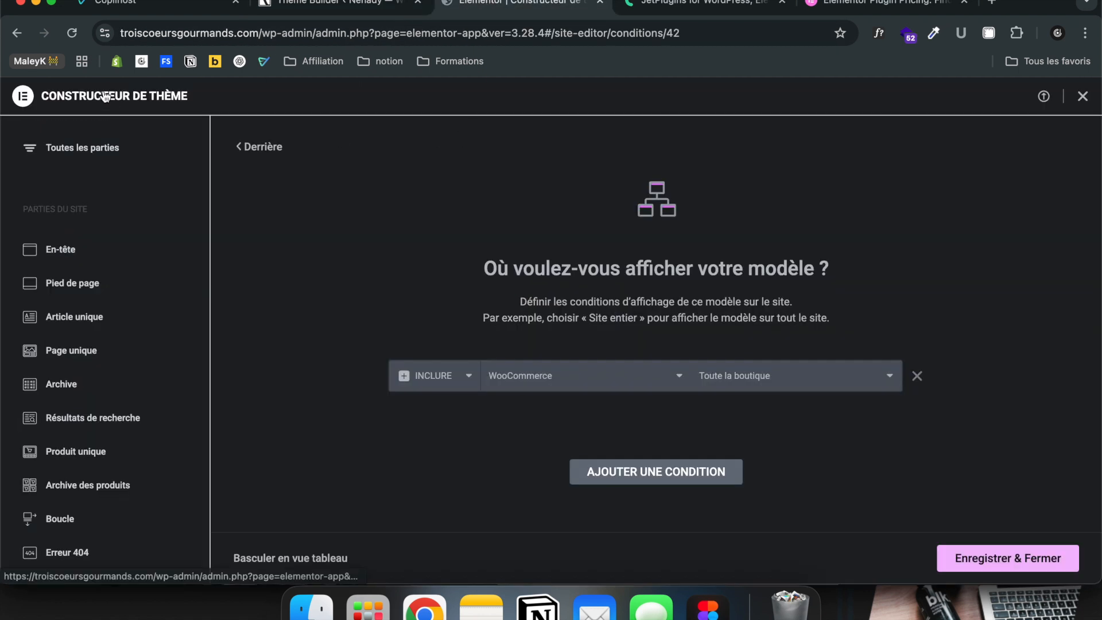
{"action": "left_click", "coordinate": [339, 3]}
{"action": "left_click", "coordinate": [68, 90]}
Close Elementor's theme builder on the Trois Coeurs Gourmands site and visit its live homepage
{"action": "left_click", "coordinate": [509, 9]}
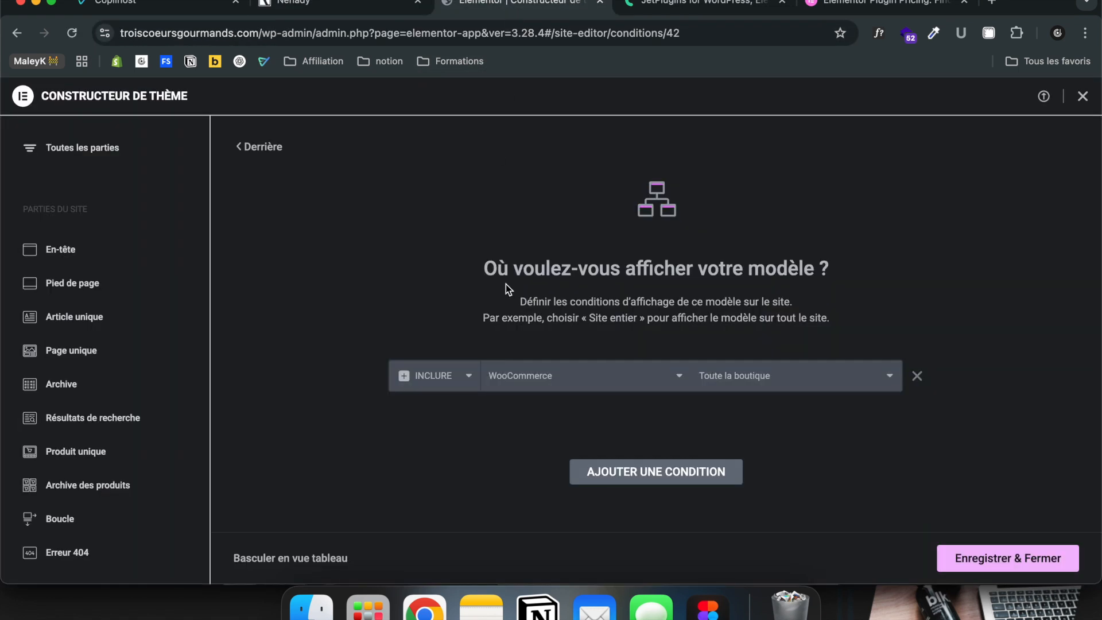
{"action": "left_click", "coordinate": [1081, 103]}
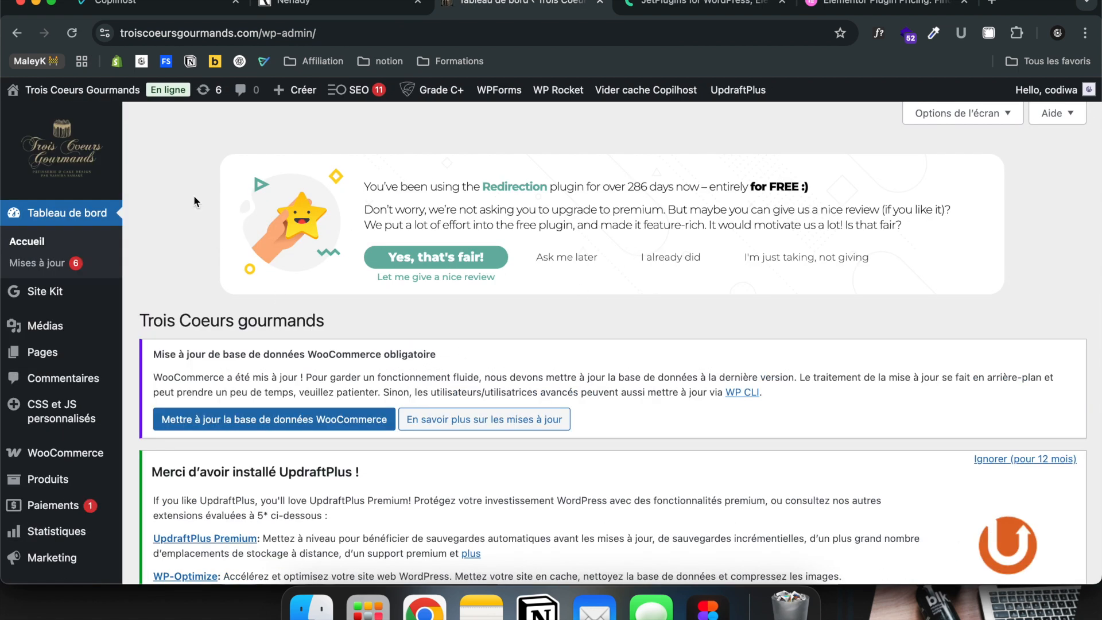
{"action": "left_click", "coordinate": [75, 89]}
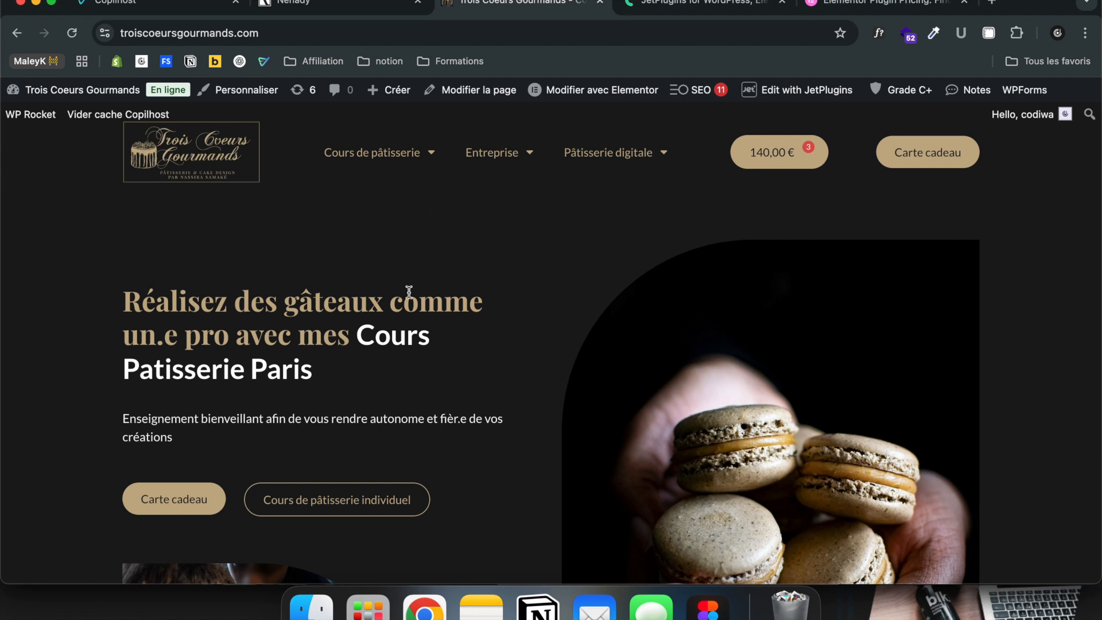
Open the homepage in the Elementor editor in a new tab and select the hero's "Cours de pâtisserie individuel" button for editing
{"action": "mouse_move", "coordinate": [573, 93]}
{"action": "left_click", "coordinate": [585, 92], "text": "super"}
{"action": "left_click", "coordinate": [590, 8]}
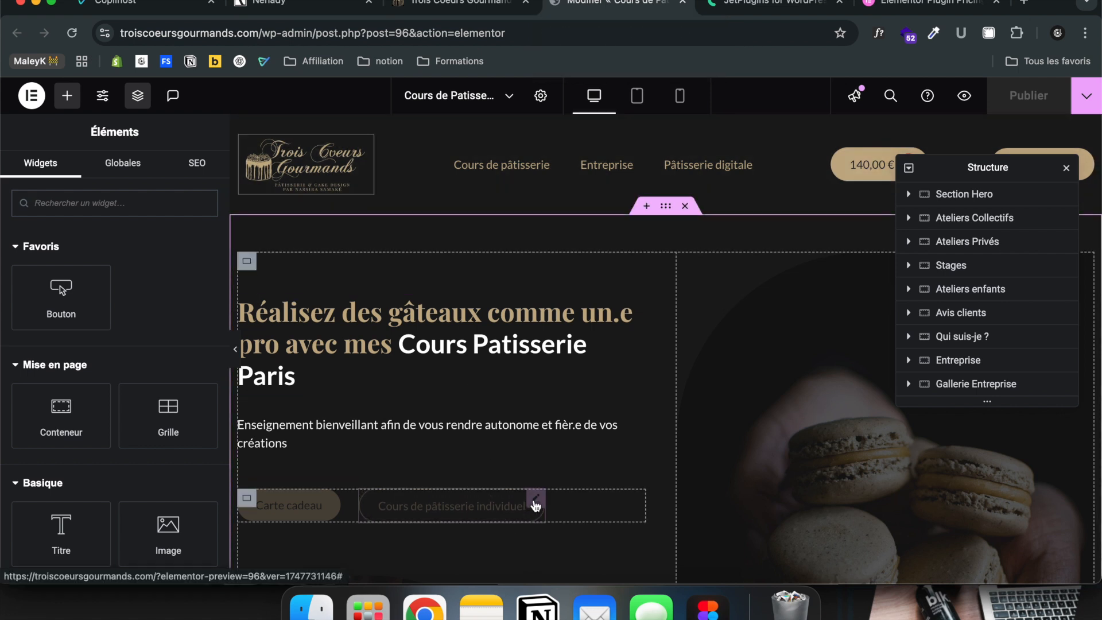
{"action": "left_click", "coordinate": [534, 503]}
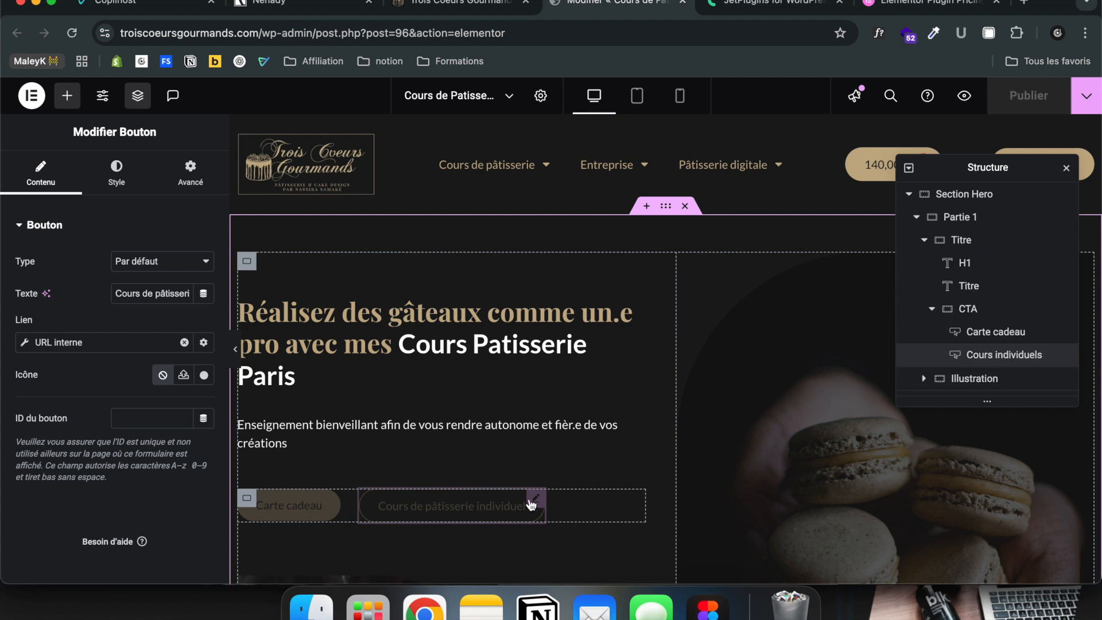
Open the display conditions of the selected "Cours de pâtisserie individuel" button and add a condition
{"action": "left_click", "coordinate": [198, 182]}
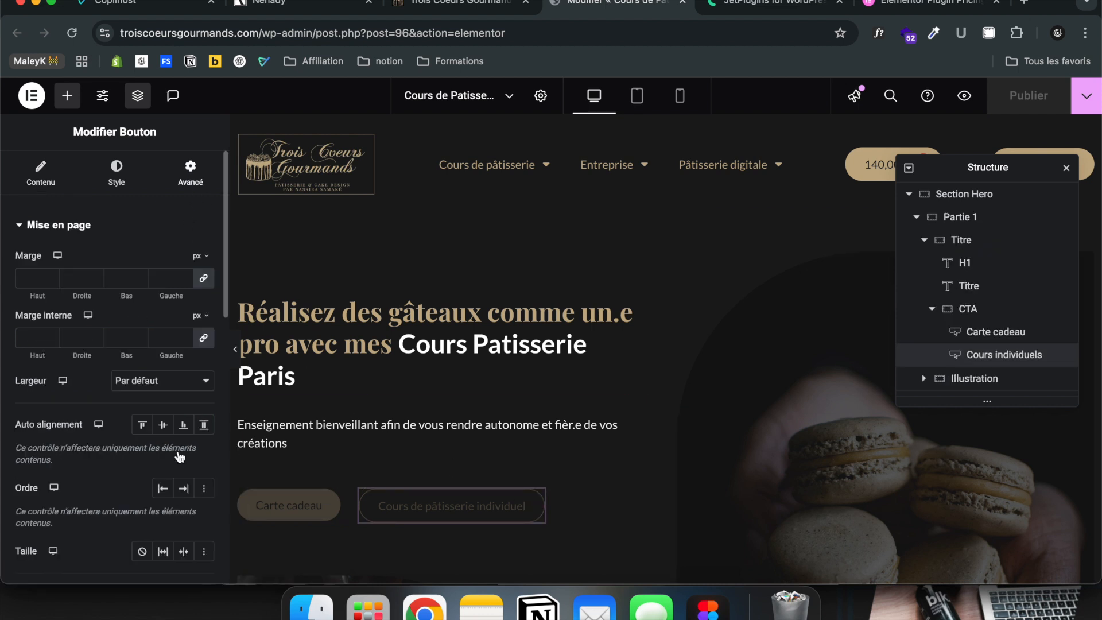
{"action": "scroll", "coordinate": [172, 476], "scroll_direction": "down", "scroll_amount": 6}
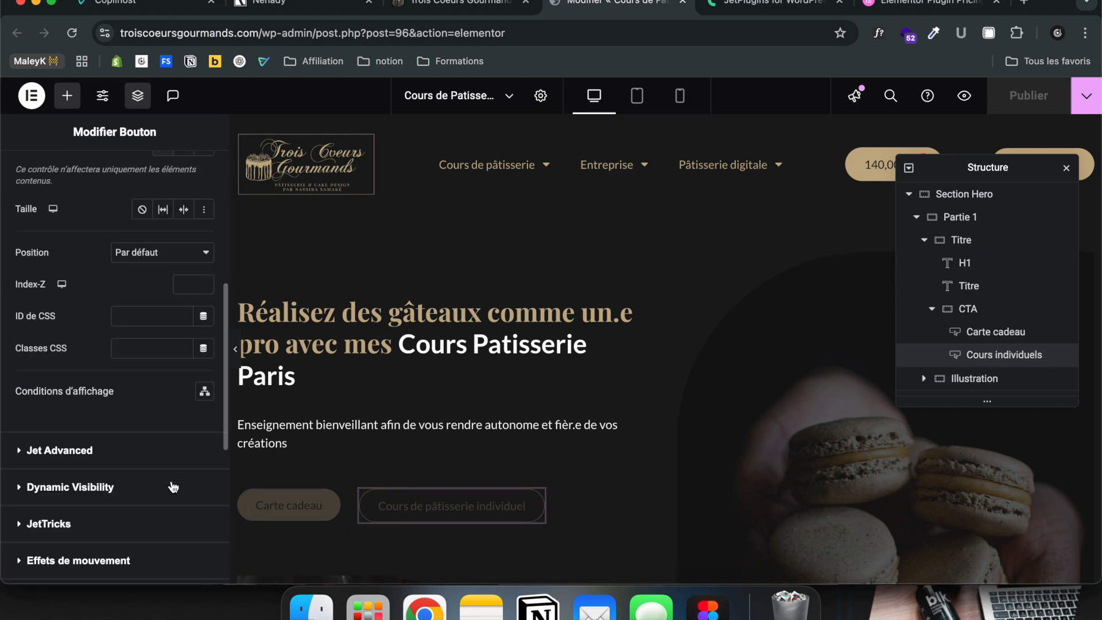
{"action": "left_click", "coordinate": [205, 393]}
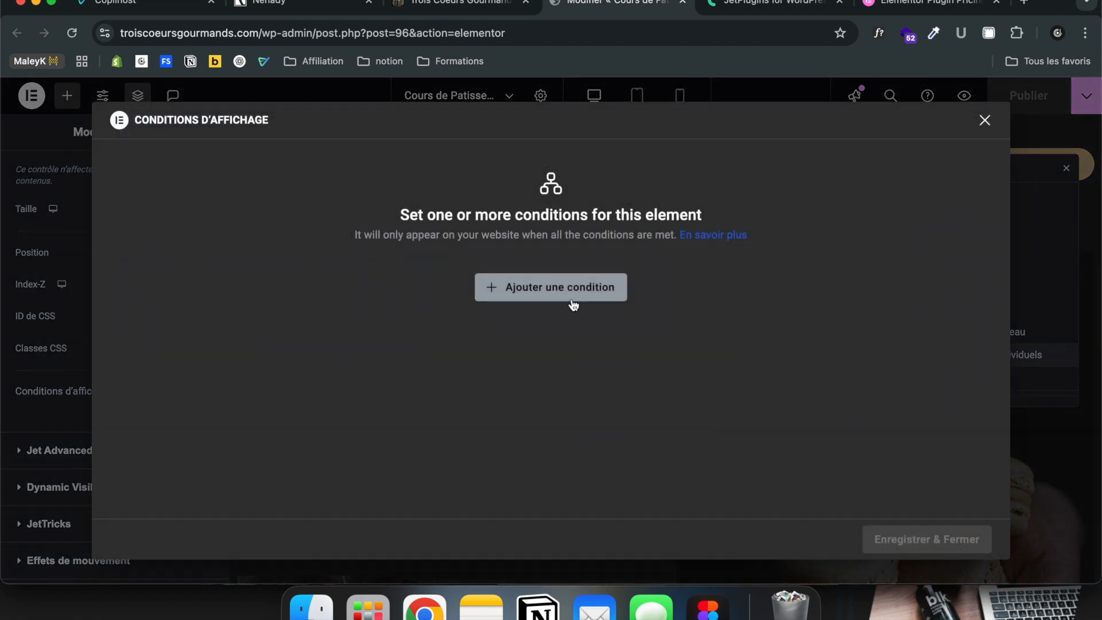
{"action": "left_click", "coordinate": [573, 305]}
Examine the available condition types, covering page, publication, user, date and time, and archive criteria
{"action": "left_click", "coordinate": [402, 298]}
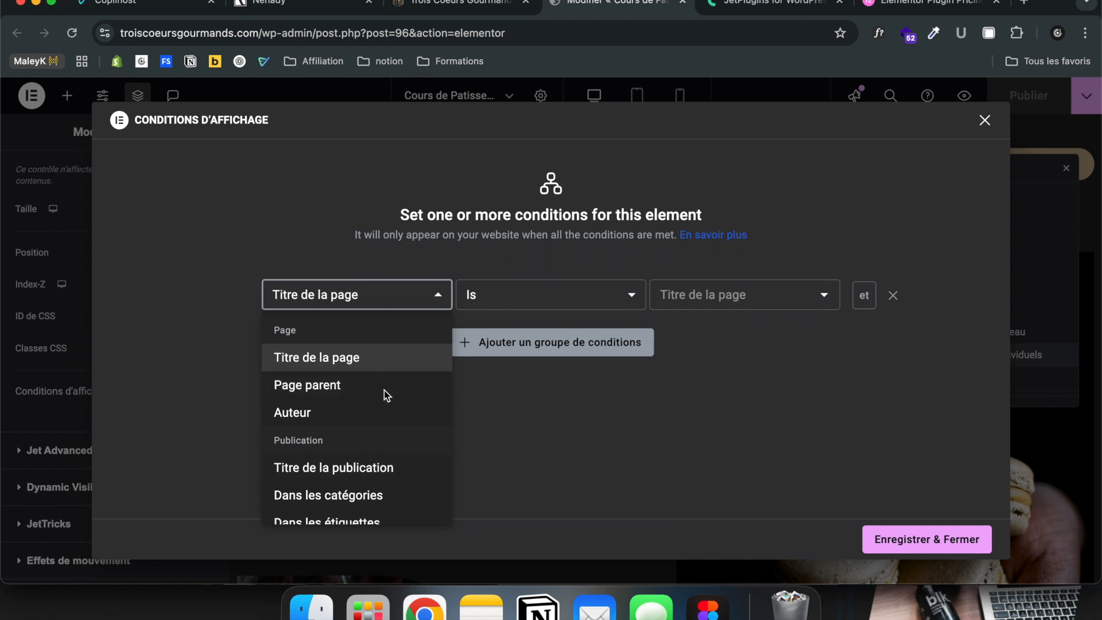
{"action": "scroll", "coordinate": [376, 484], "scroll_direction": "down", "scroll_amount": 3}
{"action": "scroll", "coordinate": [378, 486], "scroll_direction": "up", "scroll_amount": 1}
{"action": "scroll", "coordinate": [378, 487], "scroll_direction": "down", "scroll_amount": 1}
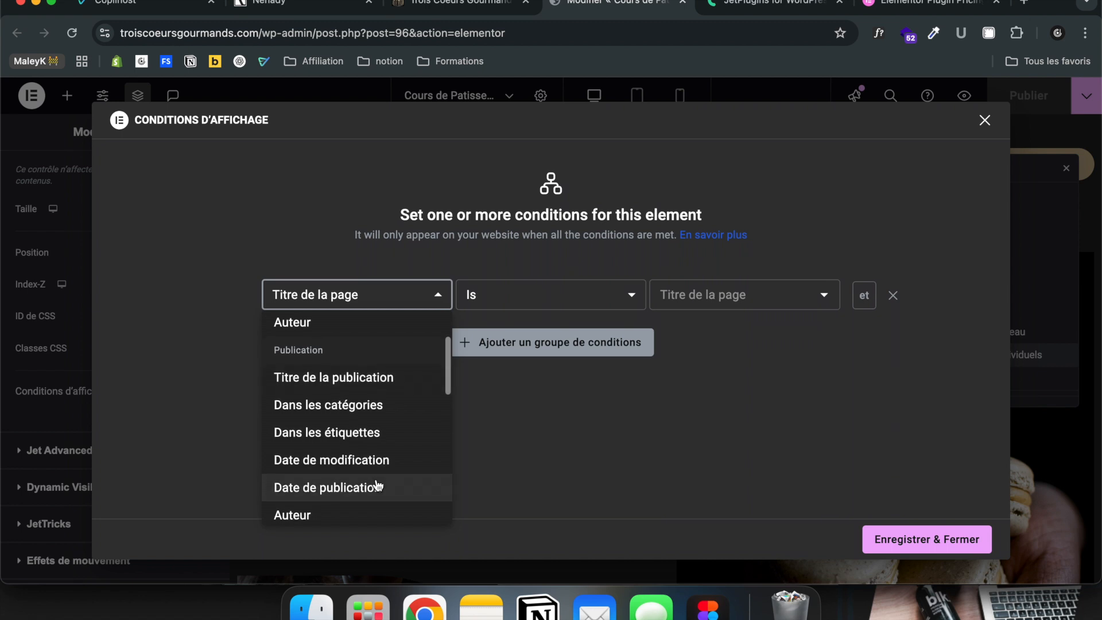
{"action": "scroll", "coordinate": [397, 413], "scroll_direction": "down", "scroll_amount": 6}
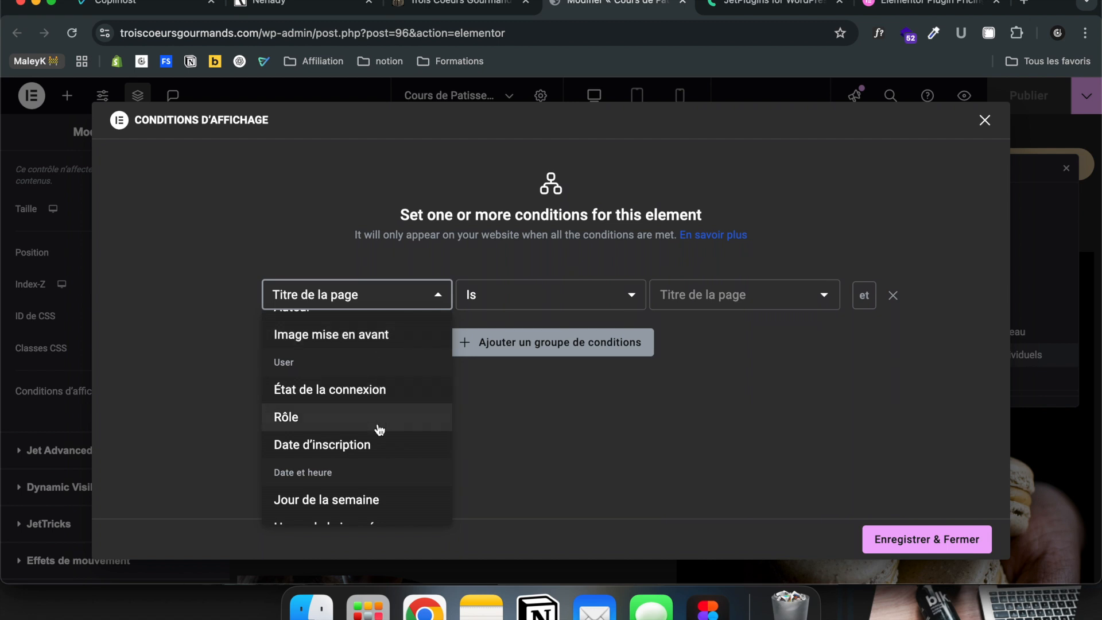
{"action": "scroll", "coordinate": [377, 444], "scroll_direction": "down", "scroll_amount": 1}
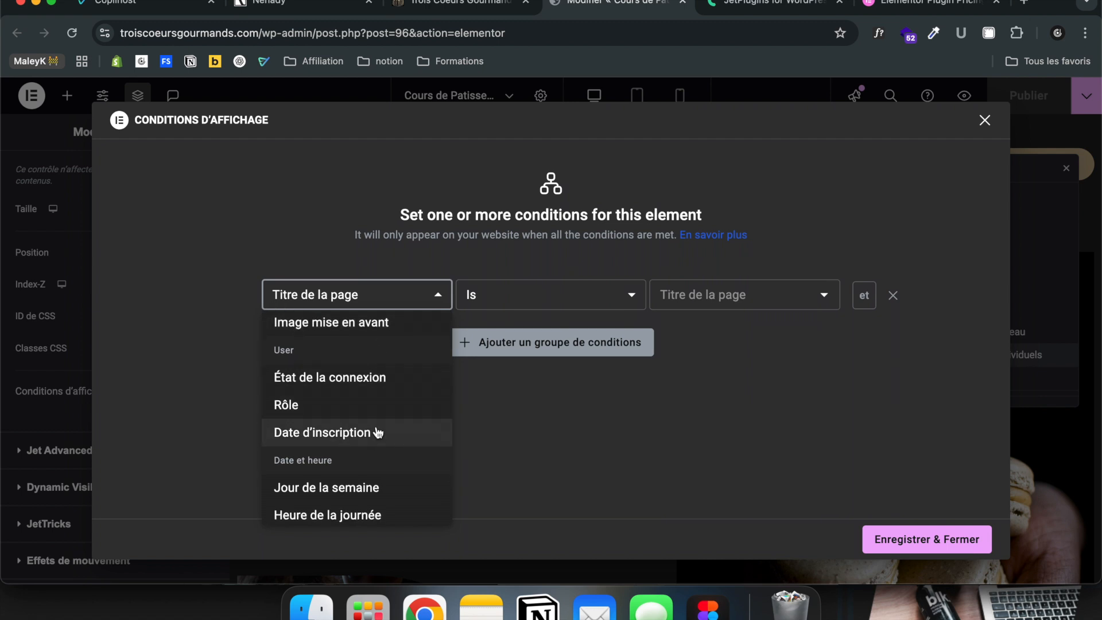
{"action": "scroll", "coordinate": [378, 433], "scroll_direction": "down", "scroll_amount": 2}
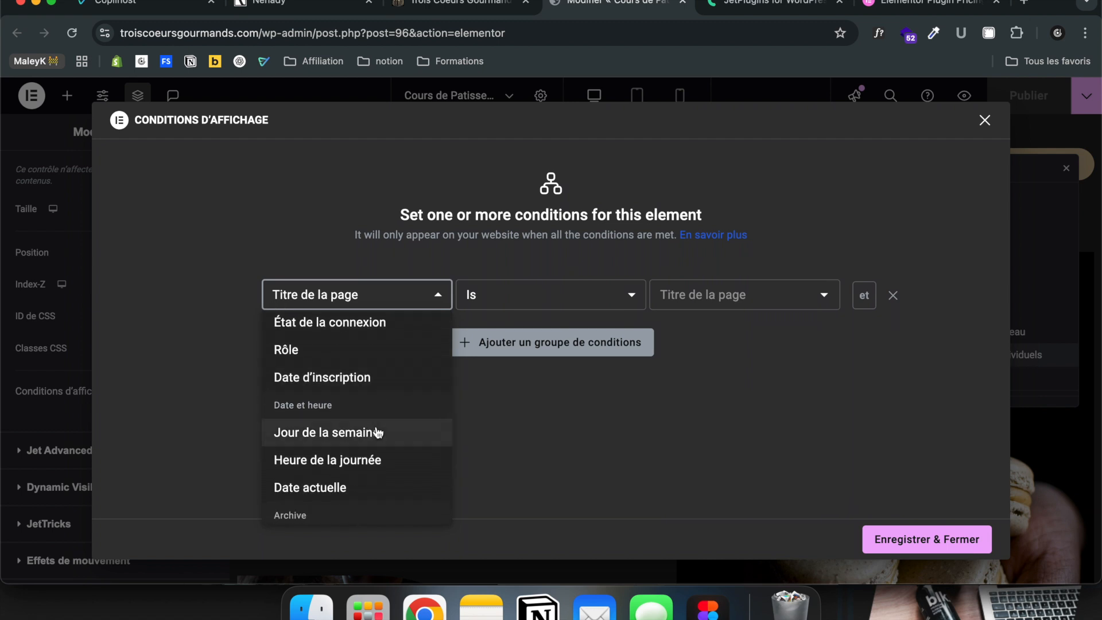
{"action": "scroll", "coordinate": [378, 432], "scroll_direction": "down", "scroll_amount": 1}
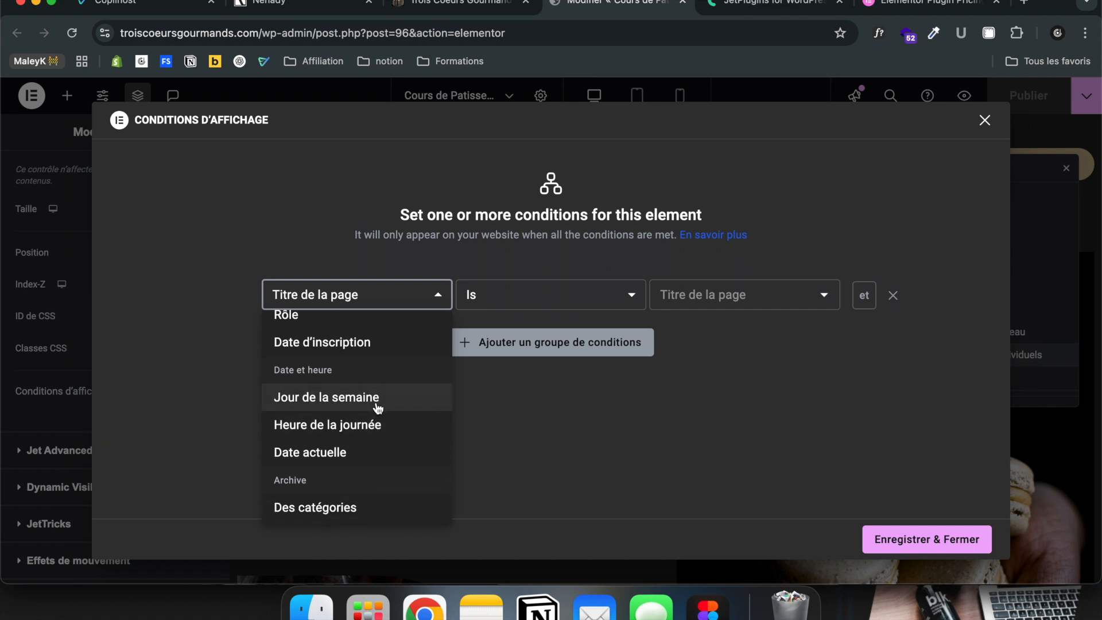
Try limiting the button's display to Monday based on server time, remove the condition, and close the display conditions unsaved
{"action": "left_click", "coordinate": [378, 407]}
{"action": "left_click", "coordinate": [593, 294]}
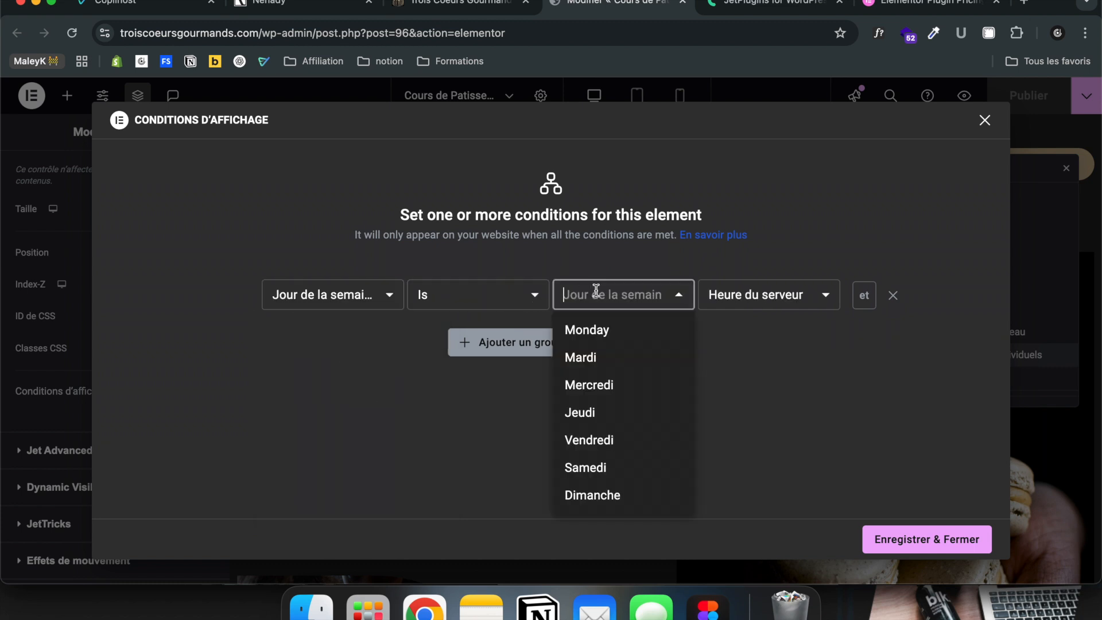
{"action": "left_click", "coordinate": [603, 326]}
{"action": "left_click", "coordinate": [757, 297]}
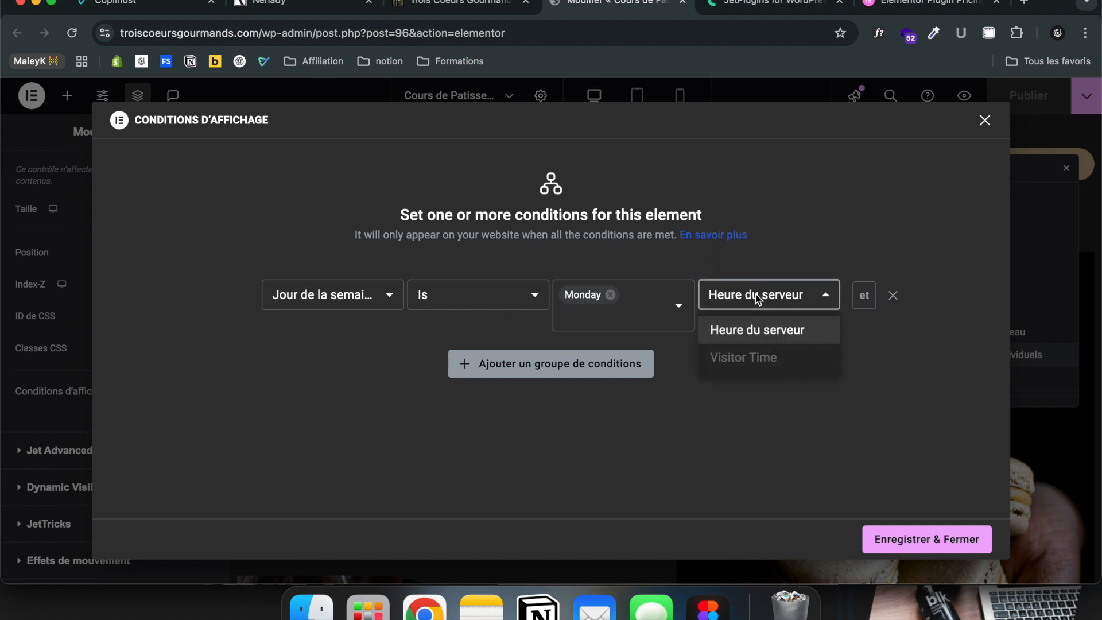
{"action": "left_click", "coordinate": [755, 343]}
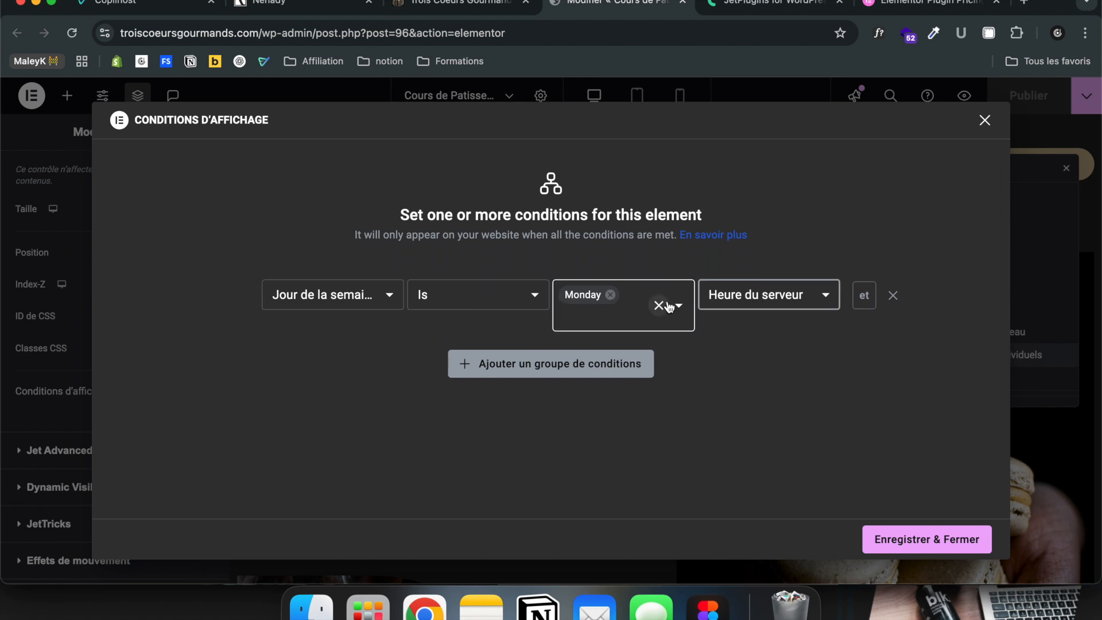
{"action": "left_click", "coordinate": [631, 301]}
{"action": "left_click", "coordinate": [802, 320]}
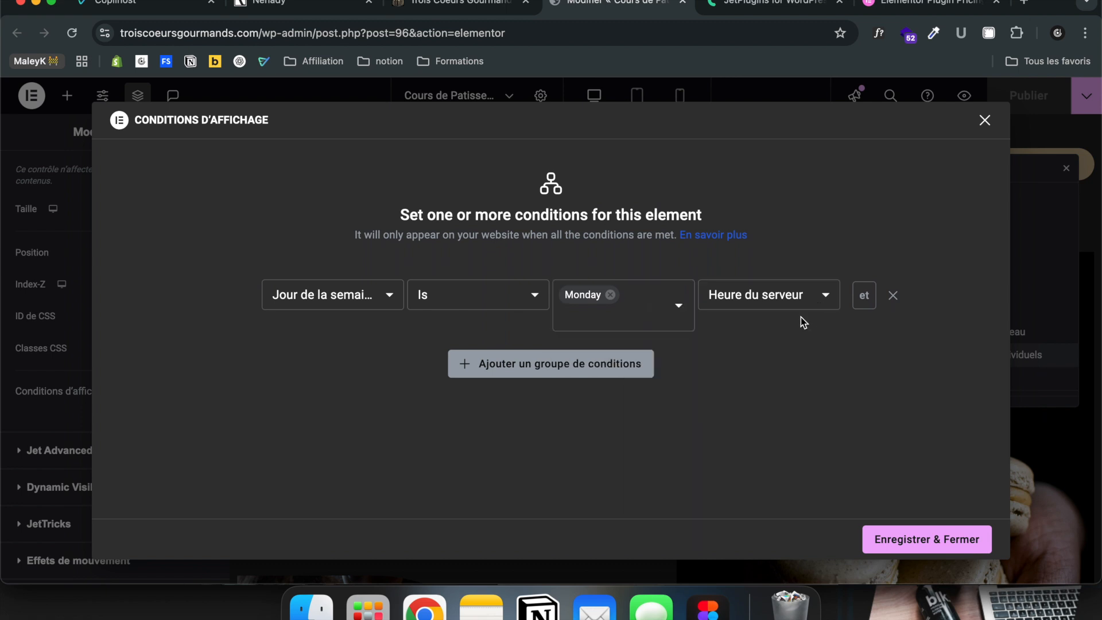
{"action": "left_click", "coordinate": [893, 296]}
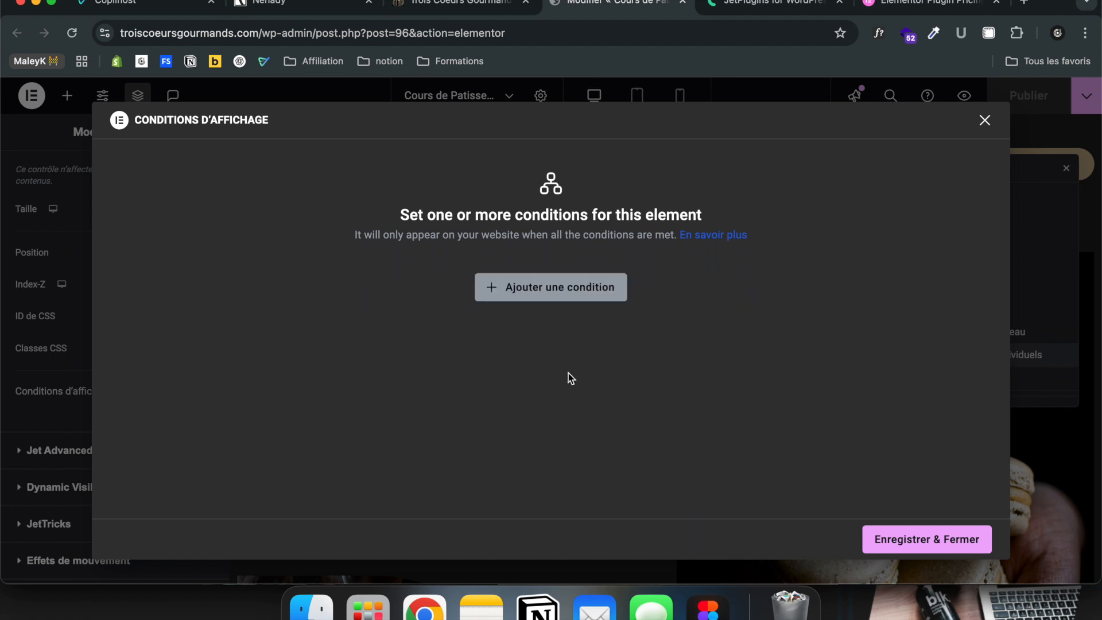
{"action": "left_click", "coordinate": [985, 130]}
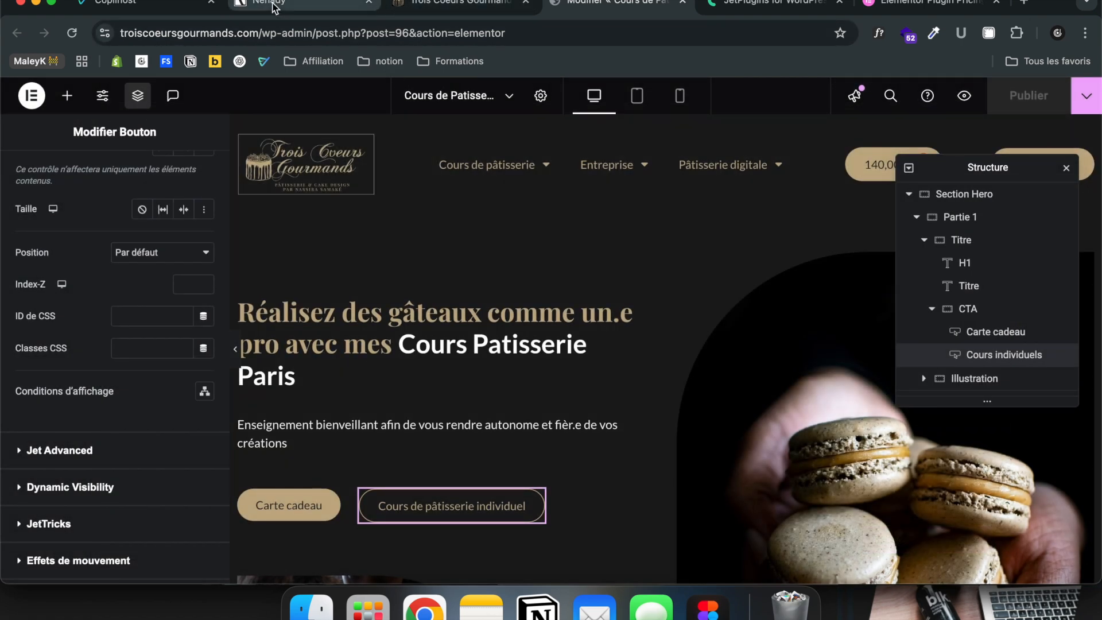
Return to the Nehady live site and view the "Affiner la recherche" filter section on its Portfolio page
{"action": "left_click", "coordinate": [297, 16]}
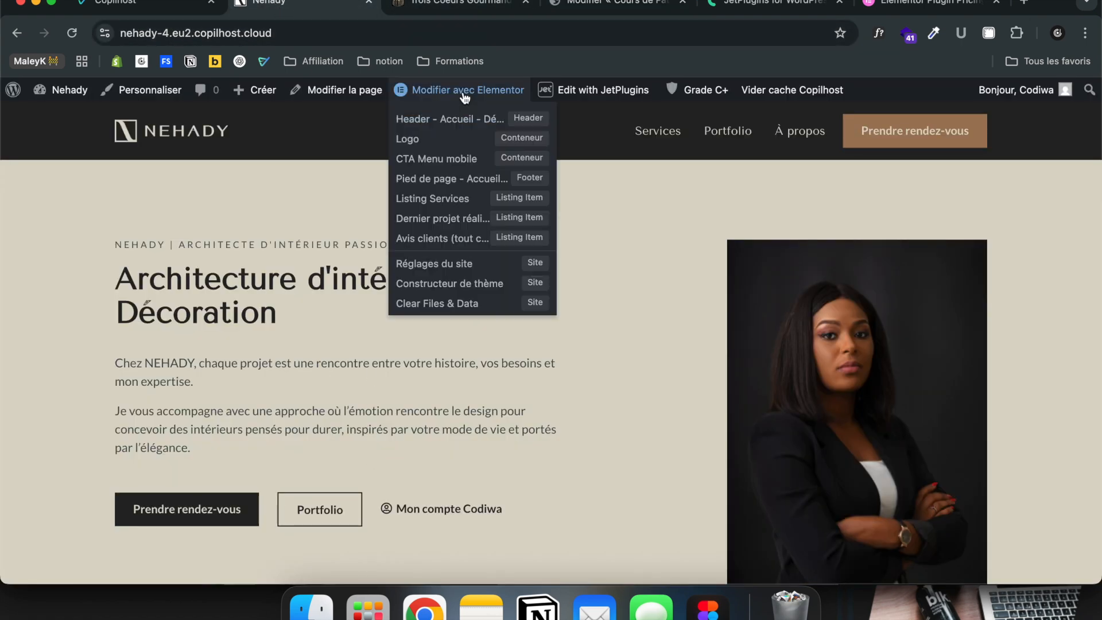
{"action": "left_click", "coordinate": [745, 133]}
{"action": "scroll", "coordinate": [597, 436], "scroll_direction": "down", "scroll_amount": 10}
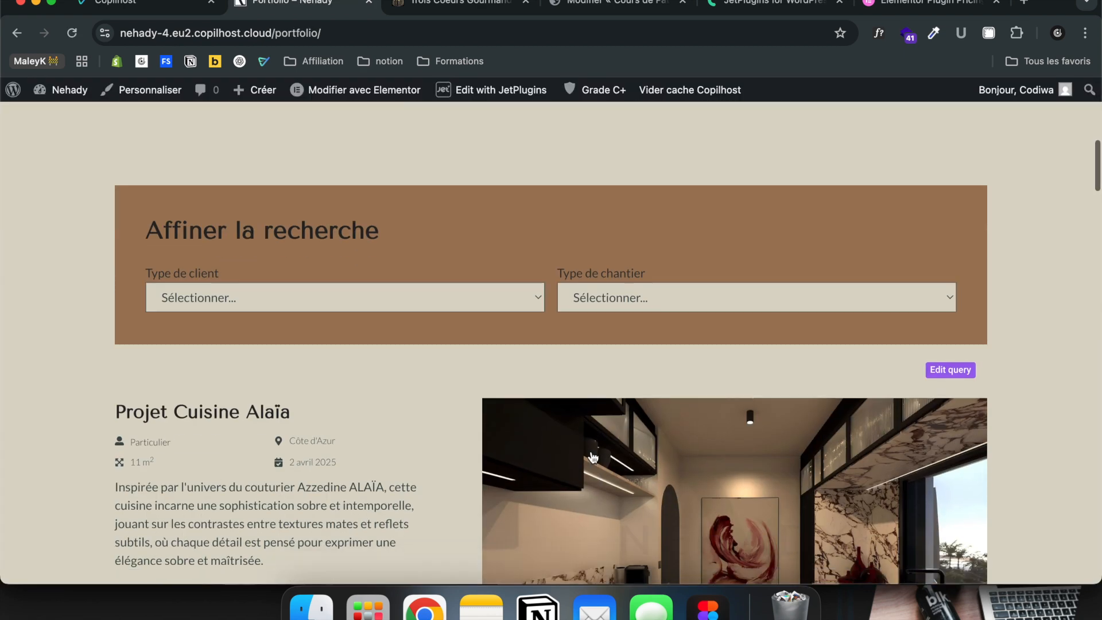
{"action": "scroll", "coordinate": [373, 105], "scroll_direction": "up", "scroll_amount": 1}
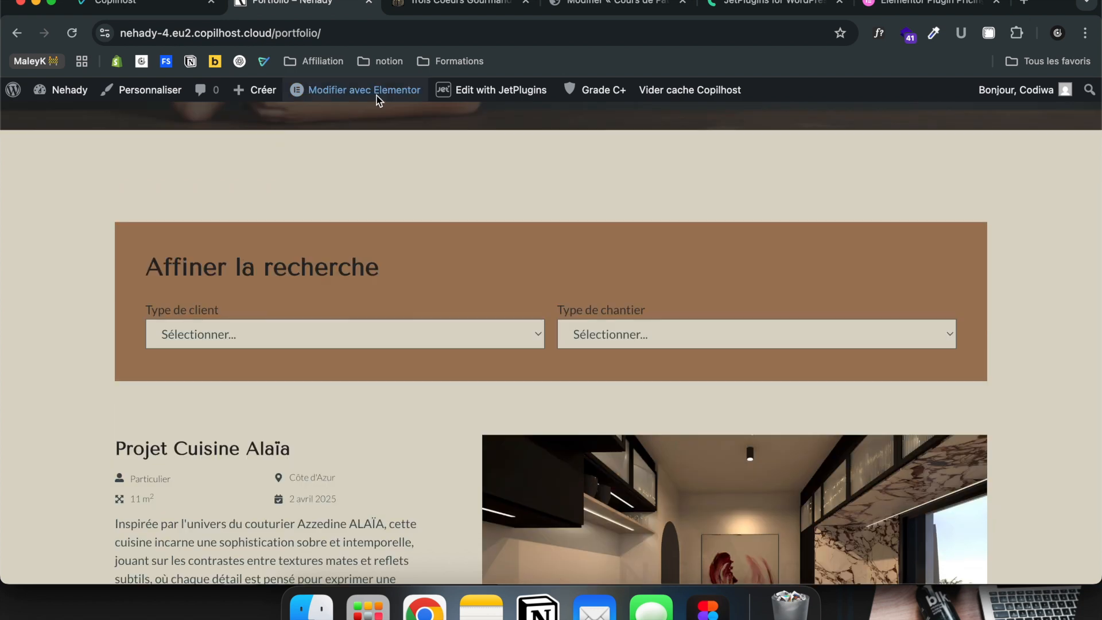
Open the Portfolio page's archive template for desktop in the Elementor editor in a new tab
{"action": "mouse_move", "coordinate": [333, 93]}
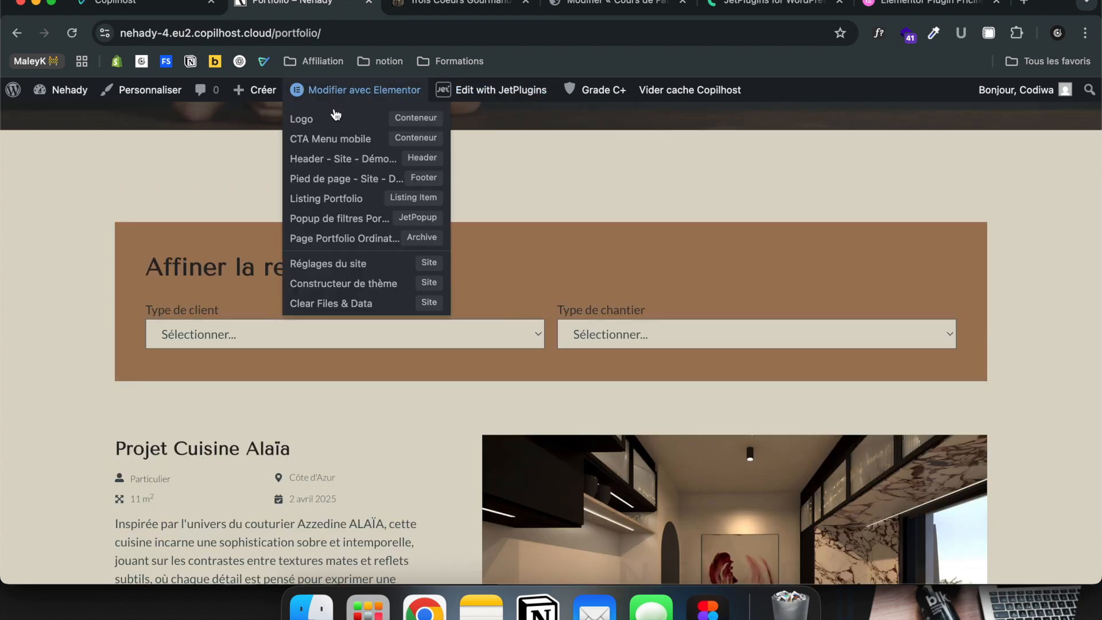
{"action": "left_click", "coordinate": [328, 240]}
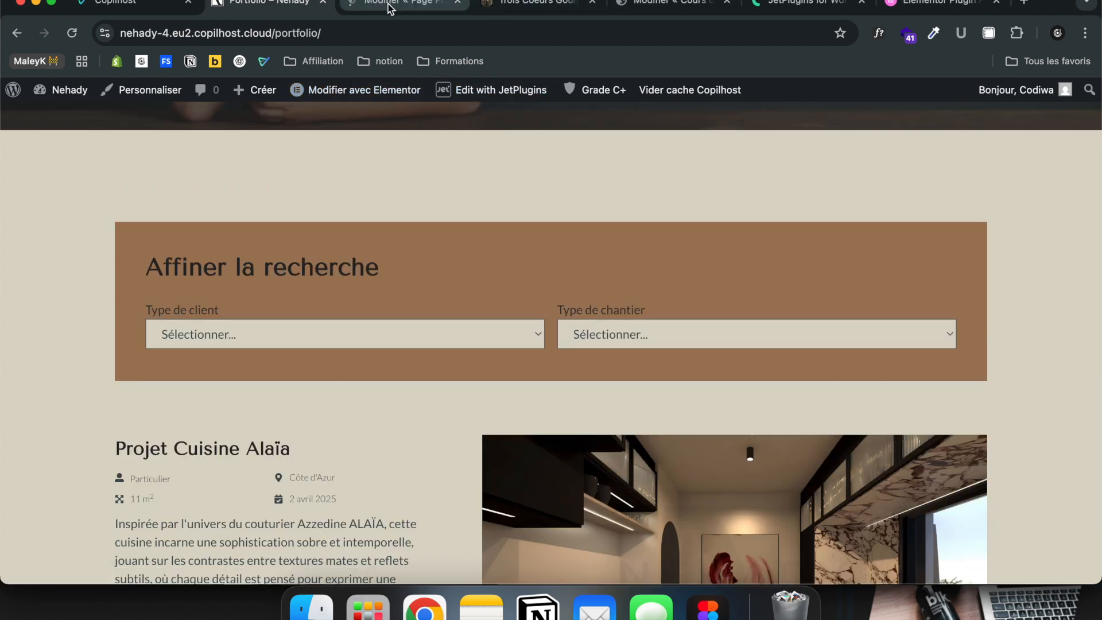
{"action": "left_click", "coordinate": [389, 8]}
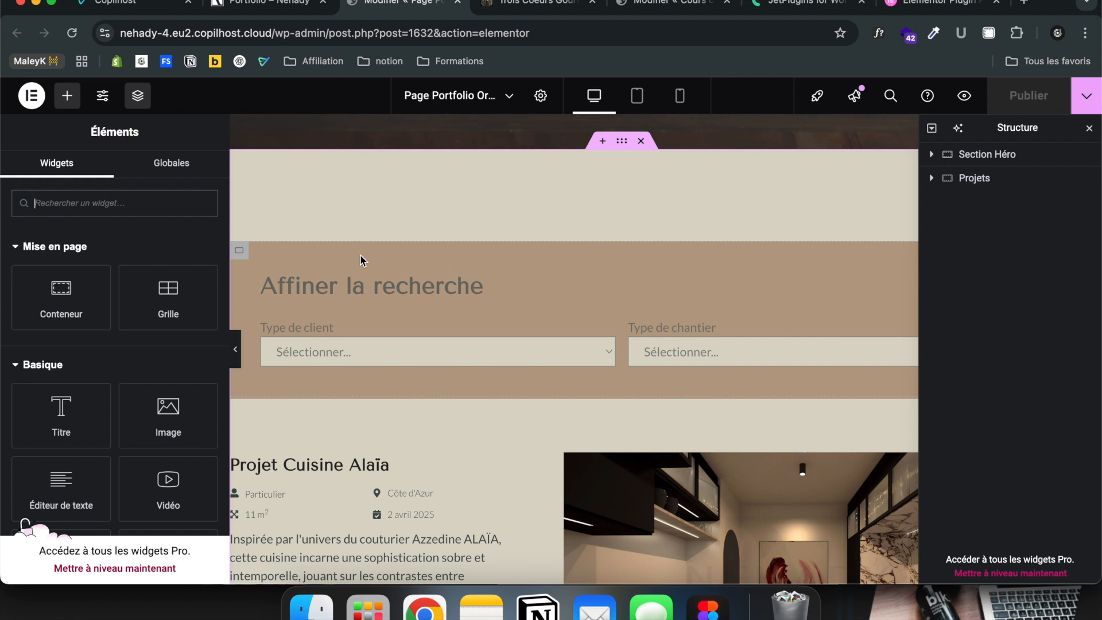
Select the "Filtres hiérarchiques" container for editing and look through the project listing beneath it
{"action": "left_click", "coordinate": [240, 251]}
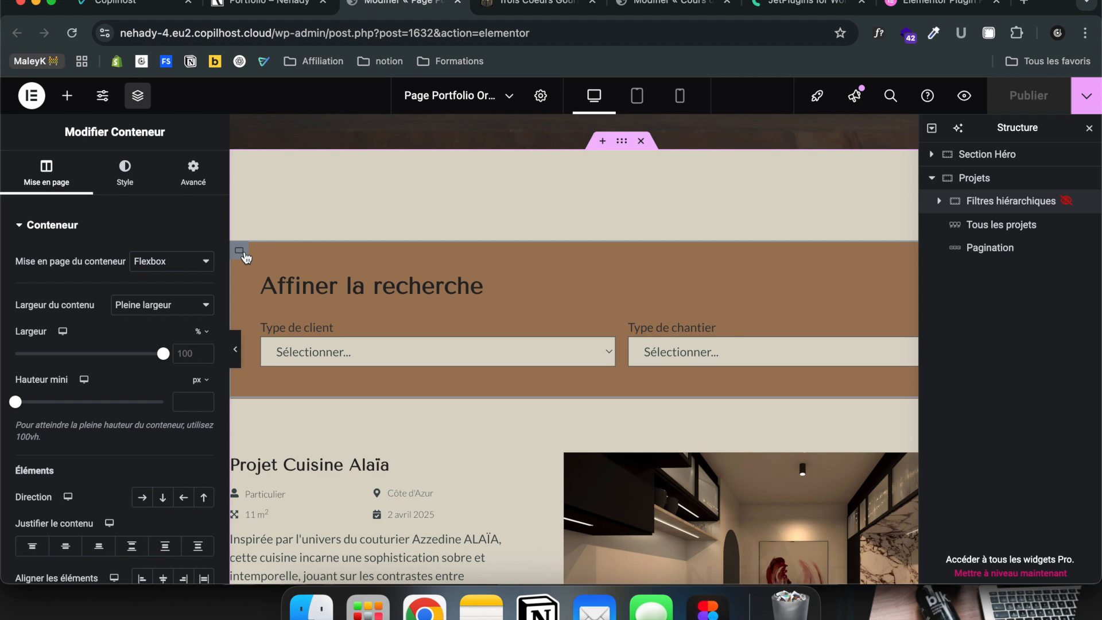
{"action": "scroll", "coordinate": [418, 301], "scroll_direction": "down", "scroll_amount": 5}
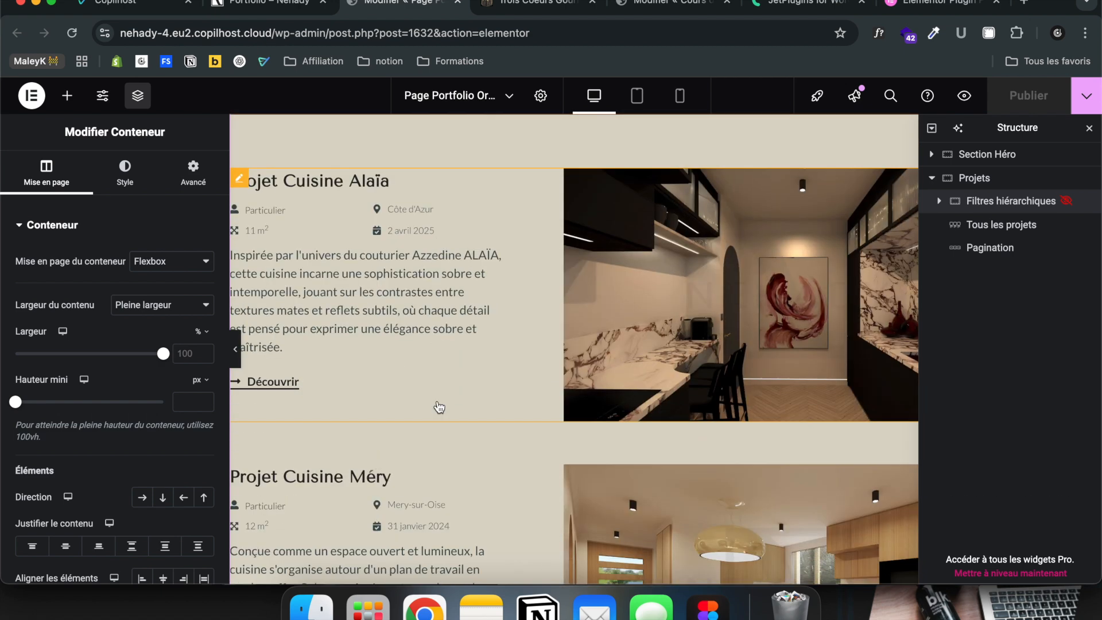
{"action": "scroll", "coordinate": [441, 508], "scroll_direction": "down", "scroll_amount": 6}
{"action": "scroll", "coordinate": [453, 453], "scroll_direction": "up", "scroll_amount": 9}
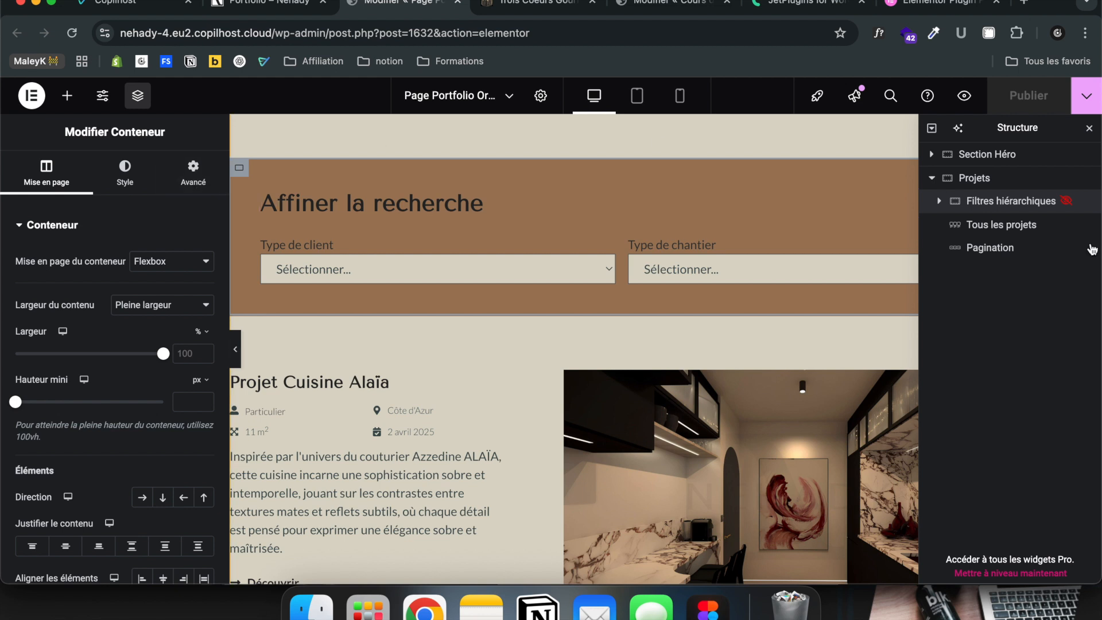
Look through the filter container's advanced settings, collapse its layout options, and expand the Dynamic Visibility settings
{"action": "left_click", "coordinate": [173, 186]}
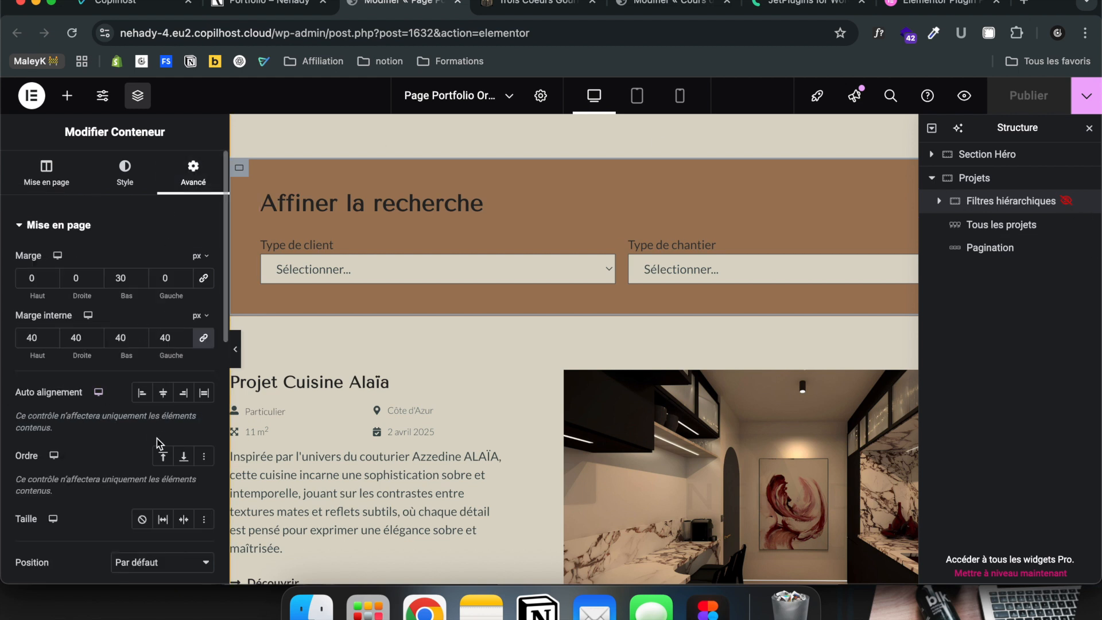
{"action": "scroll", "coordinate": [143, 466], "scroll_direction": "down", "scroll_amount": 5}
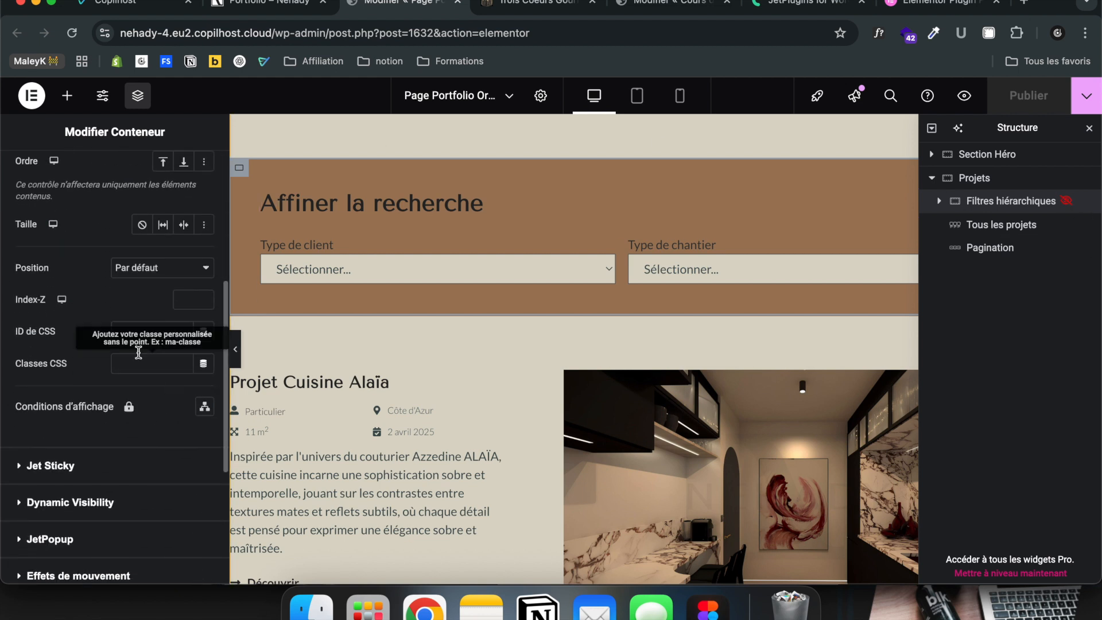
{"action": "scroll", "coordinate": [64, 241], "scroll_direction": "up", "scroll_amount": 5}
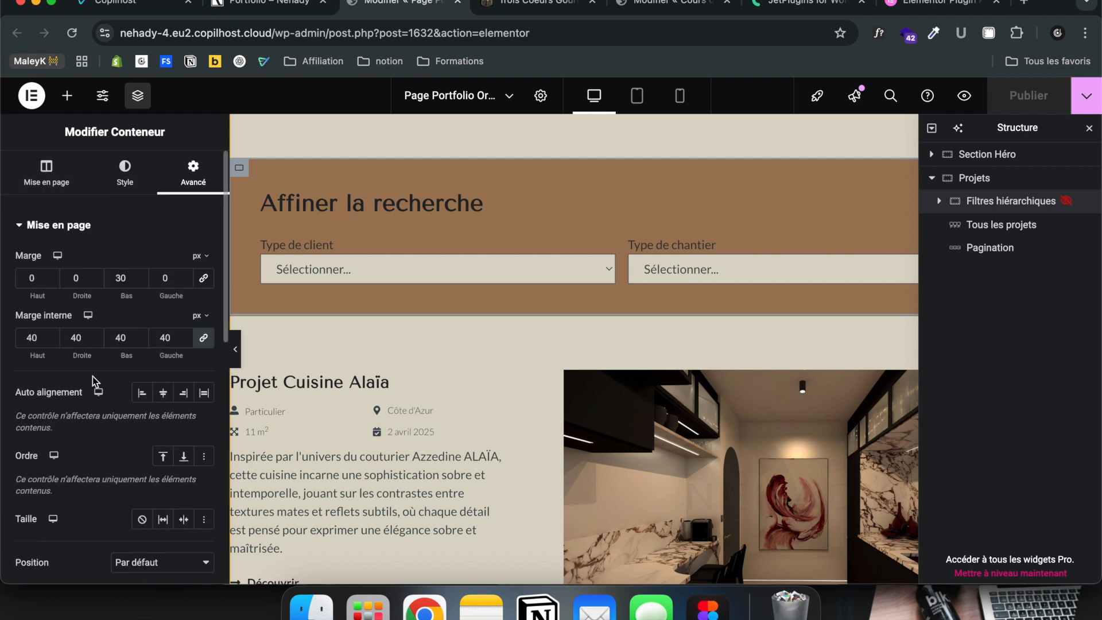
{"action": "scroll", "coordinate": [92, 377], "scroll_direction": "down", "scroll_amount": 5}
{"action": "scroll", "coordinate": [136, 303], "scroll_direction": "up", "scroll_amount": 5}
{"action": "left_click", "coordinate": [132, 183]}
{"action": "left_click", "coordinate": [173, 181]}
{"action": "scroll", "coordinate": [103, 241], "scroll_direction": "down", "scroll_amount": 1}
{"action": "scroll", "coordinate": [103, 241], "scroll_direction": "up", "scroll_amount": 1}
{"action": "left_click", "coordinate": [102, 229]}
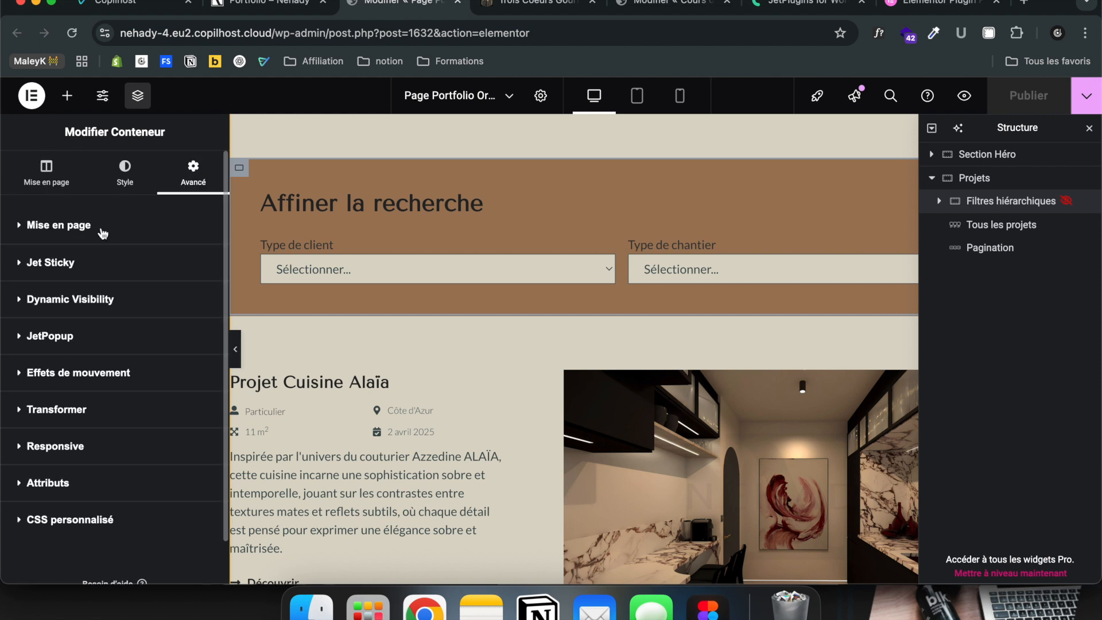
{"action": "left_click", "coordinate": [76, 301]}
{"action": "scroll", "coordinate": [138, 404], "scroll_direction": "down", "scroll_amount": 1}
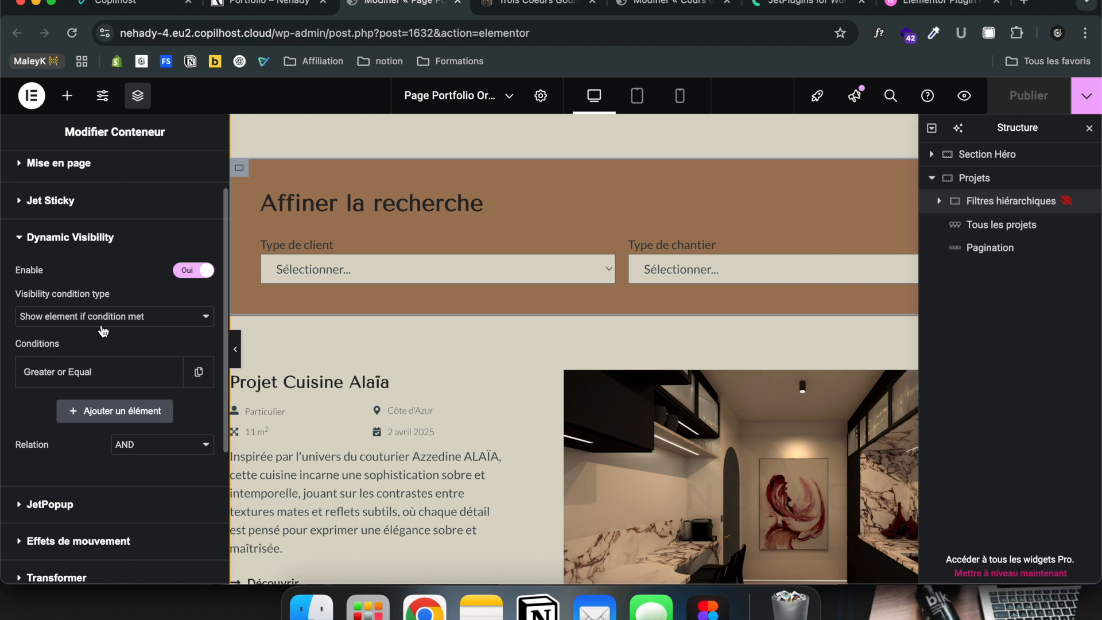
Examine the container's "Greater or Equal" visibility condition, including its comparison value and the Query Results Count tag settings
{"action": "left_click", "coordinate": [74, 371]}
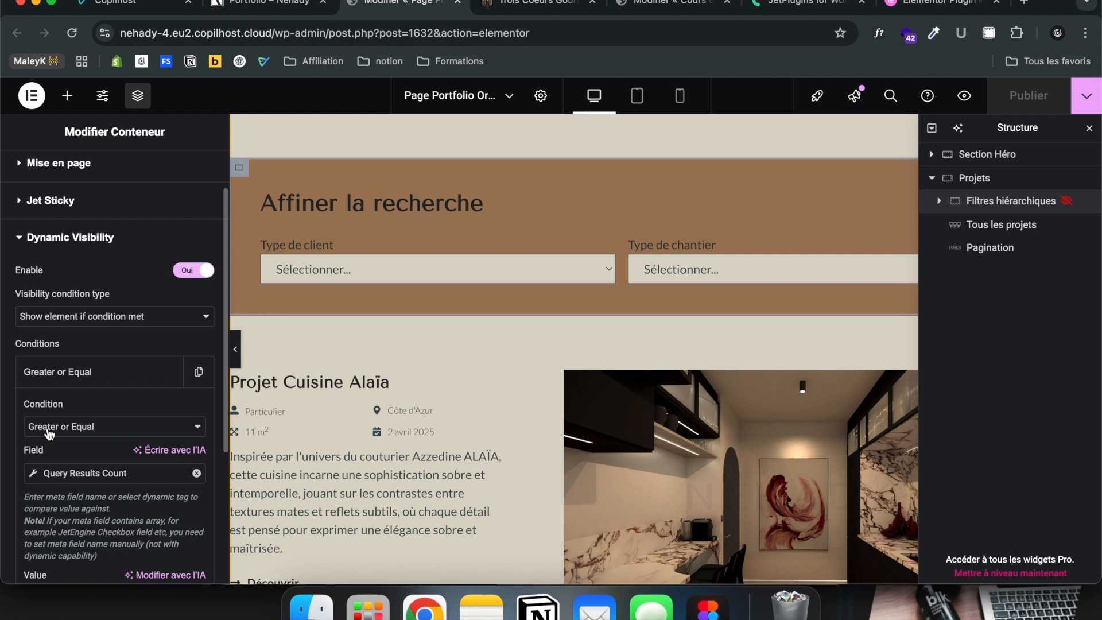
{"action": "scroll", "coordinate": [57, 483], "scroll_direction": "down", "scroll_amount": 2}
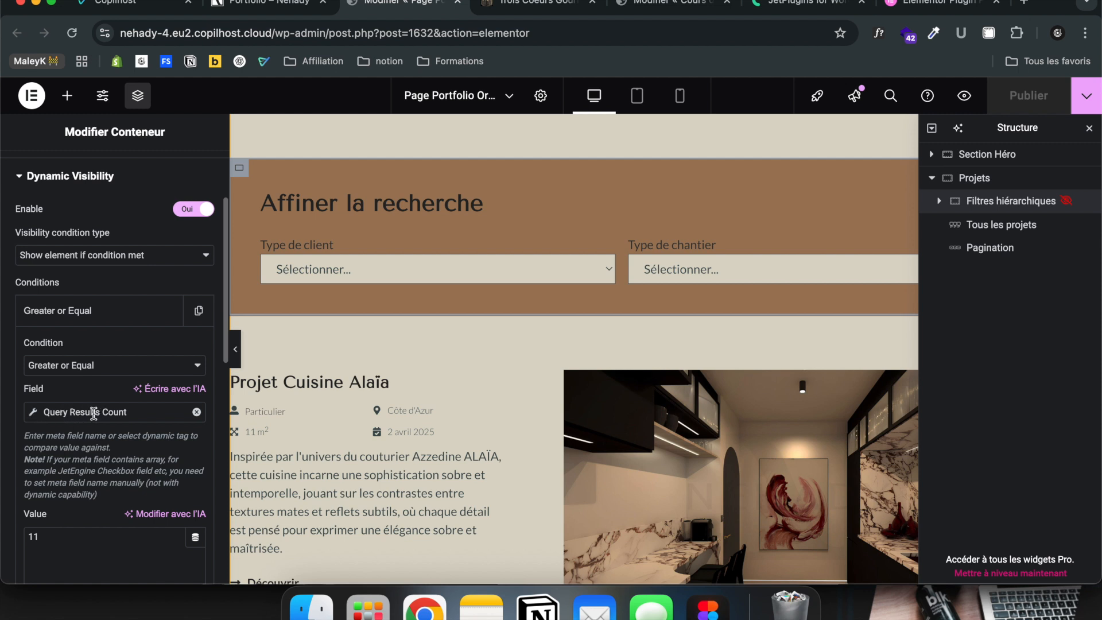
{"action": "left_click", "coordinate": [34, 415]}
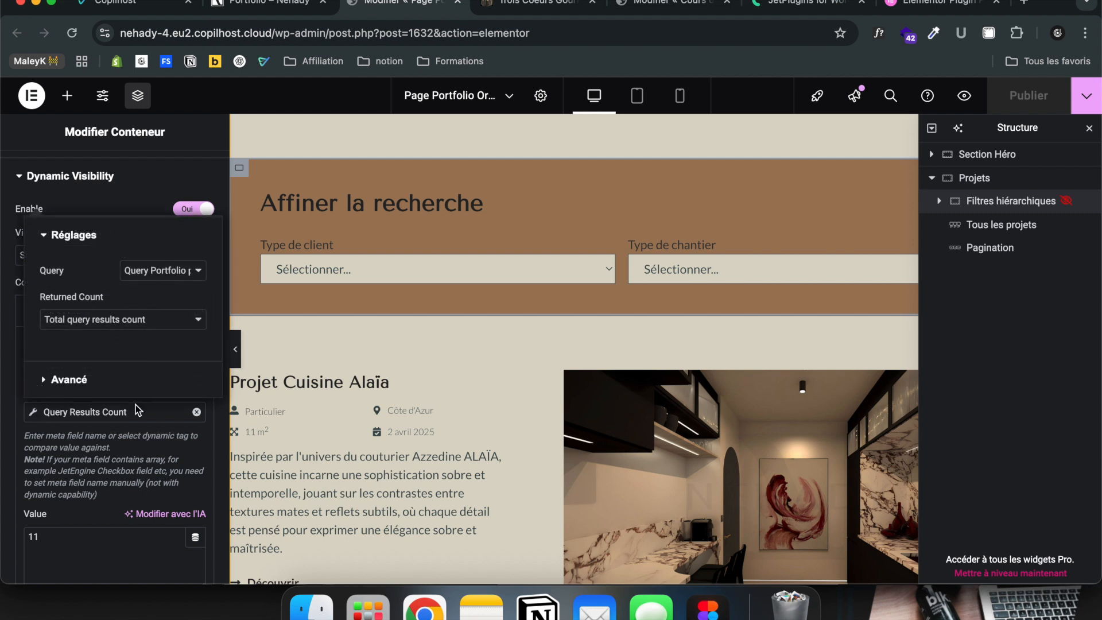
{"action": "left_click", "coordinate": [126, 433]}
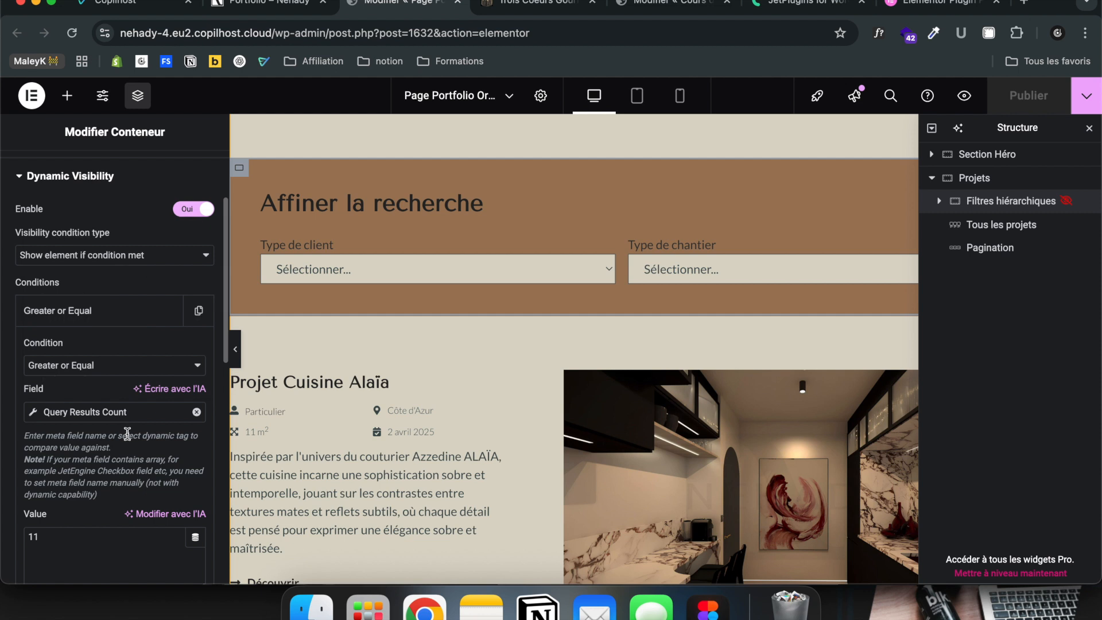
{"action": "scroll", "coordinate": [95, 445], "scroll_direction": "down", "scroll_amount": 1}
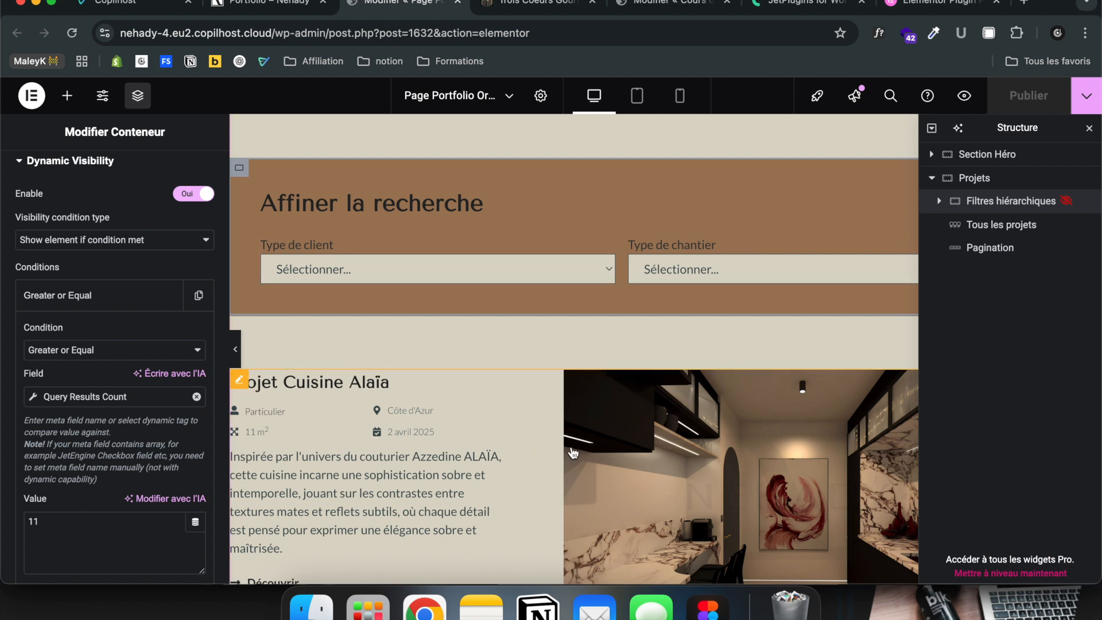
{"action": "scroll", "coordinate": [572, 453], "scroll_direction": "down", "scroll_amount": 1}
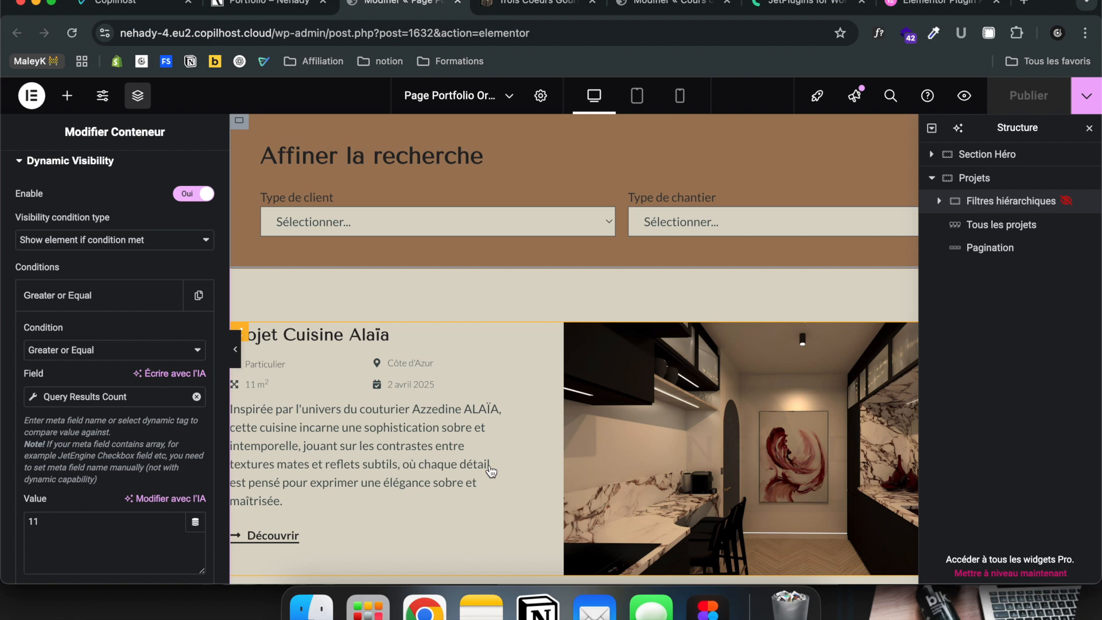
Switch to the live Portfolio page, enter the site's WordPress dashboard and open the list of Portfolio entries
{"action": "left_click", "coordinate": [279, 8]}
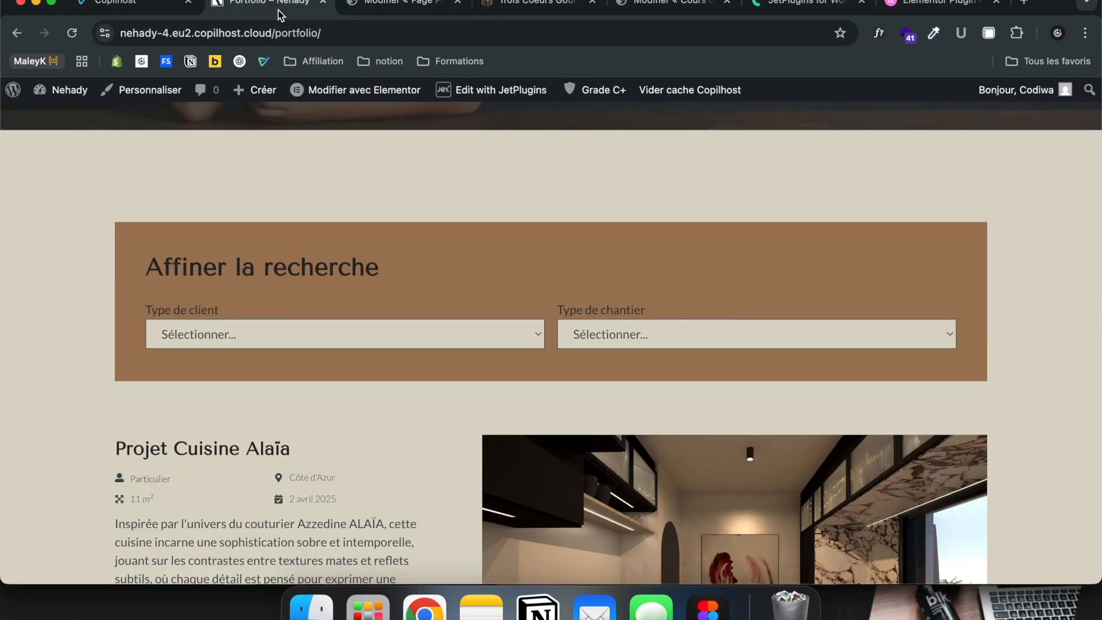
{"action": "mouse_move", "coordinate": [64, 90]}
{"action": "left_click", "coordinate": [69, 115]}
{"action": "mouse_move", "coordinate": [50, 495]}
{"action": "scroll", "coordinate": [50, 496], "scroll_direction": "down", "scroll_amount": 3}
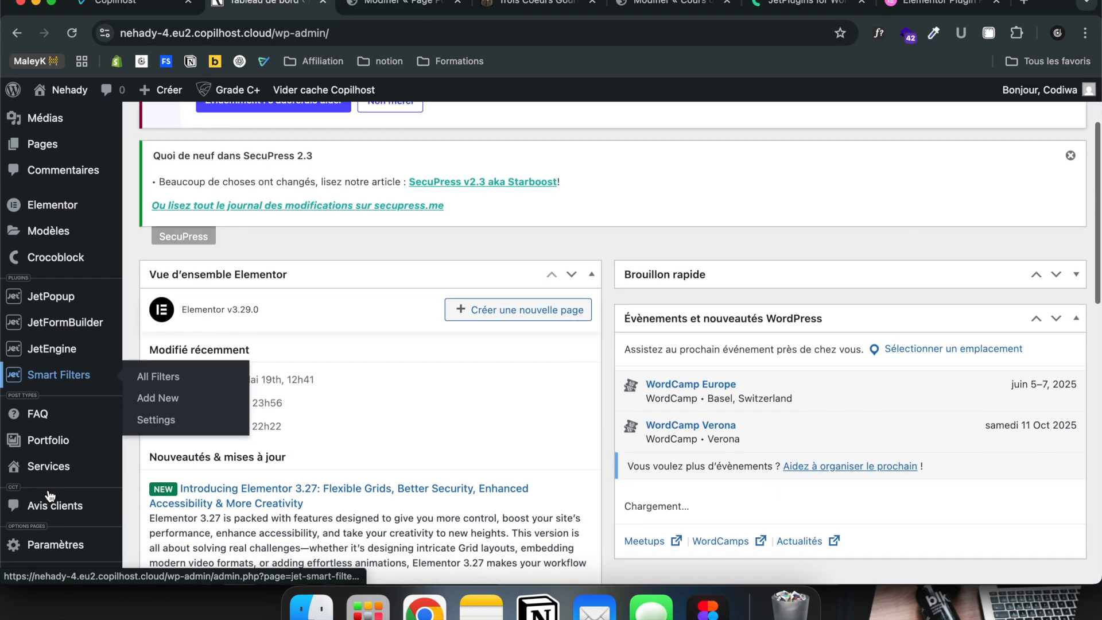
{"action": "mouse_move", "coordinate": [65, 448]}
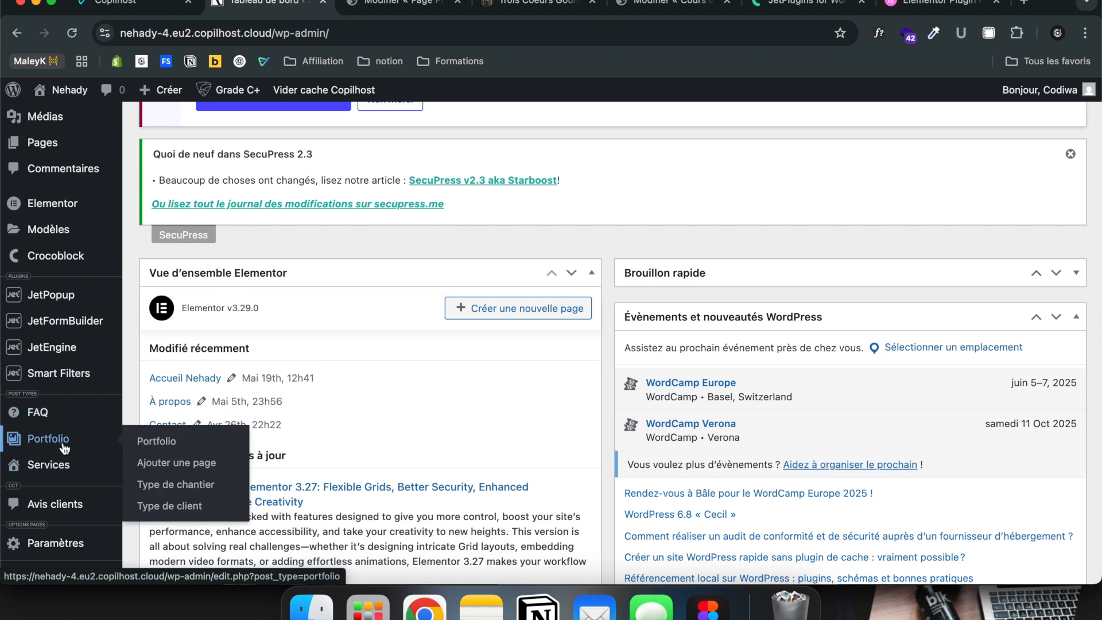
{"action": "left_click", "coordinate": [156, 443]}
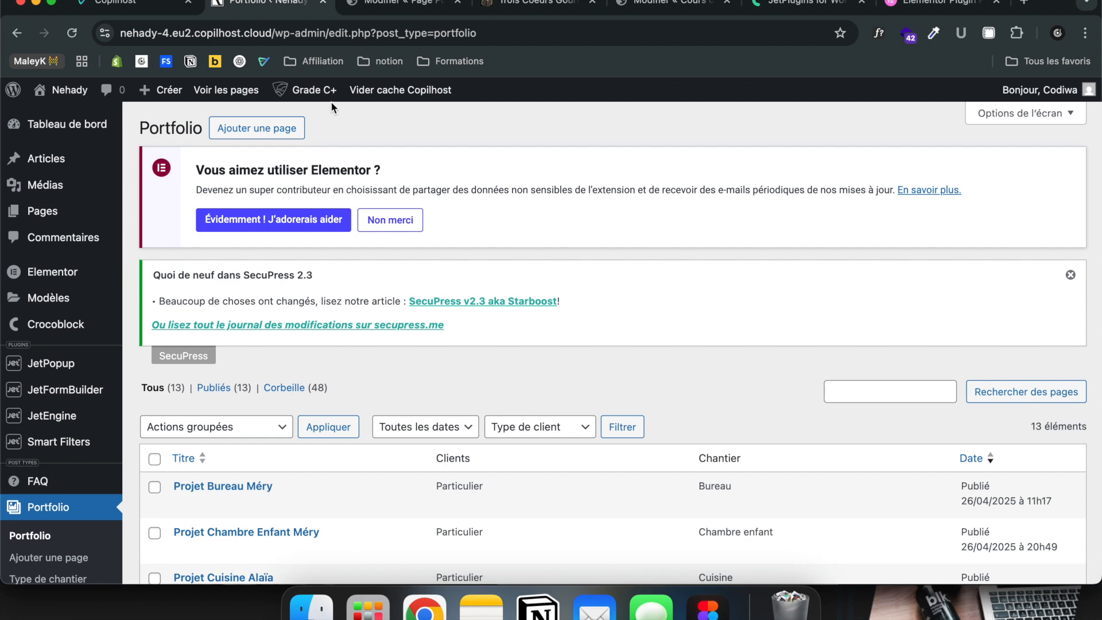
Return to the Portfolio archive template in the Elementor editor and look through the project listing below the filters
{"action": "left_click", "coordinate": [371, 23]}
{"action": "left_click", "coordinate": [373, 11]}
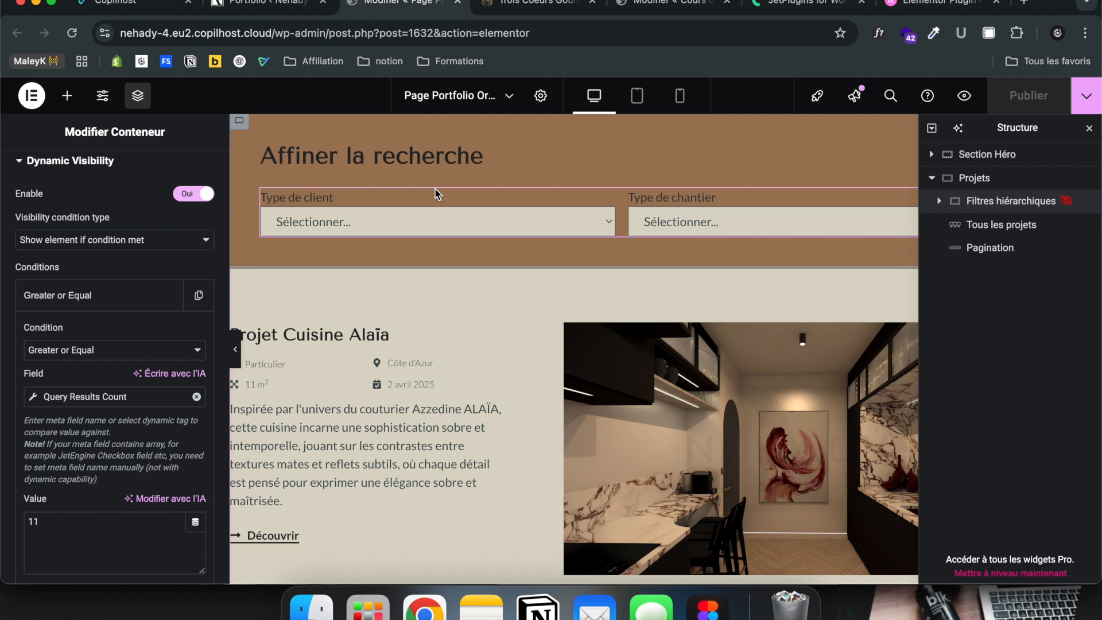
{"action": "scroll", "coordinate": [437, 194], "scroll_direction": "up", "scroll_amount": 1}
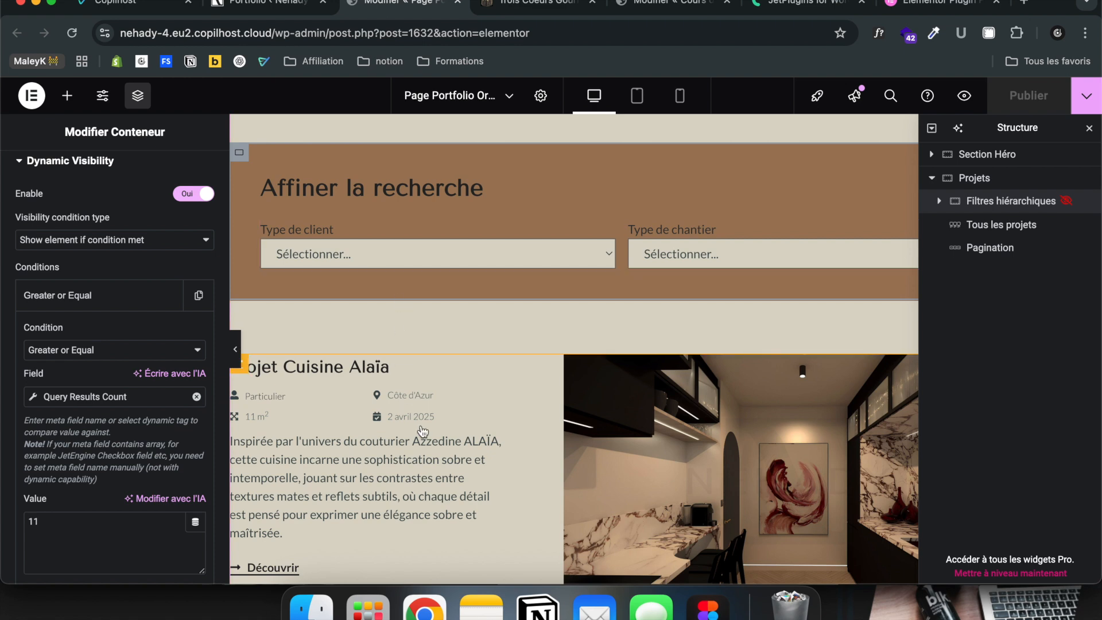
{"action": "scroll", "coordinate": [440, 446], "scroll_direction": "down", "scroll_amount": 10}
{"action": "scroll", "coordinate": [440, 445], "scroll_direction": "up", "scroll_amount": 6}
{"action": "scroll", "coordinate": [440, 445], "scroll_direction": "up", "scroll_amount": 4}
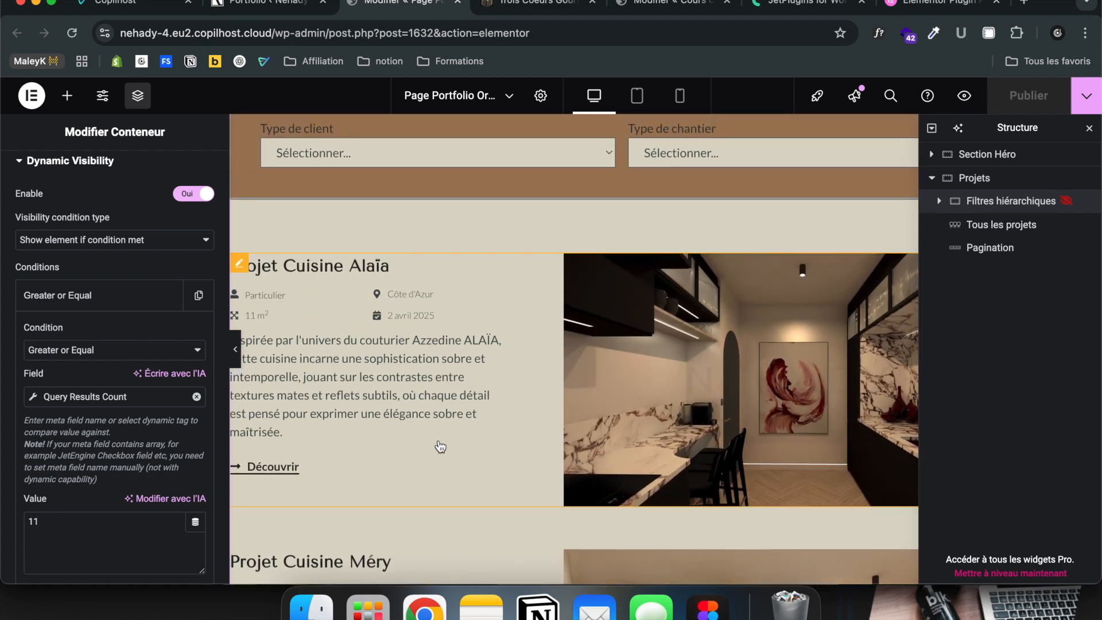
{"action": "scroll", "coordinate": [440, 446], "scroll_direction": "down", "scroll_amount": 12}
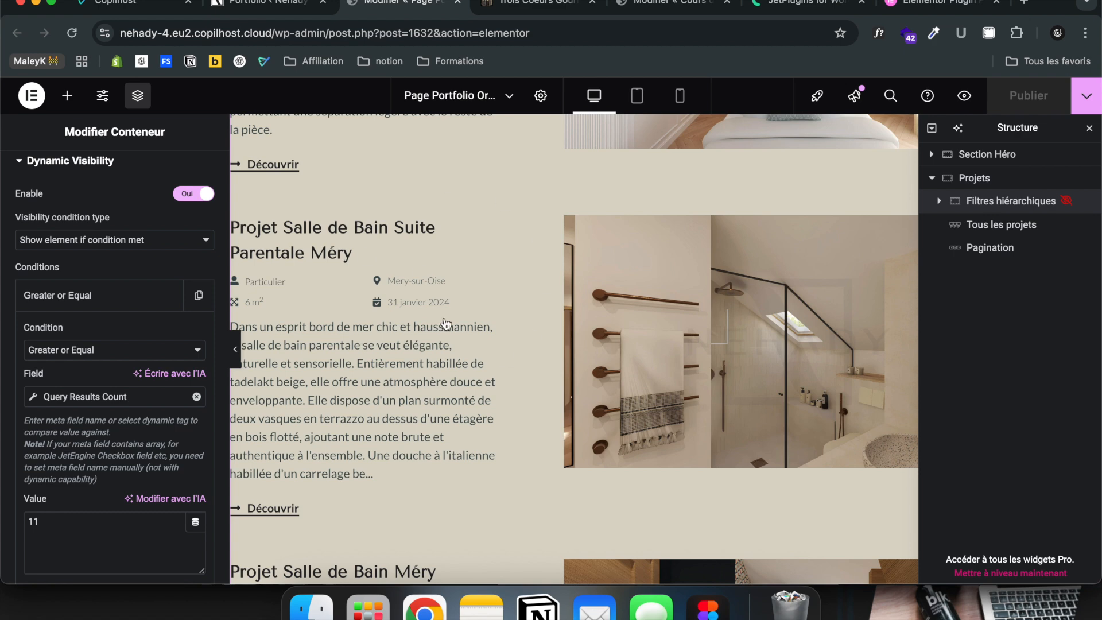
{"action": "scroll", "coordinate": [455, 299], "scroll_direction": "up", "scroll_amount": 5}
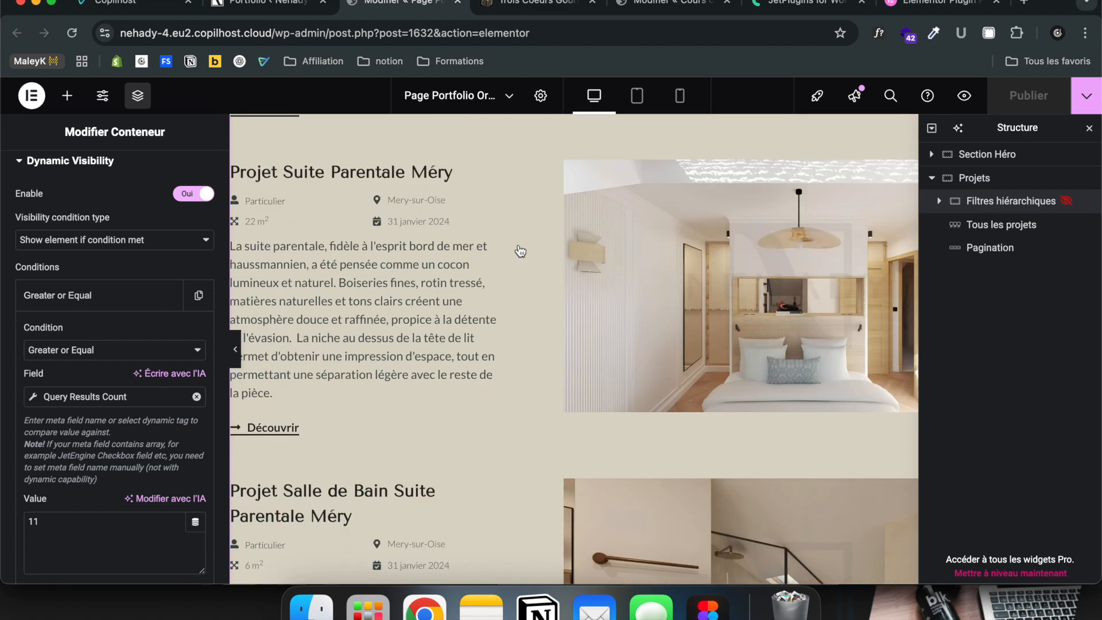
{"action": "scroll", "coordinate": [474, 313], "scroll_direction": "up", "scroll_amount": 7}
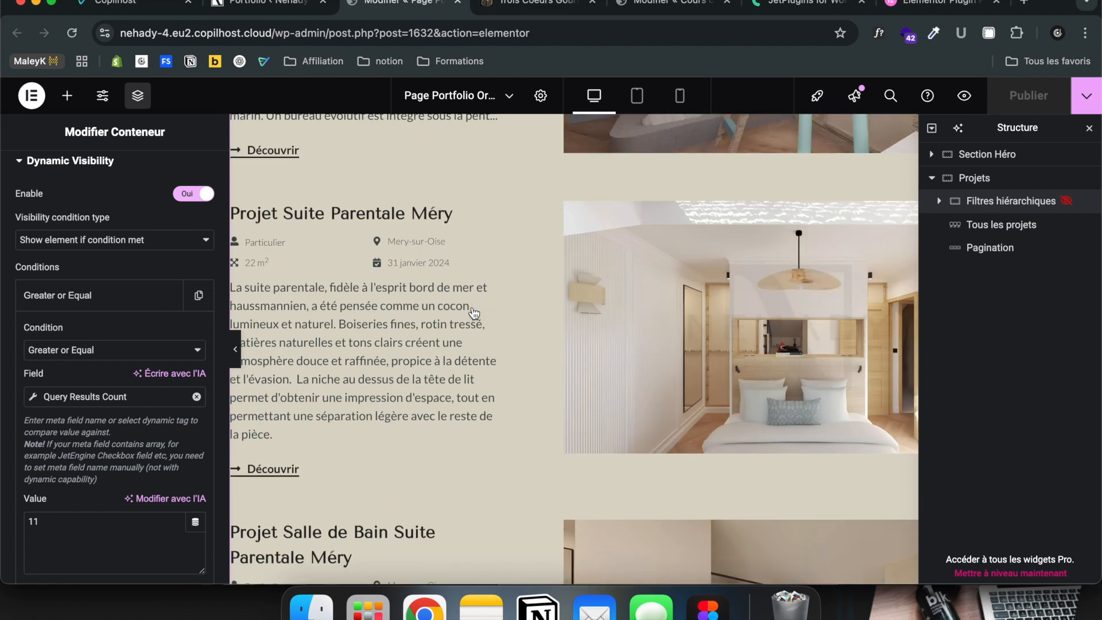
{"action": "scroll", "coordinate": [474, 313], "scroll_direction": "up", "scroll_amount": 10}
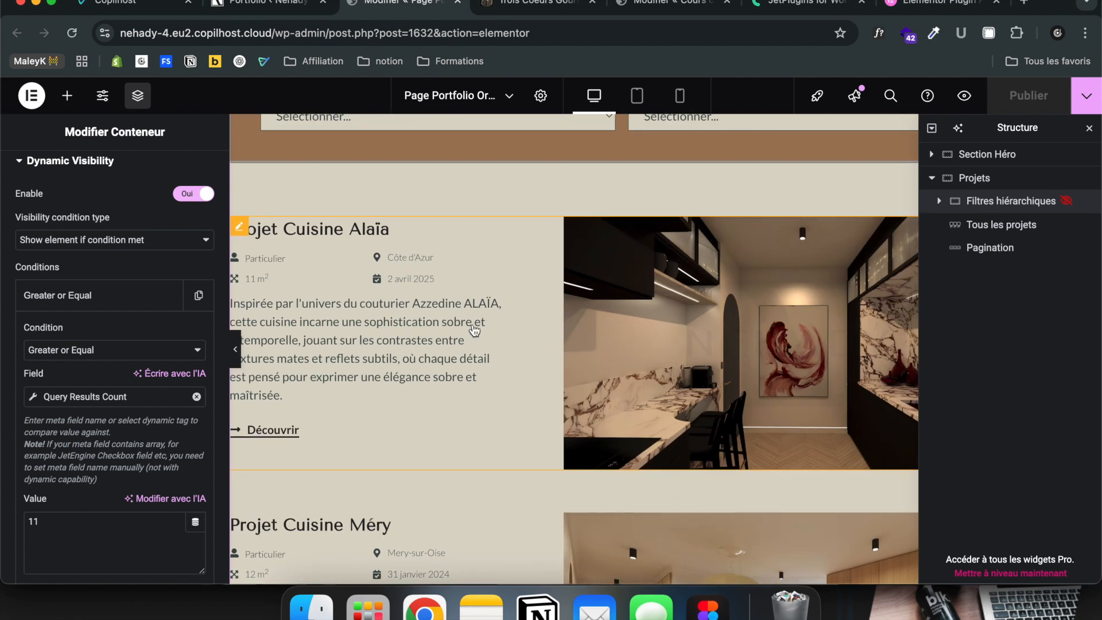
{"action": "scroll", "coordinate": [535, 342], "scroll_direction": "up", "scroll_amount": 2}
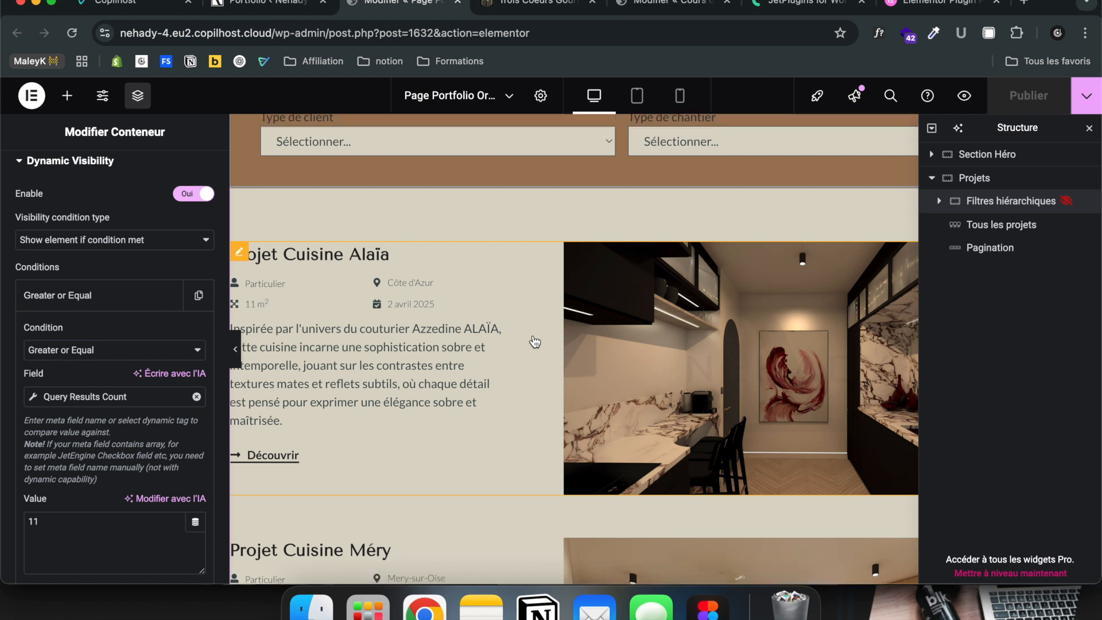
{"action": "scroll", "coordinate": [163, 391], "scroll_direction": "down", "scroll_amount": 5}
{"action": "scroll", "coordinate": [150, 411], "scroll_direction": "up", "scroll_amount": 6}
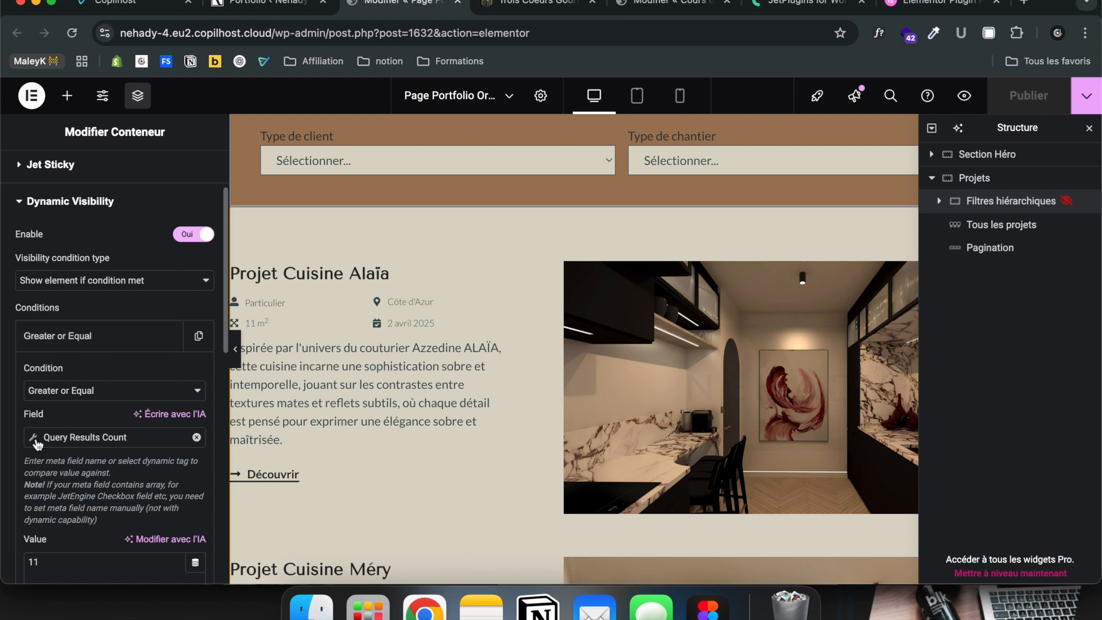
Collapse the filter container's Dynamic Visibility settings and view the canvas area above the filters
{"action": "left_click", "coordinate": [104, 202]}
{"action": "scroll", "coordinate": [553, 319], "scroll_direction": "up", "scroll_amount": 2}
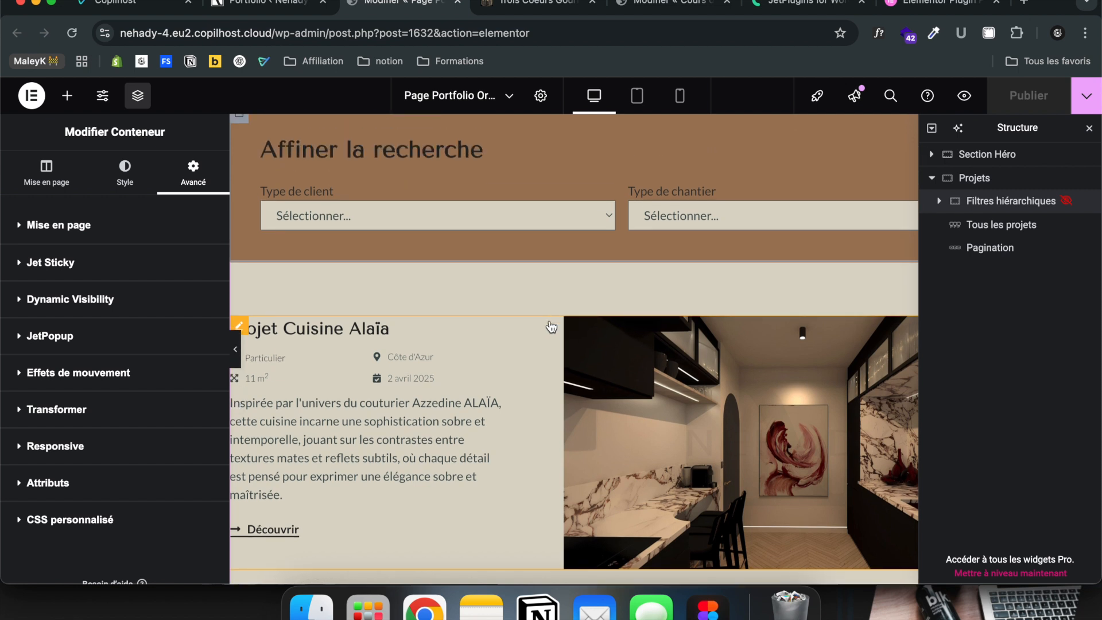
{"action": "scroll", "coordinate": [552, 333], "scroll_direction": "up", "scroll_amount": 10}
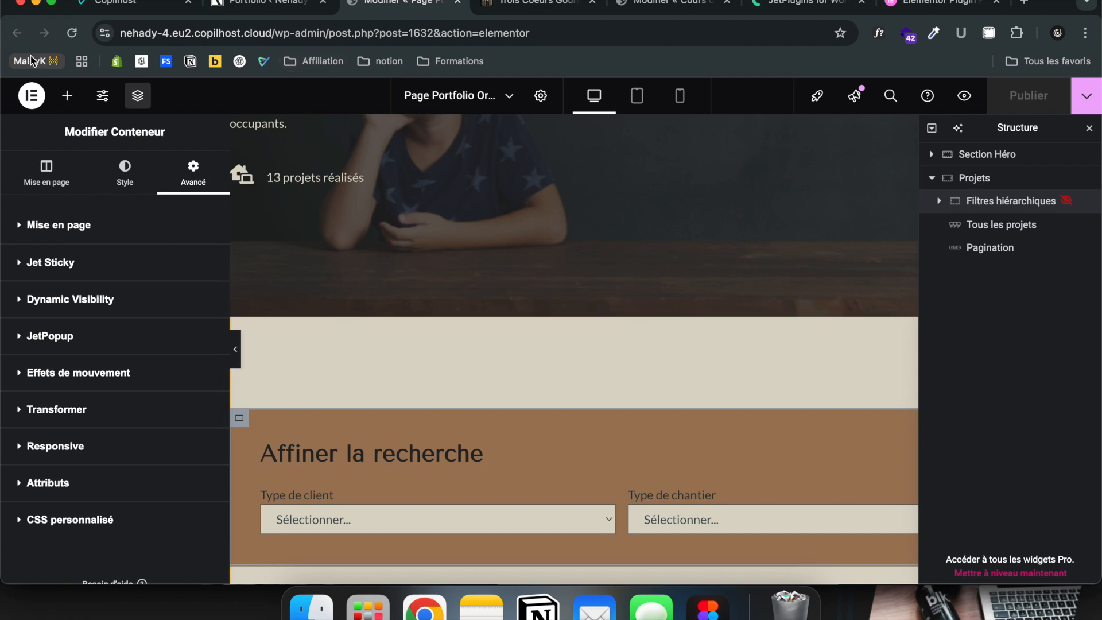
Exit the Elementor editor to the WordPress dashboard and open the list of all JetPopup popups
{"action": "left_click", "coordinate": [30, 97]}
{"action": "left_click", "coordinate": [88, 252]}
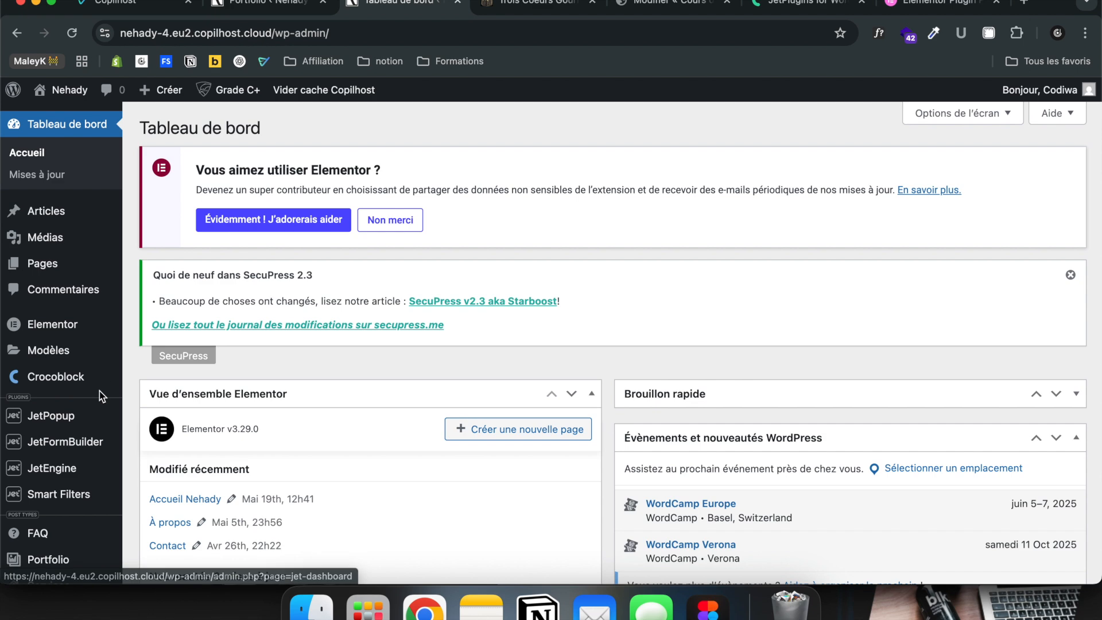
{"action": "scroll", "coordinate": [99, 391], "scroll_direction": "down", "scroll_amount": 2}
{"action": "mouse_move", "coordinate": [72, 363]}
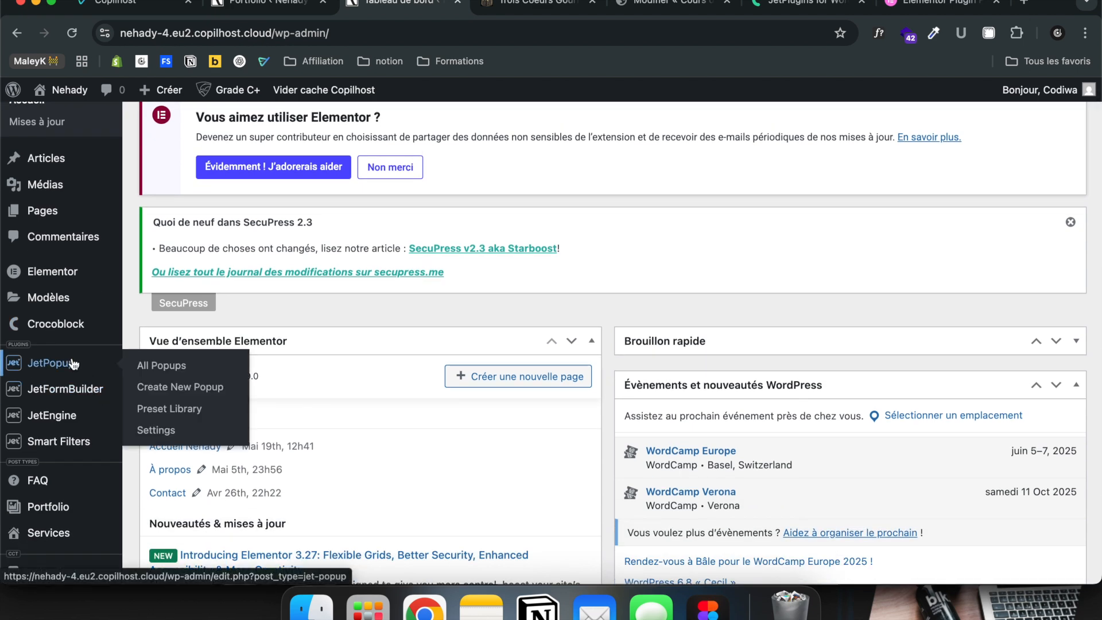
{"action": "left_click", "coordinate": [143, 367]}
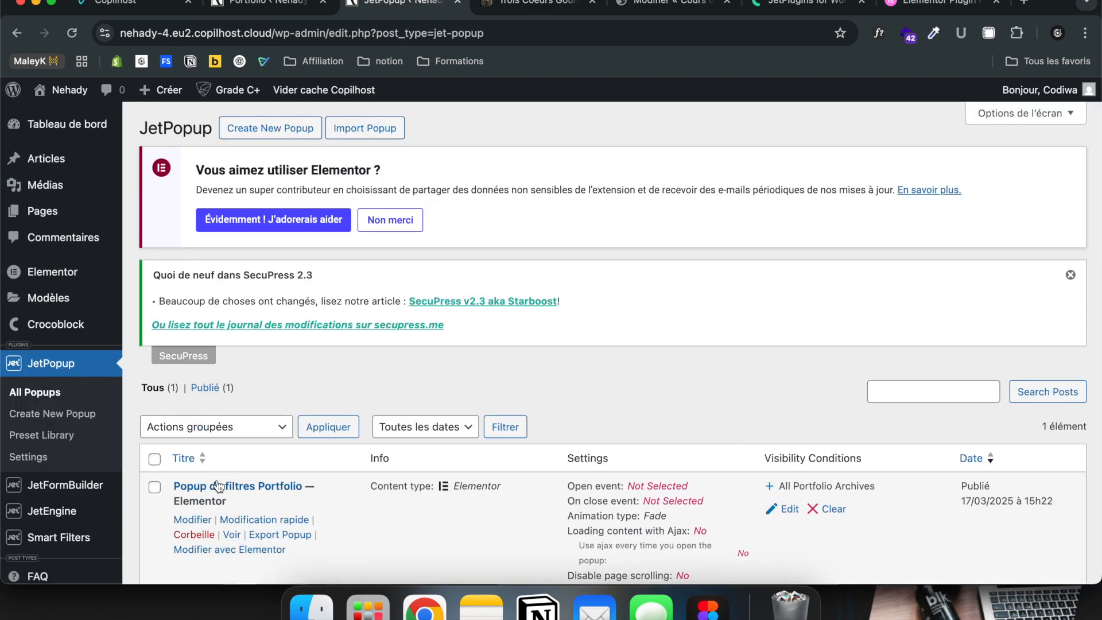
Examine the "Popup de filtres Portfolio" entry, including its settings, visibility conditions and available actions
{"action": "scroll", "coordinate": [219, 501], "scroll_direction": "down", "scroll_amount": 3}
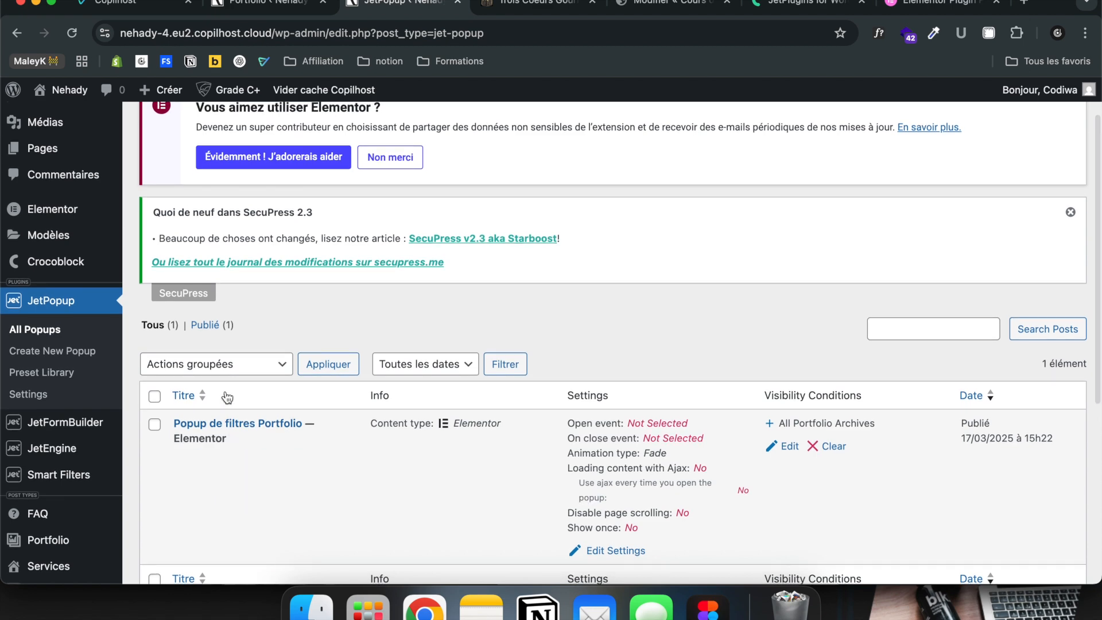
{"action": "scroll", "coordinate": [226, 397], "scroll_direction": "down", "scroll_amount": 4}
{"action": "scroll", "coordinate": [226, 397], "scroll_direction": "up", "scroll_amount": 6}
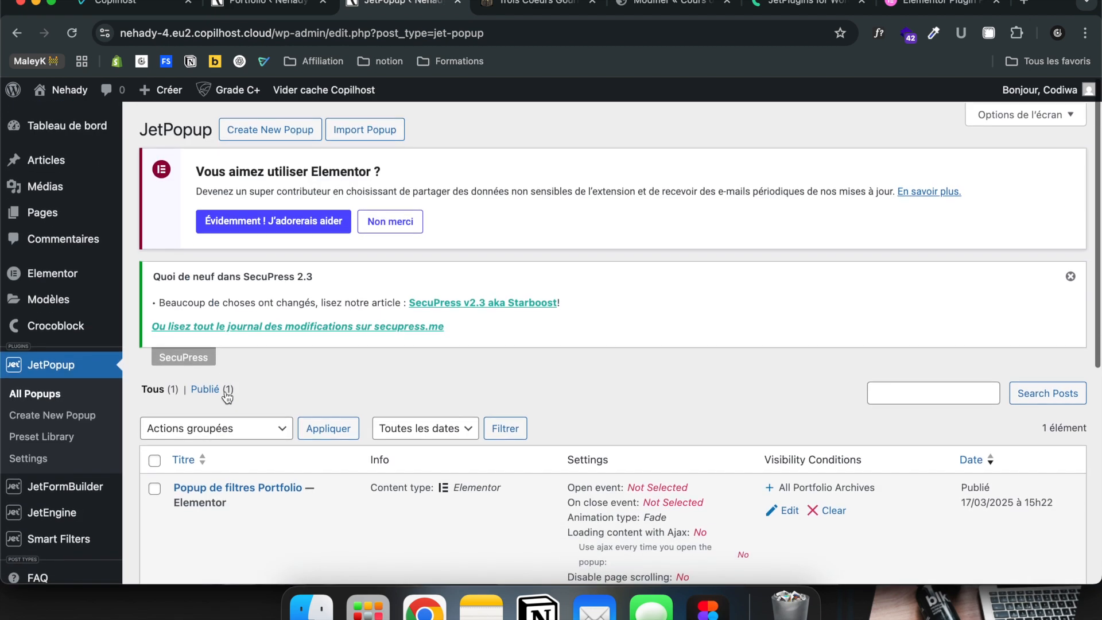
{"action": "scroll", "coordinate": [227, 398], "scroll_direction": "down", "scroll_amount": 6}
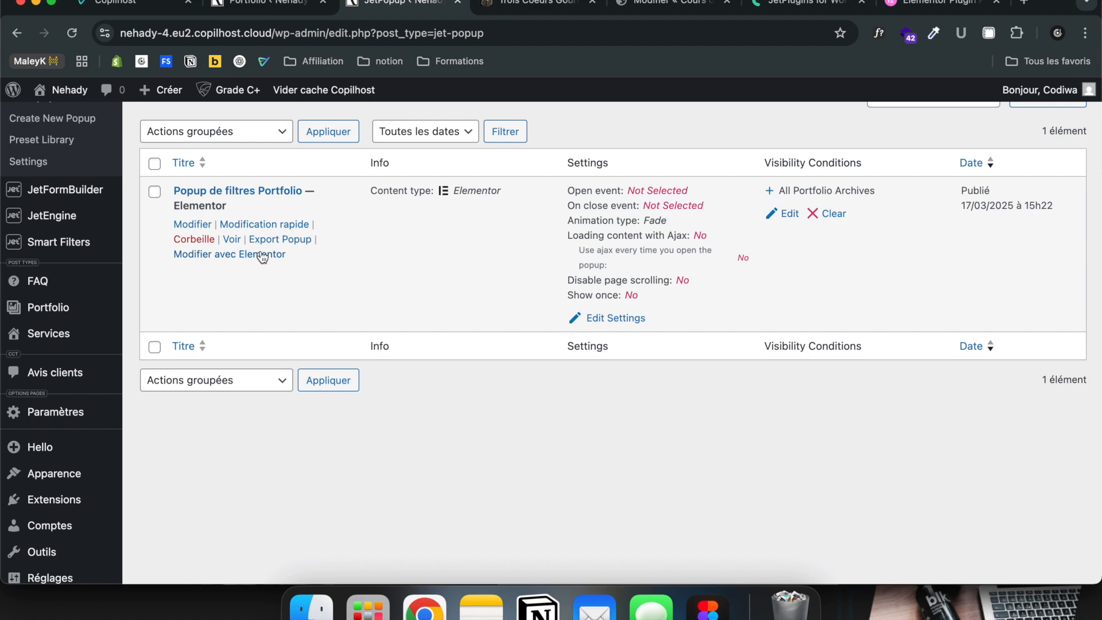
{"action": "scroll", "coordinate": [262, 256], "scroll_direction": "up", "scroll_amount": 10}
{"action": "scroll", "coordinate": [262, 257], "scroll_direction": "down", "scroll_amount": 1}
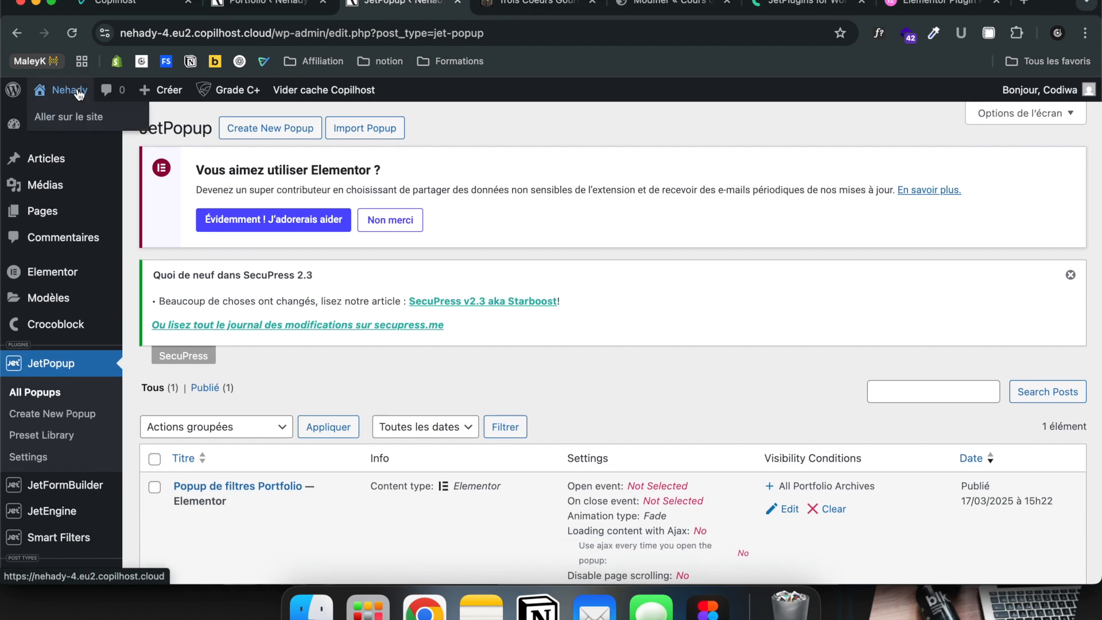
{"action": "mouse_move", "coordinate": [268, 505]}
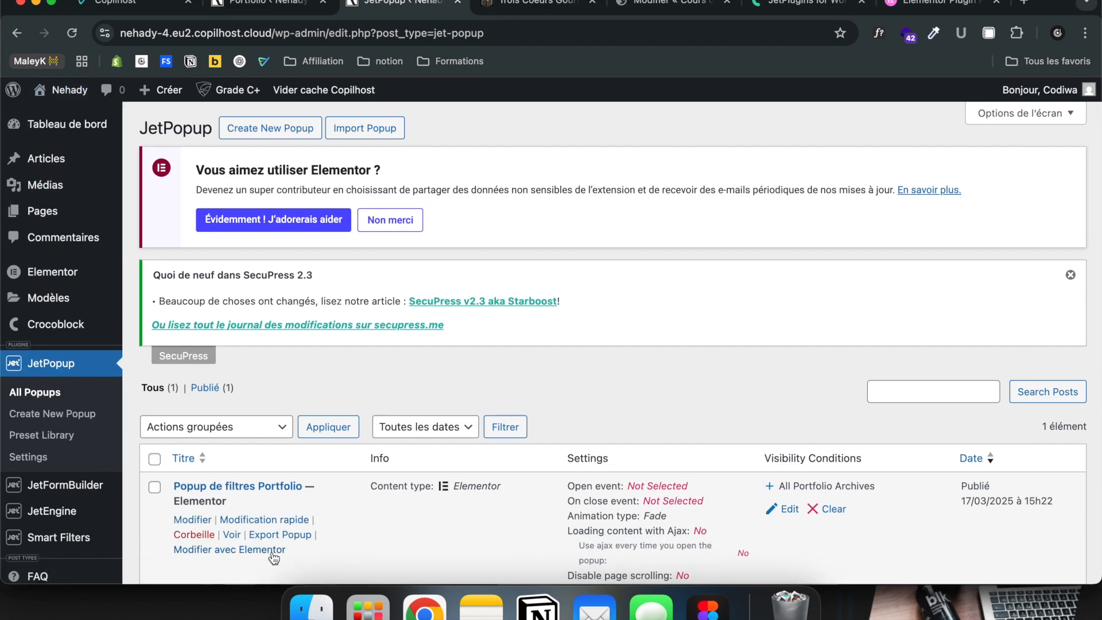
From the Portfolio entries list, visit the live Nehady site and open its Portfolio page
{"action": "left_click", "coordinate": [261, 8]}
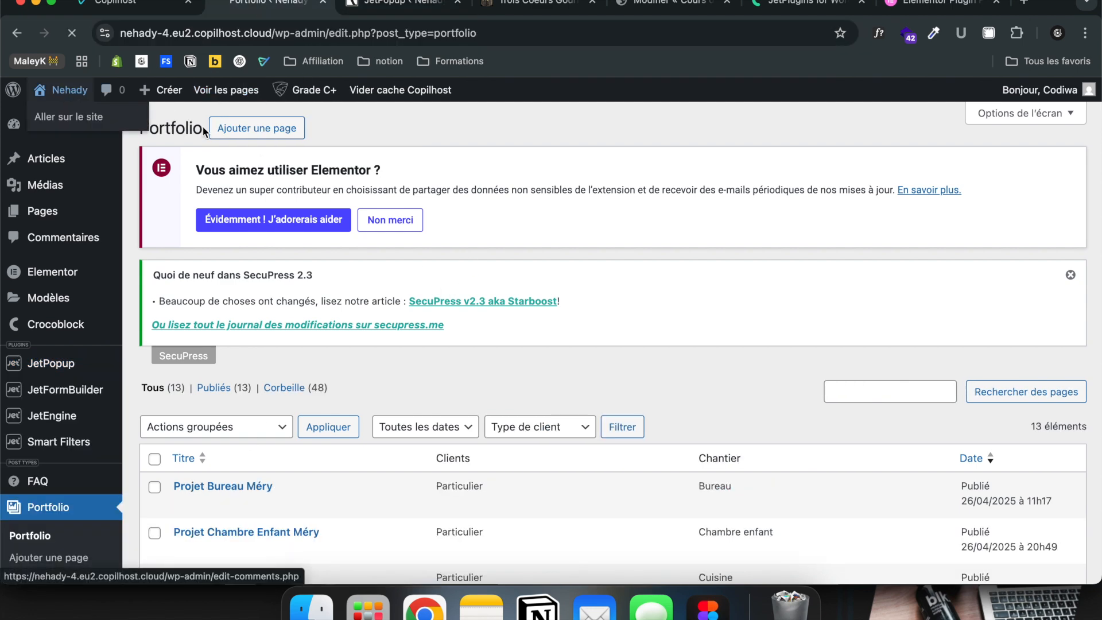
{"action": "left_click", "coordinate": [74, 107]}
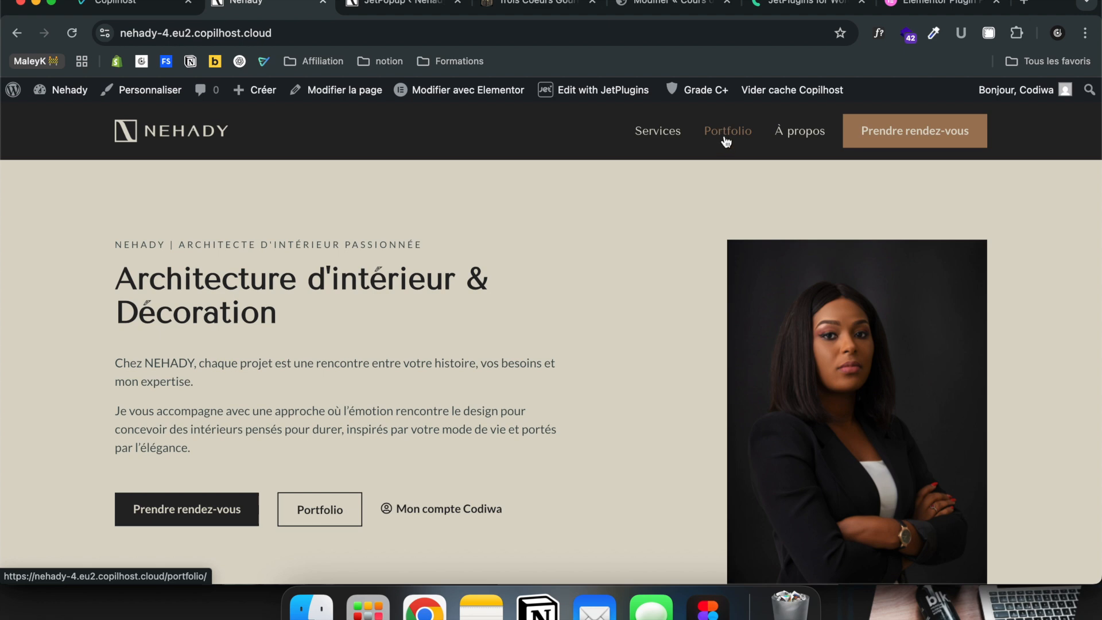
{"action": "left_click", "coordinate": [737, 140]}
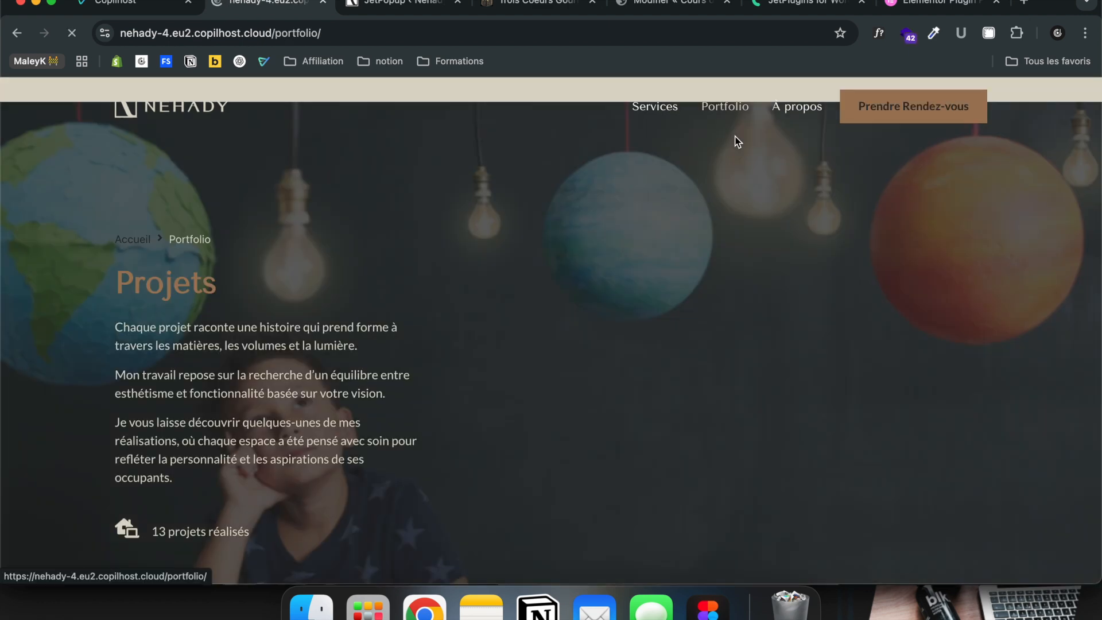
Look through the live Portfolio page, from the "Projets" hero section to the "Affiner la recherche" filters and first project
{"action": "scroll", "coordinate": [526, 290], "scroll_direction": "down", "scroll_amount": 10}
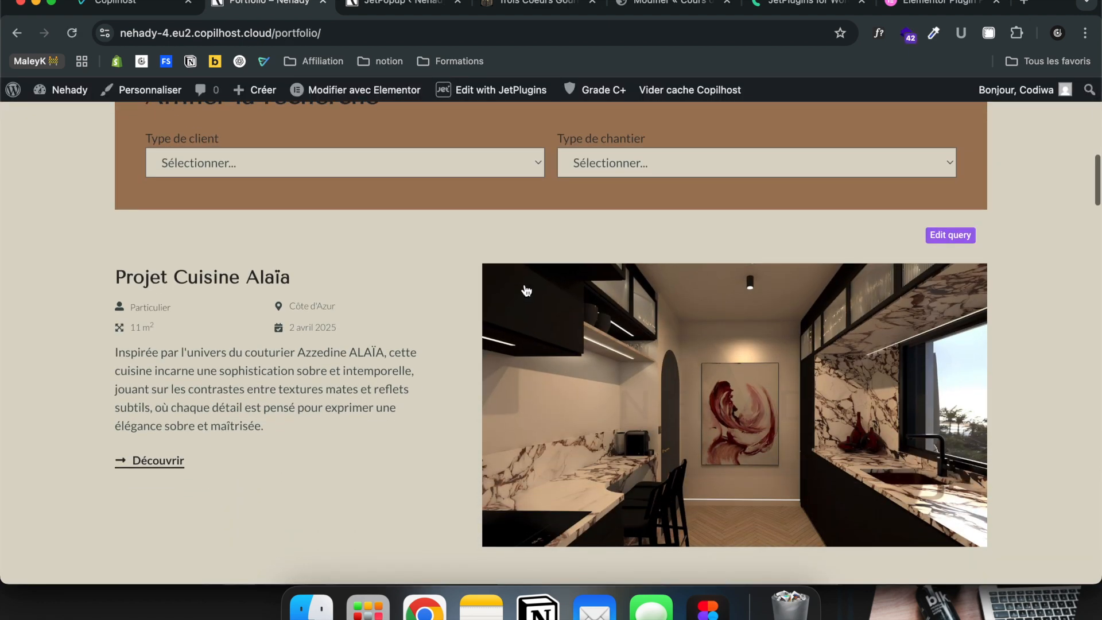
{"action": "scroll", "coordinate": [526, 290], "scroll_direction": "up", "scroll_amount": 7}
{"action": "scroll", "coordinate": [527, 290], "scroll_direction": "up", "scroll_amount": 5}
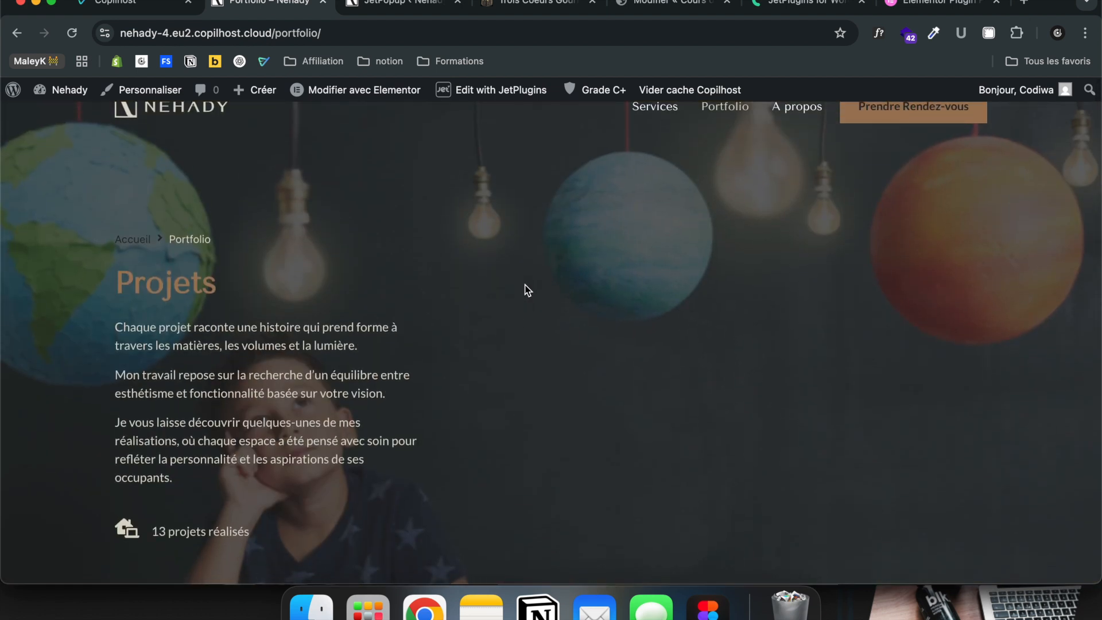
{"action": "scroll", "coordinate": [525, 305], "scroll_direction": "down", "scroll_amount": 1}
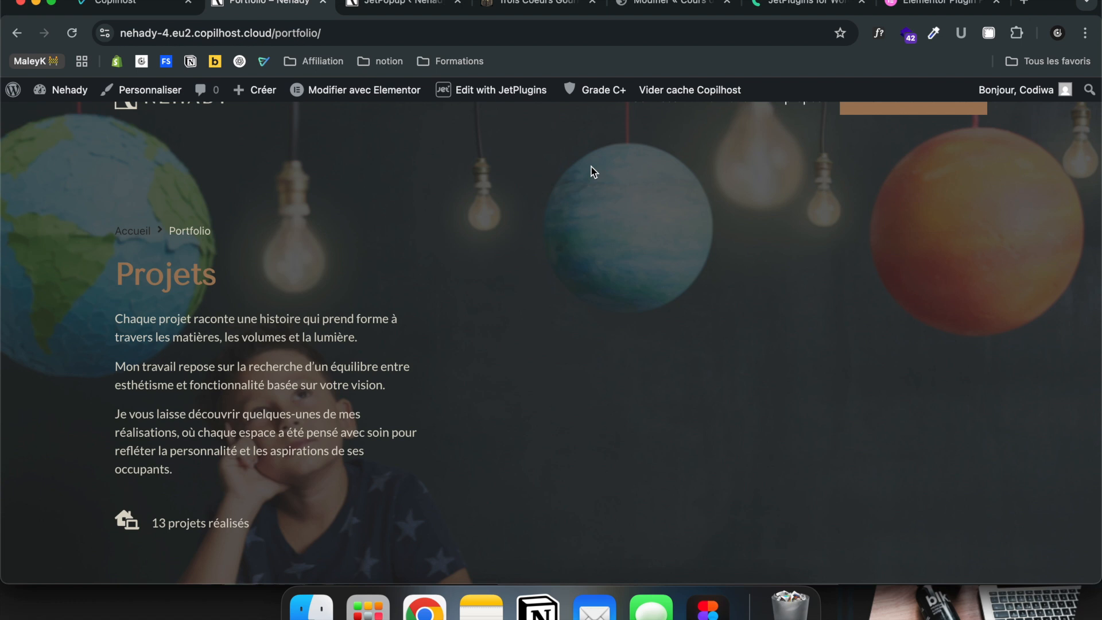
{"action": "scroll", "coordinate": [591, 167], "scroll_direction": "down", "scroll_amount": 1}
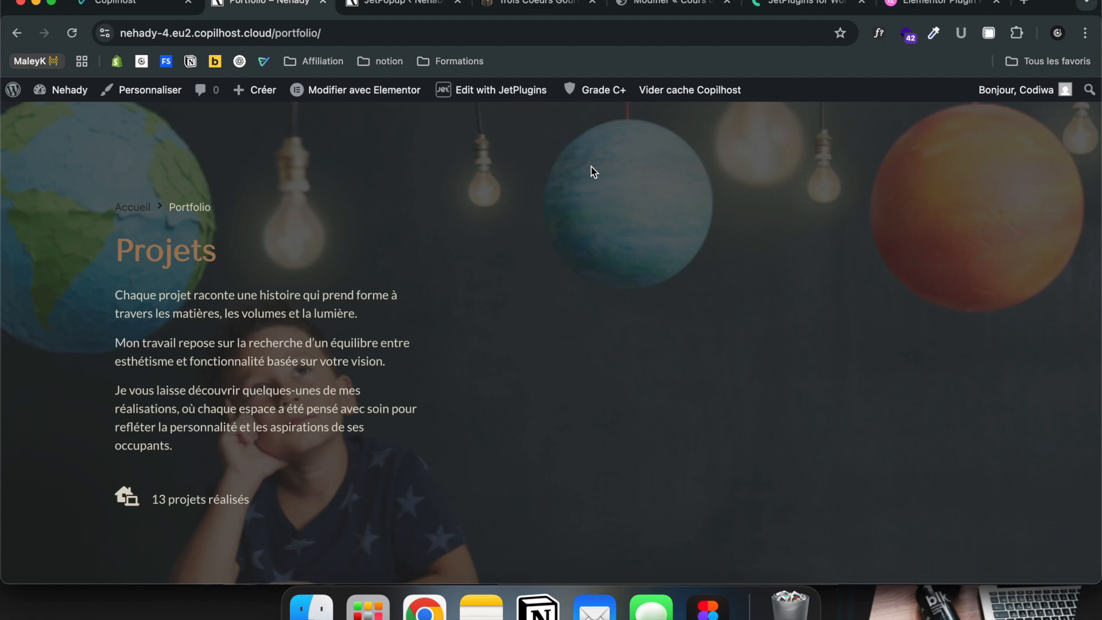
{"action": "scroll", "coordinate": [591, 207], "scroll_direction": "down", "scroll_amount": 10}
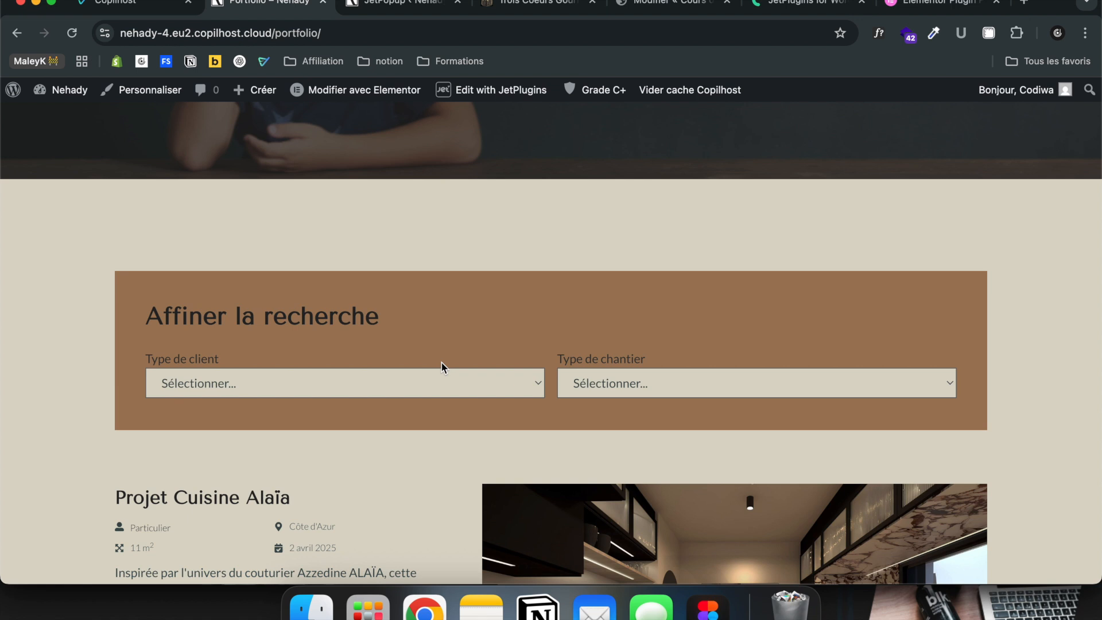
{"action": "scroll", "coordinate": [443, 366], "scroll_direction": "down", "scroll_amount": 2}
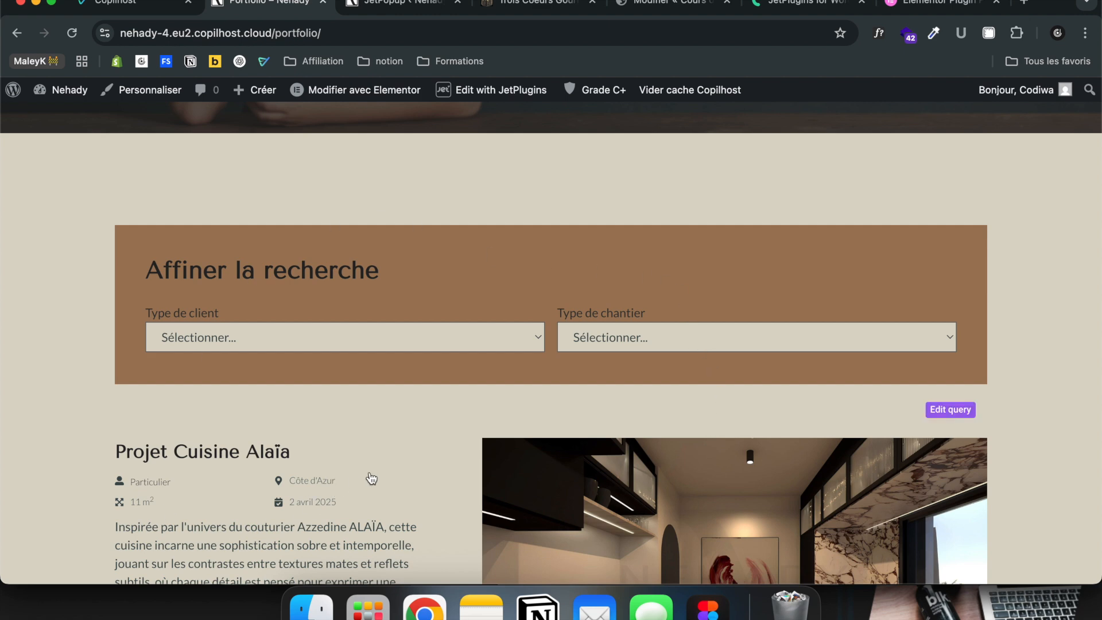
{"action": "scroll", "coordinate": [373, 479], "scroll_direction": "down", "scroll_amount": 4}
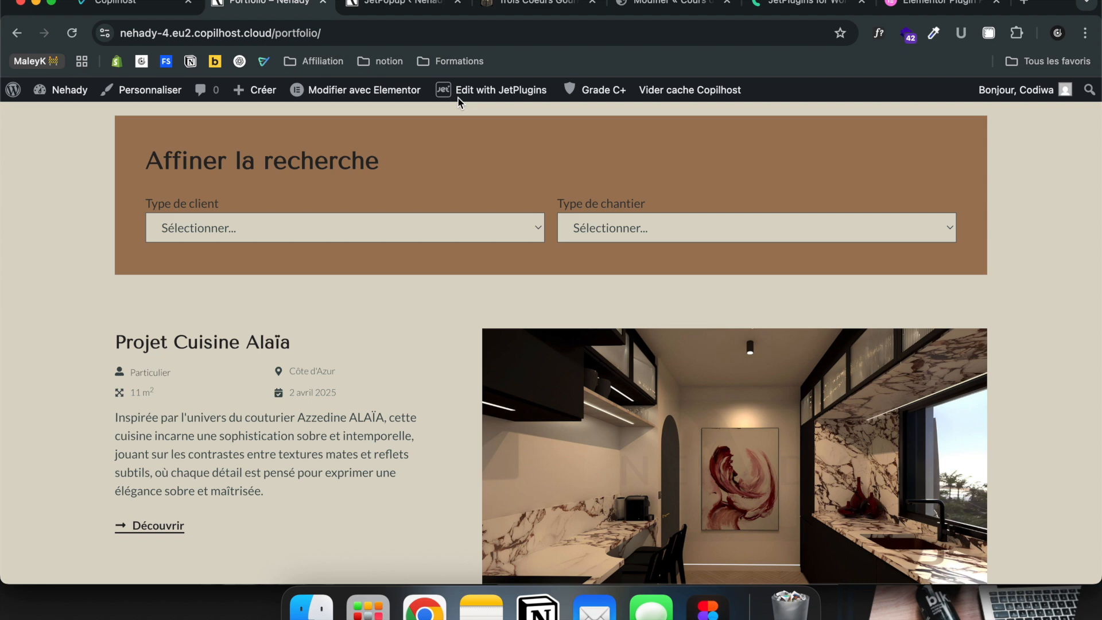
View the JetPlugins templates and queries used on the live Portfolio page, and return to the WordPress dashboard
{"action": "left_click", "coordinate": [410, 12]}
{"action": "left_click", "coordinate": [269, 11]}
{"action": "mouse_move", "coordinate": [494, 90]}
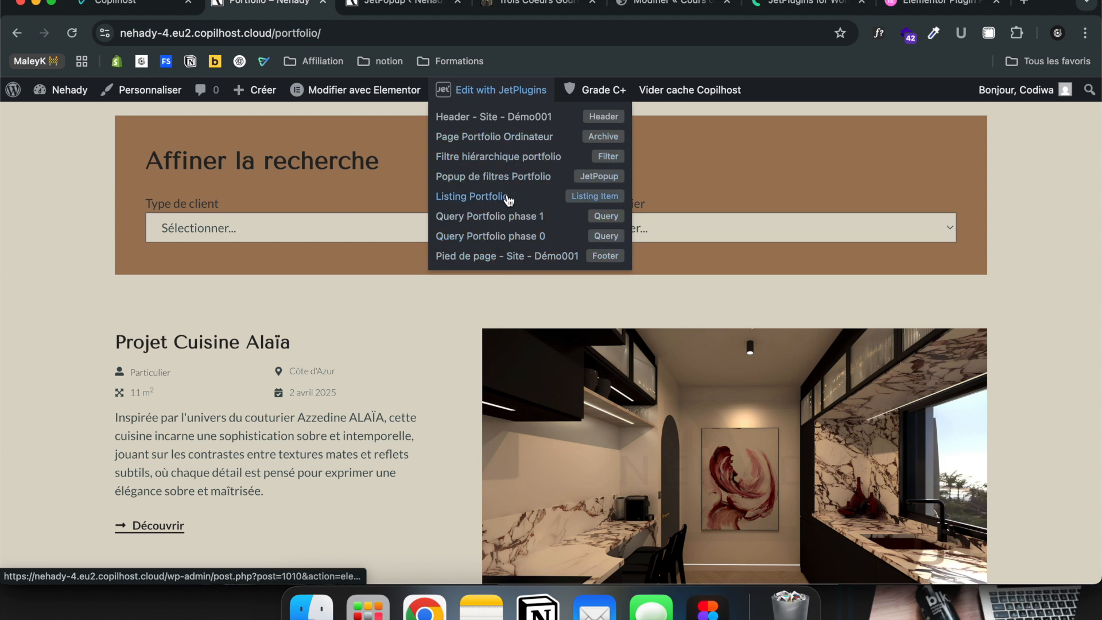
{"action": "mouse_move", "coordinate": [68, 90]}
{"action": "left_click", "coordinate": [71, 119]}
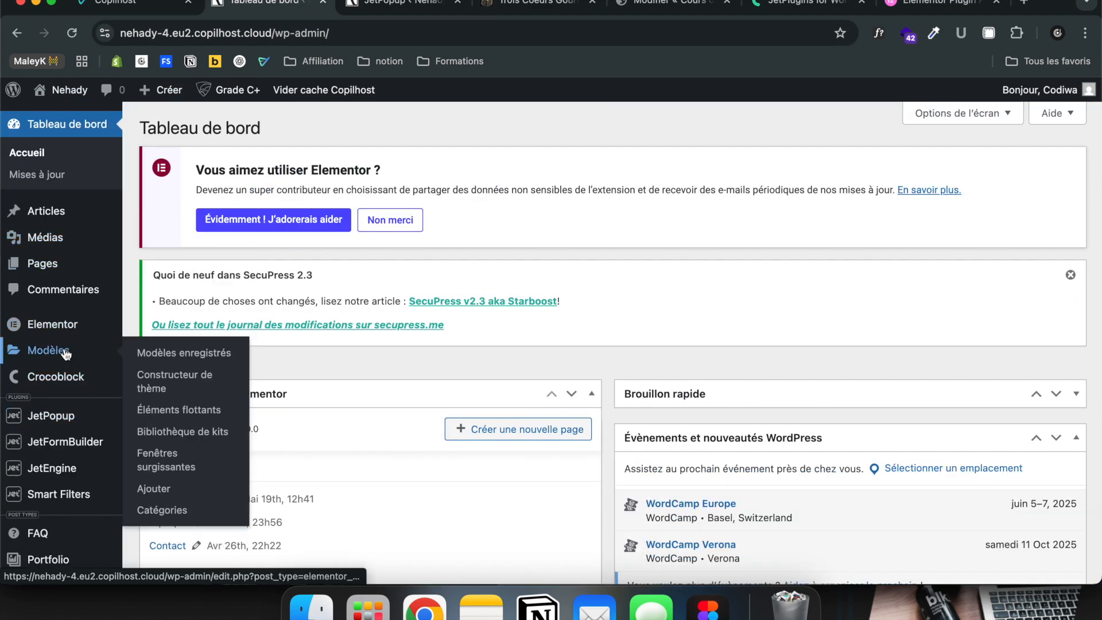
Open the Crocoblock Theme Builder and show the templates assigned to all archives of the Portfolio post type
{"action": "mouse_move", "coordinate": [63, 377]}
{"action": "left_click", "coordinate": [178, 464]}
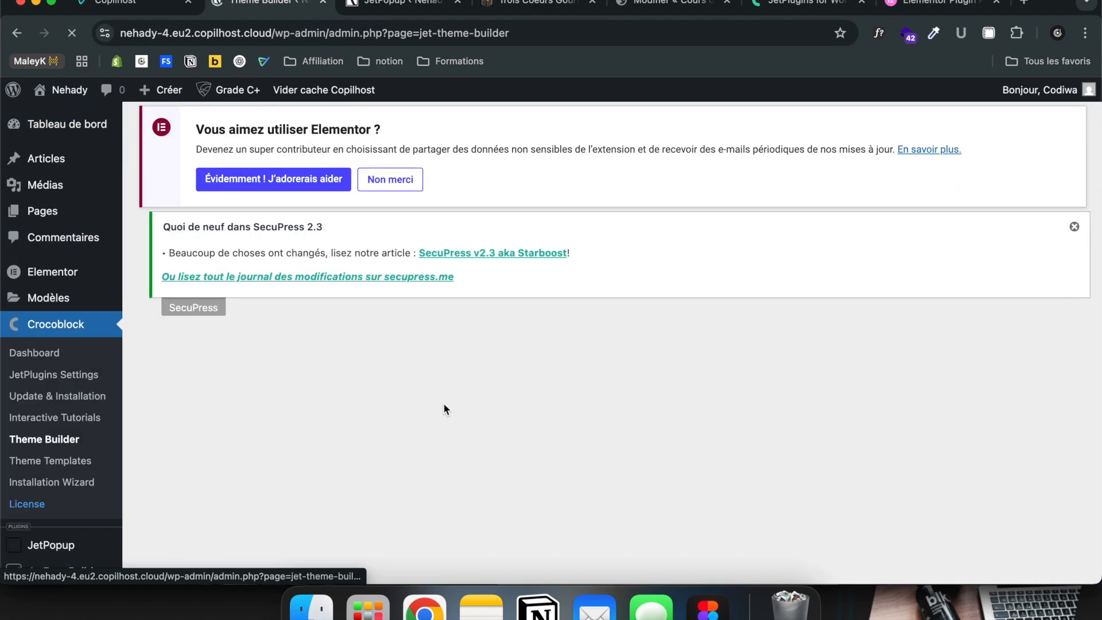
{"action": "scroll", "coordinate": [489, 404], "scroll_direction": "down", "scroll_amount": 4}
{"action": "scroll", "coordinate": [490, 406], "scroll_direction": "down", "scroll_amount": 6}
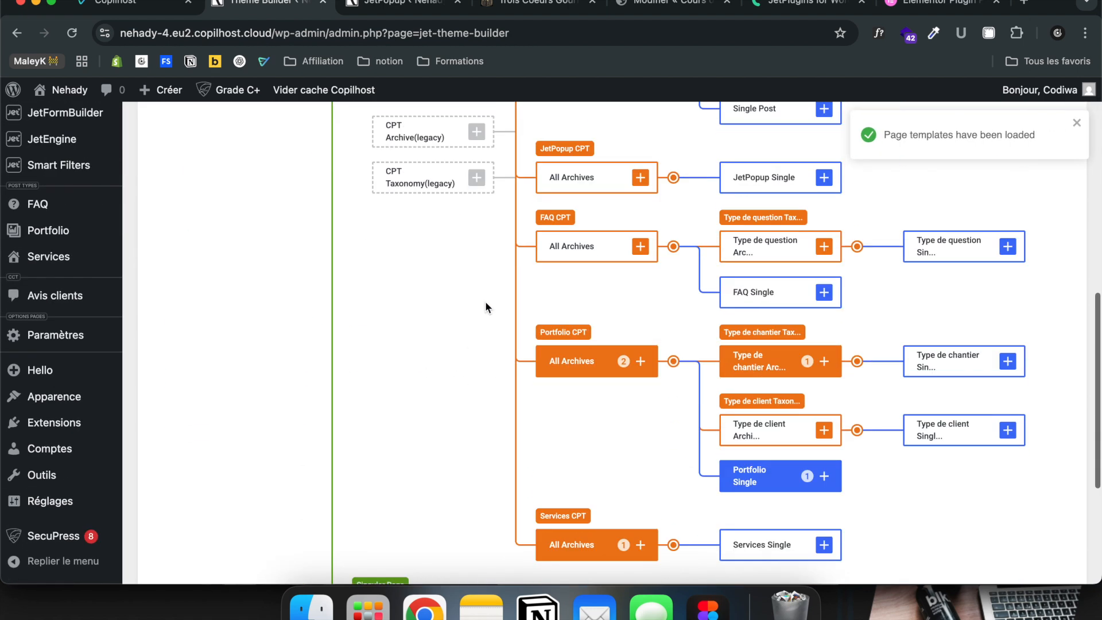
{"action": "left_click", "coordinate": [572, 368]}
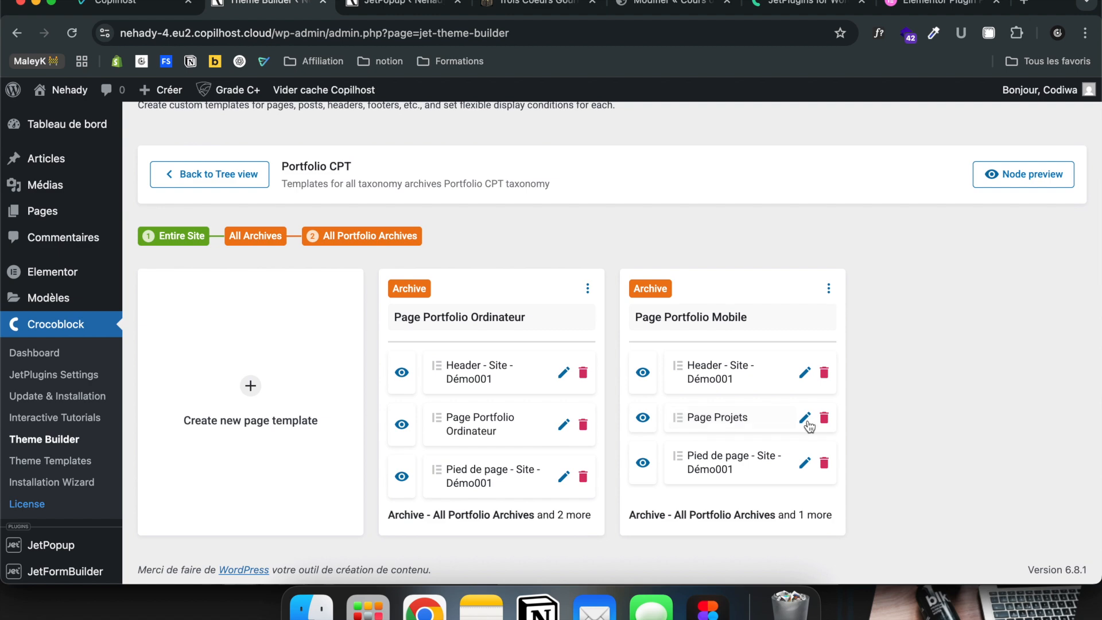
Open the "Page Projets" template of "Page Portfolio Mobile" in Elementor and look through its mobile preview
{"action": "left_click", "coordinate": [805, 418]}
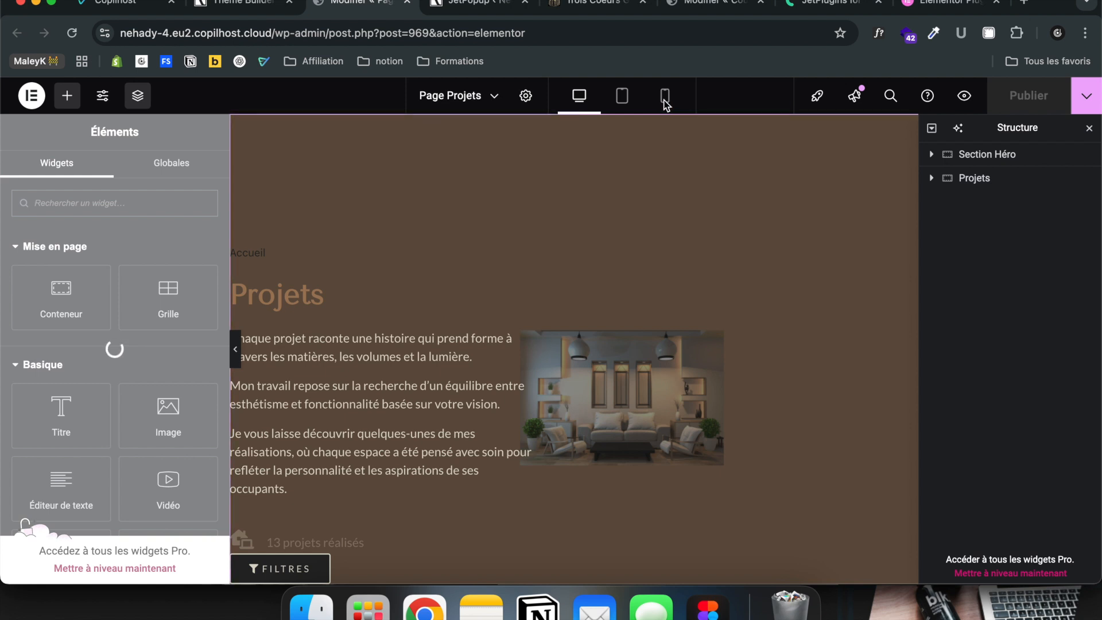
{"action": "left_click", "coordinate": [665, 102]}
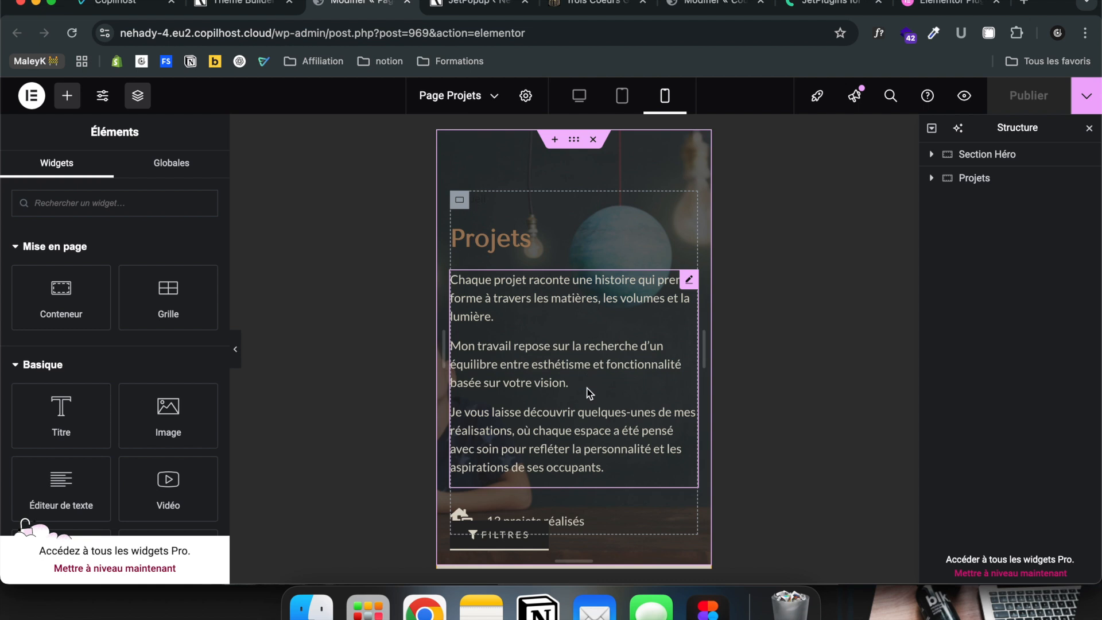
{"action": "scroll", "coordinate": [591, 413], "scroll_direction": "down", "scroll_amount": 5}
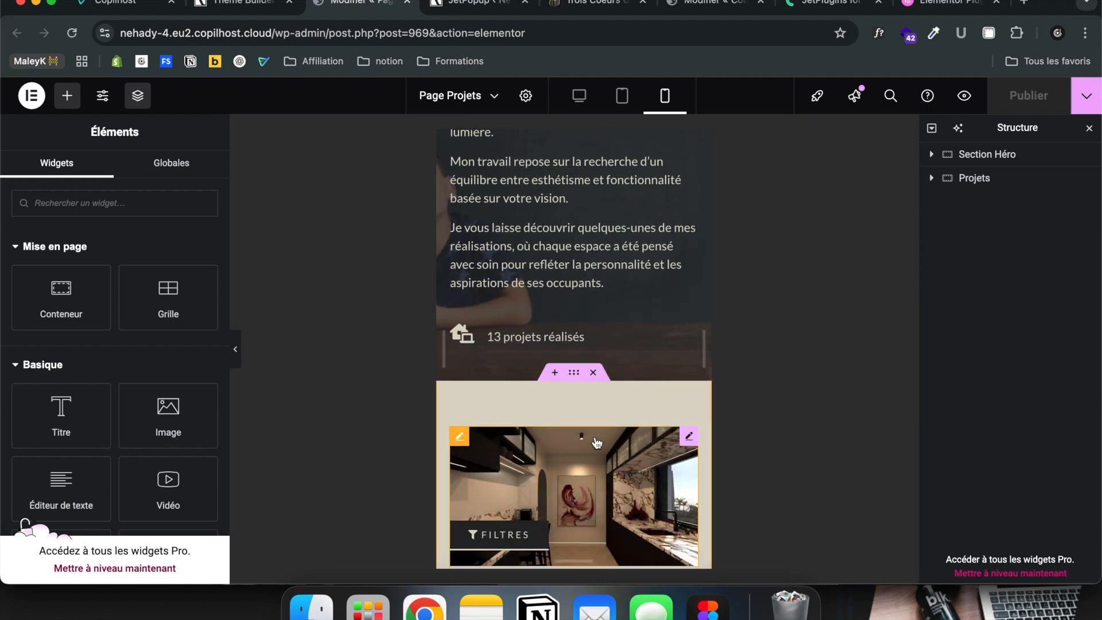
{"action": "scroll", "coordinate": [597, 442], "scroll_direction": "down", "scroll_amount": 6}
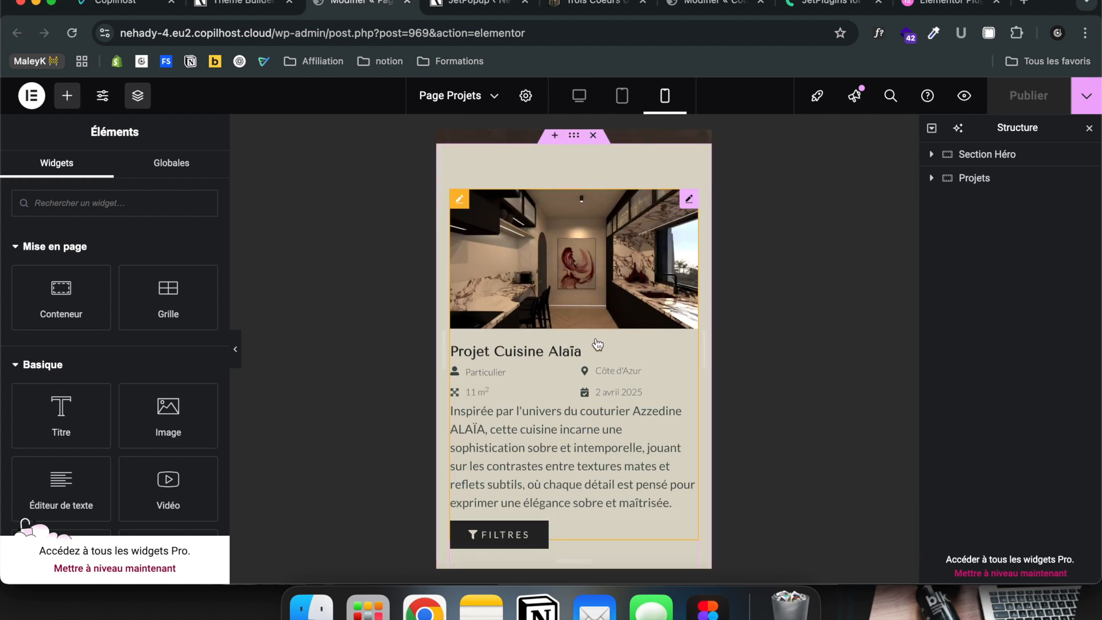
{"action": "scroll", "coordinate": [597, 341], "scroll_direction": "down", "scroll_amount": 5}
{"action": "scroll", "coordinate": [596, 349], "scroll_direction": "up", "scroll_amount": 5}
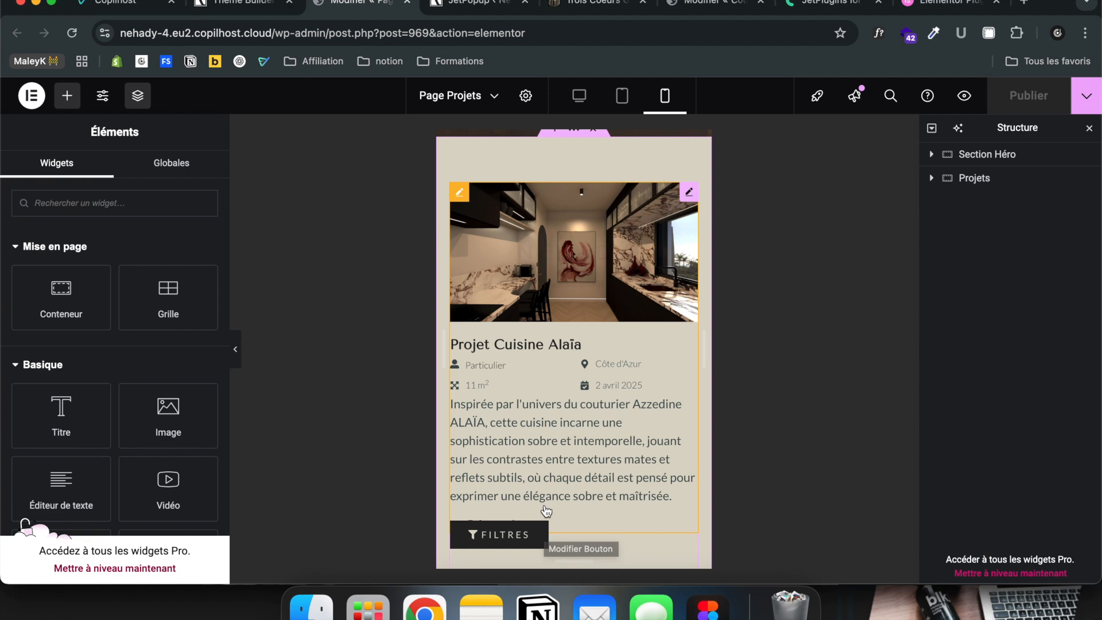
{"action": "scroll", "coordinate": [590, 353], "scroll_direction": "up", "scroll_amount": 3}
{"action": "scroll", "coordinate": [588, 352], "scroll_direction": "down", "scroll_amount": 1}
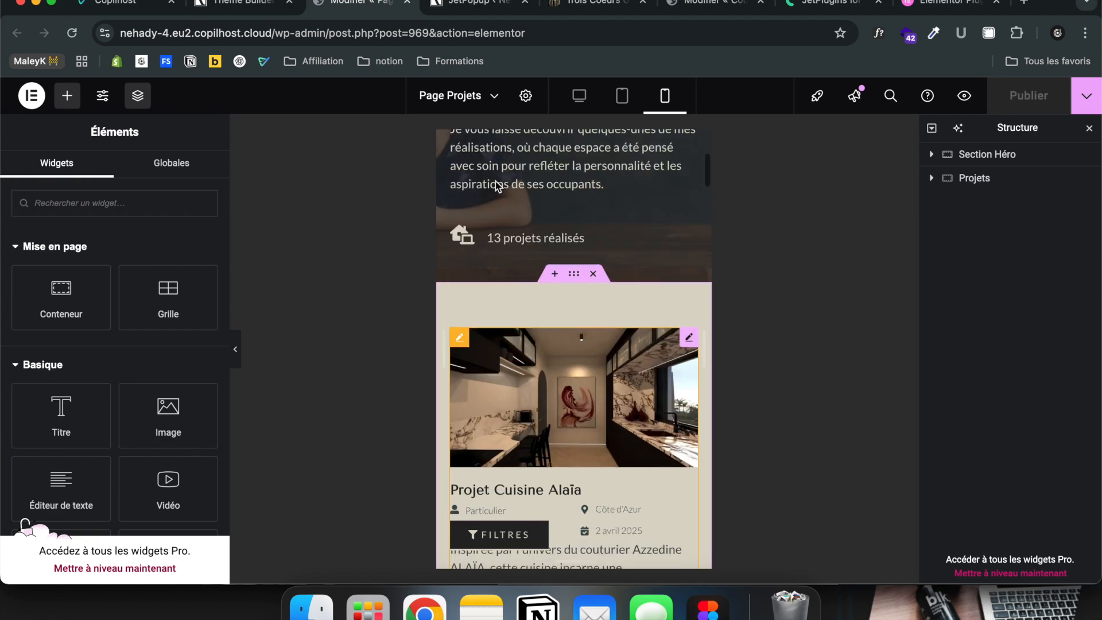
View the "Affiner la recherche" filters on the live Portfolio page for comparison, and return to the "Page Projets" editor
{"action": "left_click", "coordinate": [244, 5]}
{"action": "left_click", "coordinate": [479, 9]}
{"action": "left_click", "coordinate": [244, 7]}
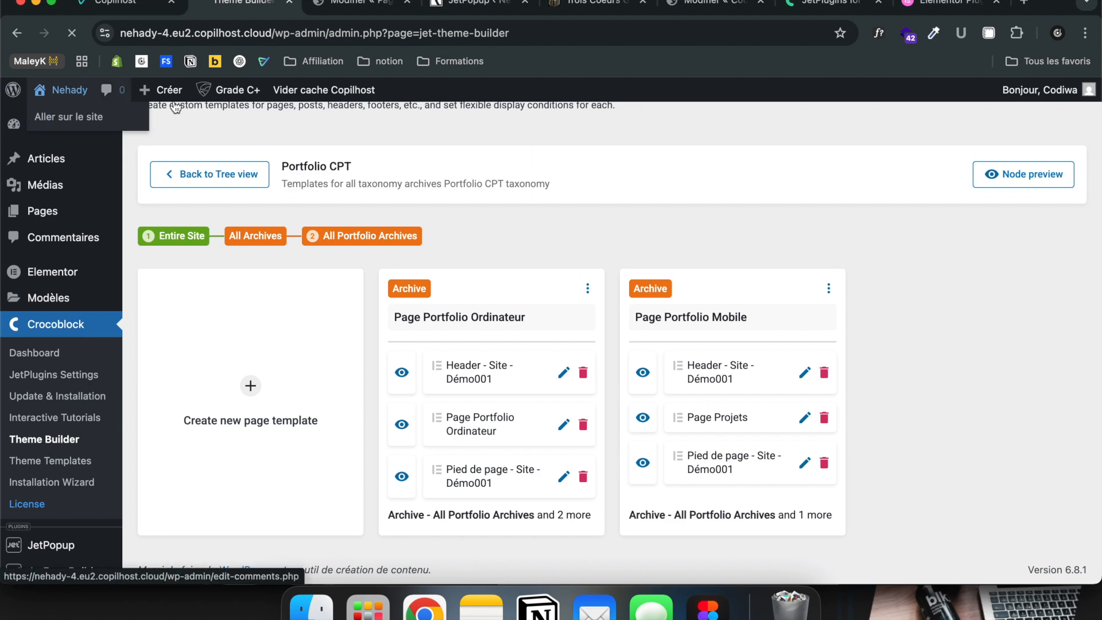
{"action": "left_click", "coordinate": [63, 117]}
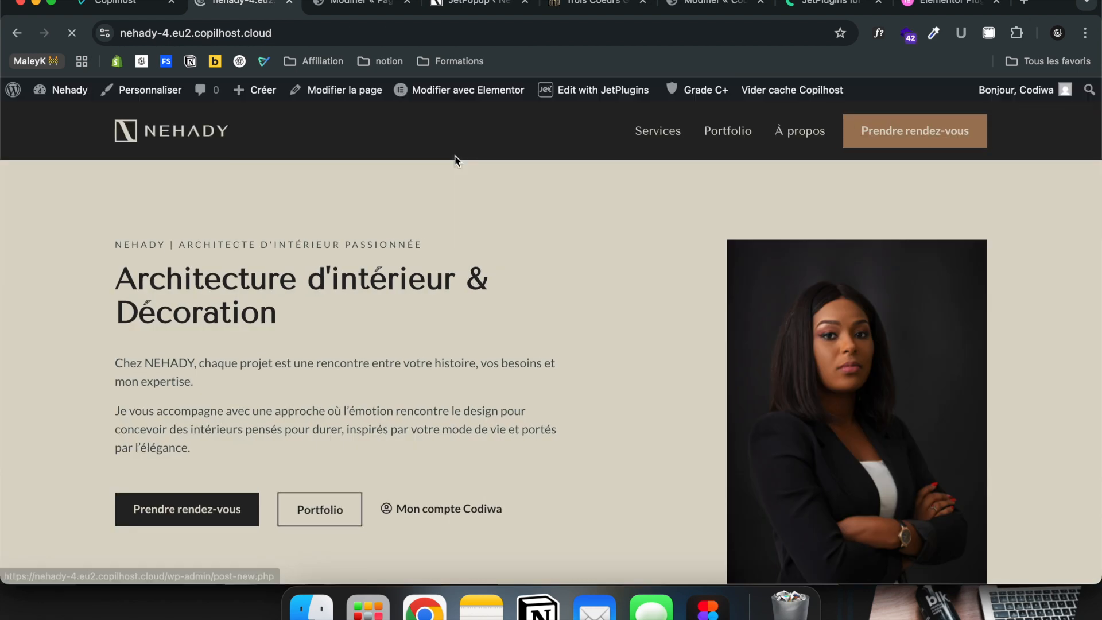
{"action": "left_click", "coordinate": [742, 136]}
{"action": "scroll", "coordinate": [563, 446], "scroll_direction": "down", "scroll_amount": 8}
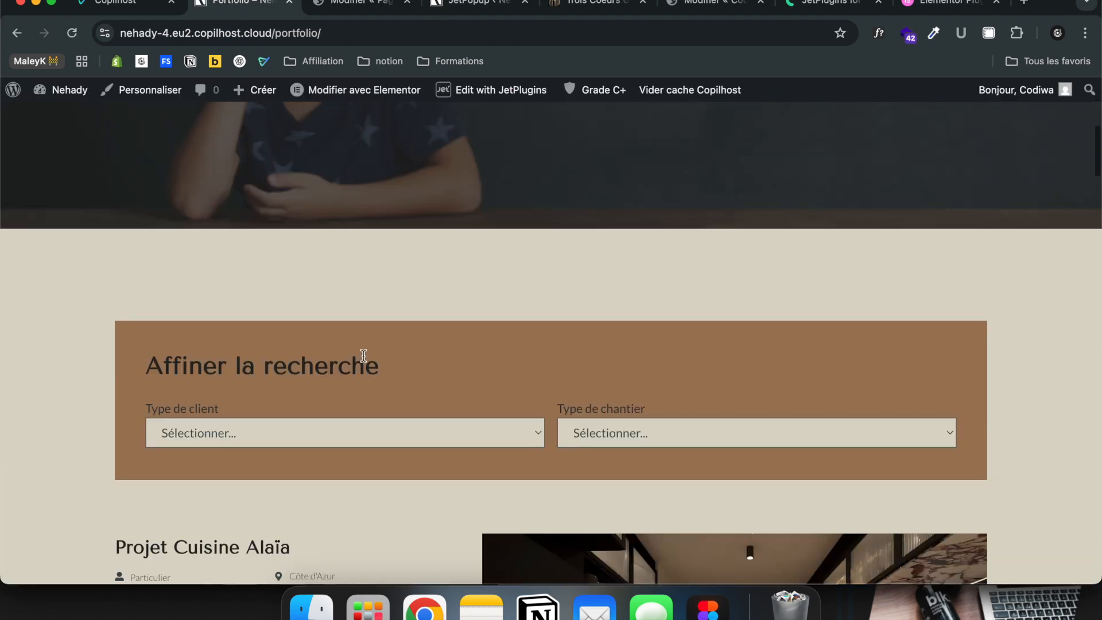
{"action": "left_click", "coordinate": [345, 9]}
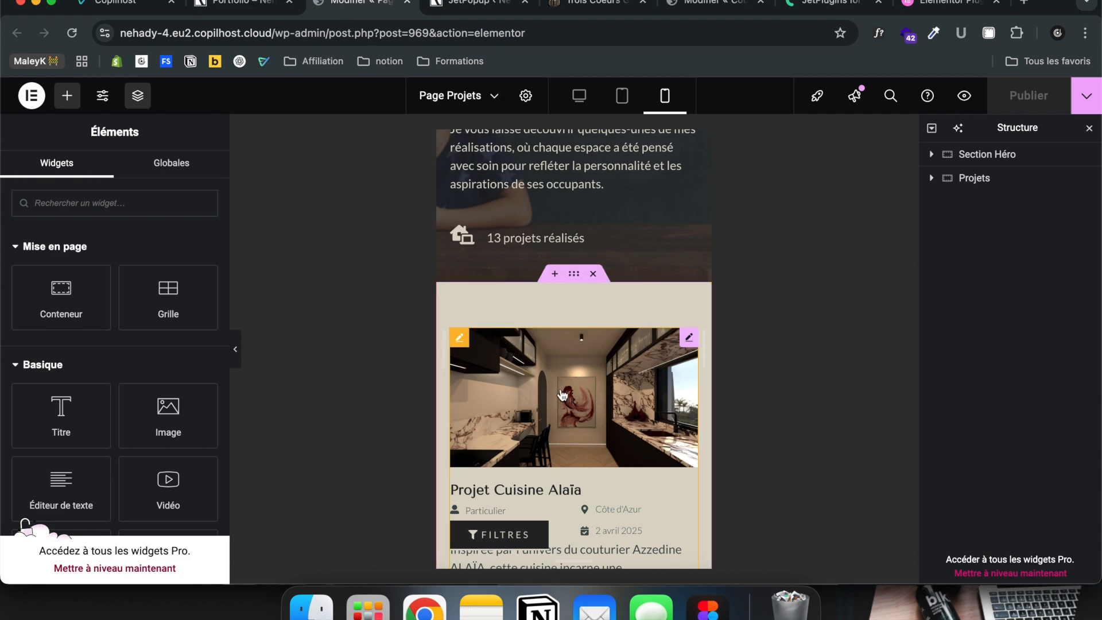
Look through the first projects in the mobile preview and how the floating "Filtres" button sits over them
{"action": "scroll", "coordinate": [563, 395], "scroll_direction": "down", "scroll_amount": 8}
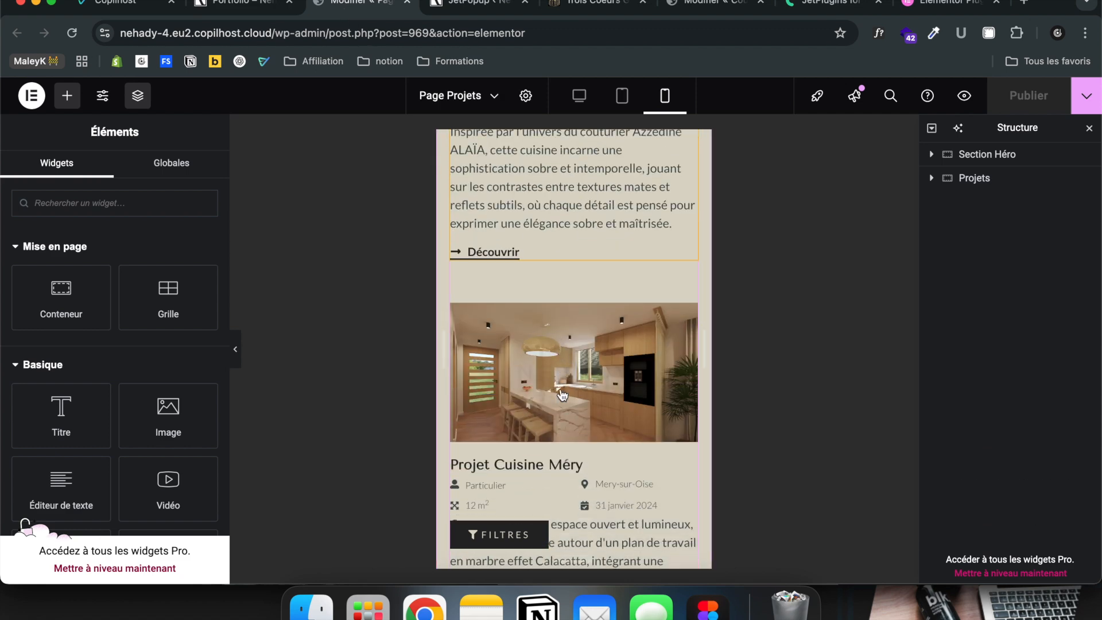
{"action": "scroll", "coordinate": [562, 395], "scroll_direction": "up", "scroll_amount": 3}
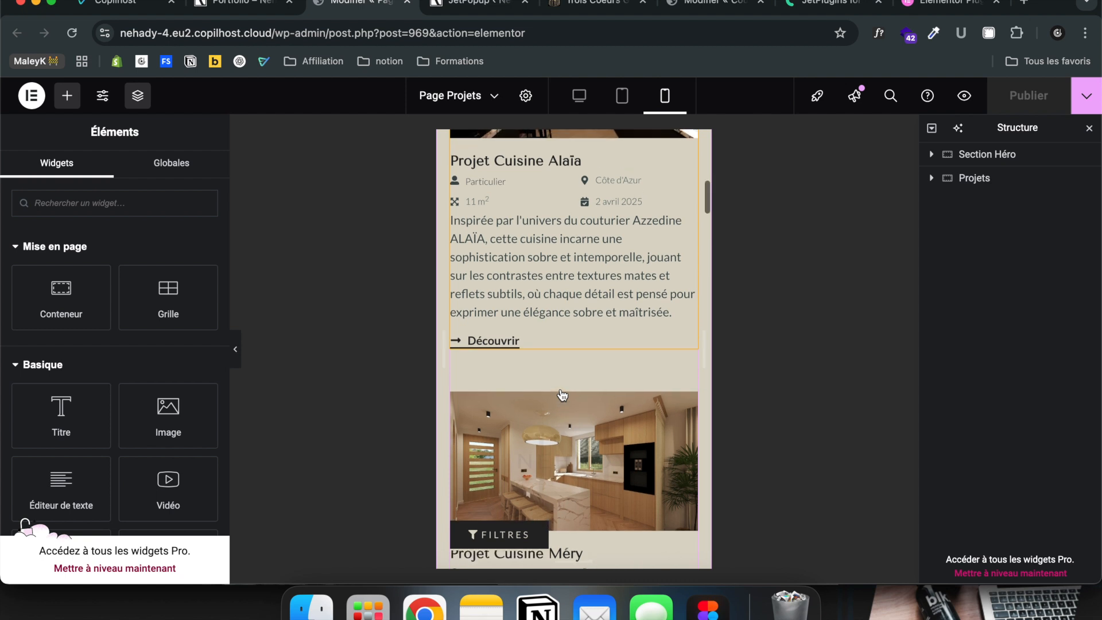
{"action": "scroll", "coordinate": [562, 395], "scroll_direction": "up", "scroll_amount": 10}
{"action": "scroll", "coordinate": [562, 395], "scroll_direction": "up", "scroll_amount": 1}
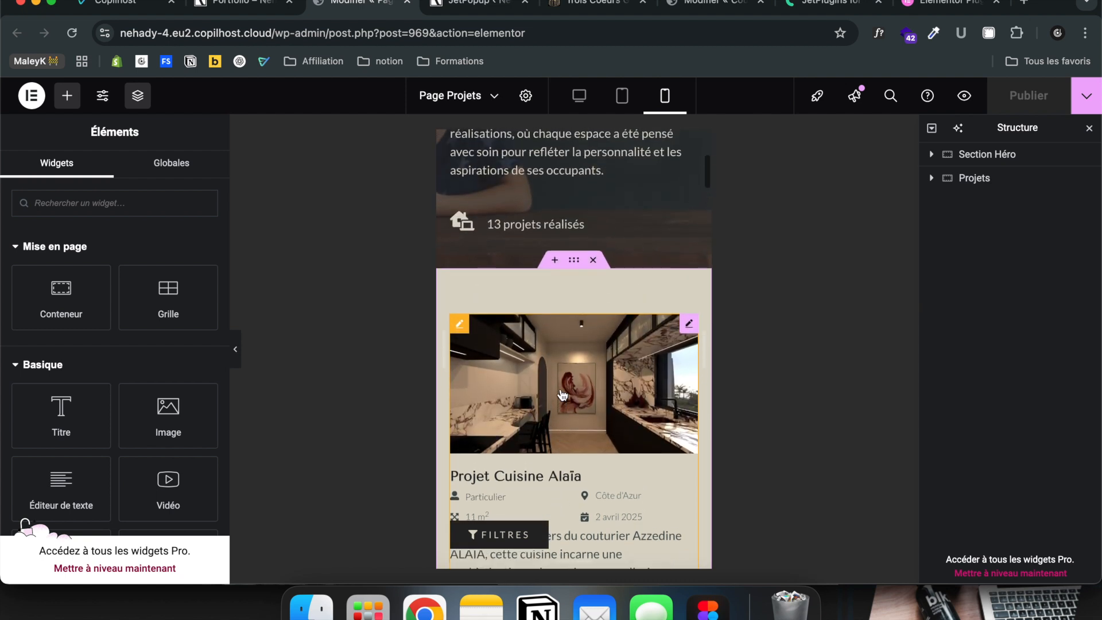
{"action": "scroll", "coordinate": [503, 354], "scroll_direction": "down", "scroll_amount": 8}
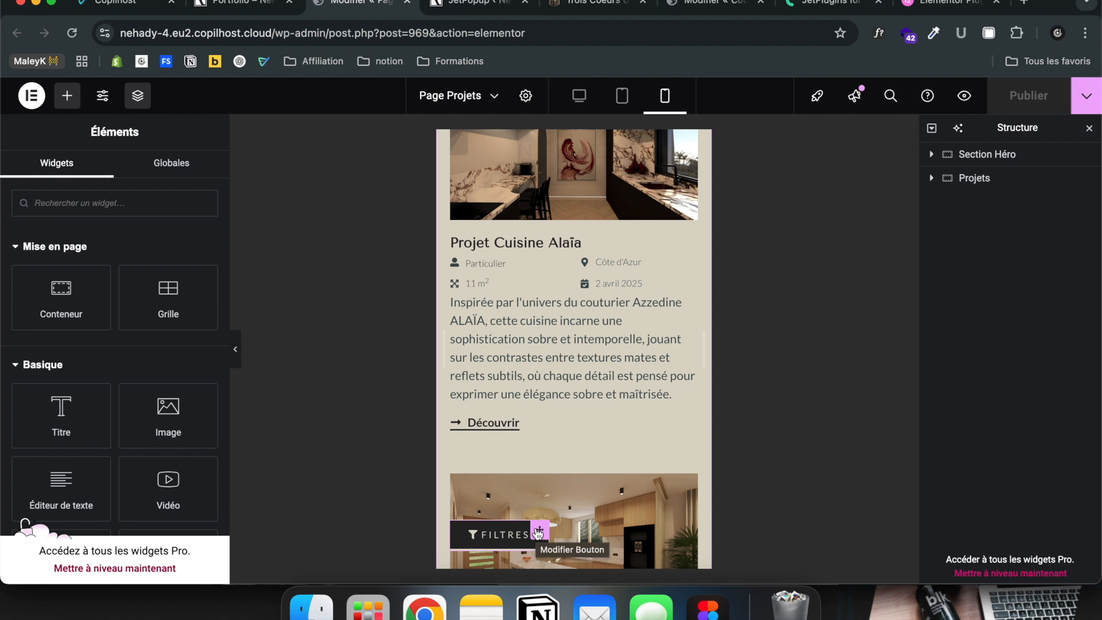
Examine the content, style and advanced settings of the floating "Filtres" button
{"action": "left_click", "coordinate": [538, 530]}
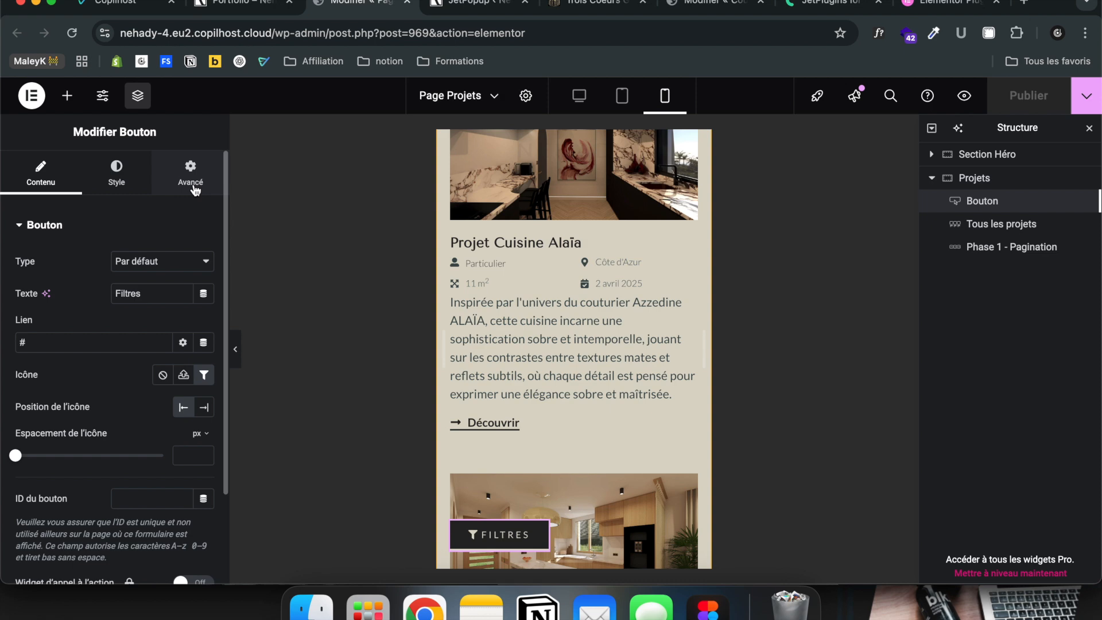
{"action": "scroll", "coordinate": [133, 357], "scroll_direction": "down", "scroll_amount": 3}
{"action": "scroll", "coordinate": [133, 350], "scroll_direction": "up", "scroll_amount": 3}
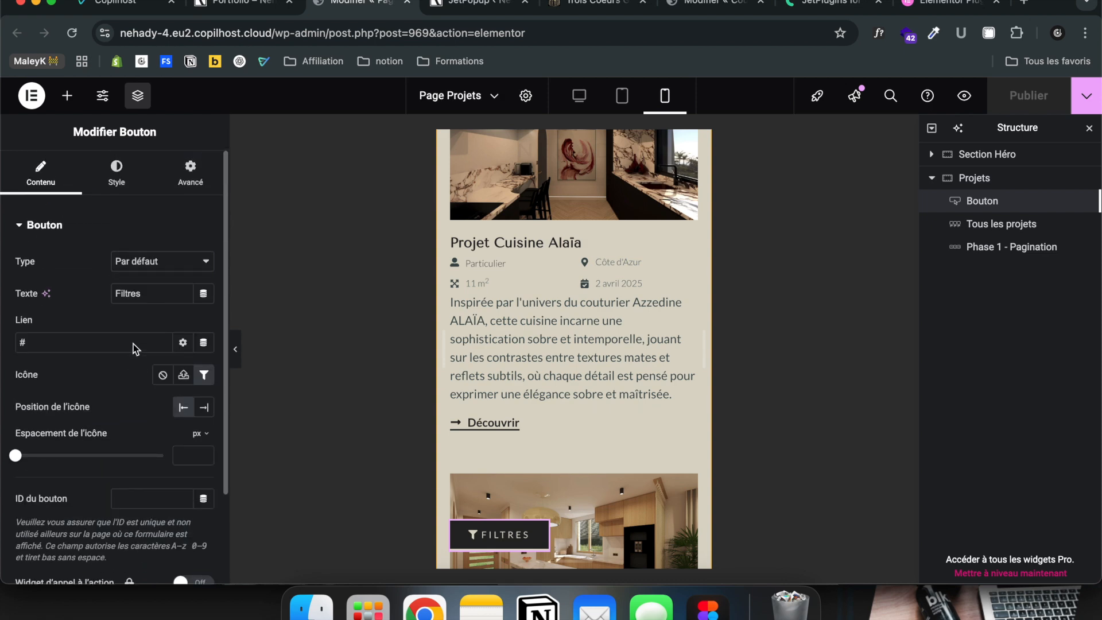
{"action": "left_click", "coordinate": [183, 185]}
{"action": "scroll", "coordinate": [151, 408], "scroll_direction": "down", "scroll_amount": 5}
{"action": "scroll", "coordinate": [150, 369], "scroll_direction": "down", "scroll_amount": 5}
{"action": "scroll", "coordinate": [150, 356], "scroll_direction": "up", "scroll_amount": 10}
{"action": "left_click", "coordinate": [41, 172]}
{"action": "scroll", "coordinate": [155, 445], "scroll_direction": "down", "scroll_amount": 3}
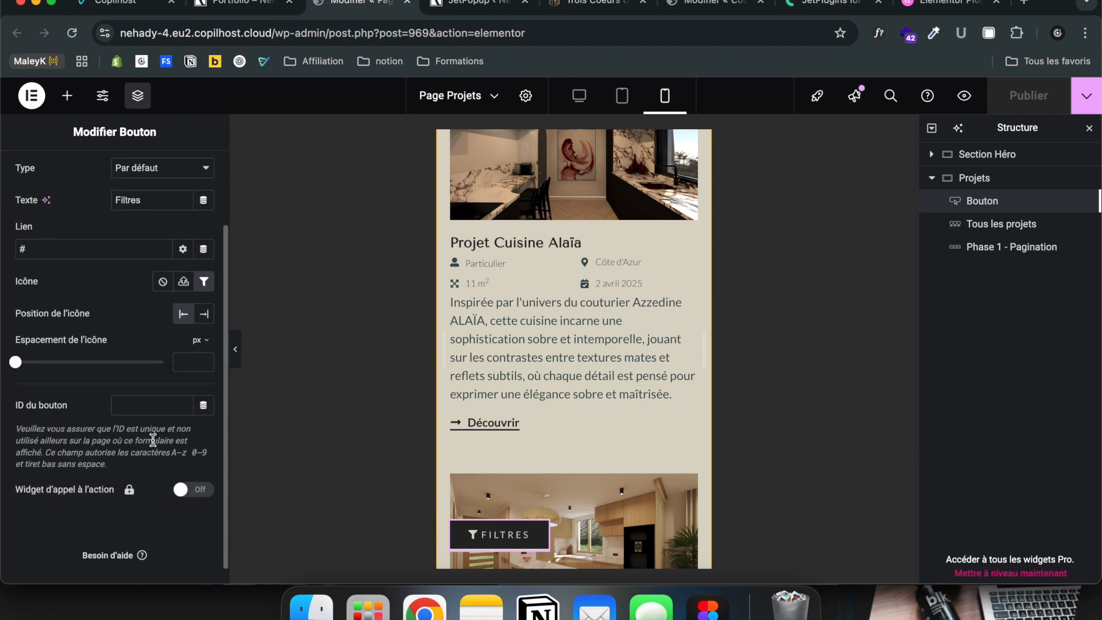
{"action": "scroll", "coordinate": [152, 425], "scroll_direction": "up", "scroll_amount": 3}
{"action": "left_click", "coordinate": [106, 172]}
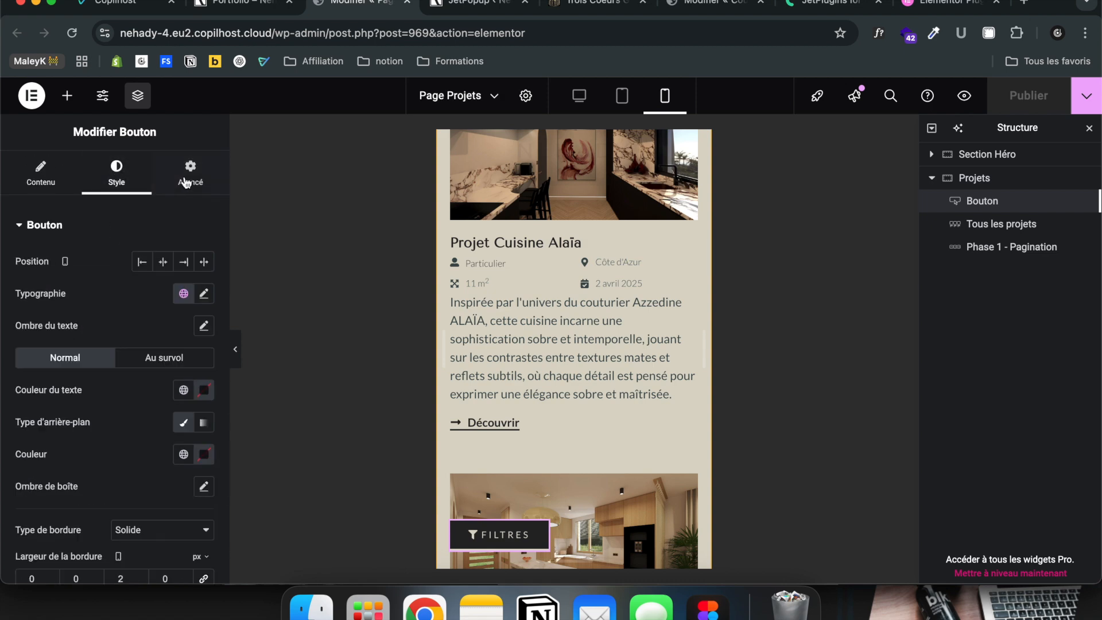
Show the JetPopup settings of the "Filtres" button, including its attached popup and trigger type
{"action": "left_click", "coordinate": [190, 171]}
{"action": "scroll", "coordinate": [163, 325], "scroll_direction": "down", "scroll_amount": 8}
{"action": "scroll", "coordinate": [162, 328], "scroll_direction": "down", "scroll_amount": 10}
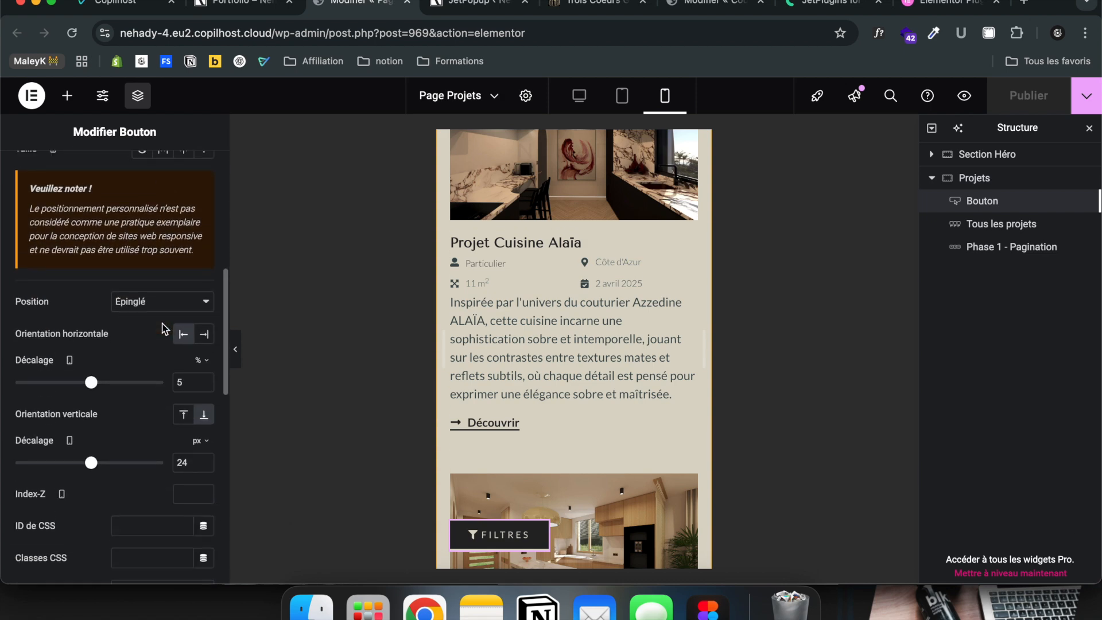
{"action": "left_click", "coordinate": [87, 320]}
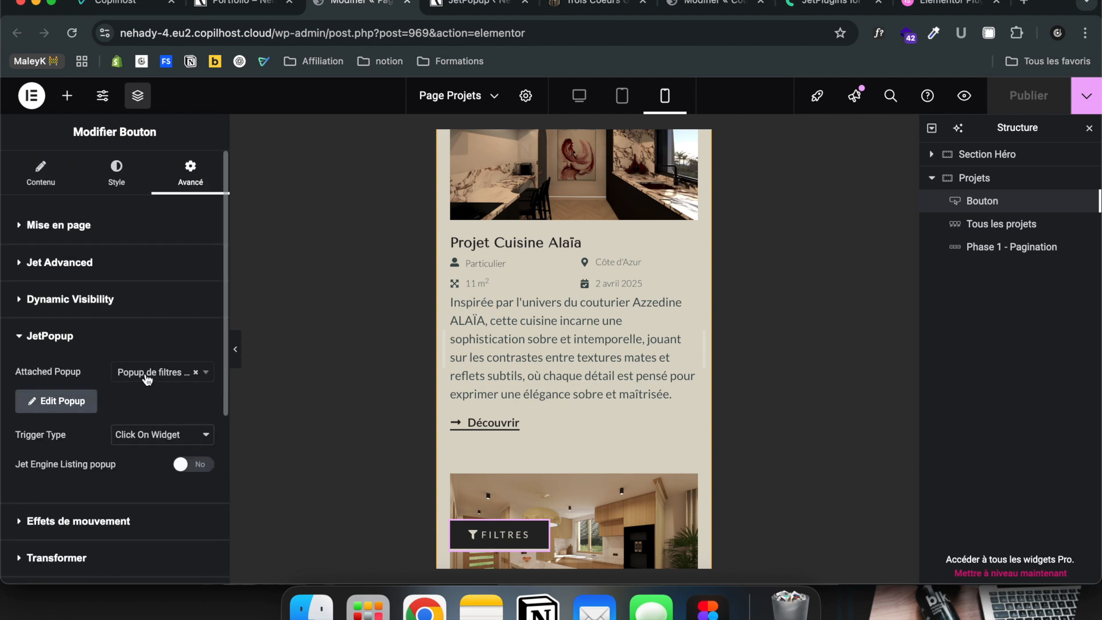
Open "Popup de filtres Portfolio" in Elementor, preview it on mobile and show the settings of its hierarchical Select Filter
{"action": "left_click", "coordinate": [451, 8]}
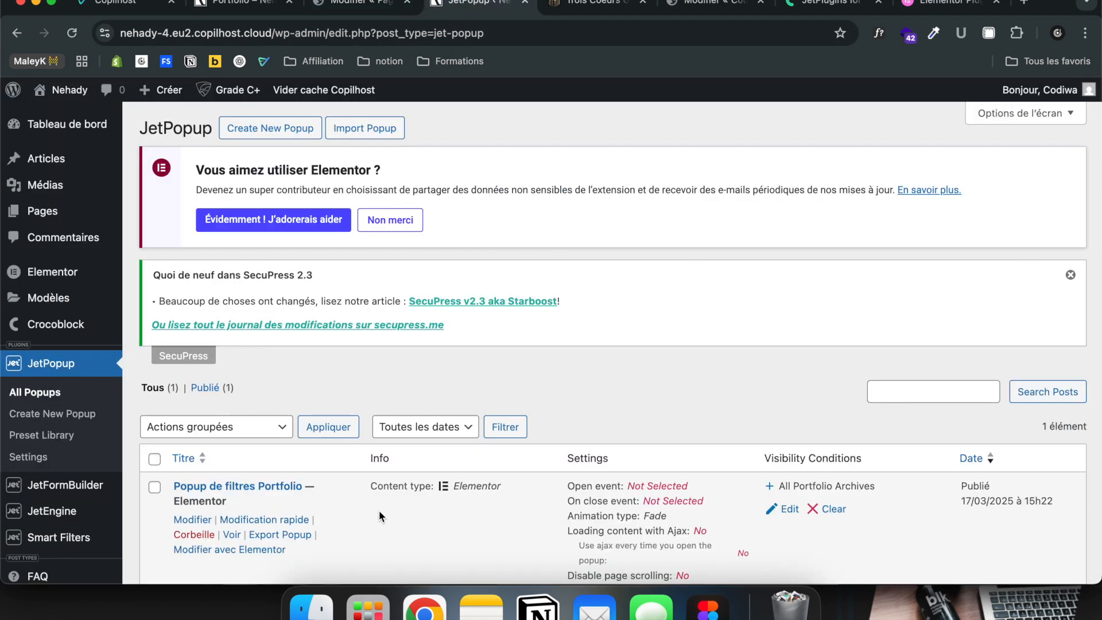
{"action": "scroll", "coordinate": [378, 512], "scroll_direction": "down", "scroll_amount": 3}
{"action": "left_click", "coordinate": [244, 397]}
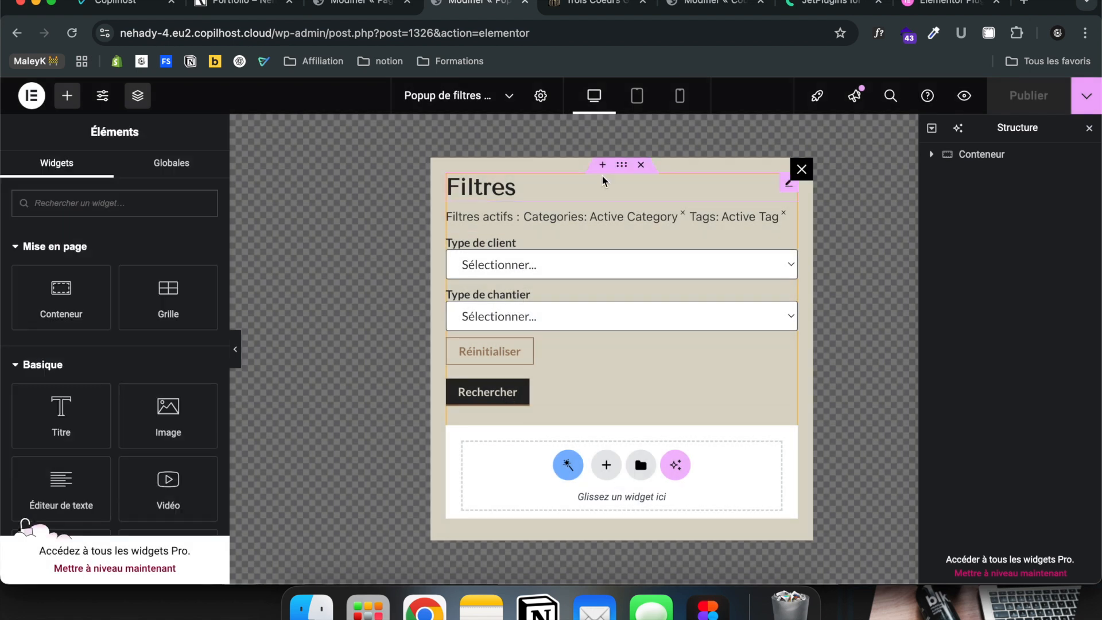
{"action": "left_click", "coordinate": [680, 99]}
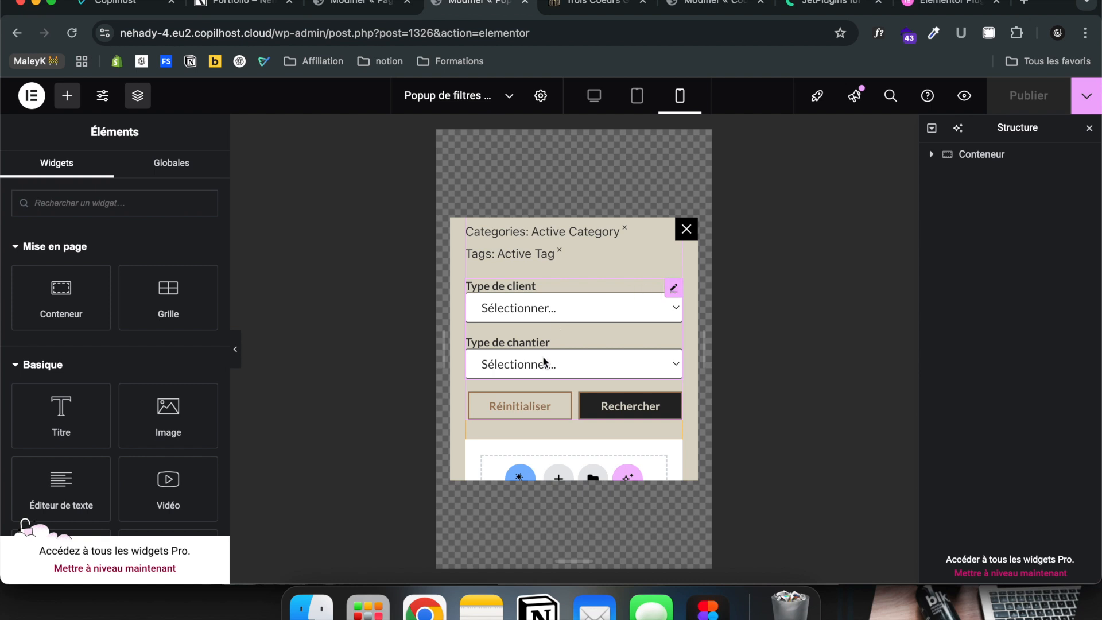
{"action": "left_click", "coordinate": [673, 288]}
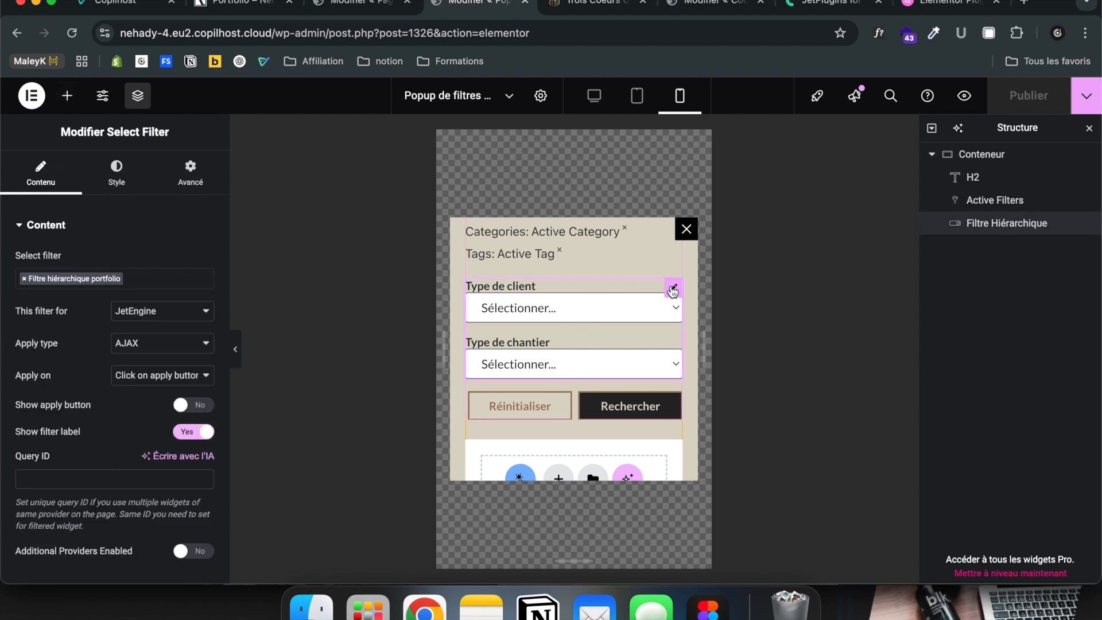
Look over the popup's active filters, selection fields, and "Réinitialiser" and "Rechercher" buttons in the mobile preview
{"action": "left_click", "coordinate": [241, 4]}
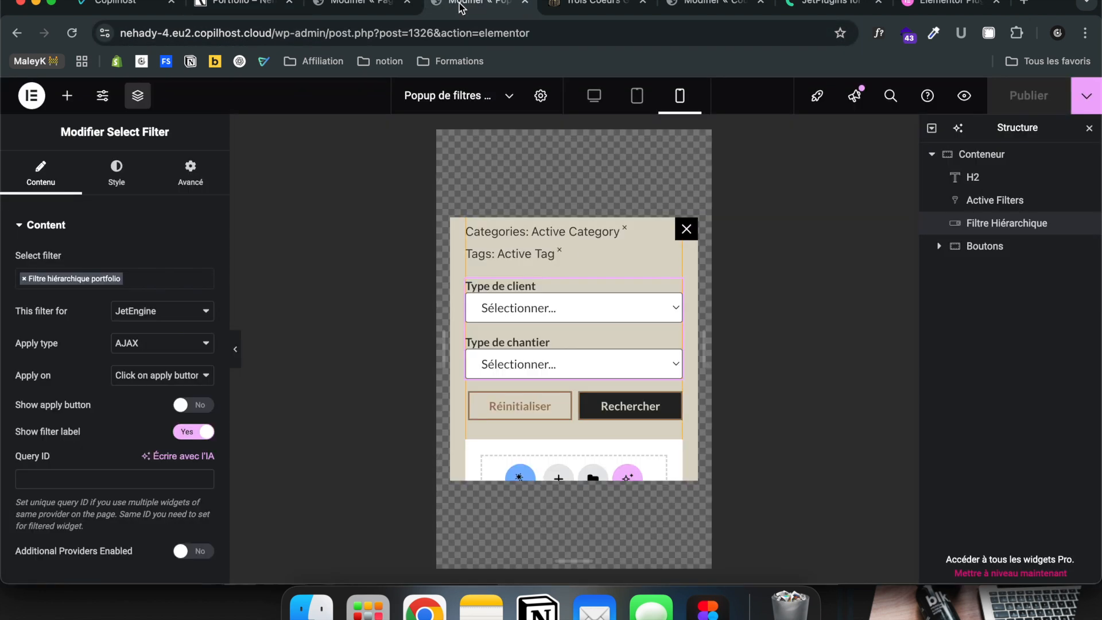
{"action": "left_click", "coordinate": [462, 6]}
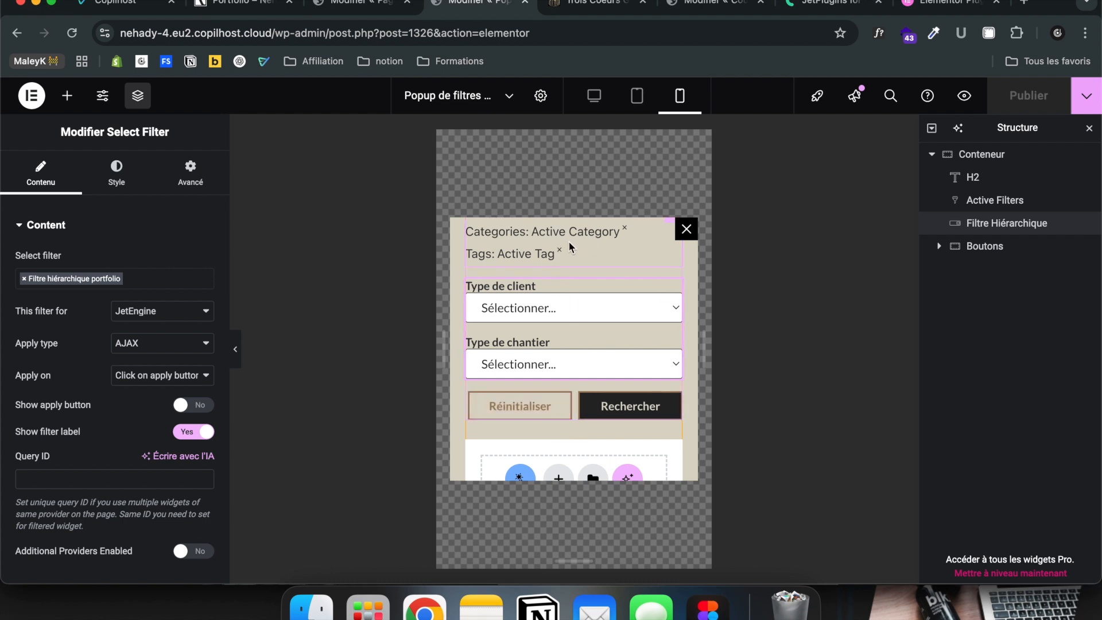
{"action": "scroll", "coordinate": [570, 342], "scroll_direction": "down", "scroll_amount": 3}
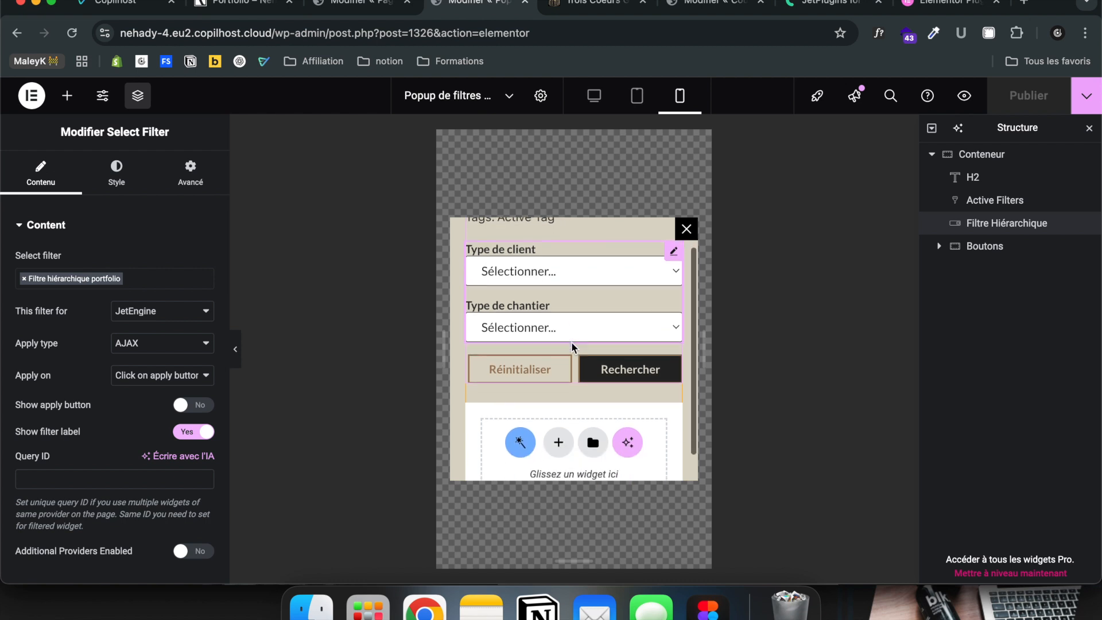
{"action": "scroll", "coordinate": [571, 340], "scroll_direction": "up", "scroll_amount": 3}
Check the Trois Coeurs Gourmands site and its editor, and view the end of the project list in "Page Projets"
{"action": "left_click", "coordinate": [361, 8]}
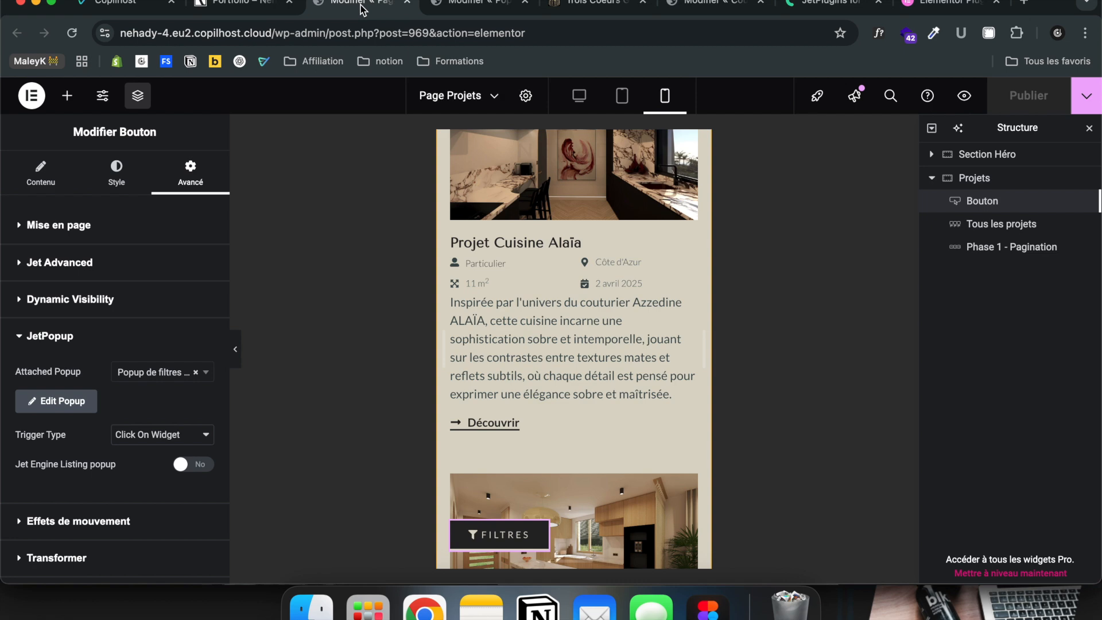
{"action": "left_click", "coordinate": [610, 9]}
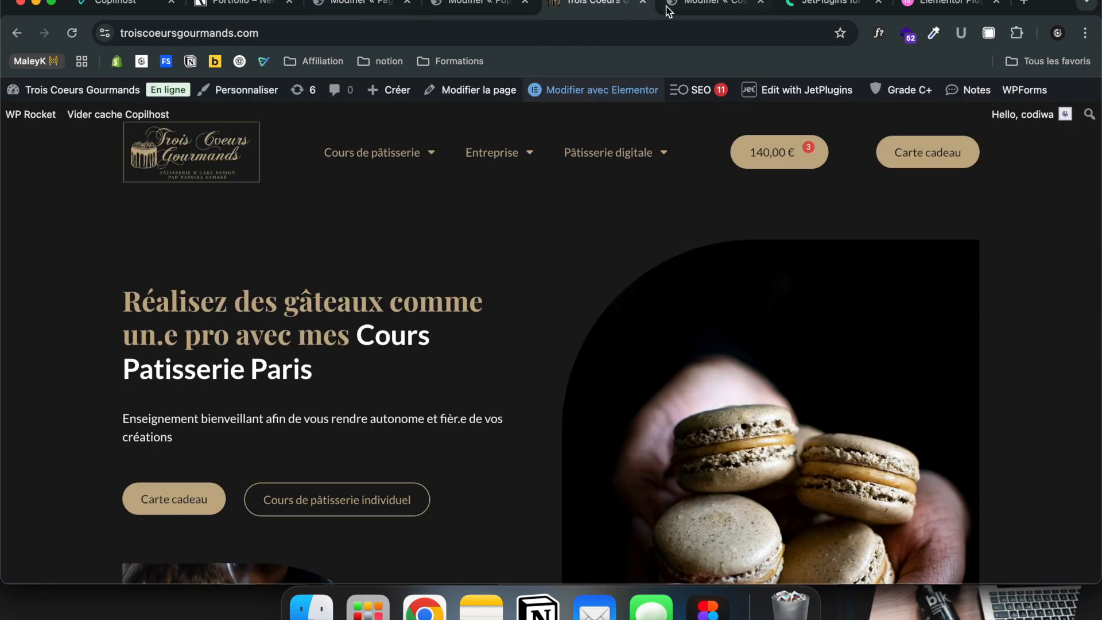
{"action": "left_click", "coordinate": [695, 8]}
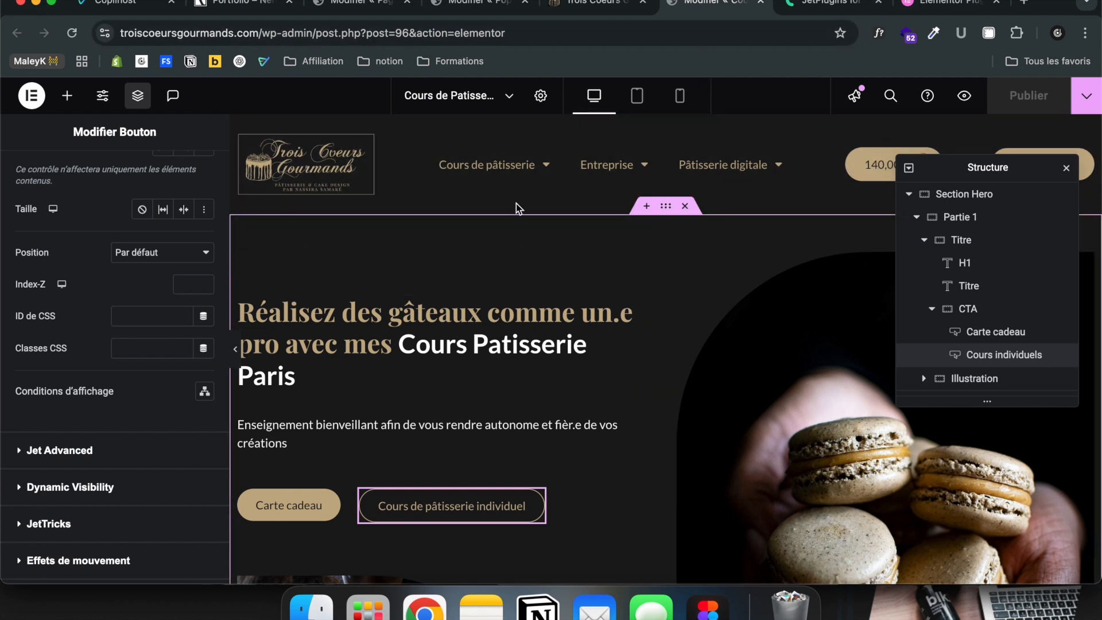
{"action": "left_click", "coordinate": [348, 7]}
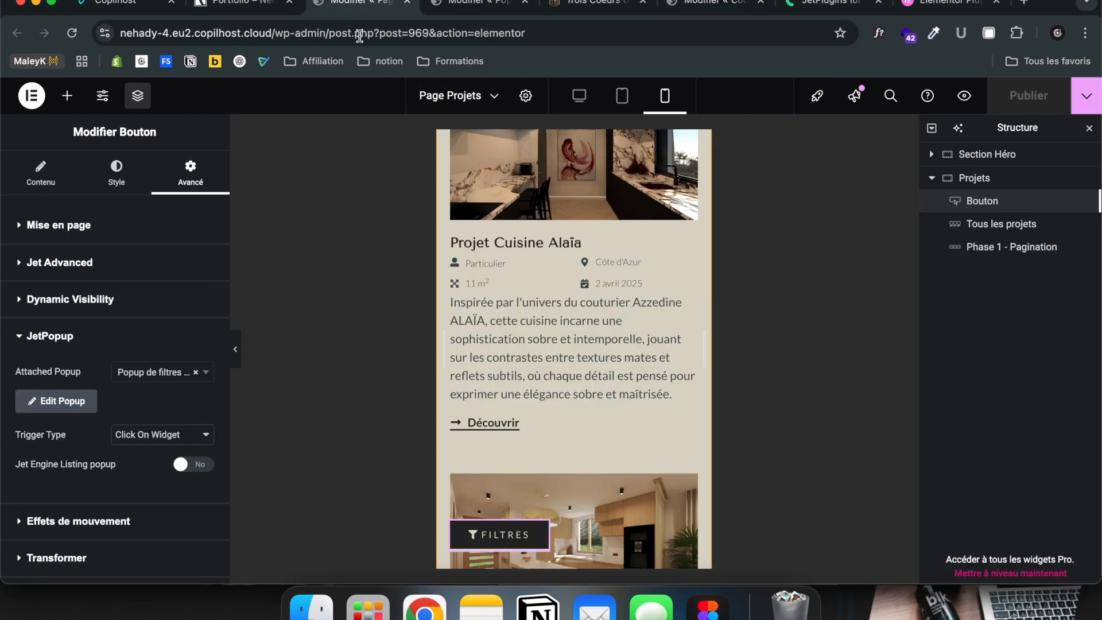
{"action": "scroll", "coordinate": [497, 412], "scroll_direction": "down", "scroll_amount": 15}
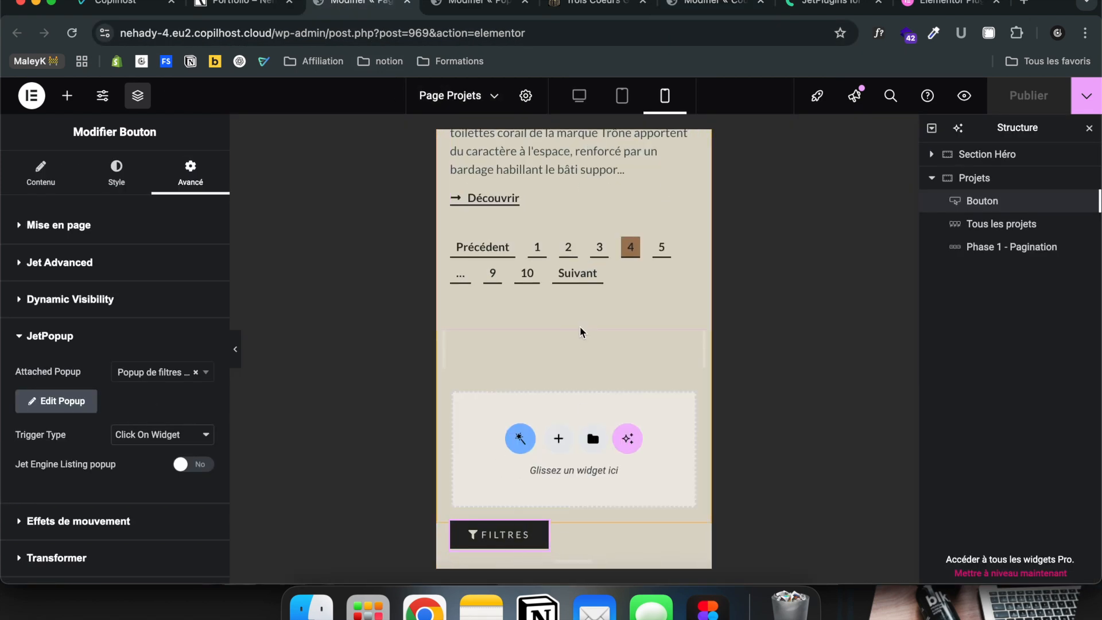
Look over the project cards in the mobile preview of "Page Projets", going back to the first project
{"action": "scroll", "coordinate": [582, 332], "scroll_direction": "up", "scroll_amount": 10}
{"action": "scroll", "coordinate": [581, 332], "scroll_direction": "up", "scroll_amount": 8}
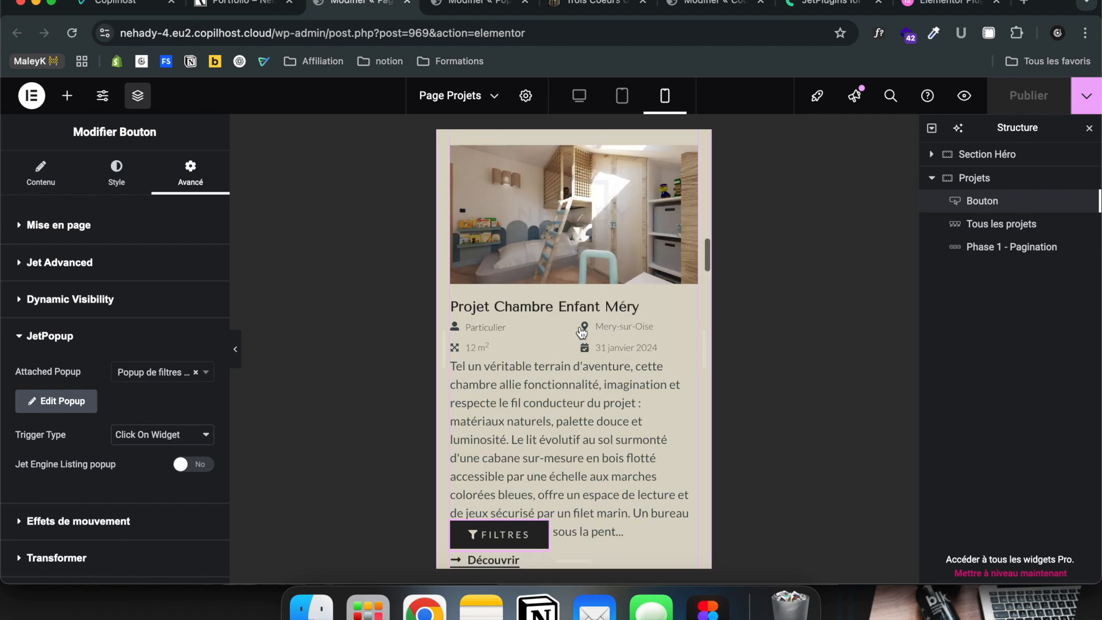
{"action": "scroll", "coordinate": [581, 332], "scroll_direction": "up", "scroll_amount": 1}
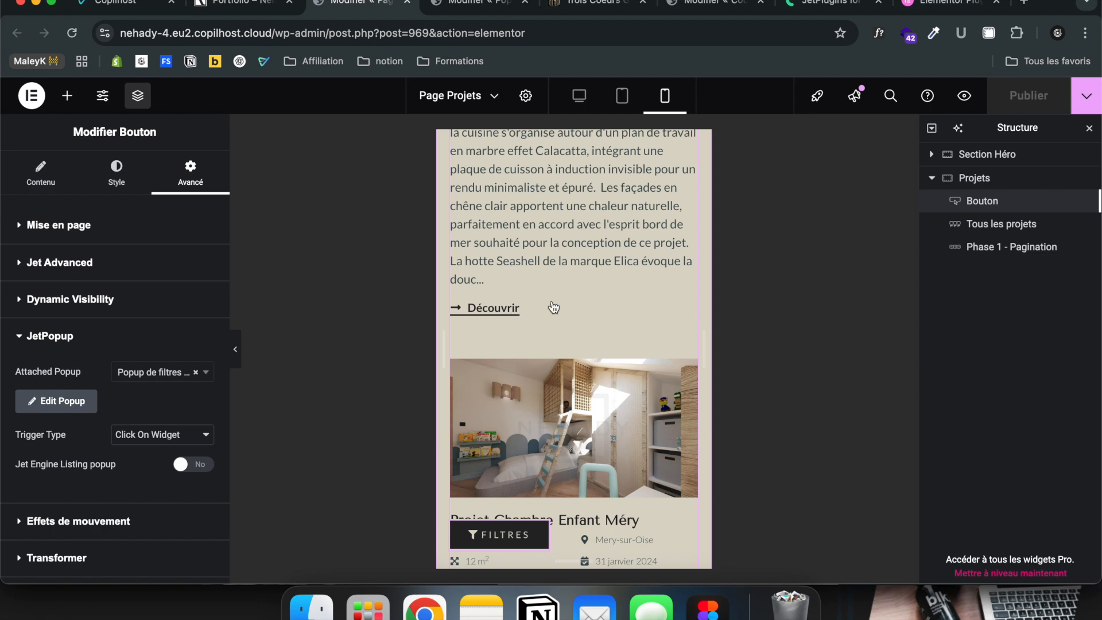
{"action": "scroll", "coordinate": [554, 308], "scroll_direction": "up", "scroll_amount": 6}
{"action": "scroll", "coordinate": [545, 248], "scroll_direction": "up", "scroll_amount": 3}
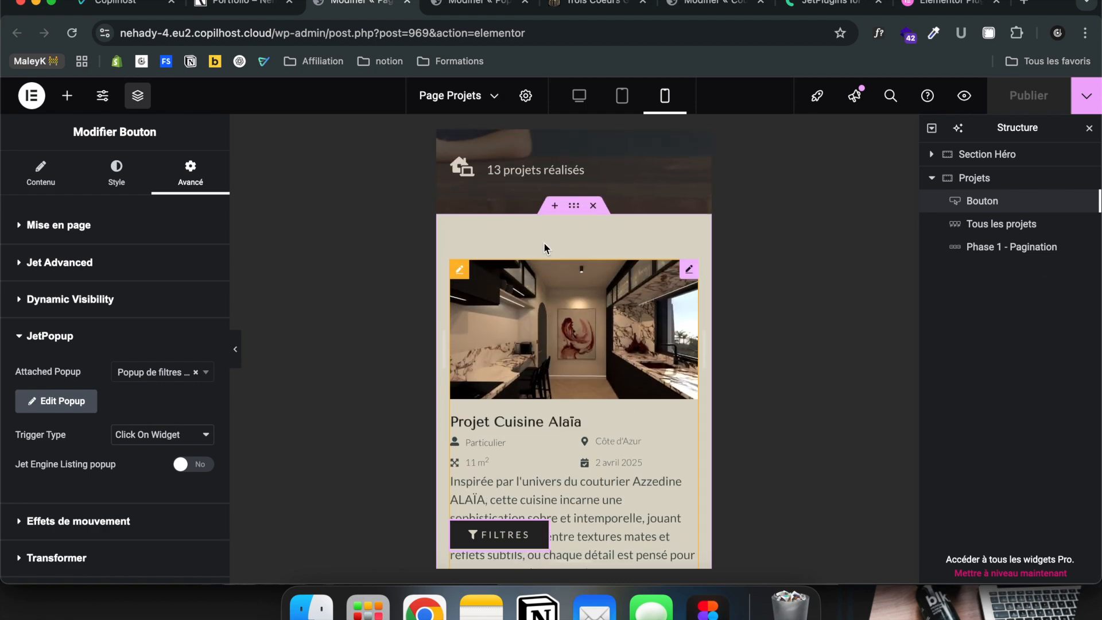
Compare the live desktop Portfolio page with the mobile preview of "Page Projets", and check the Trois Coeurs Gourmands home page
{"action": "left_click", "coordinate": [256, 3]}
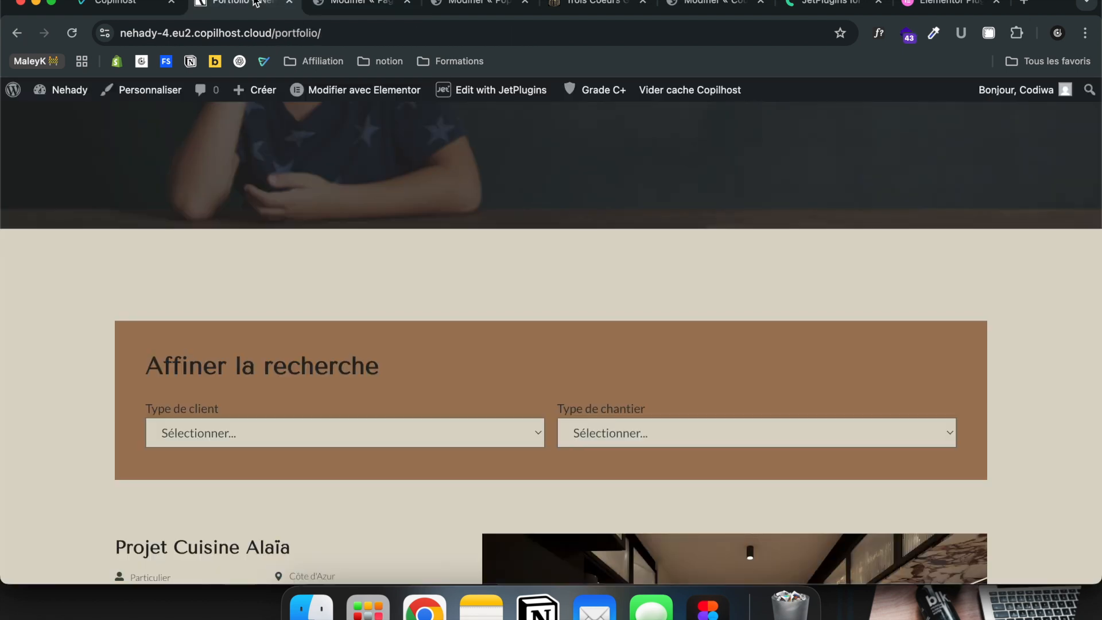
{"action": "scroll", "coordinate": [338, 390], "scroll_direction": "down", "scroll_amount": 7}
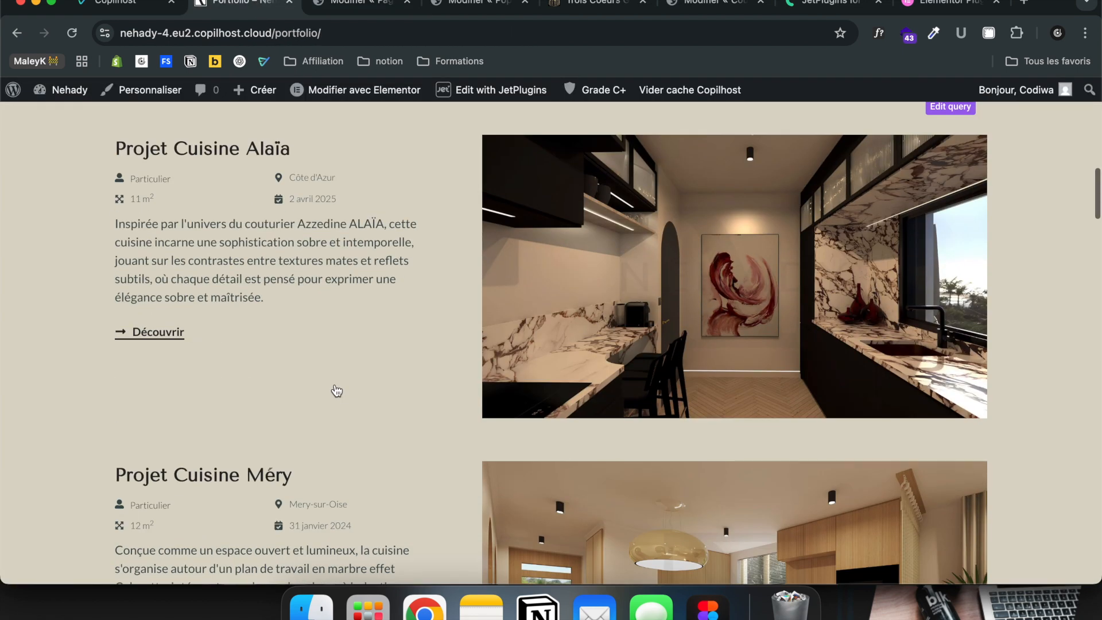
{"action": "left_click", "coordinate": [349, 5]}
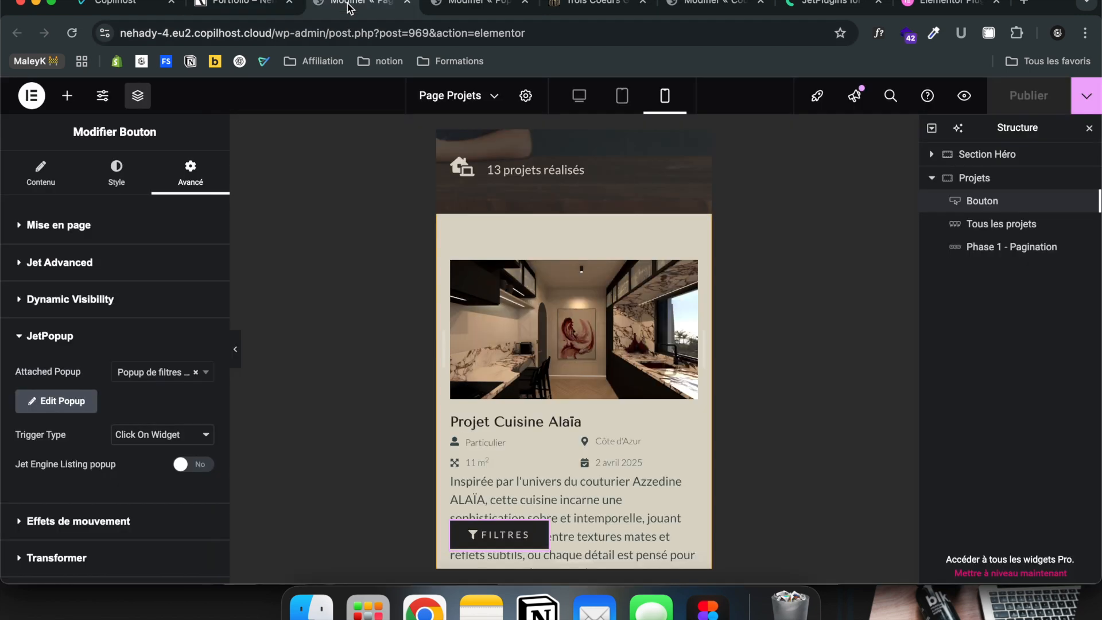
{"action": "left_click", "coordinate": [585, 2]}
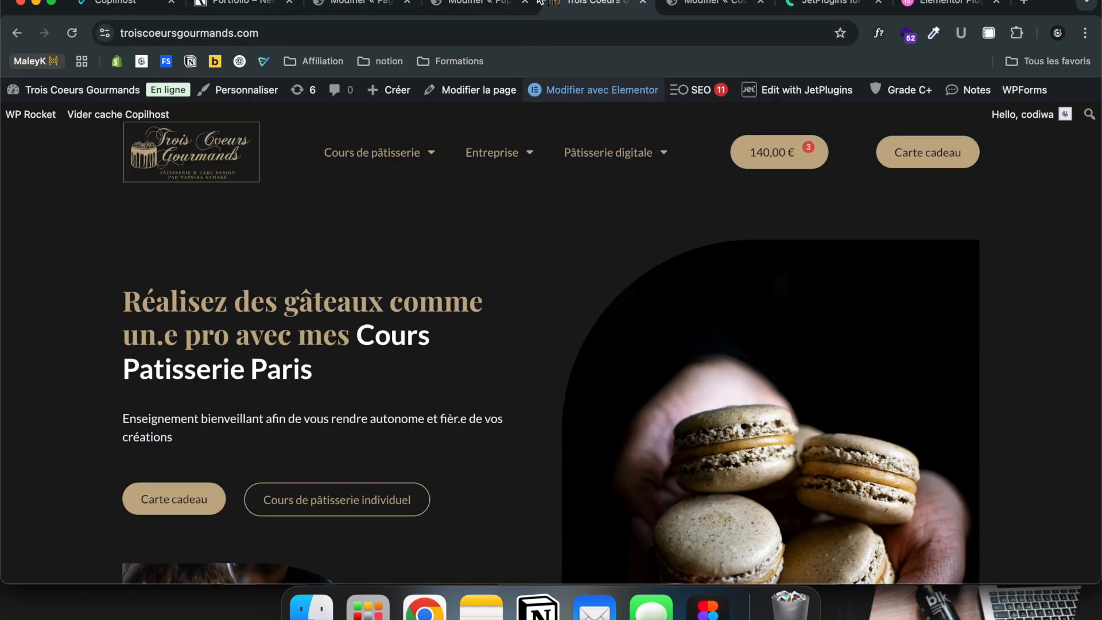
Open the Nehady site's WordPress dashboard and show its installed Crocoblock plugins, including JetFormBuilder
{"action": "left_click", "coordinate": [241, 5]}
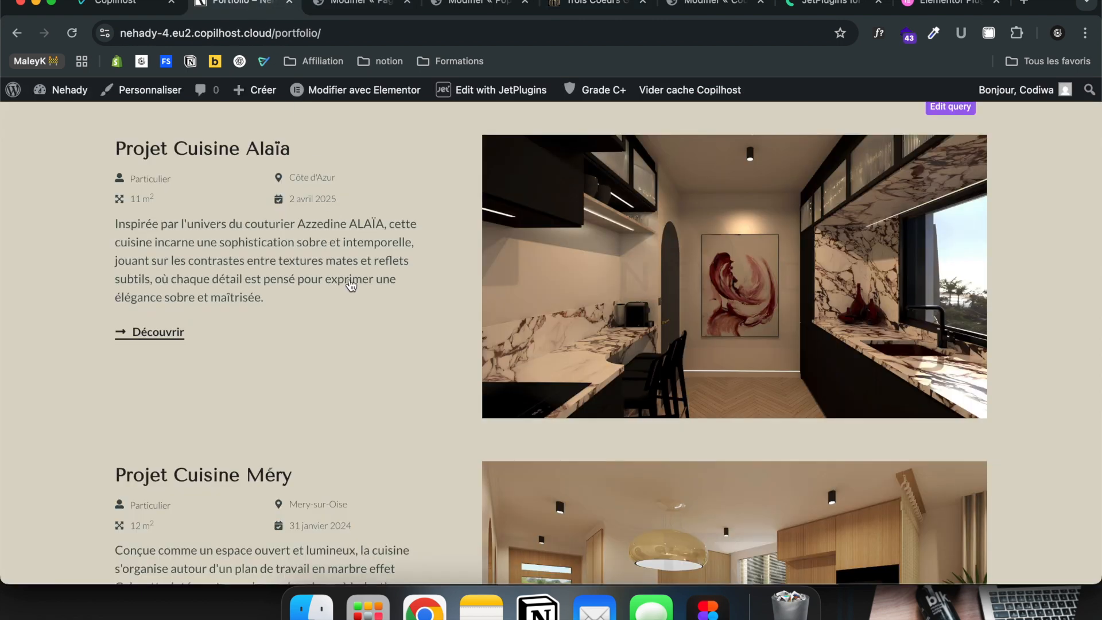
{"action": "scroll", "coordinate": [351, 285], "scroll_direction": "up", "scroll_amount": 2}
{"action": "mouse_move", "coordinate": [78, 102]}
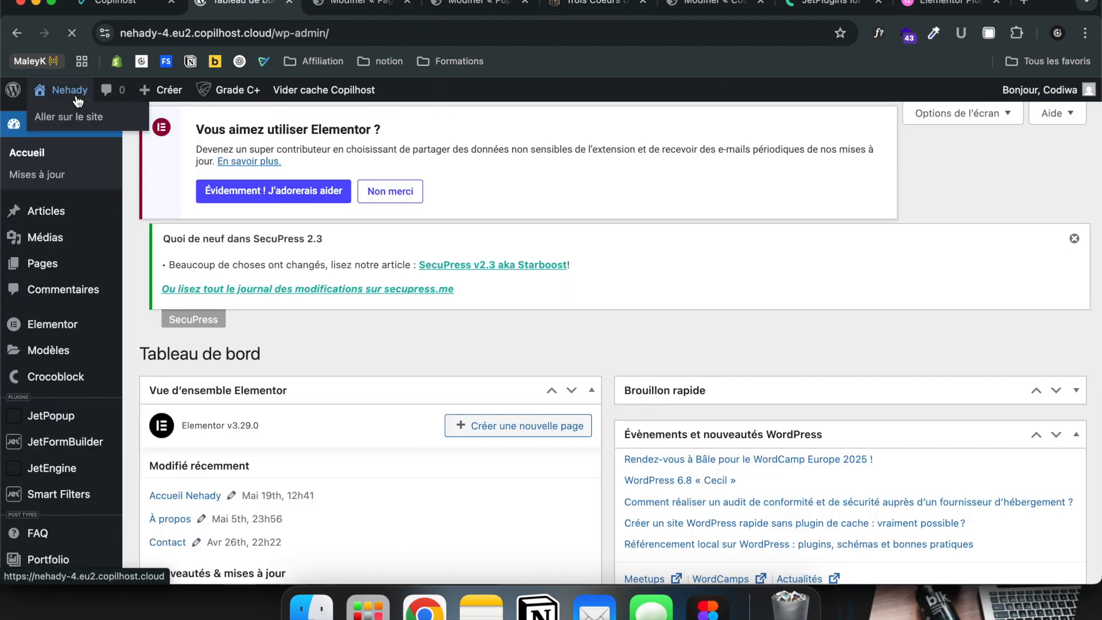
{"action": "scroll", "coordinate": [64, 293], "scroll_direction": "down", "scroll_amount": 4}
{"action": "mouse_move", "coordinate": [65, 292]}
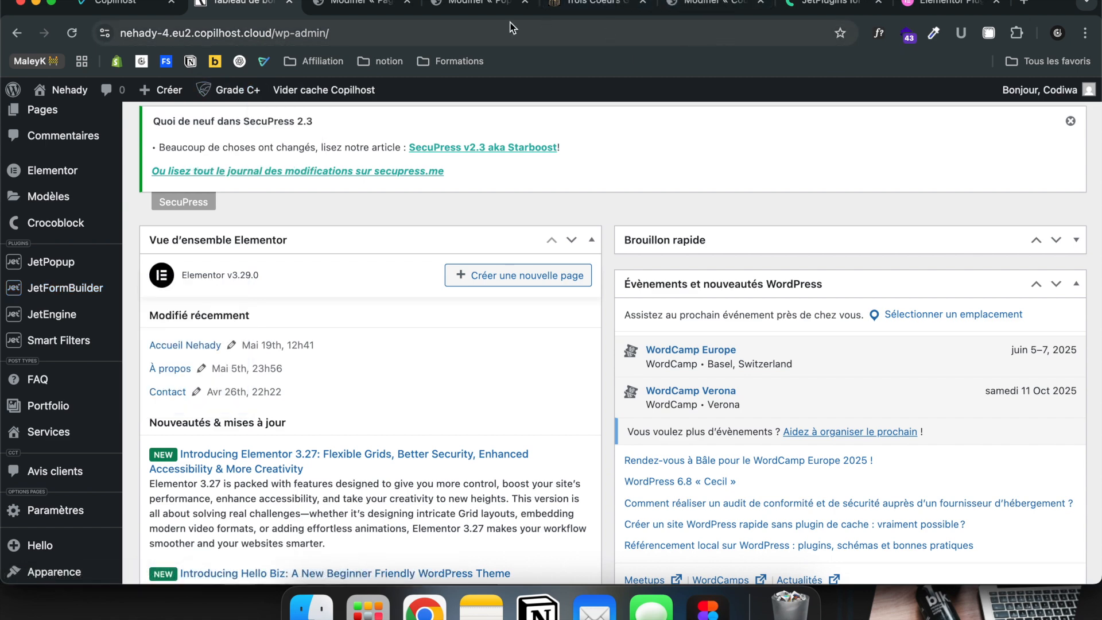
Browse the plugin list on crocoblock.com and open the JetFormBuilder product page
{"action": "left_click", "coordinate": [829, 4]}
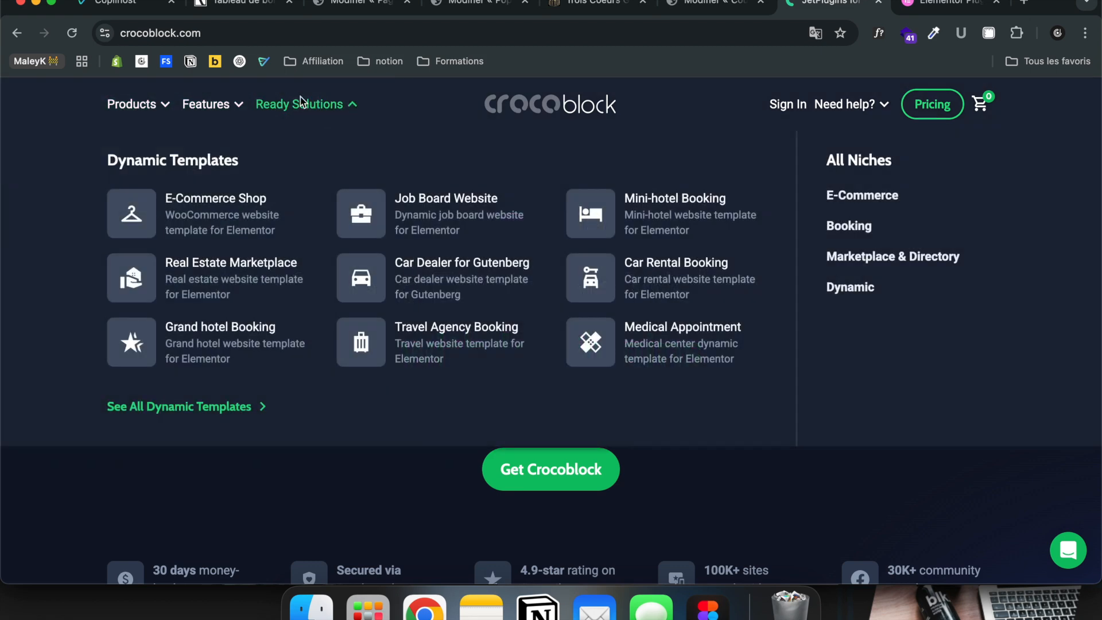
{"action": "mouse_move", "coordinate": [153, 118]}
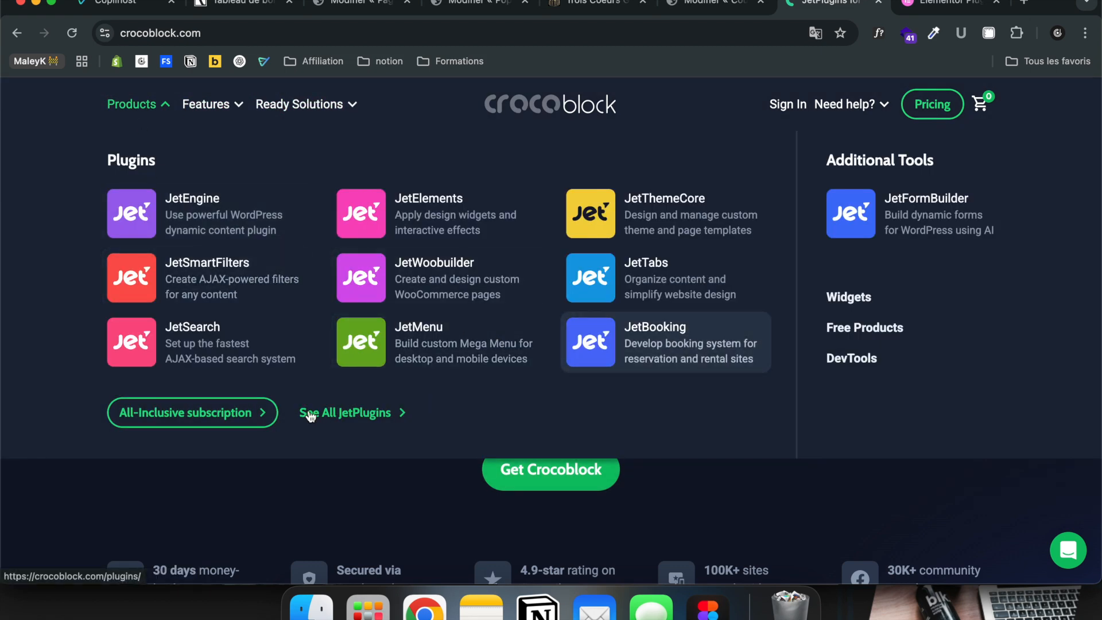
{"action": "left_click", "coordinate": [347, 412]}
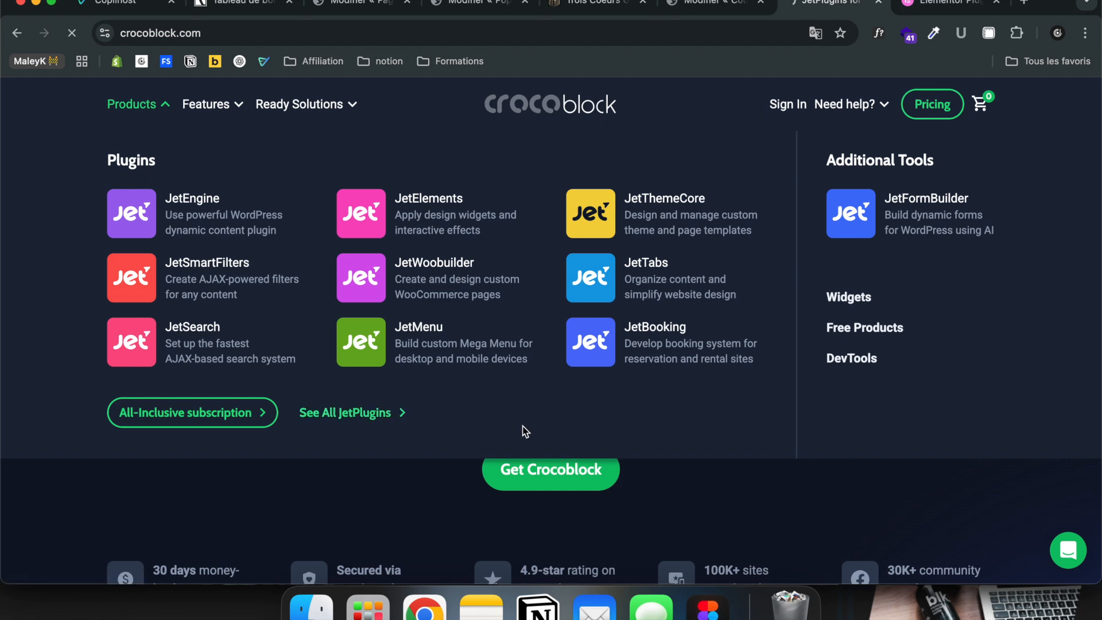
{"action": "scroll", "coordinate": [212, 207], "scroll_direction": "left", "scroll_amount": 5}
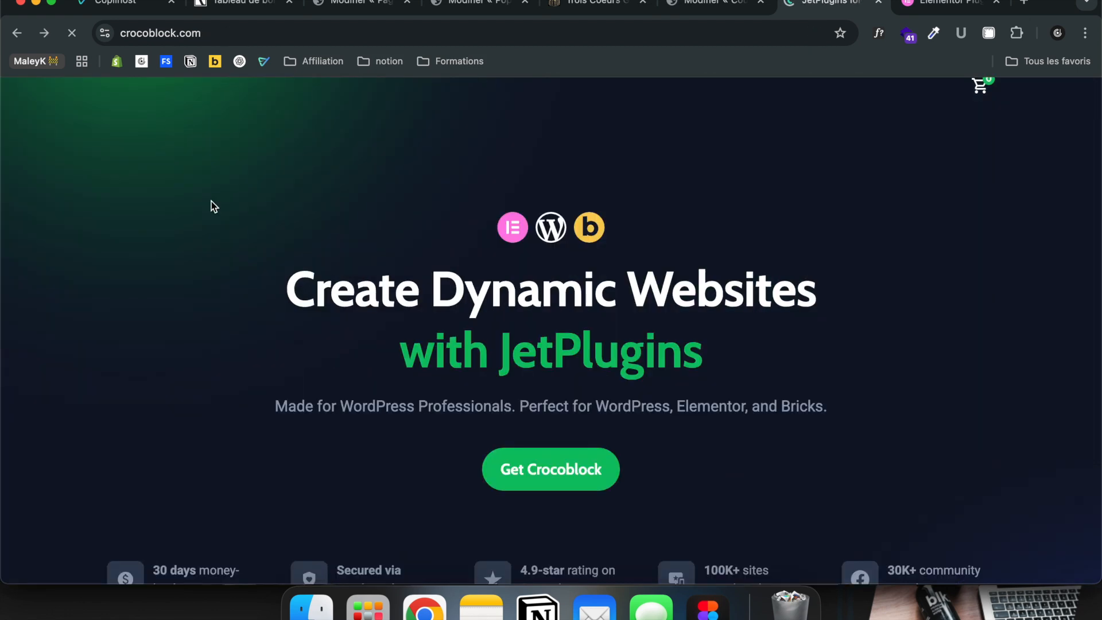
{"action": "mouse_move", "coordinate": [138, 102]}
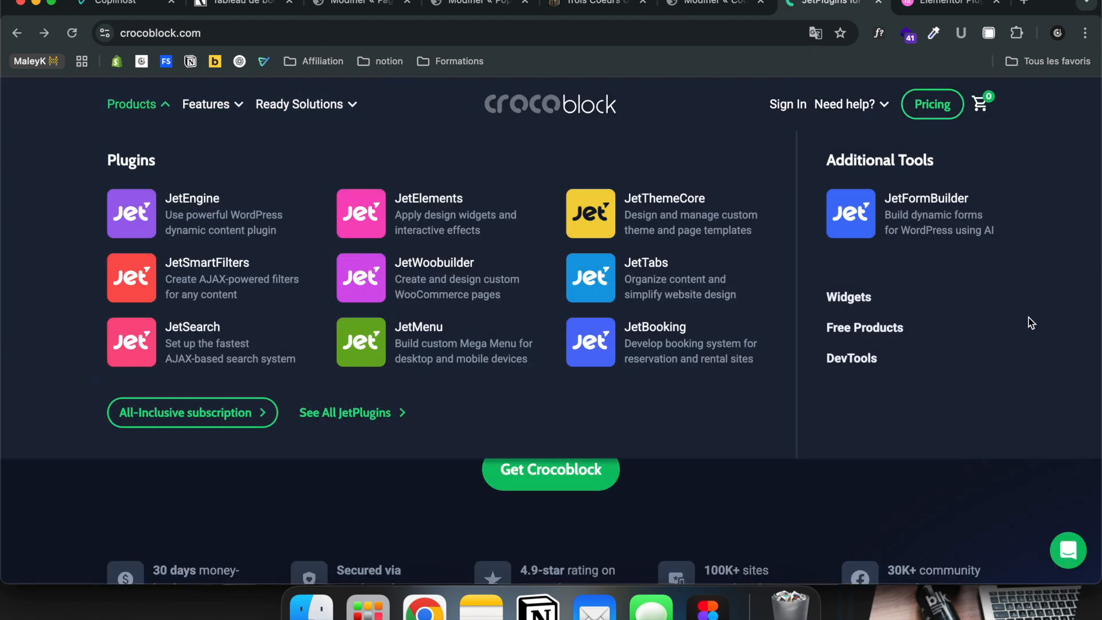
{"action": "left_click", "coordinate": [890, 220]}
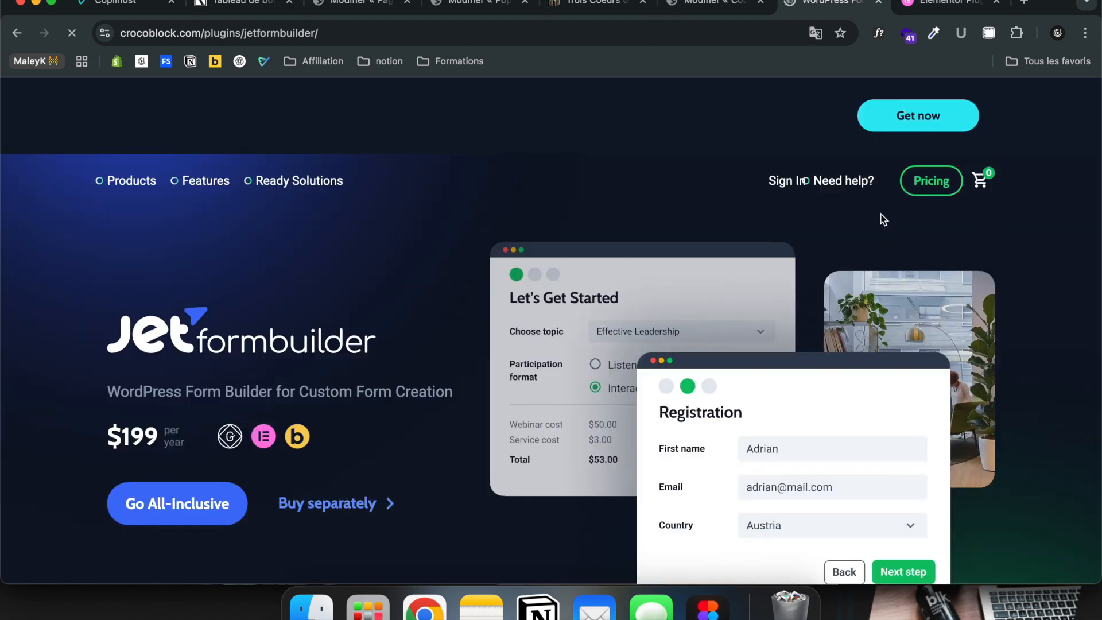
Look over JetFormBuilder's presentation, from its multiple form types to its Woo checkout and recurring payments
{"action": "scroll", "coordinate": [239, 384], "scroll_direction": "down", "scroll_amount": 4}
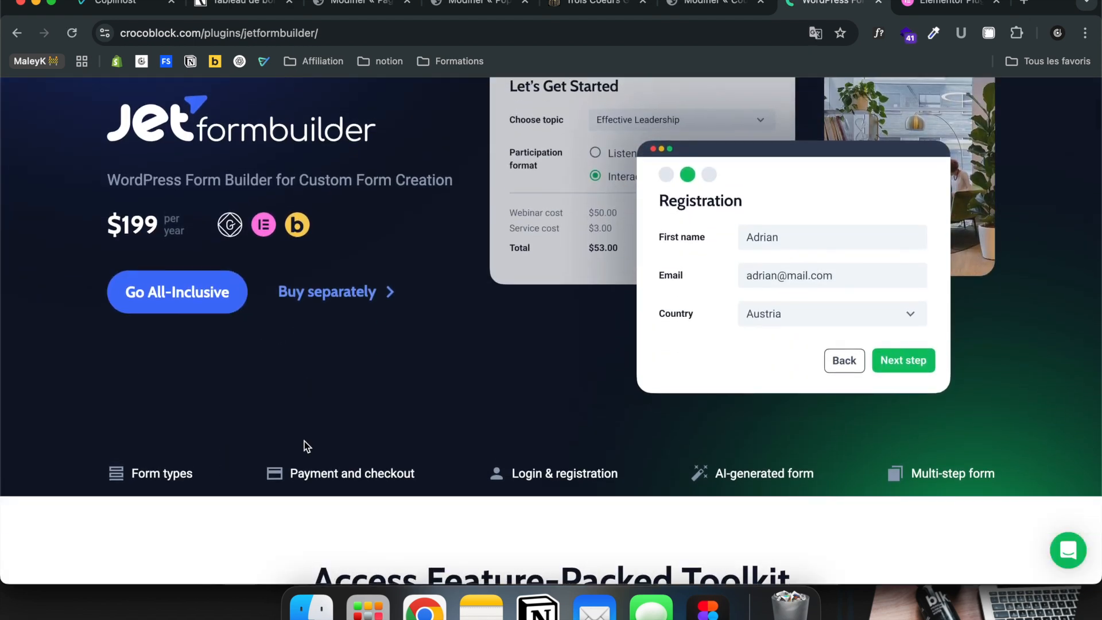
{"action": "scroll", "coordinate": [307, 446], "scroll_direction": "down", "scroll_amount": 5}
{"action": "left_click", "coordinate": [790, 206]}
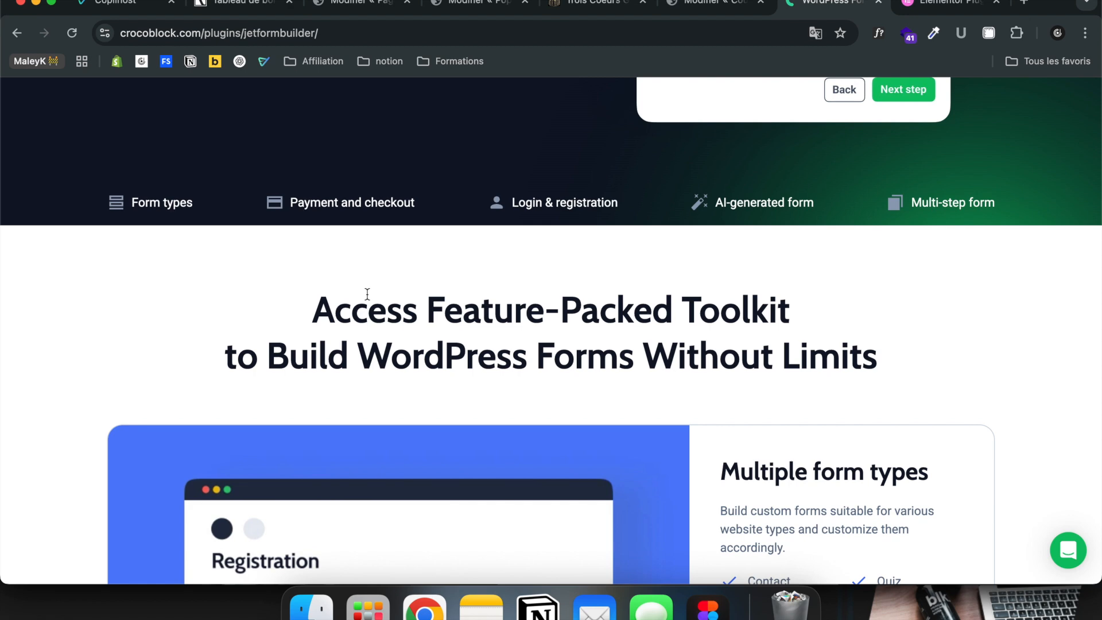
{"action": "scroll", "coordinate": [374, 304], "scroll_direction": "down", "scroll_amount": 5}
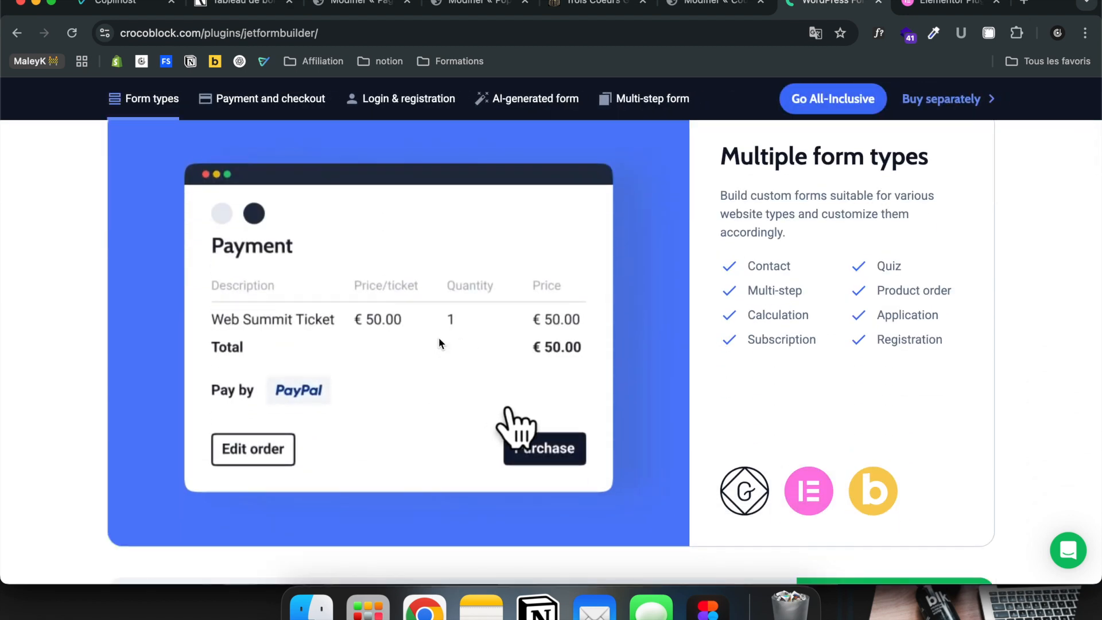
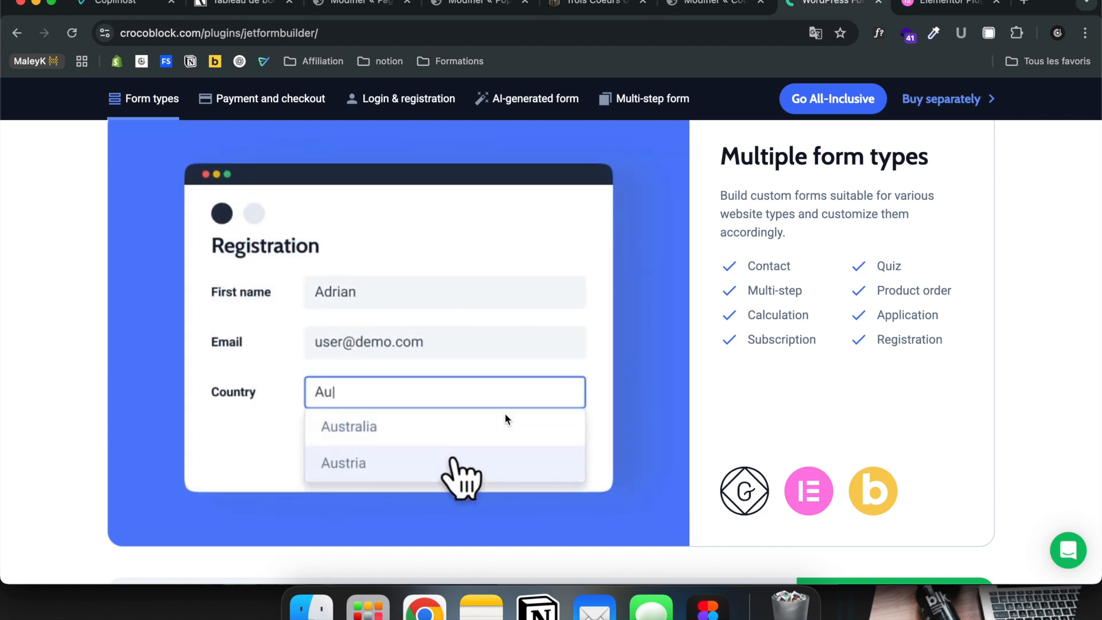
{"action": "scroll", "coordinate": [505, 413], "scroll_direction": "down", "scroll_amount": 5}
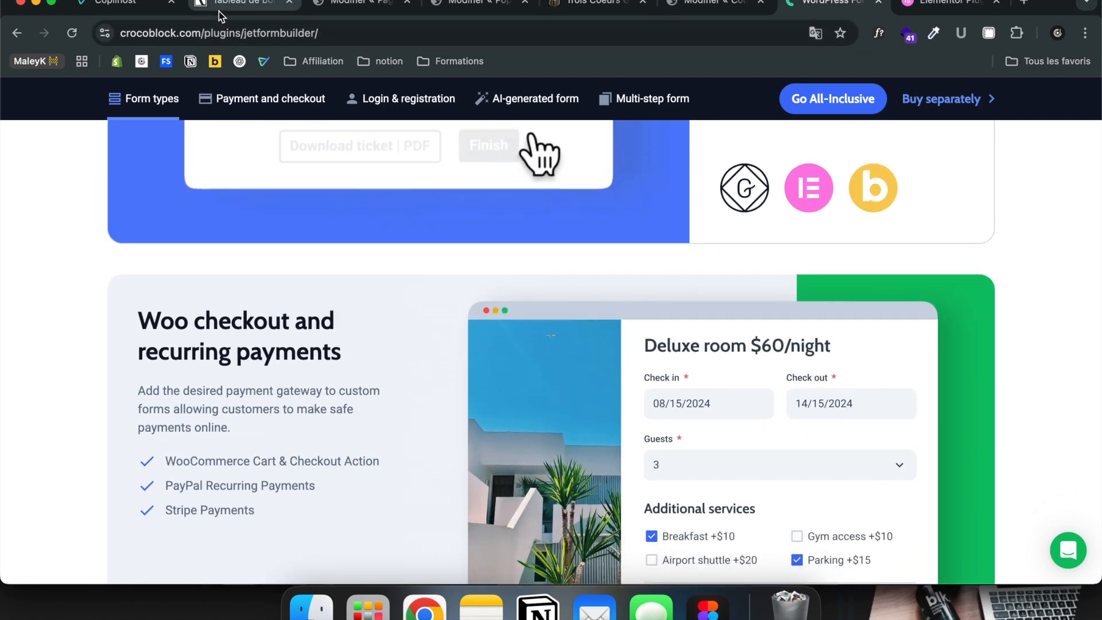
Open the JetFormBuilder forms list in the Nehady dashboard and look over the published forms
{"action": "left_click", "coordinate": [223, 6]}
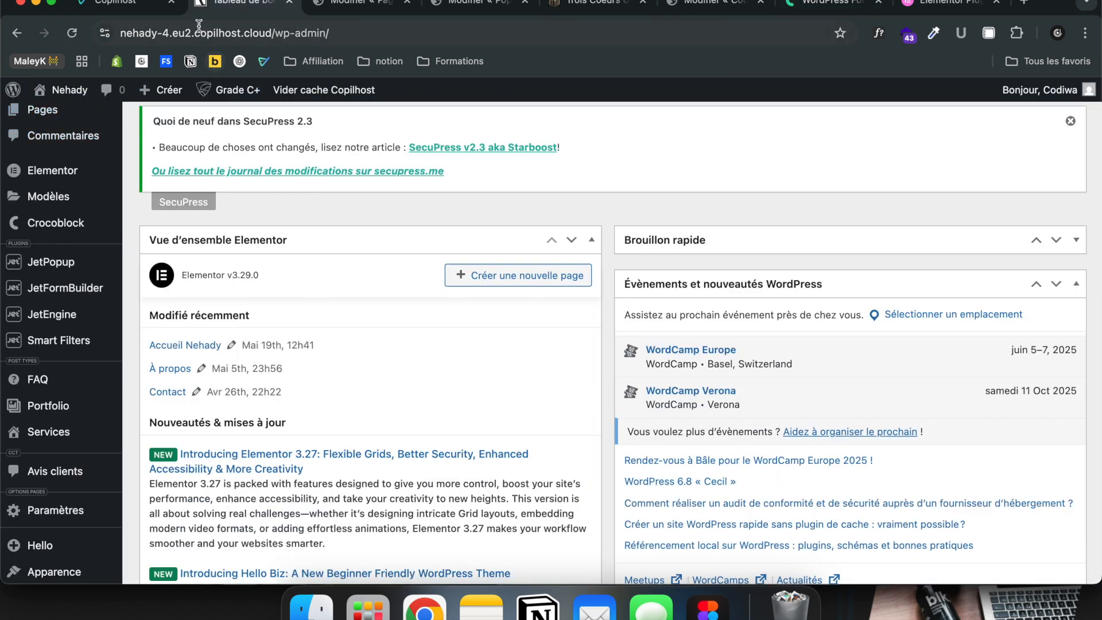
{"action": "left_click", "coordinate": [73, 92]}
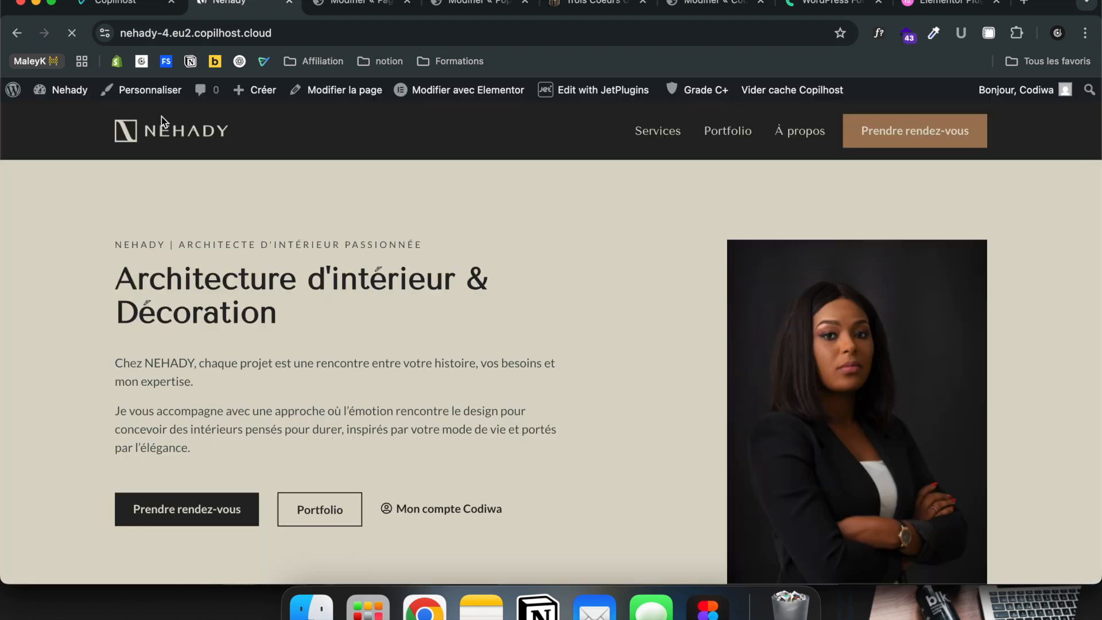
{"action": "left_click", "coordinate": [91, 114]}
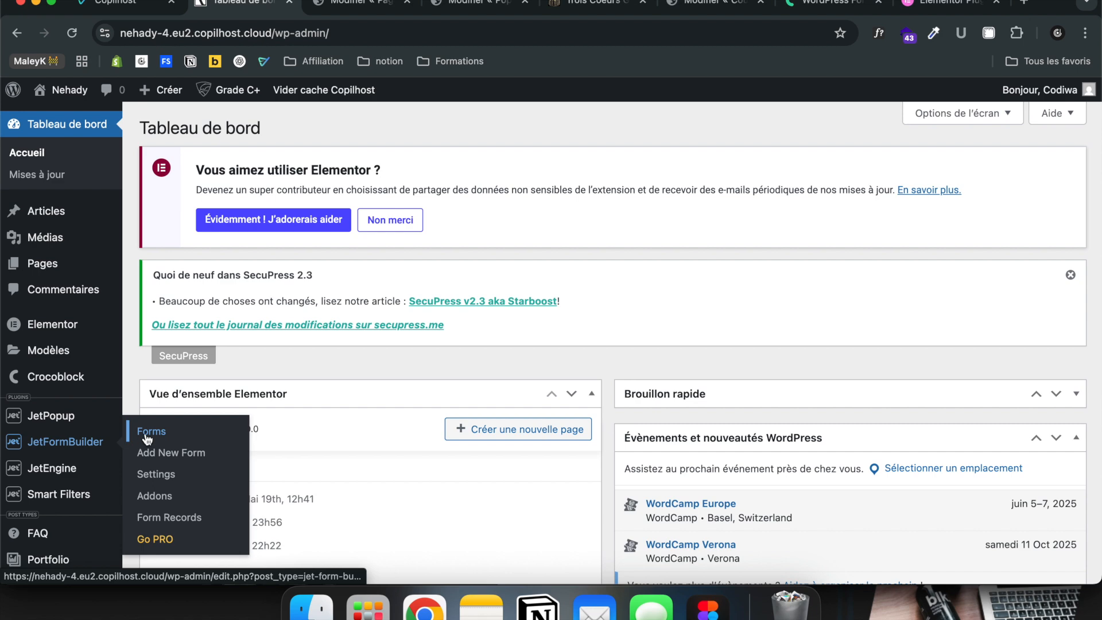
{"action": "left_click", "coordinate": [141, 432]}
{"action": "scroll", "coordinate": [276, 415], "scroll_direction": "down", "scroll_amount": 5}
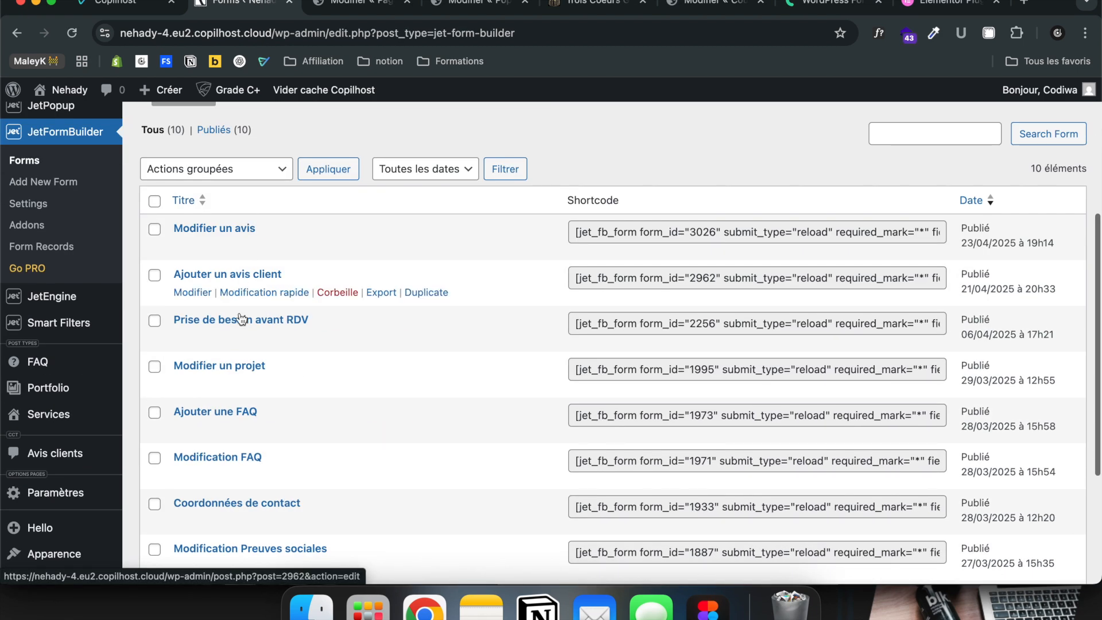
{"action": "scroll", "coordinate": [246, 404], "scroll_direction": "down", "scroll_amount": 3}
{"action": "scroll", "coordinate": [247, 402], "scroll_direction": "down", "scroll_amount": 2}
{"action": "scroll", "coordinate": [261, 344], "scroll_direction": "up", "scroll_amount": 5}
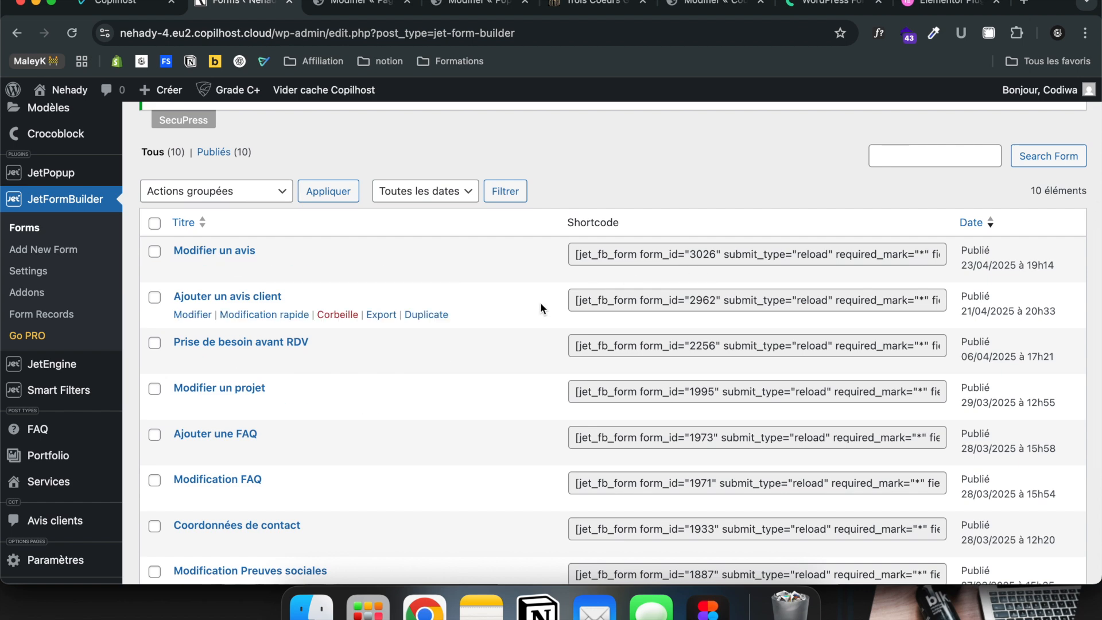
{"action": "scroll", "coordinate": [539, 302], "scroll_direction": "up", "scroll_amount": 4}
Open the Contact page of the live Nehady site and show its contact form
{"action": "mouse_move", "coordinate": [74, 95]}
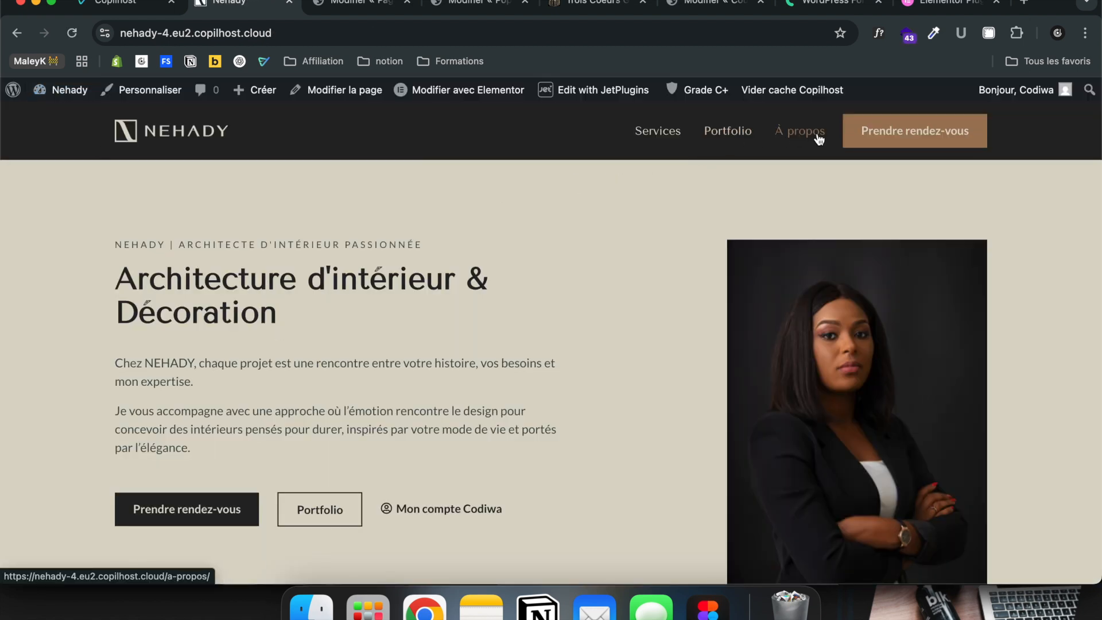
{"action": "left_click", "coordinate": [850, 144]}
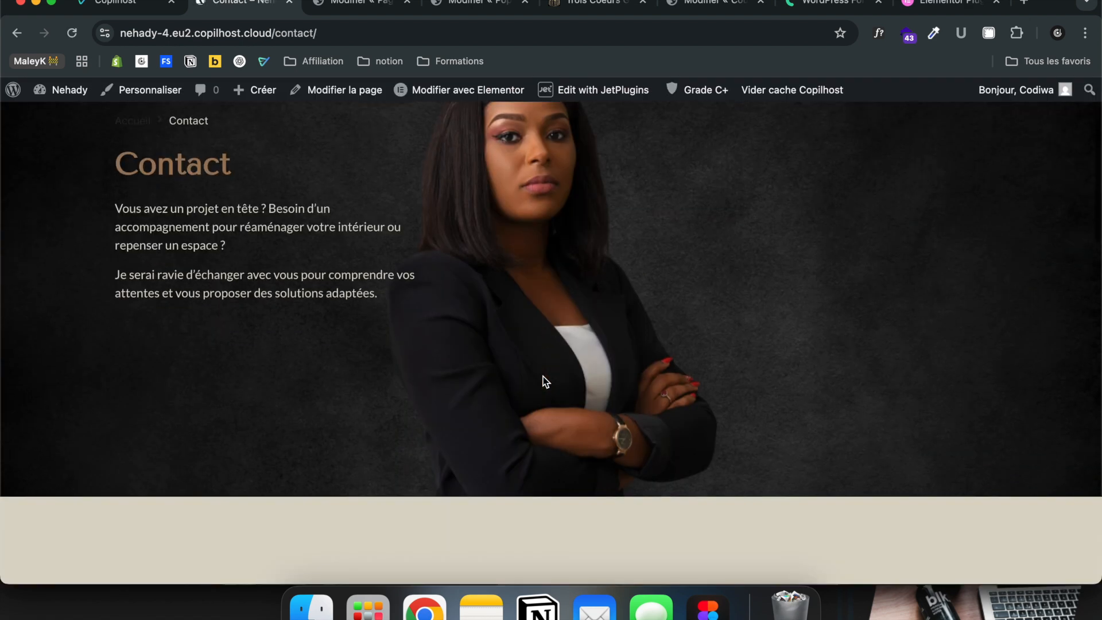
{"action": "scroll", "coordinate": [542, 377], "scroll_direction": "down", "scroll_amount": 5}
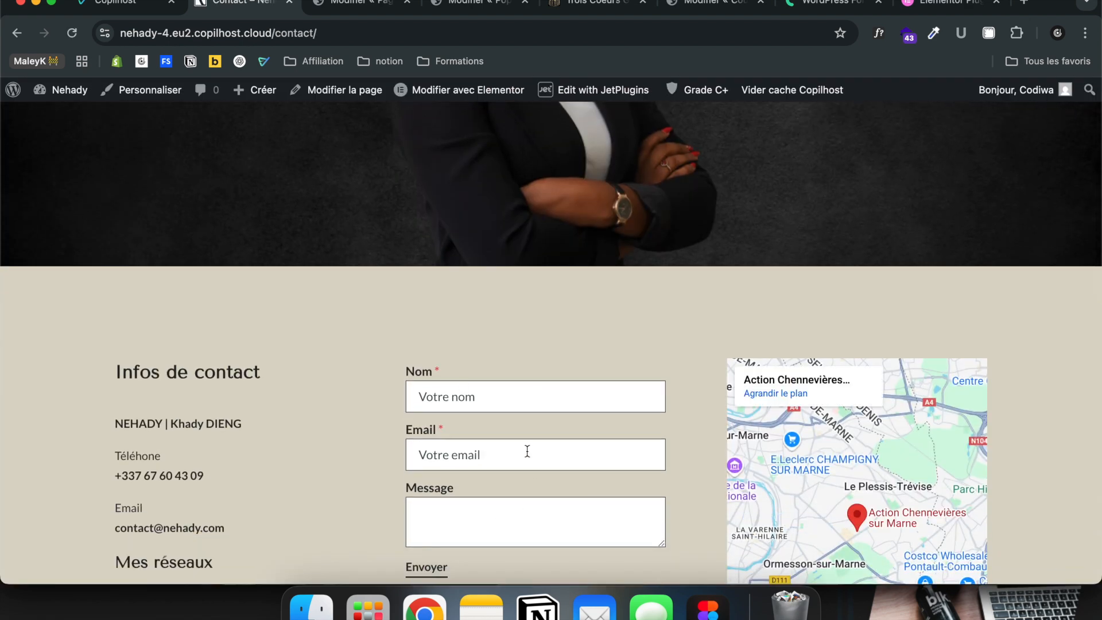
{"action": "scroll", "coordinate": [526, 451], "scroll_direction": "up", "scroll_amount": 5}
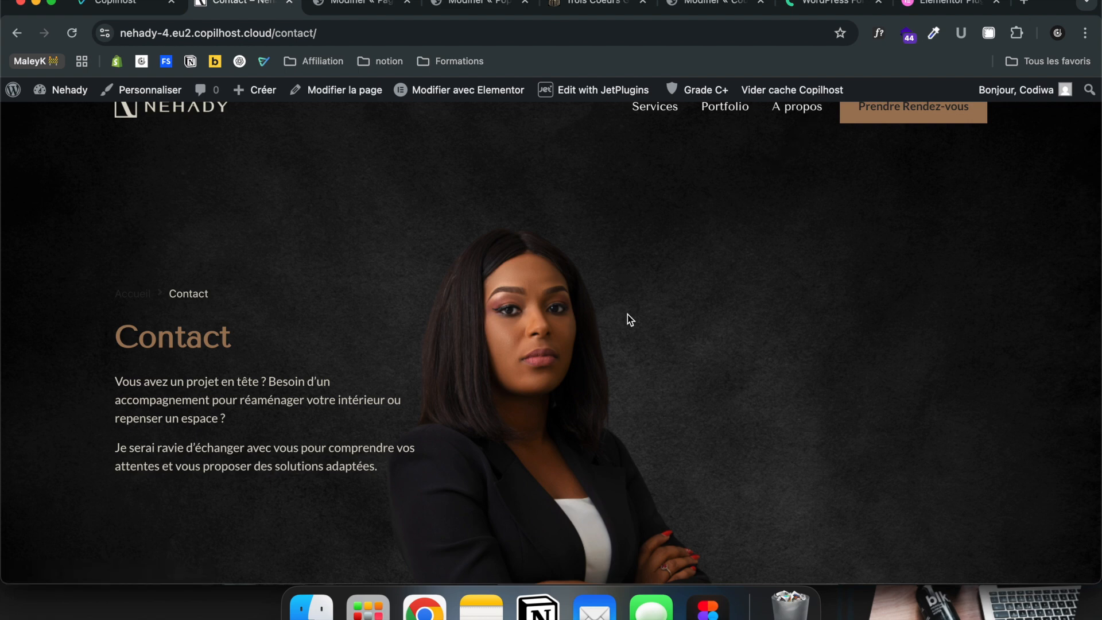
{"action": "scroll", "coordinate": [628, 317], "scroll_direction": "down", "scroll_amount": 5}
{"action": "scroll", "coordinate": [583, 310], "scroll_direction": "up", "scroll_amount": 5}
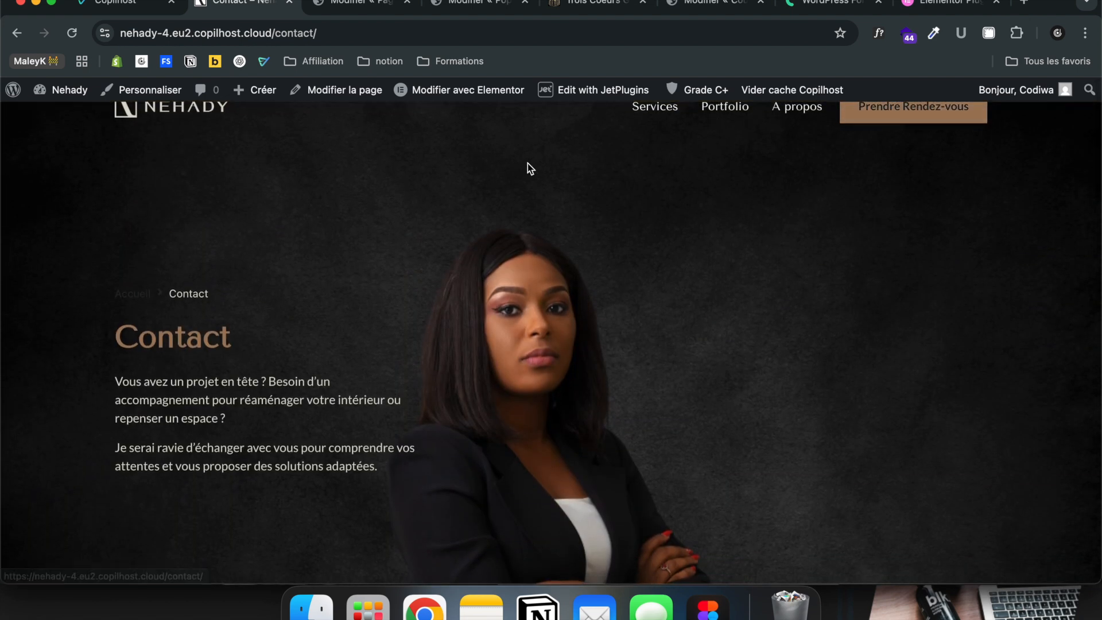
Open the account area from the Nehady home page and show its administration panel with the published projects
{"action": "left_click", "coordinate": [144, 111]}
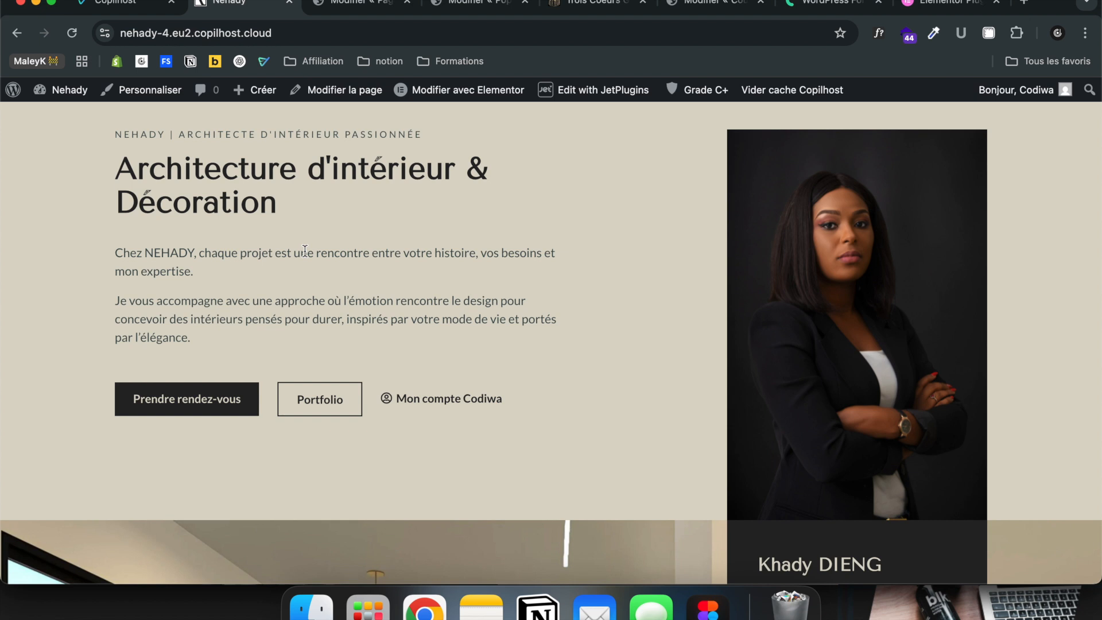
{"action": "left_click", "coordinate": [444, 410]}
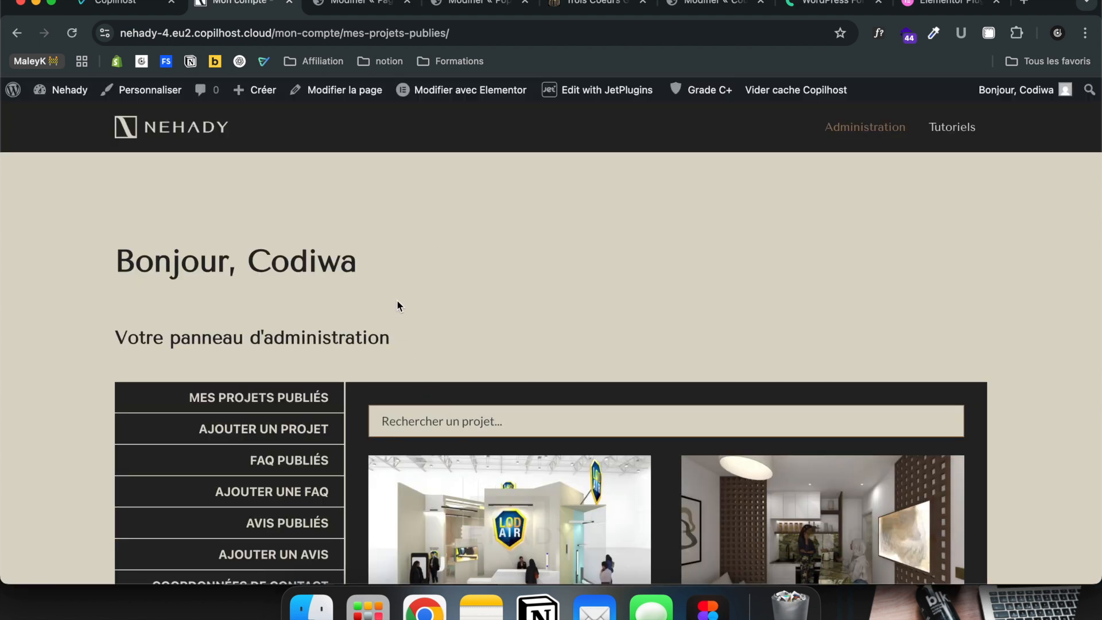
{"action": "scroll", "coordinate": [397, 305], "scroll_direction": "down", "scroll_amount": 2}
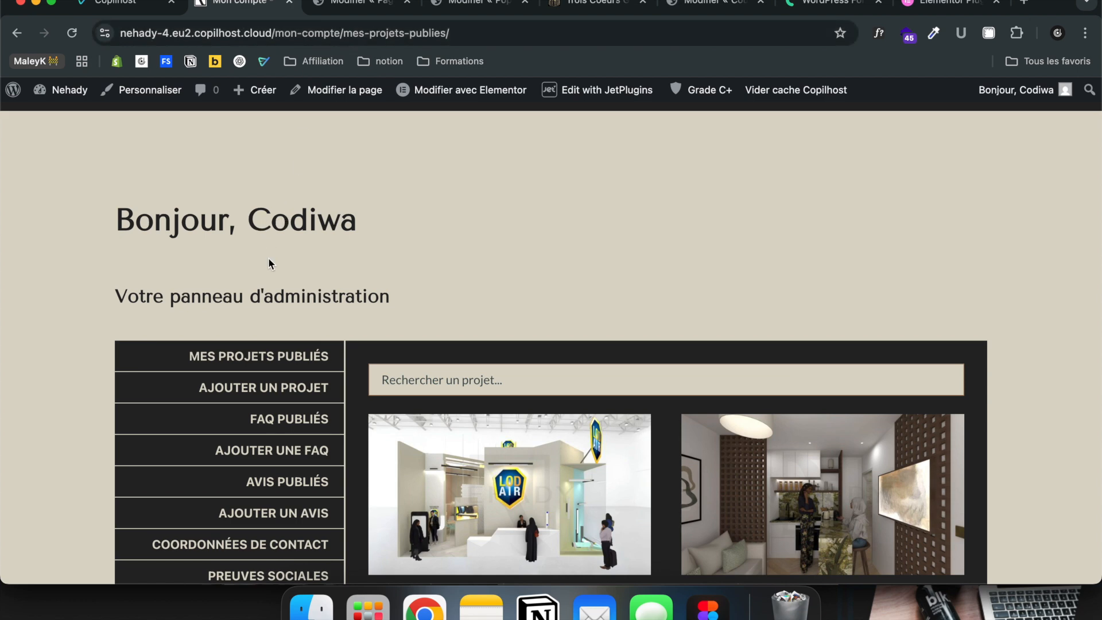
{"action": "scroll", "coordinate": [282, 319], "scroll_direction": "down", "scroll_amount": 5}
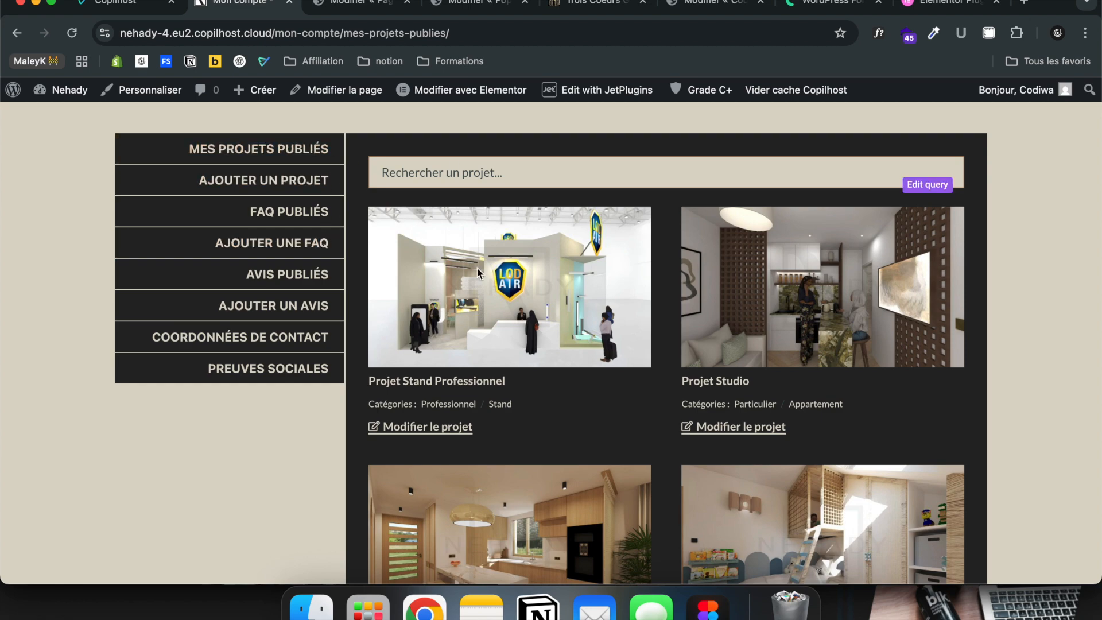
Open the form for adding a project in the administration panel and look over its fields
{"action": "scroll", "coordinate": [546, 482], "scroll_direction": "down", "scroll_amount": 2}
{"action": "scroll", "coordinate": [547, 481], "scroll_direction": "up", "scroll_amount": 3}
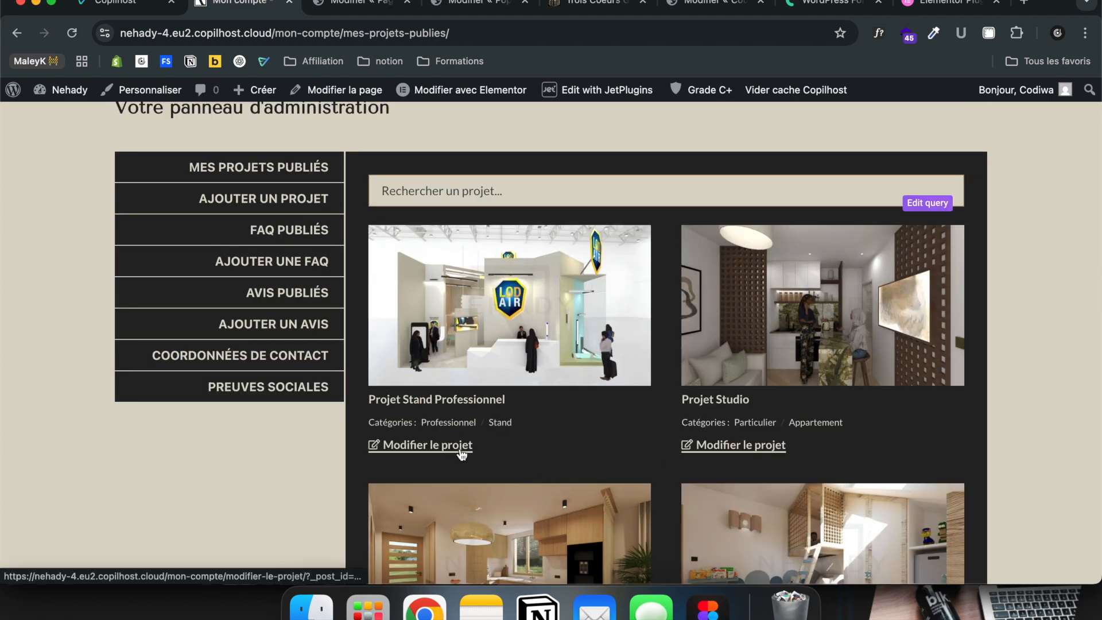
{"action": "left_click", "coordinate": [270, 198]}
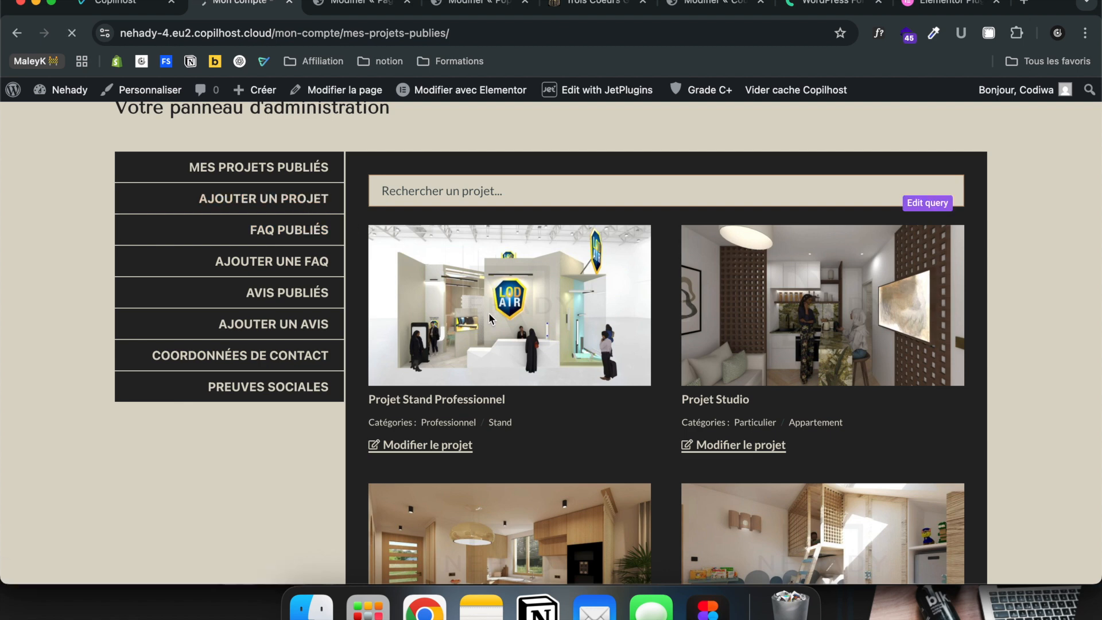
{"action": "scroll", "coordinate": [453, 467], "scroll_direction": "down", "scroll_amount": 6}
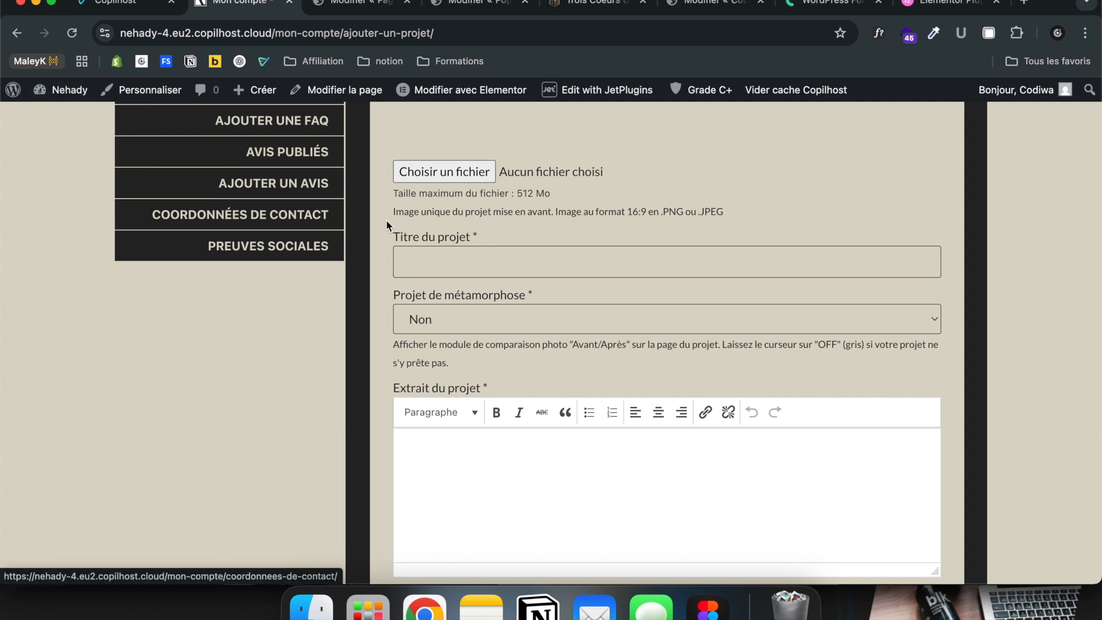
Open the Nehady WordPress dashboard and look over its home page and navigation entries
{"action": "left_click", "coordinate": [77, 95]}
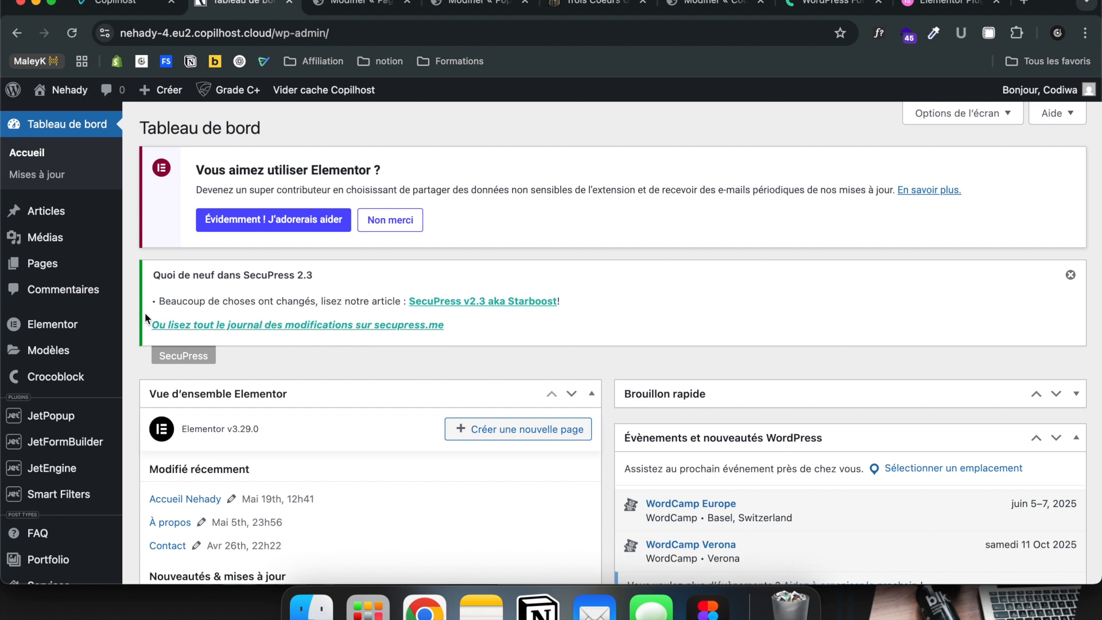
{"action": "mouse_move", "coordinate": [58, 346]}
{"action": "scroll", "coordinate": [294, 411], "scroll_direction": "down", "scroll_amount": 5}
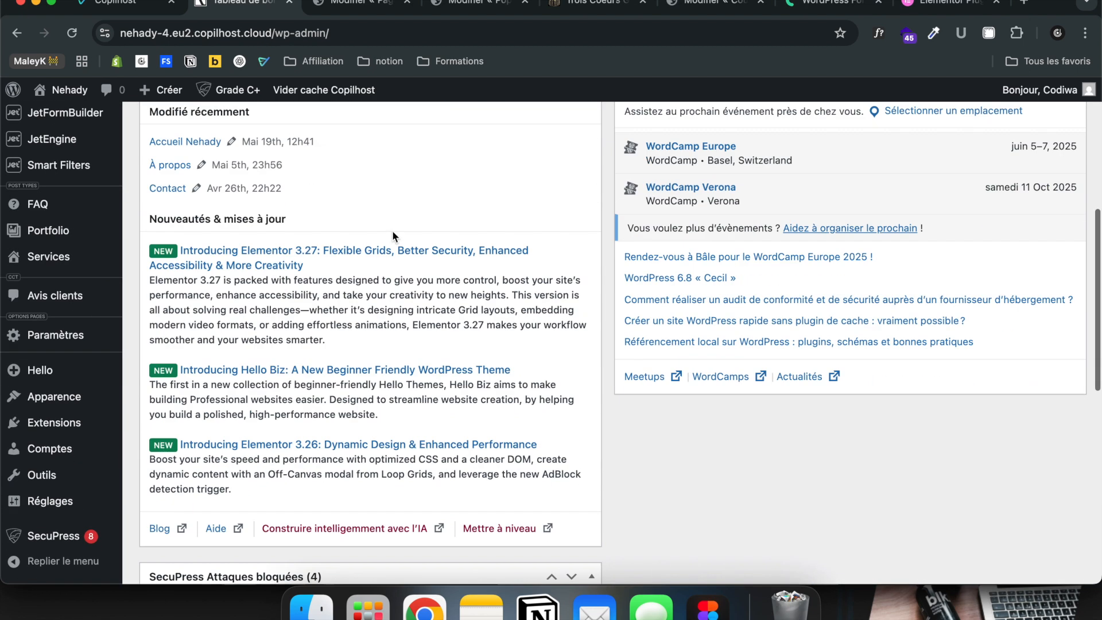
{"action": "scroll", "coordinate": [392, 230], "scroll_direction": "up", "scroll_amount": 3}
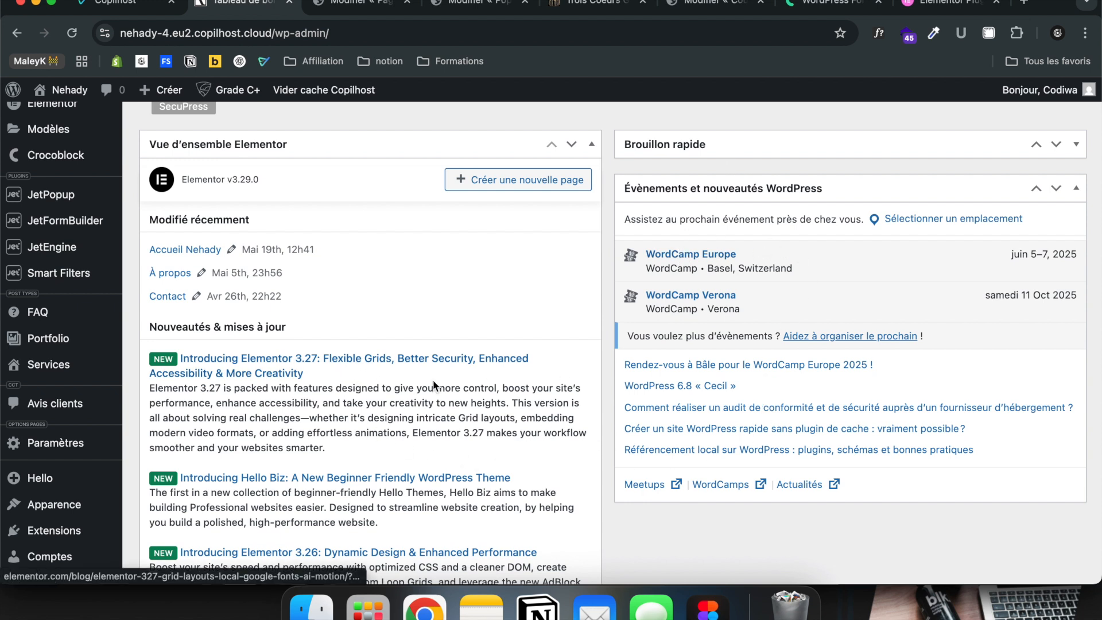
{"action": "scroll", "coordinate": [435, 379], "scroll_direction": "up", "scroll_amount": 5}
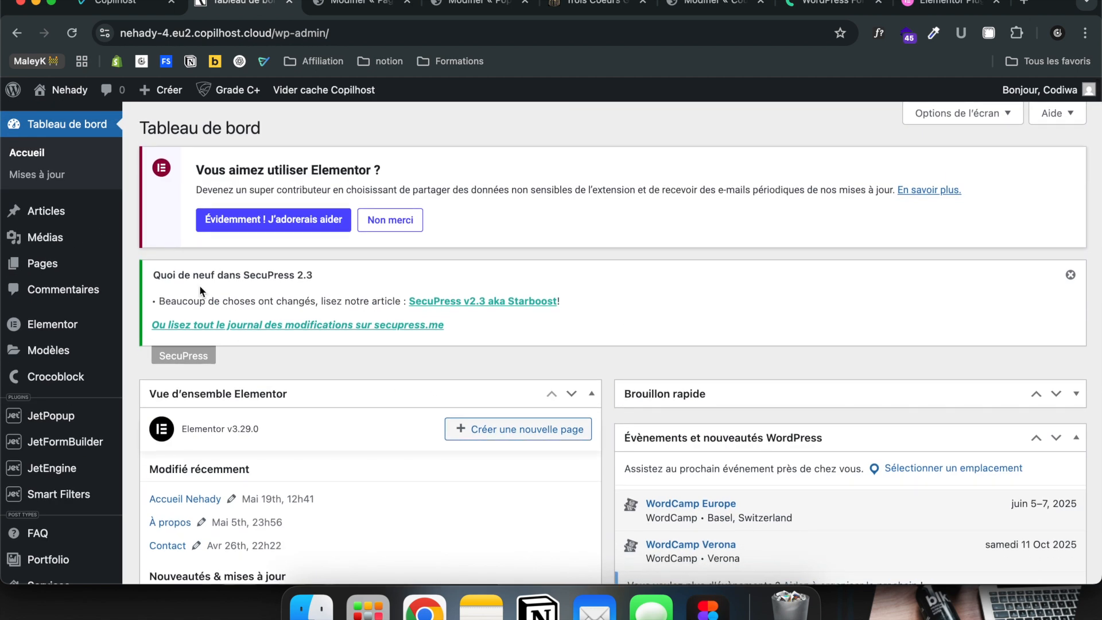
{"action": "left_click", "coordinate": [355, 2]}
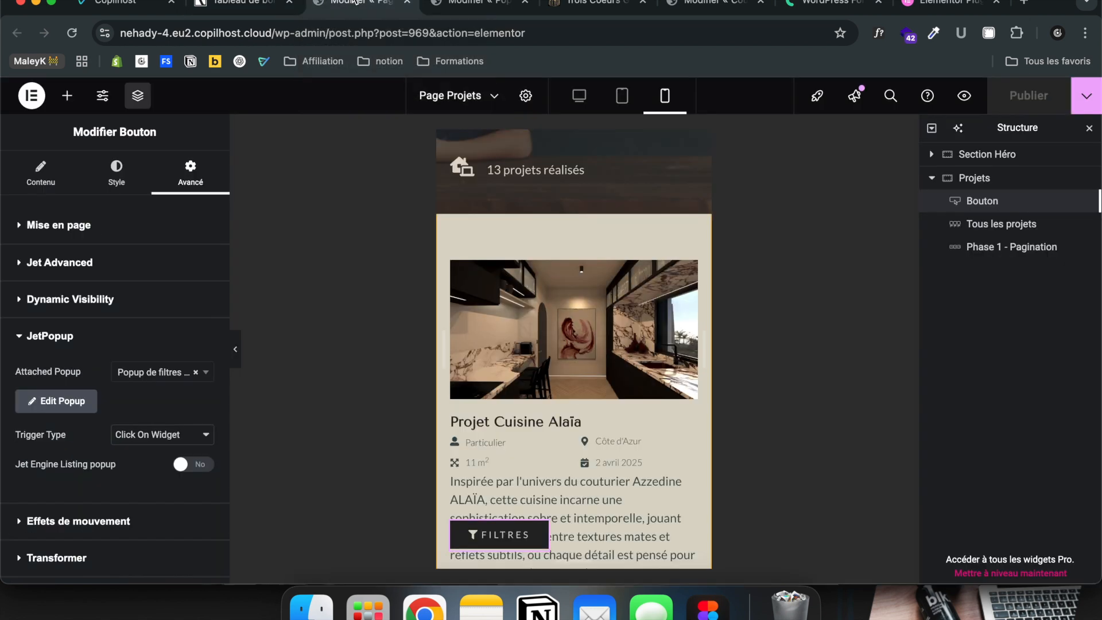
{"action": "left_click", "coordinate": [462, 3]}
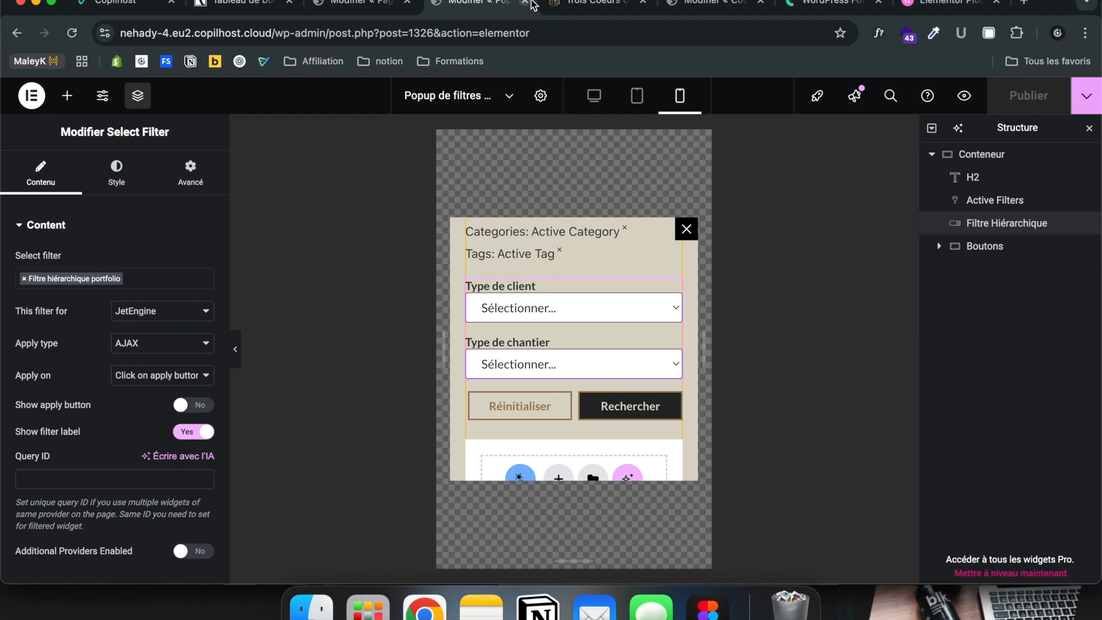
{"action": "left_click", "coordinate": [560, 2]}
{"action": "left_click", "coordinate": [235, 11]}
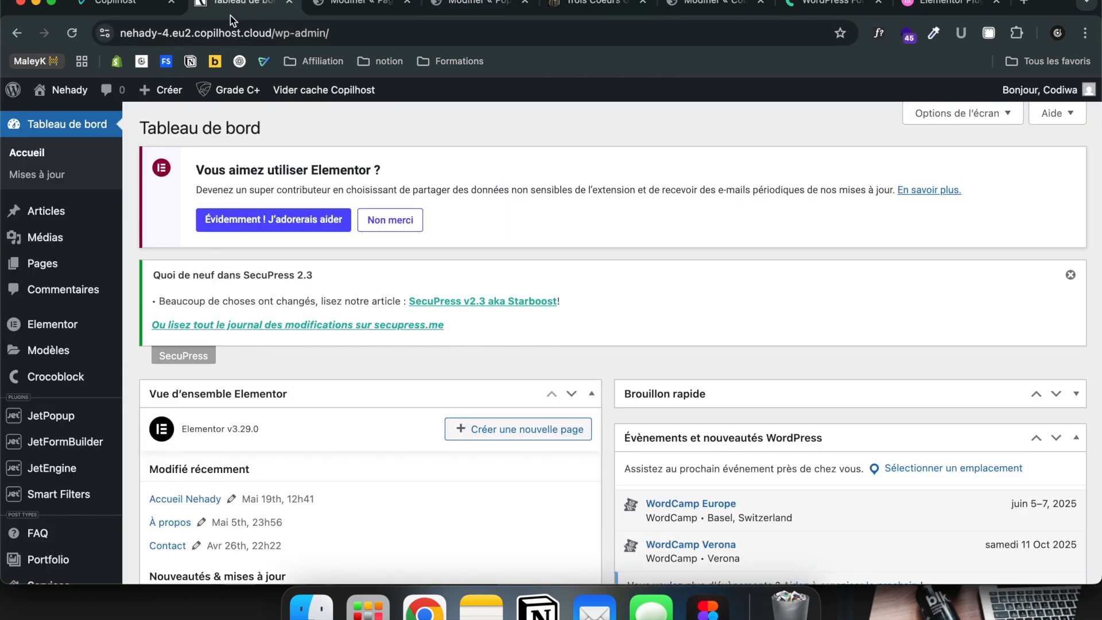
Go back to the account area from the live Nehady home page and show the published FAQs
{"action": "left_click", "coordinate": [60, 101]}
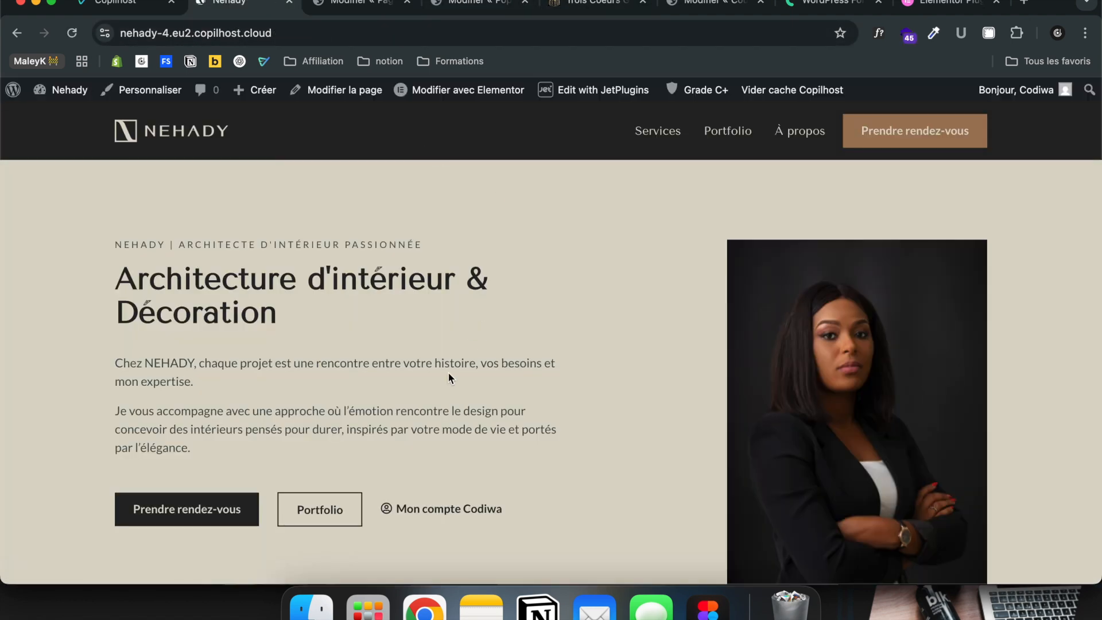
{"action": "left_click", "coordinate": [434, 510]}
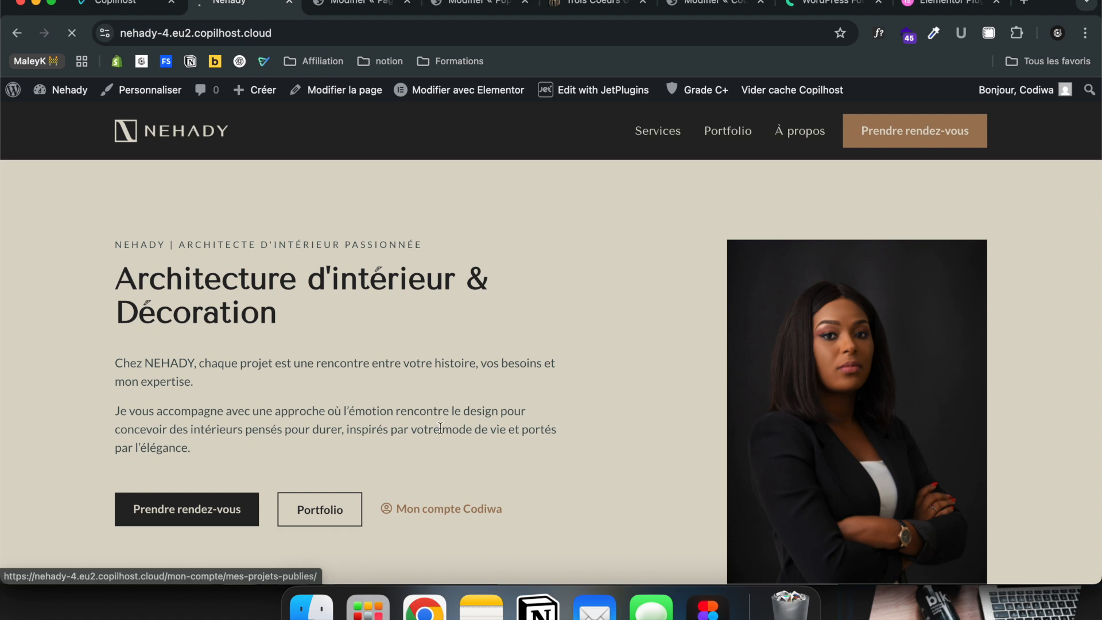
{"action": "scroll", "coordinate": [351, 423], "scroll_direction": "down", "scroll_amount": 3}
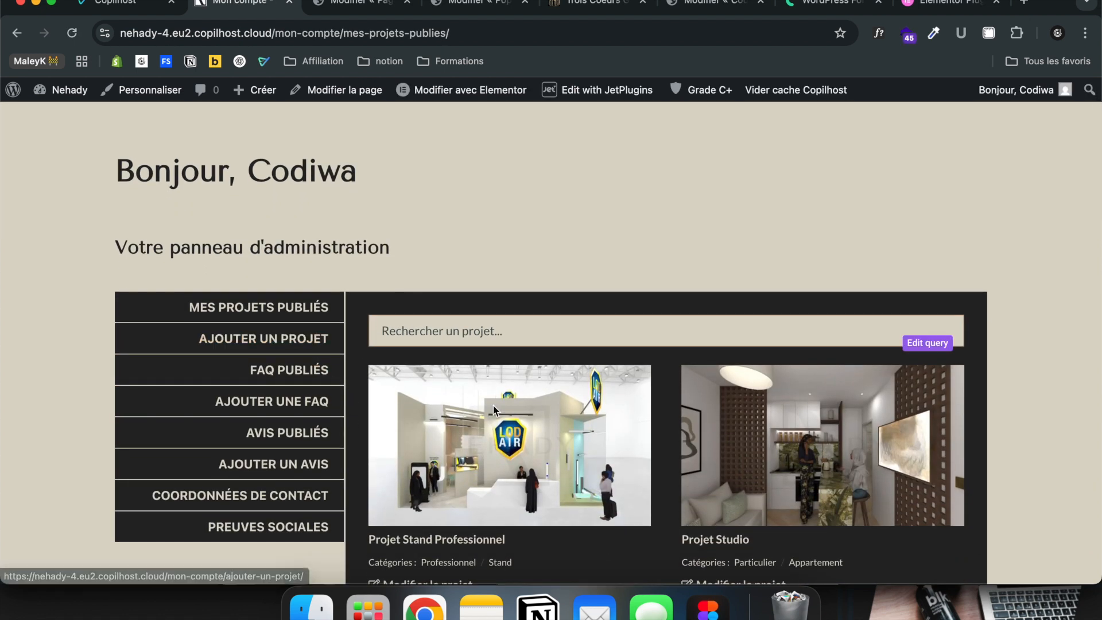
{"action": "scroll", "coordinate": [274, 337], "scroll_direction": "down", "scroll_amount": 2}
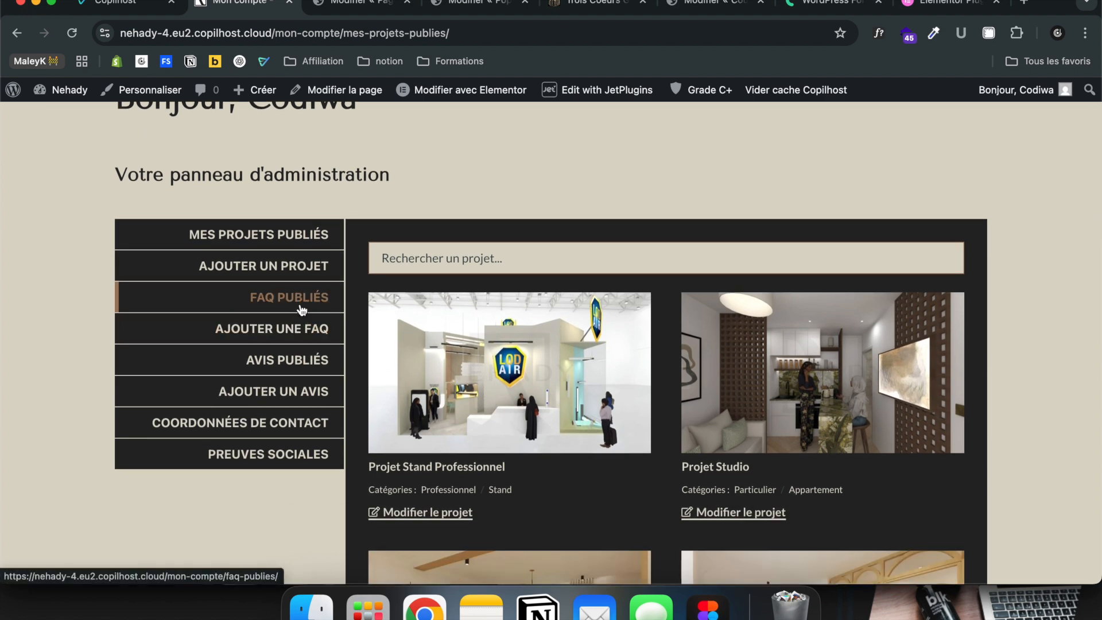
{"action": "left_click", "coordinate": [302, 311]}
{"action": "scroll", "coordinate": [367, 378], "scroll_direction": "down", "scroll_amount": 5}
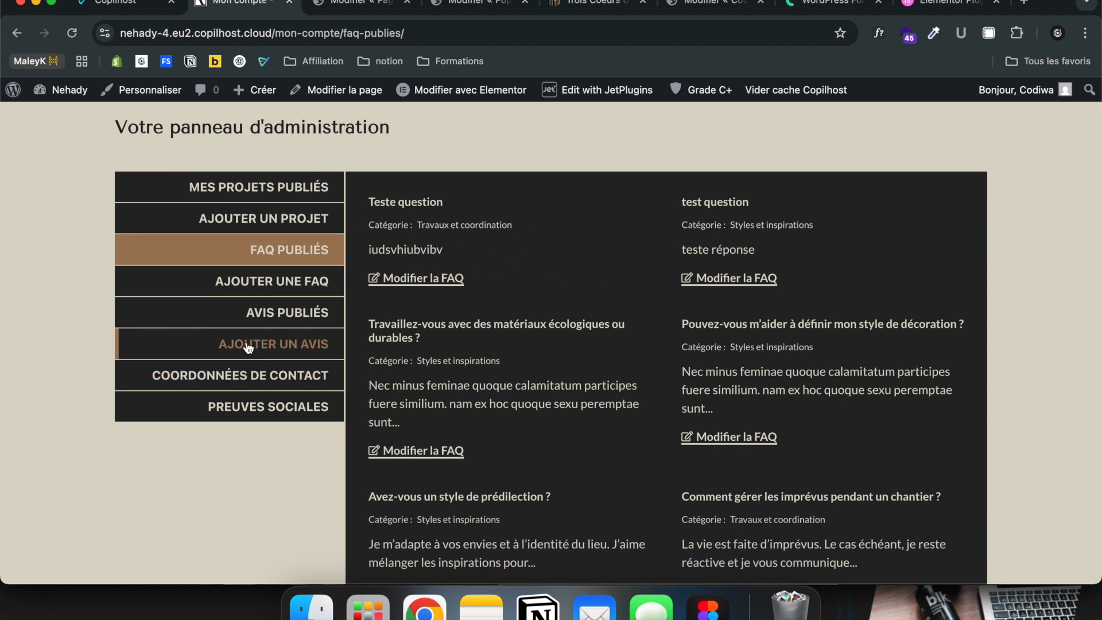
Open the "Teste question" FAQ for editing and examine its fields and the available question types
{"action": "left_click", "coordinate": [418, 279]}
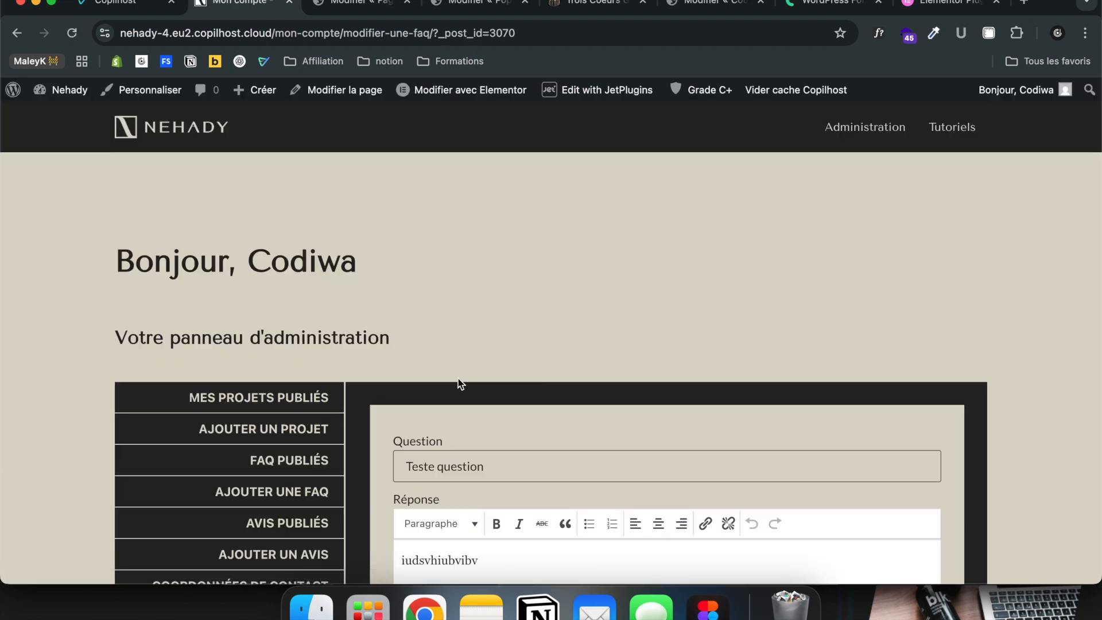
{"action": "scroll", "coordinate": [439, 343], "scroll_direction": "down", "scroll_amount": 3}
{"action": "scroll", "coordinate": [487, 492], "scroll_direction": "down", "scroll_amount": 5}
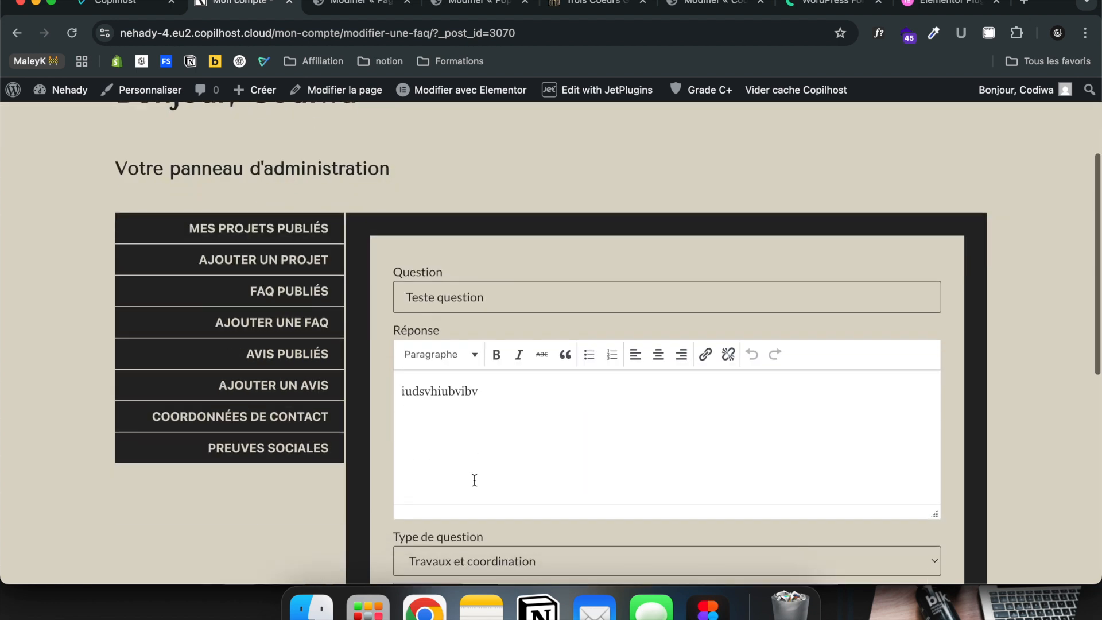
{"action": "left_click", "coordinate": [522, 377]}
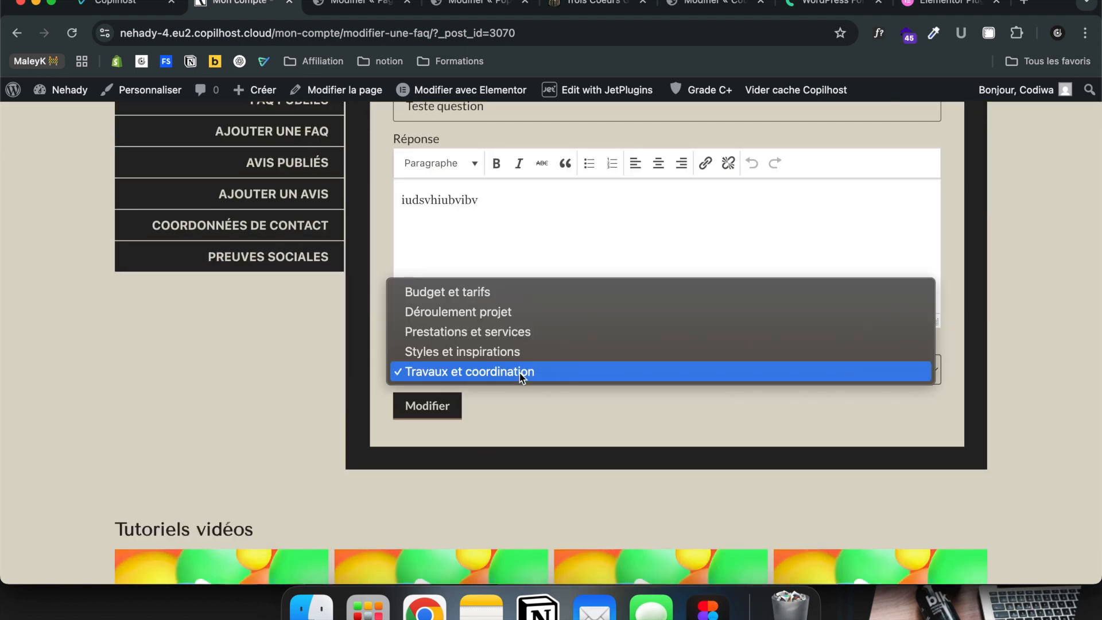
{"action": "left_click", "coordinate": [520, 402]}
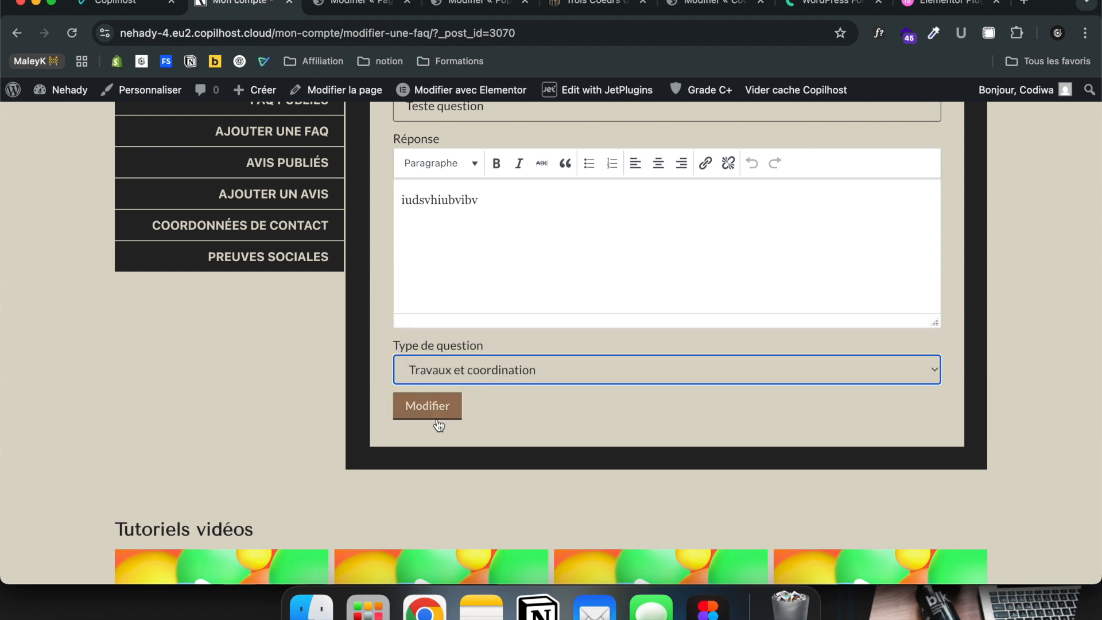
{"action": "scroll", "coordinate": [424, 424], "scroll_direction": "up", "scroll_amount": 2}
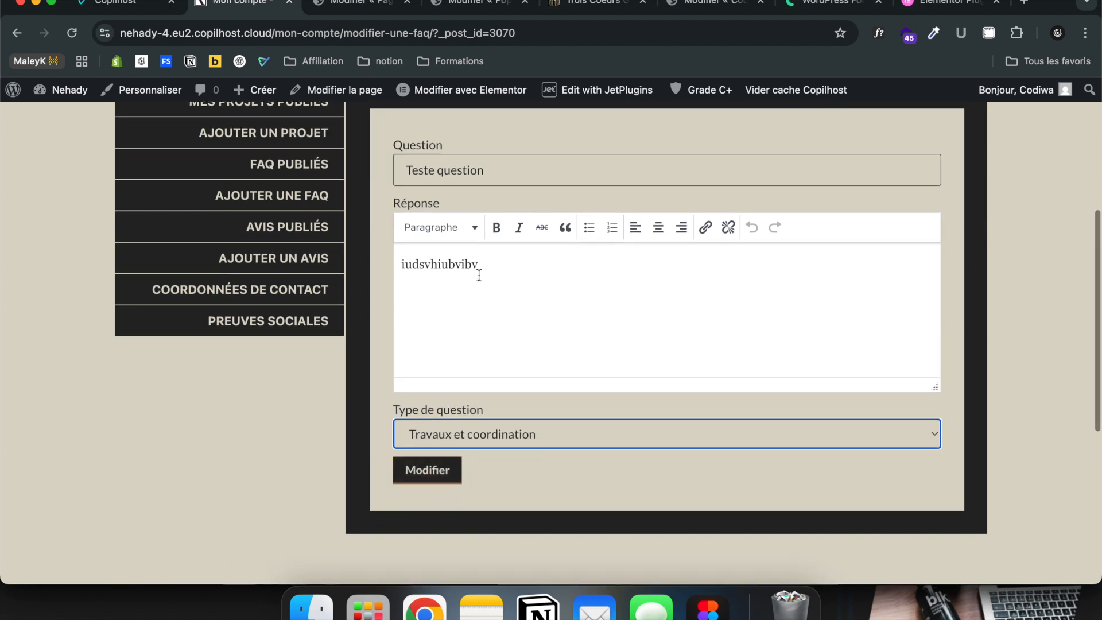
Replace the answer with "jbjhvjhsvbjhs", rename the question "Teste question 123", submit the changes and return to the published FAQs
{"action": "left_click", "coordinate": [478, 275]}
{"action": "double_click", "coordinate": [479, 275]}
{"action": "type", "text": "jbjhvjhsvbjhs"}
{"action": "left_click", "coordinate": [530, 165]}
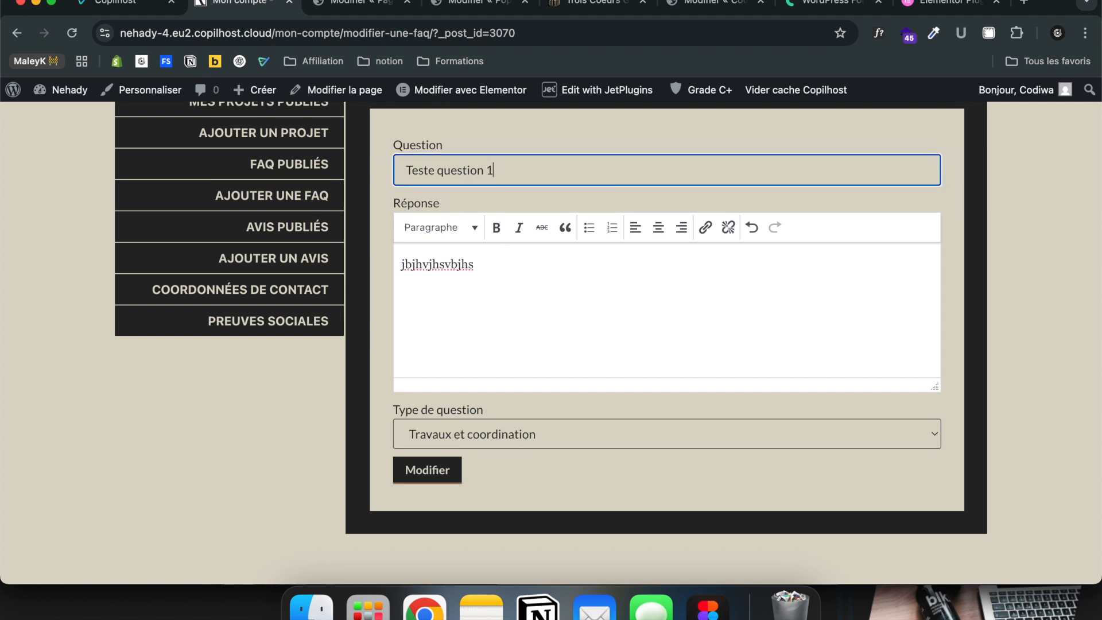
{"action": "key", "text": "Caps_Lock"}
{"action": "left_click", "coordinate": [438, 473]}
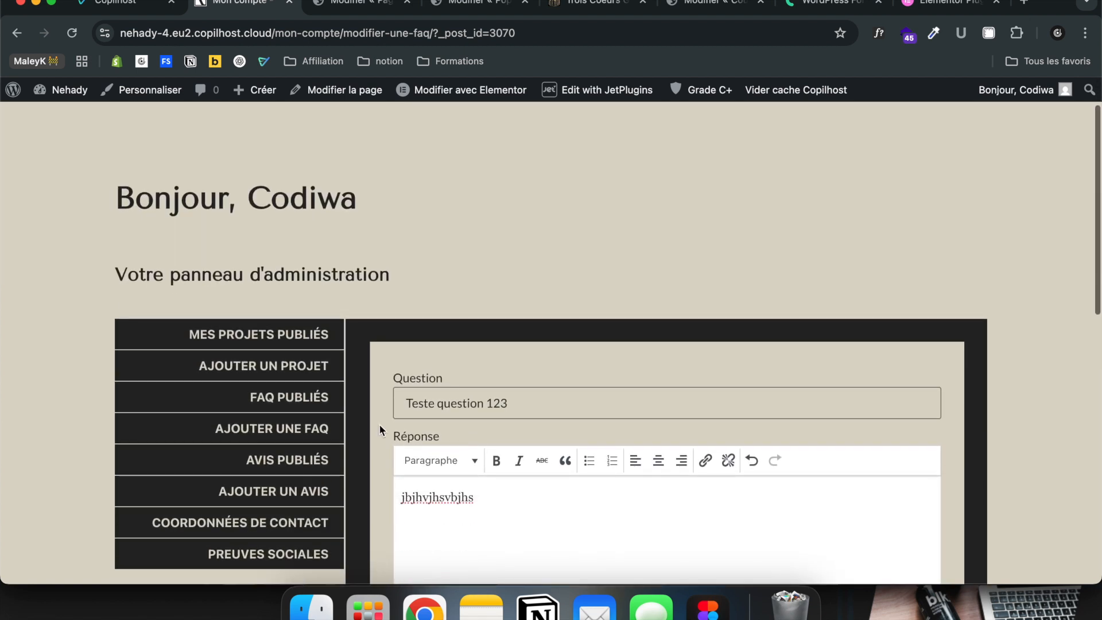
{"action": "left_click", "coordinate": [304, 405]}
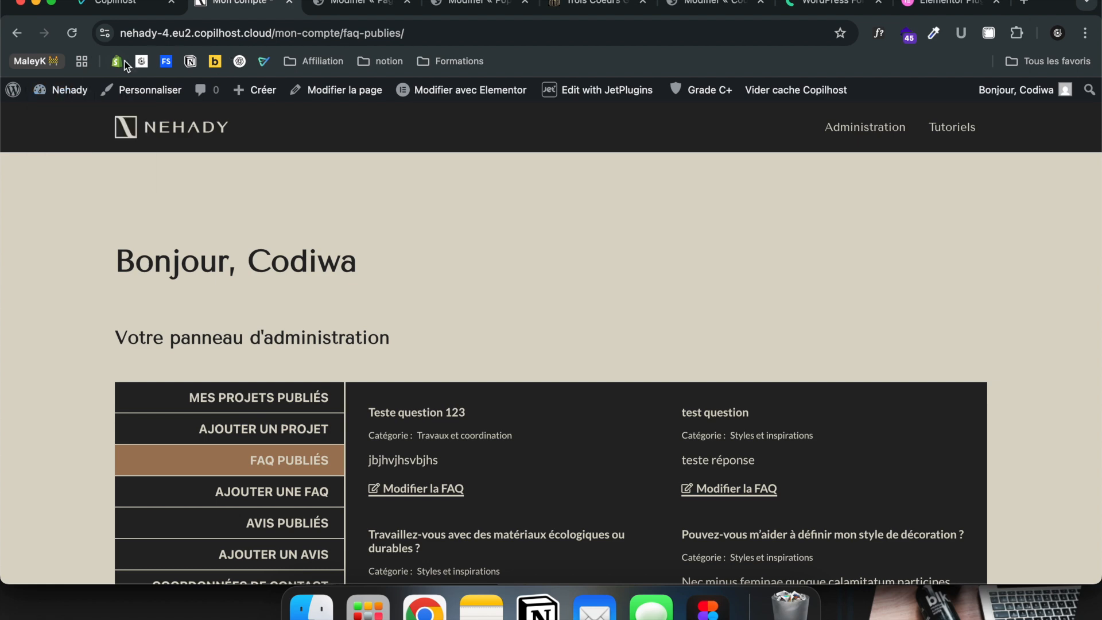
Open the list of FAQ entries in the Nehady WordPress dashboard
{"action": "mouse_move", "coordinate": [84, 87]}
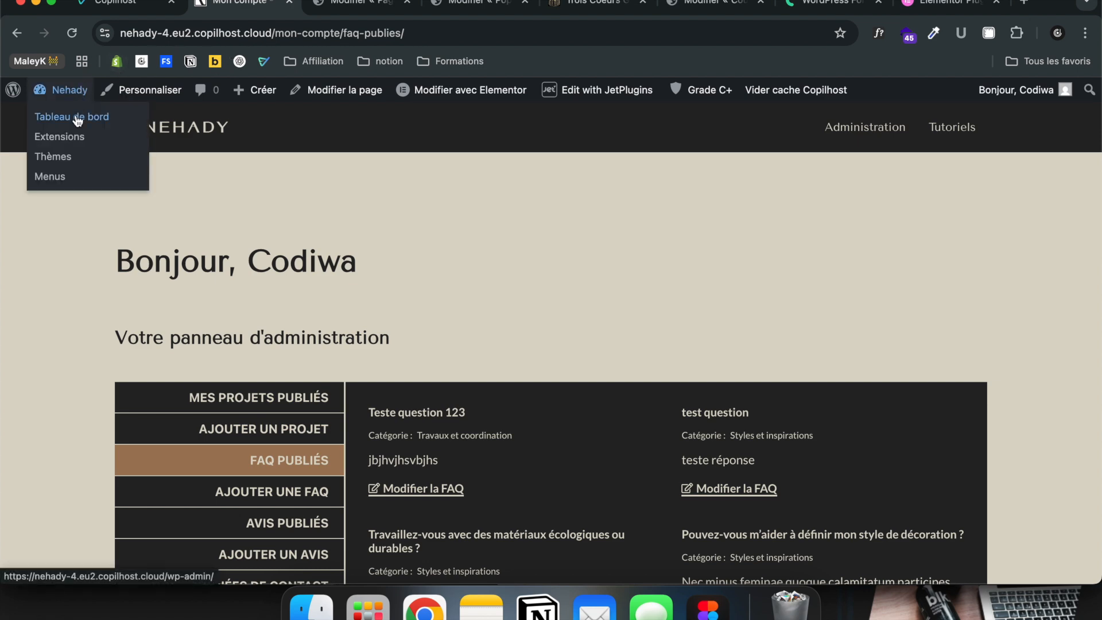
{"action": "left_click", "coordinate": [77, 120]}
{"action": "scroll", "coordinate": [75, 298], "scroll_direction": "down", "scroll_amount": 5}
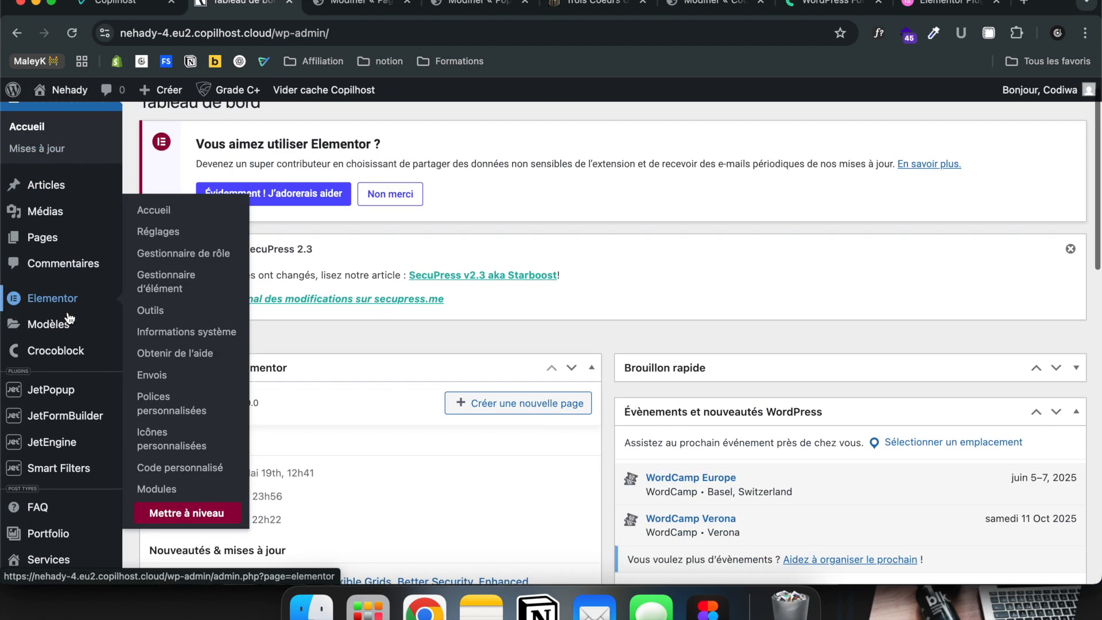
{"action": "mouse_move", "coordinate": [63, 330]}
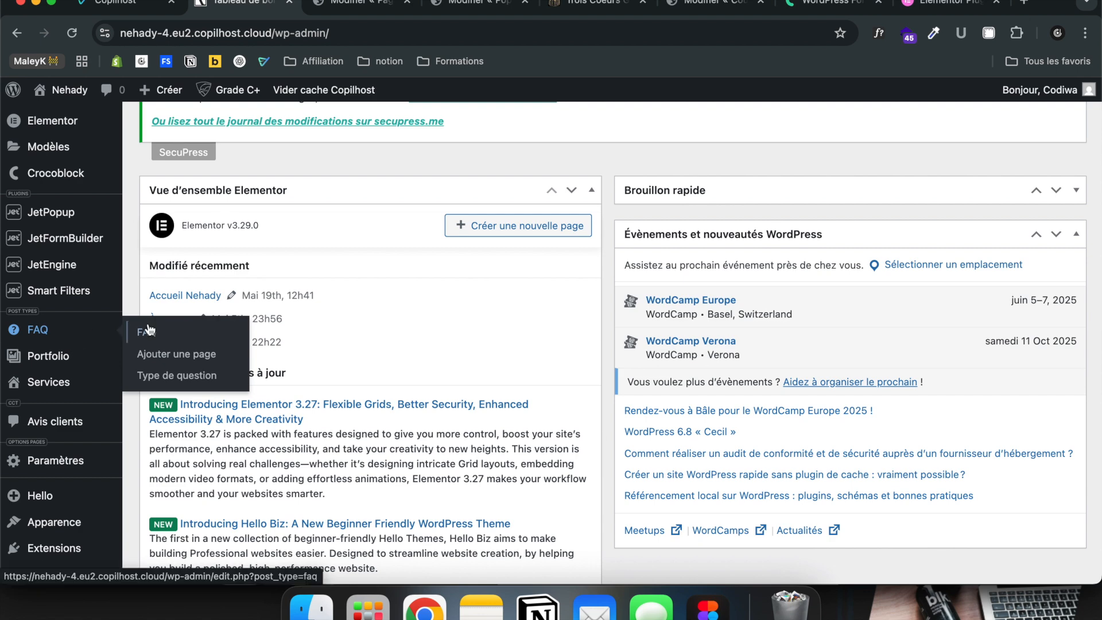
{"action": "left_click", "coordinate": [143, 323]}
{"action": "scroll", "coordinate": [421, 376], "scroll_direction": "down", "scroll_amount": 5}
{"action": "scroll", "coordinate": [421, 373], "scroll_direction": "up", "scroll_amount": 2}
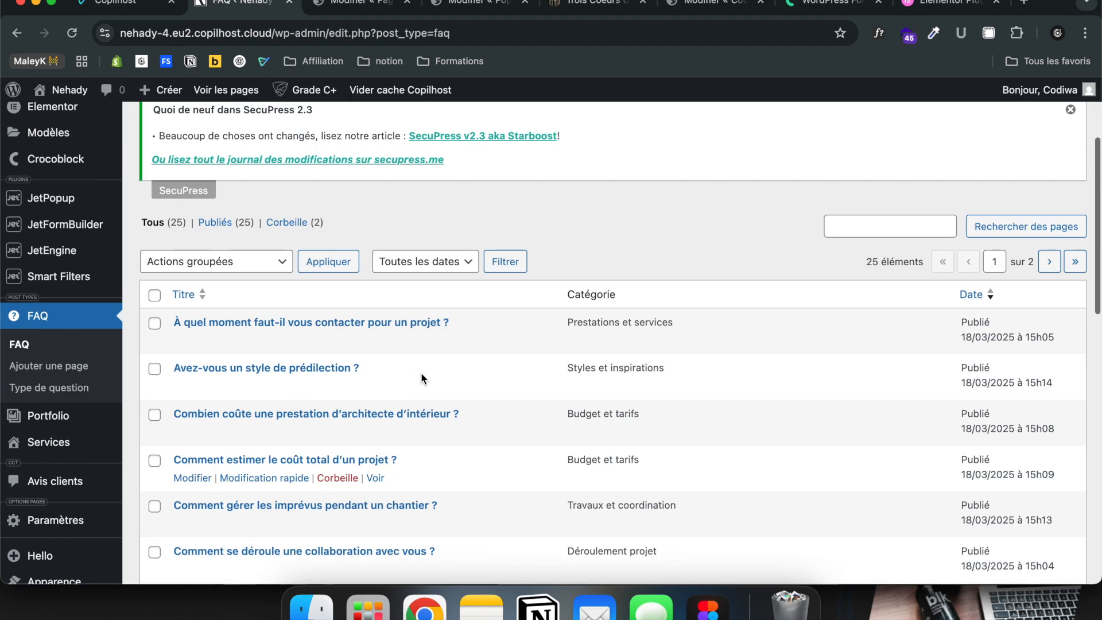
Sort the FAQ entries by date, newest first, and check "Teste question 123" in the editor before returning to the list
{"action": "left_click", "coordinate": [468, 294]}
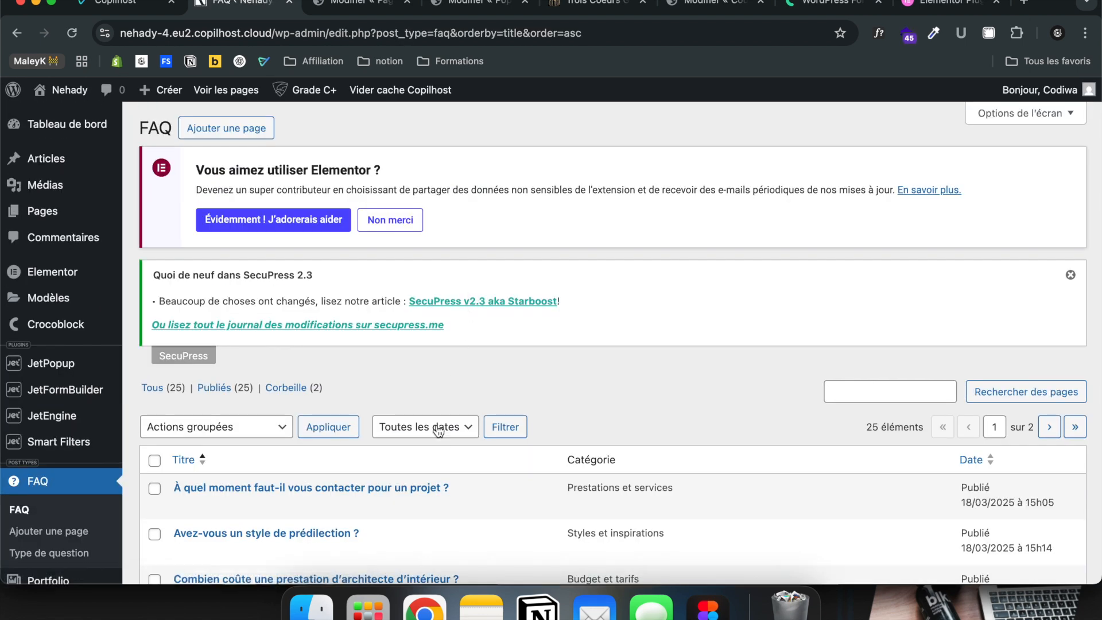
{"action": "scroll", "coordinate": [434, 447], "scroll_direction": "down", "scroll_amount": 6}
{"action": "left_click", "coordinate": [963, 134]}
{"action": "scroll", "coordinate": [934, 408], "scroll_direction": "down", "scroll_amount": 3}
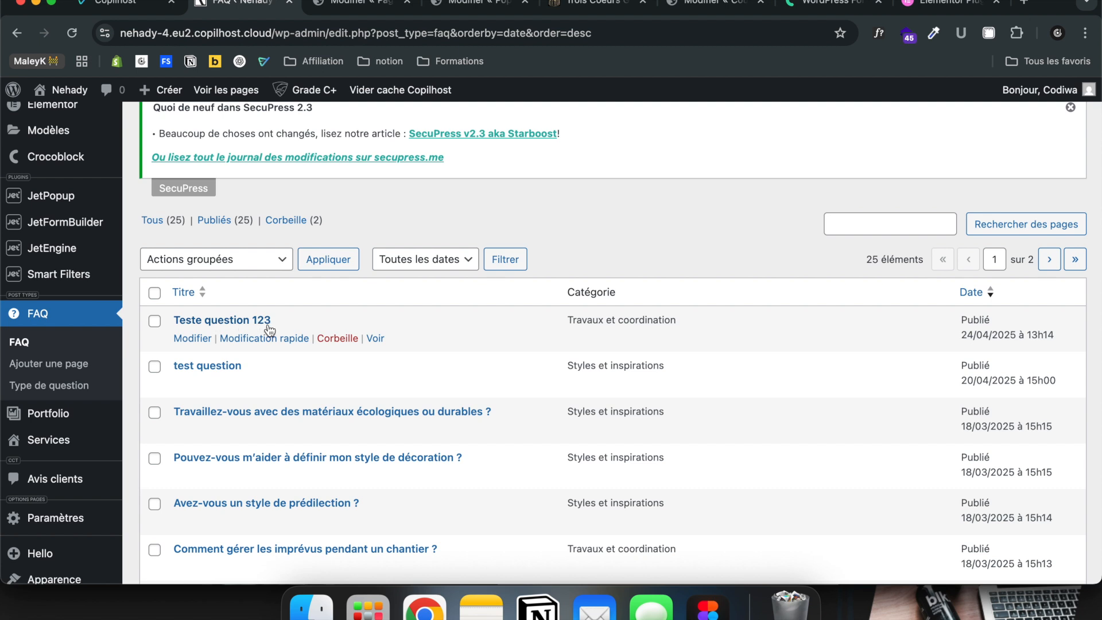
{"action": "left_click", "coordinate": [251, 327]}
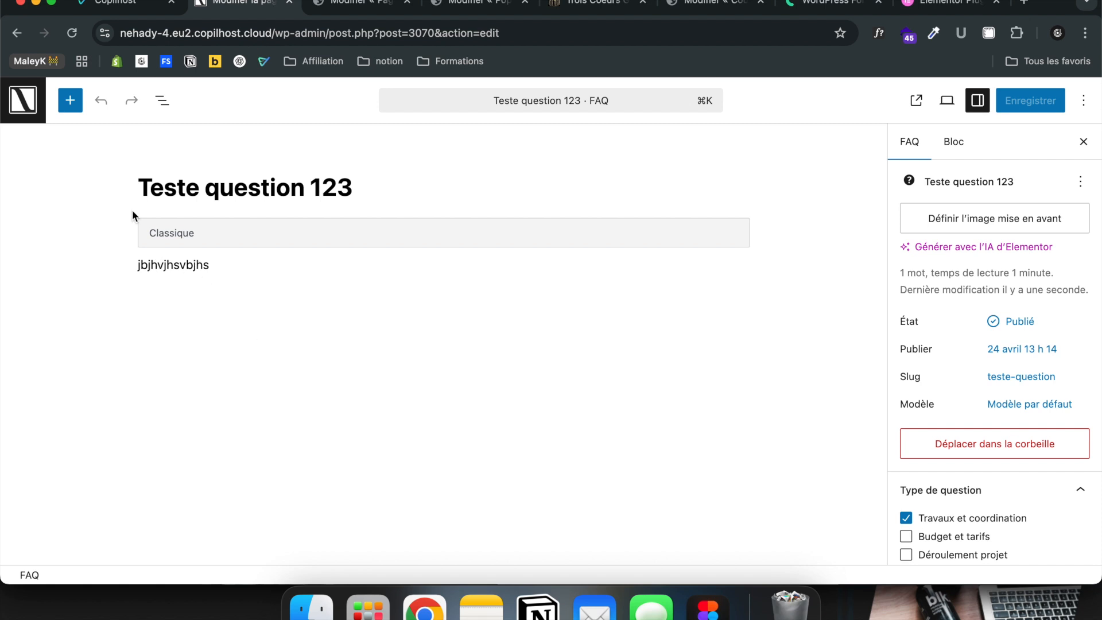
{"action": "left_click", "coordinate": [17, 33]}
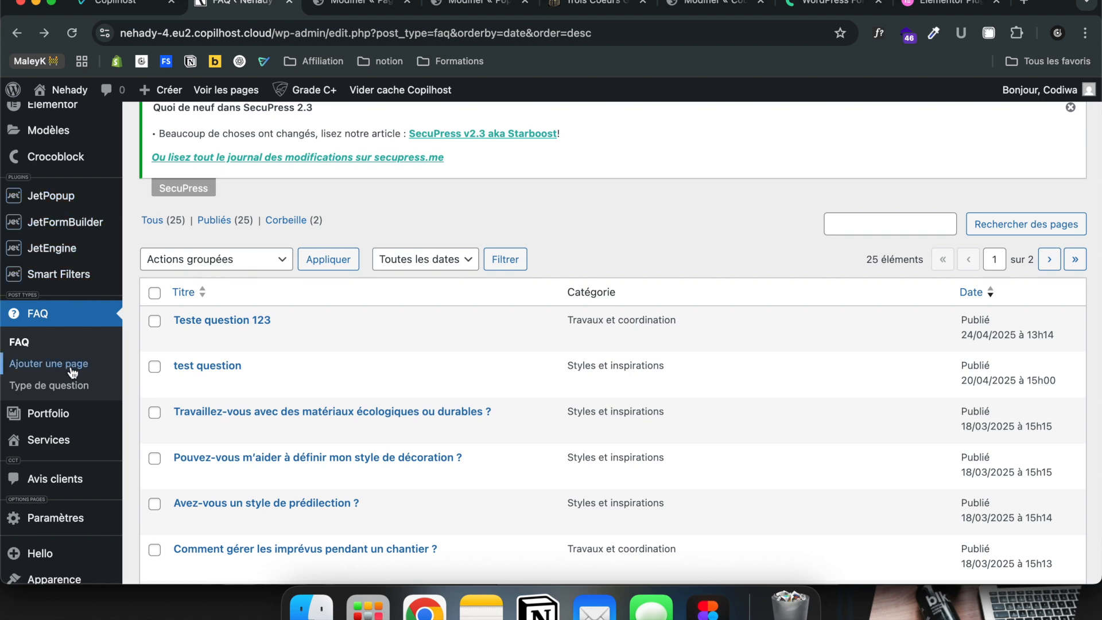
Open the FAQ question types and look over the category form and existing categories
{"action": "left_click", "coordinate": [73, 385]}
{"action": "scroll", "coordinate": [345, 510], "scroll_direction": "down", "scroll_amount": 10}
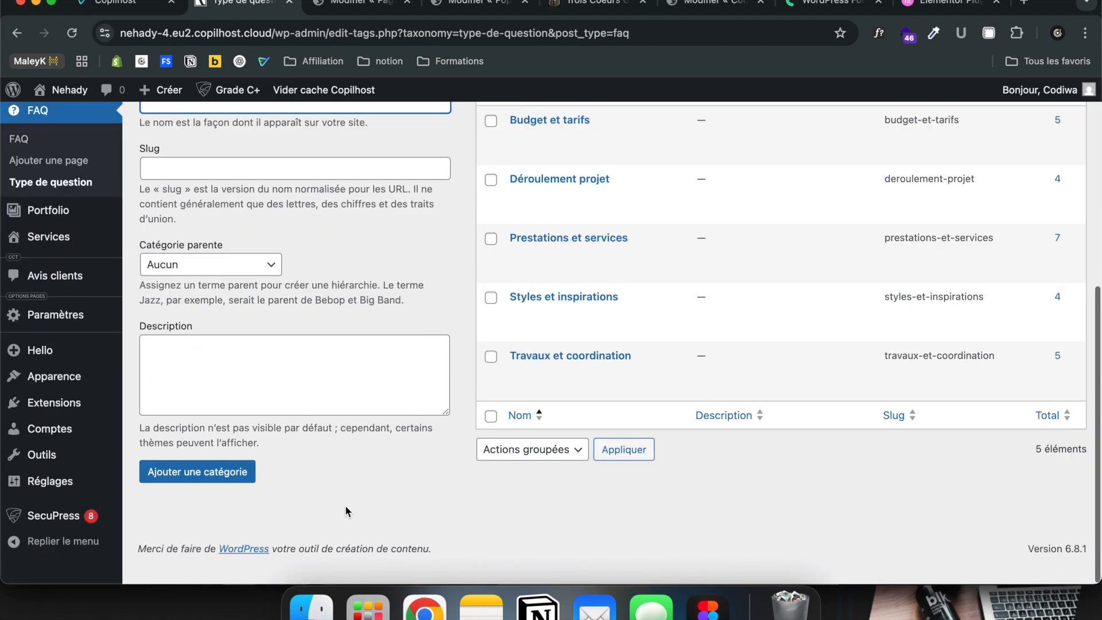
{"action": "scroll", "coordinate": [597, 361], "scroll_direction": "up", "scroll_amount": 10}
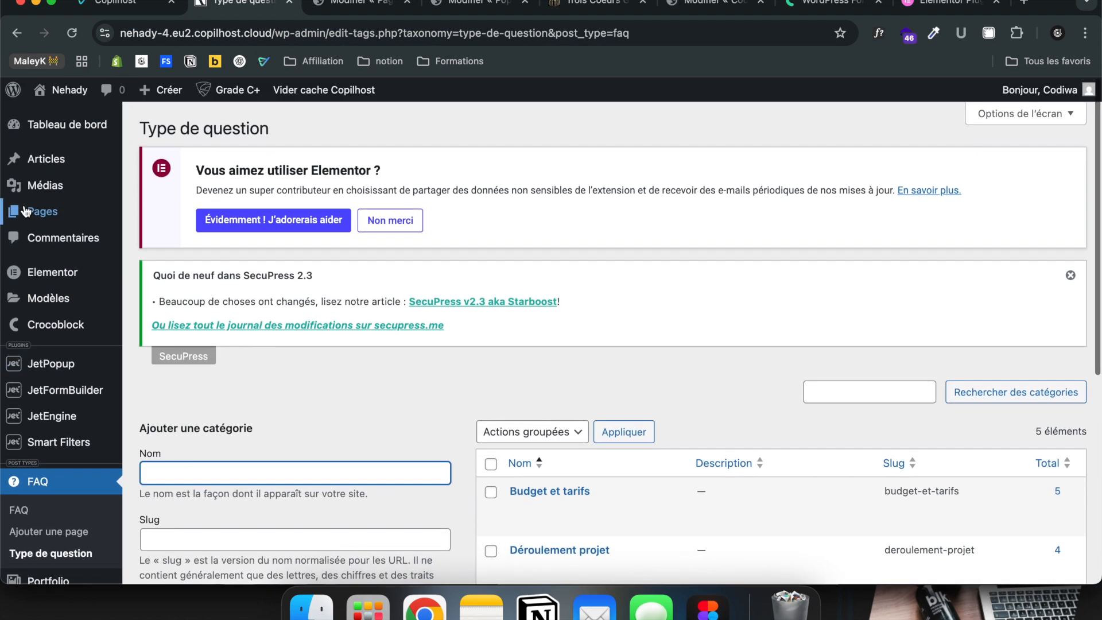
Switch to the Elementor pricing page to show the plans and their features
{"action": "mouse_move", "coordinate": [77, 93]}
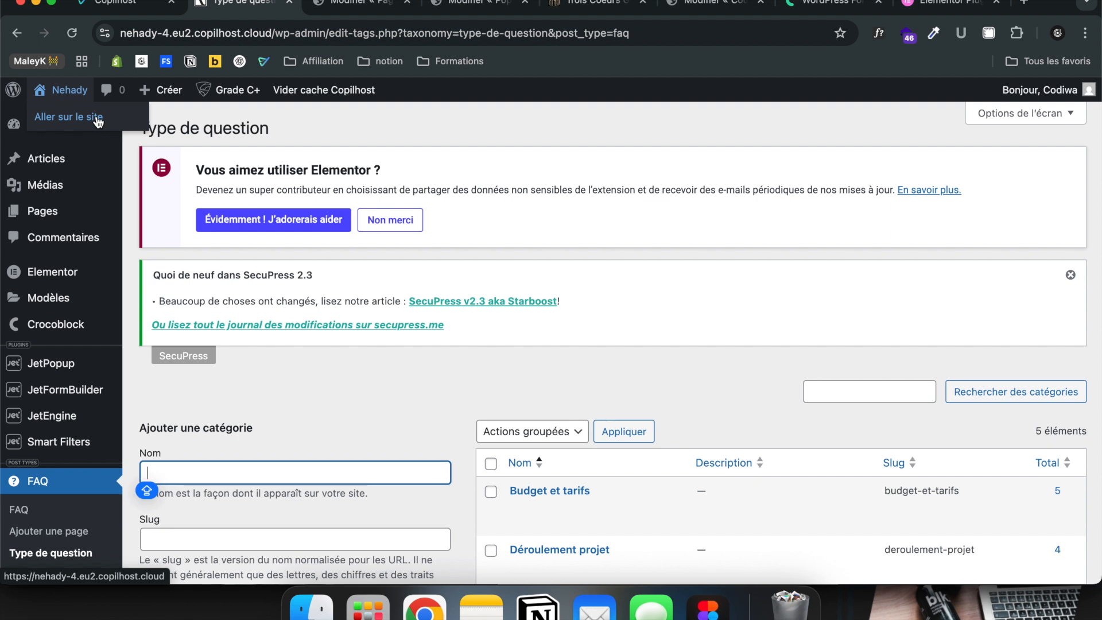
{"action": "left_click", "coordinate": [918, 12]}
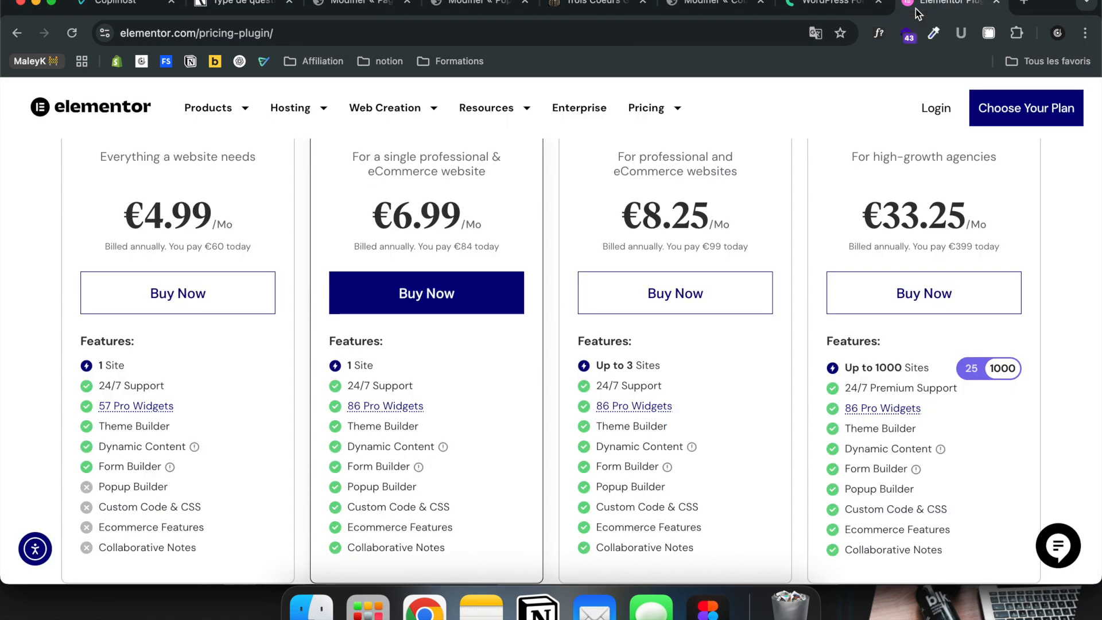
Switch back to the Nehady question types page and dismiss the SecuPress 2.3 notice
{"action": "left_click", "coordinate": [227, 2]}
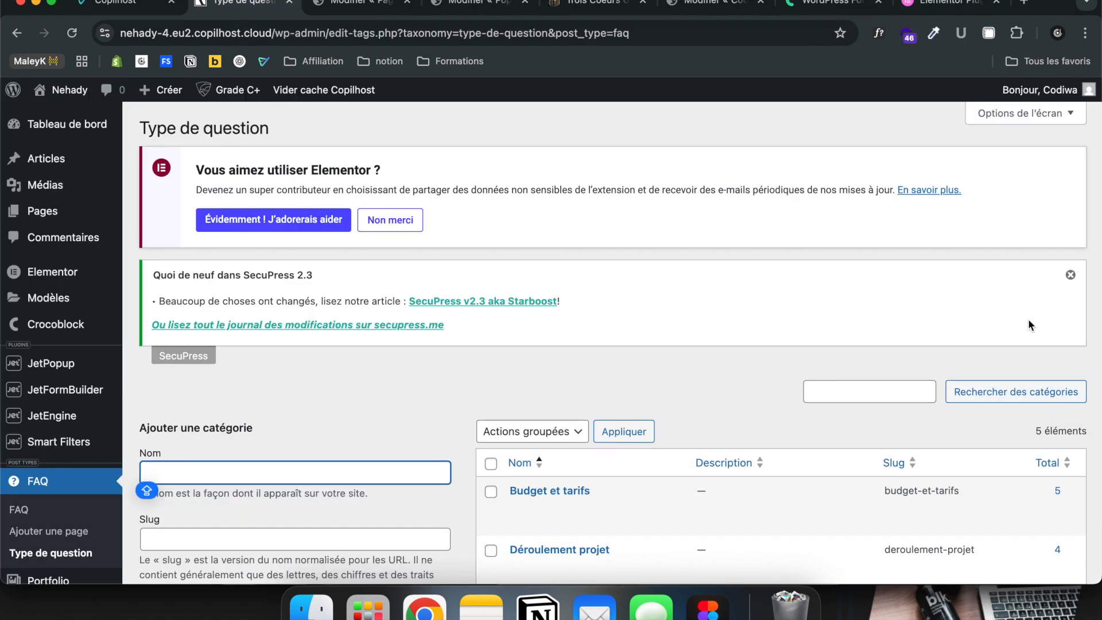
{"action": "left_click", "coordinate": [1071, 275]}
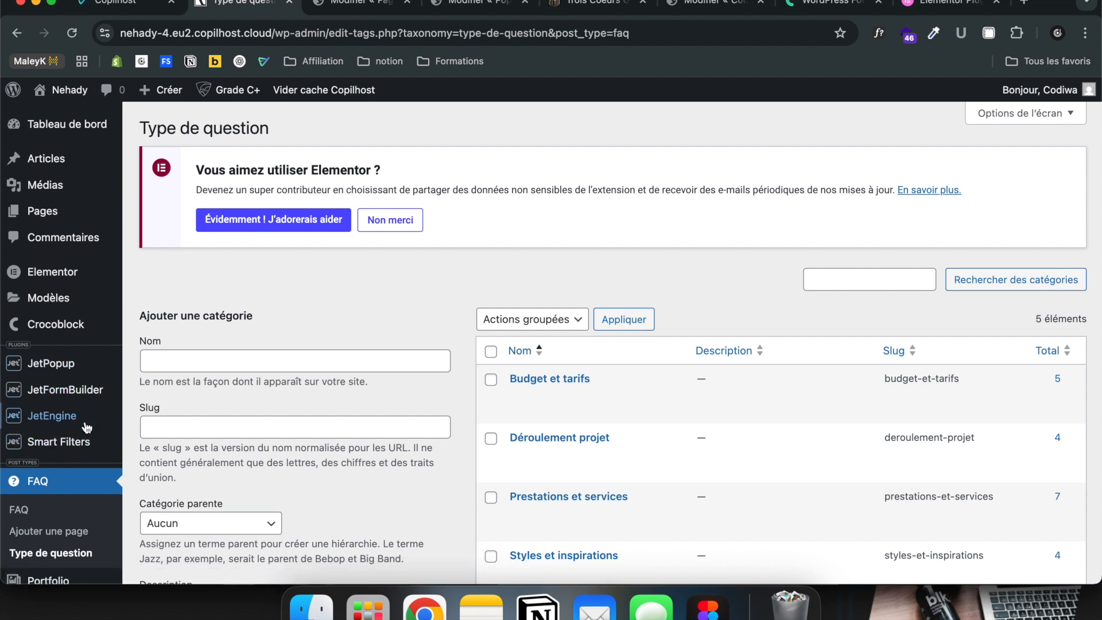
{"action": "scroll", "coordinate": [86, 421], "scroll_direction": "down", "scroll_amount": 1}
{"action": "mouse_move", "coordinate": [62, 416]}
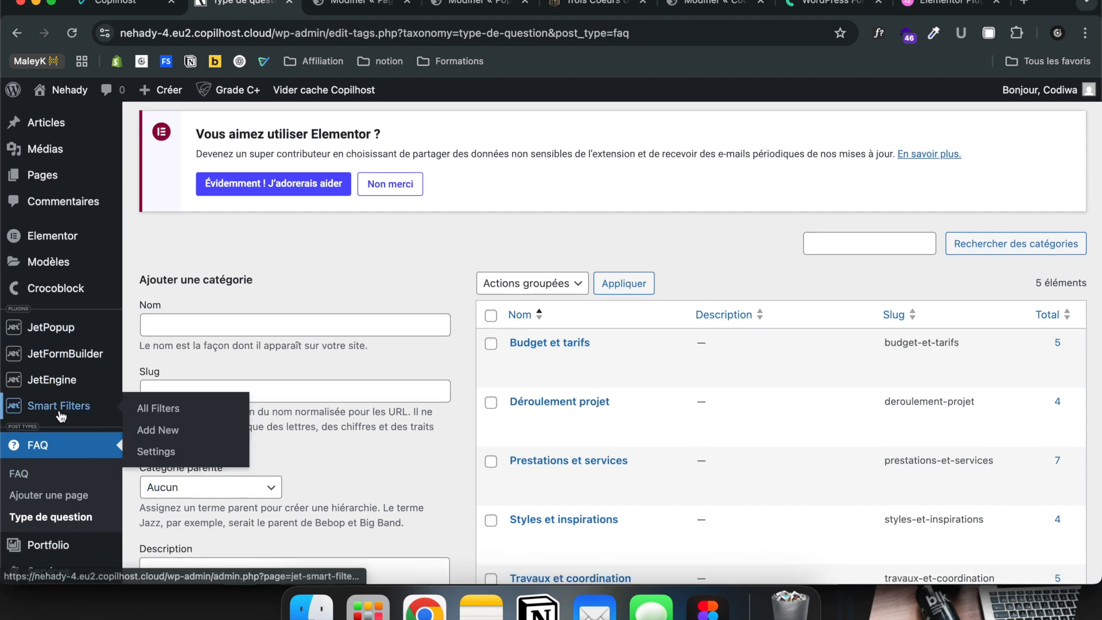
{"action": "scroll", "coordinate": [61, 481], "scroll_direction": "down", "scroll_amount": 1}
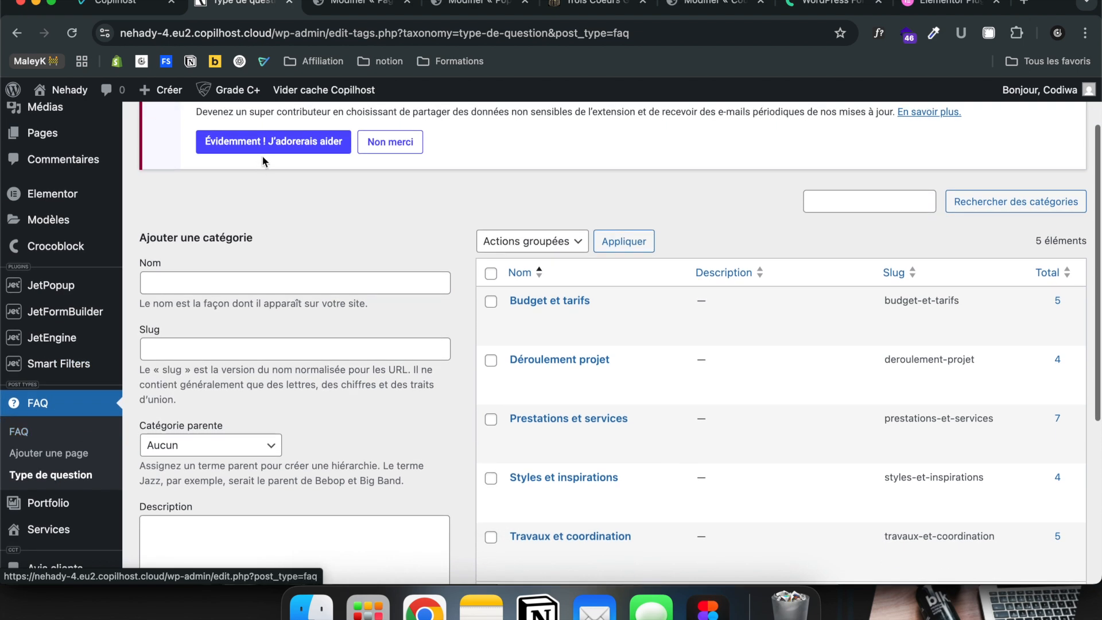
Open the account page on the Nehady site and briefly check the Elementor Pro topic list in the Notes app
{"action": "scroll", "coordinate": [174, 202], "scroll_direction": "up", "scroll_amount": 2}
{"action": "left_click", "coordinate": [75, 89]}
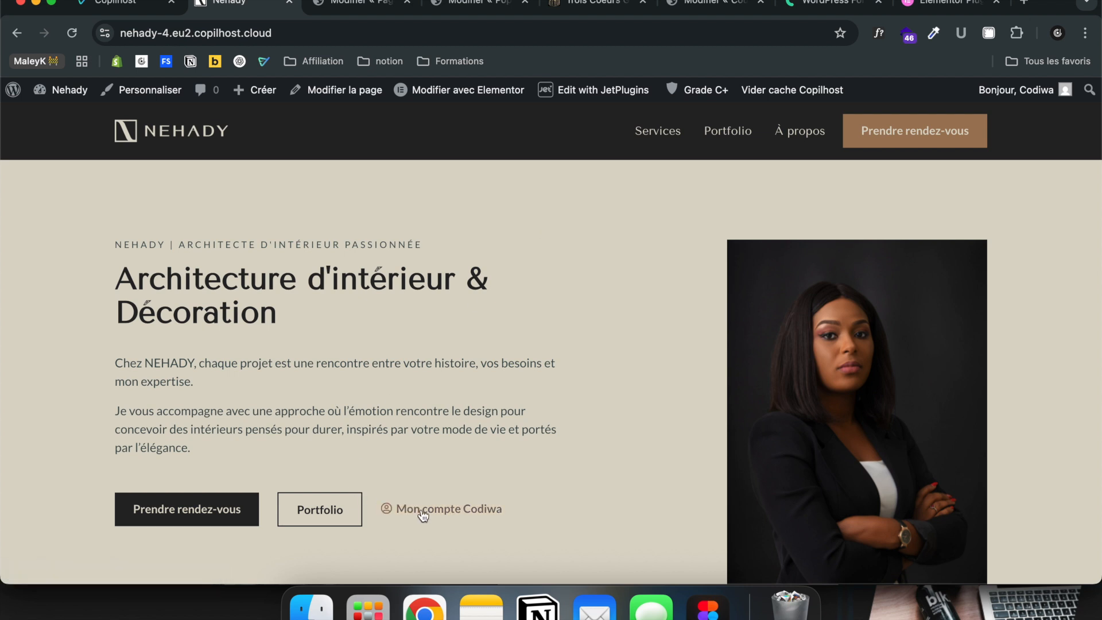
{"action": "left_click", "coordinate": [423, 515]}
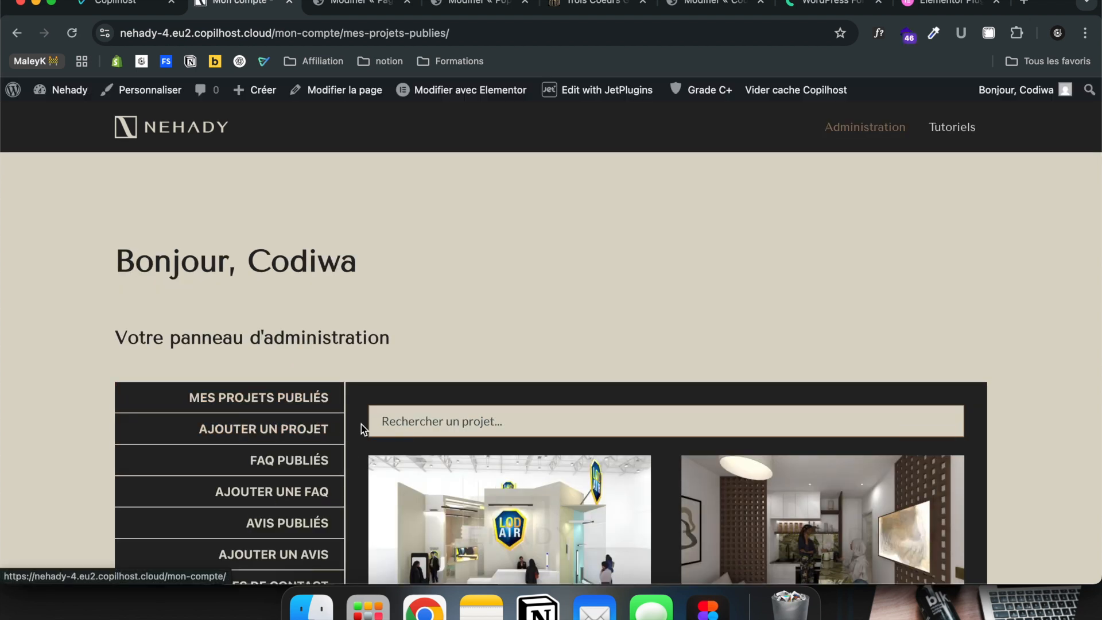
{"action": "left_click", "coordinate": [482, 608]}
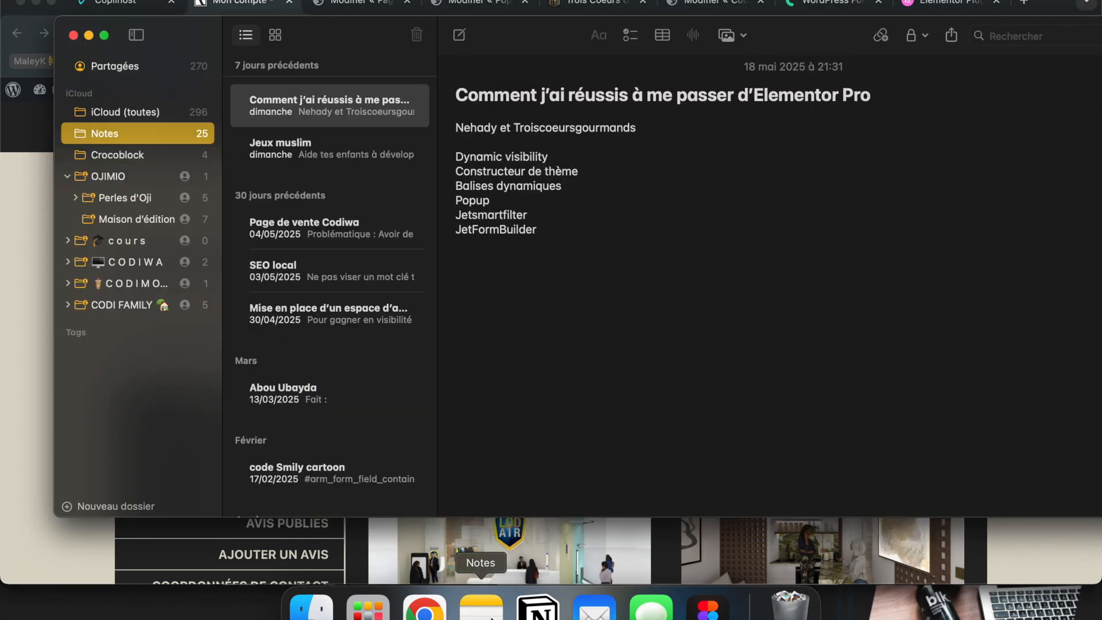
{"action": "left_click", "coordinate": [16, 517]}
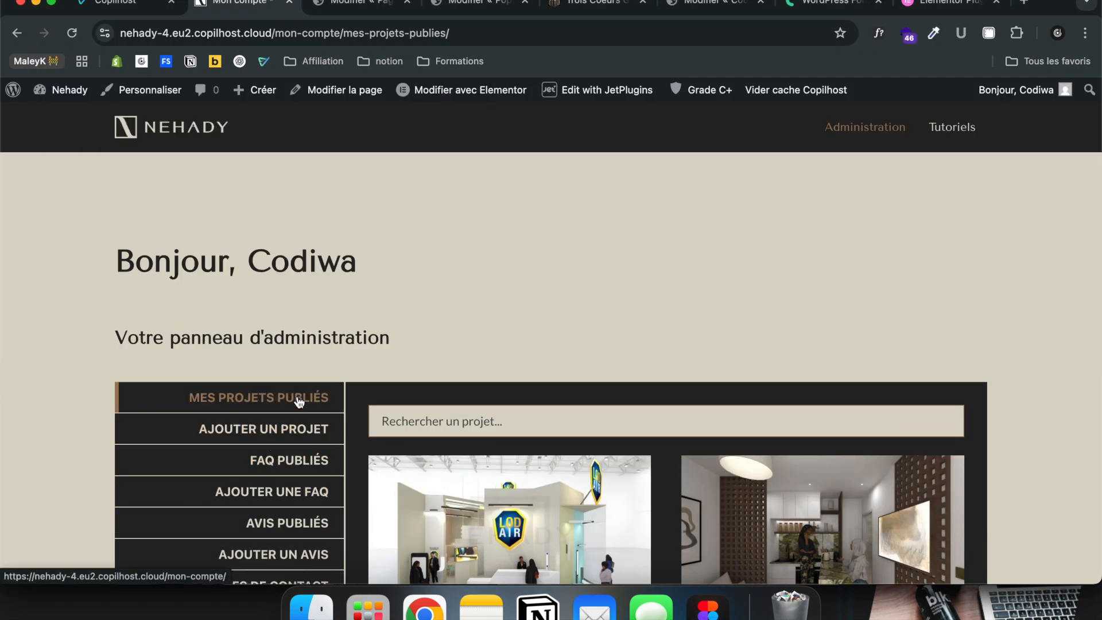
Look through the published projects and the video tutorials on the front-end account page
{"action": "scroll", "coordinate": [307, 438], "scroll_direction": "down", "scroll_amount": 5}
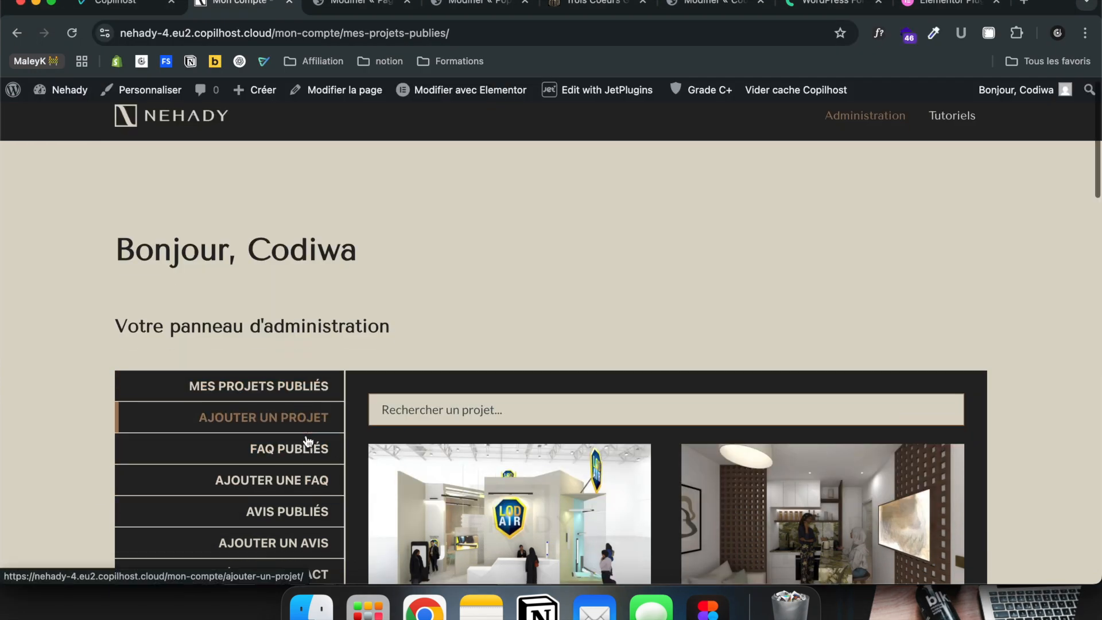
{"action": "scroll", "coordinate": [538, 345], "scroll_direction": "down", "scroll_amount": 9}
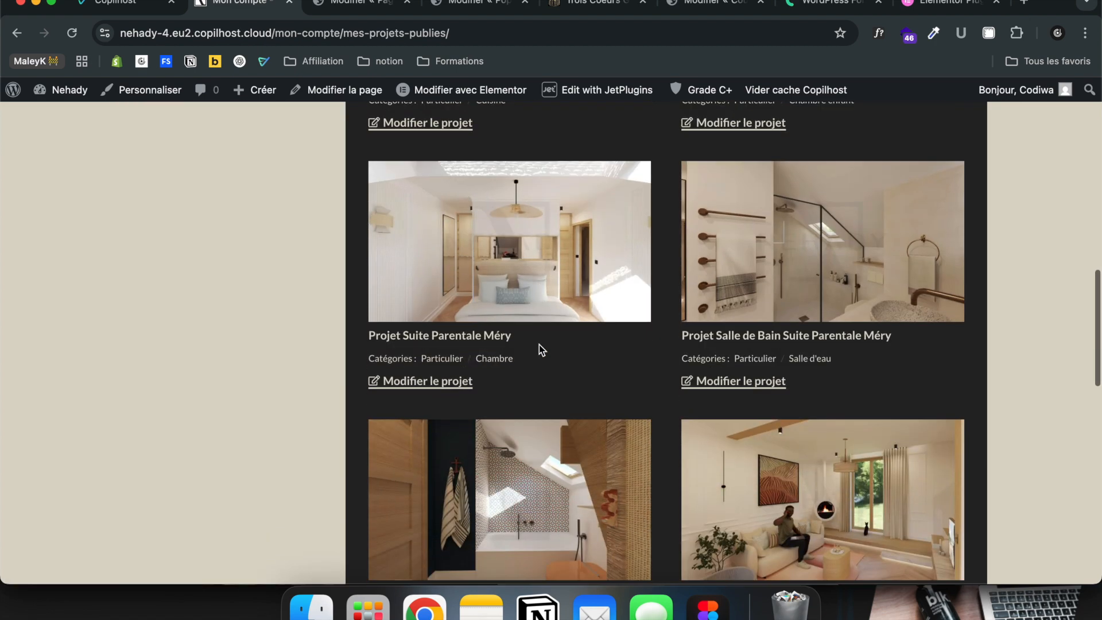
{"action": "scroll", "coordinate": [539, 344], "scroll_direction": "down", "scroll_amount": 10}
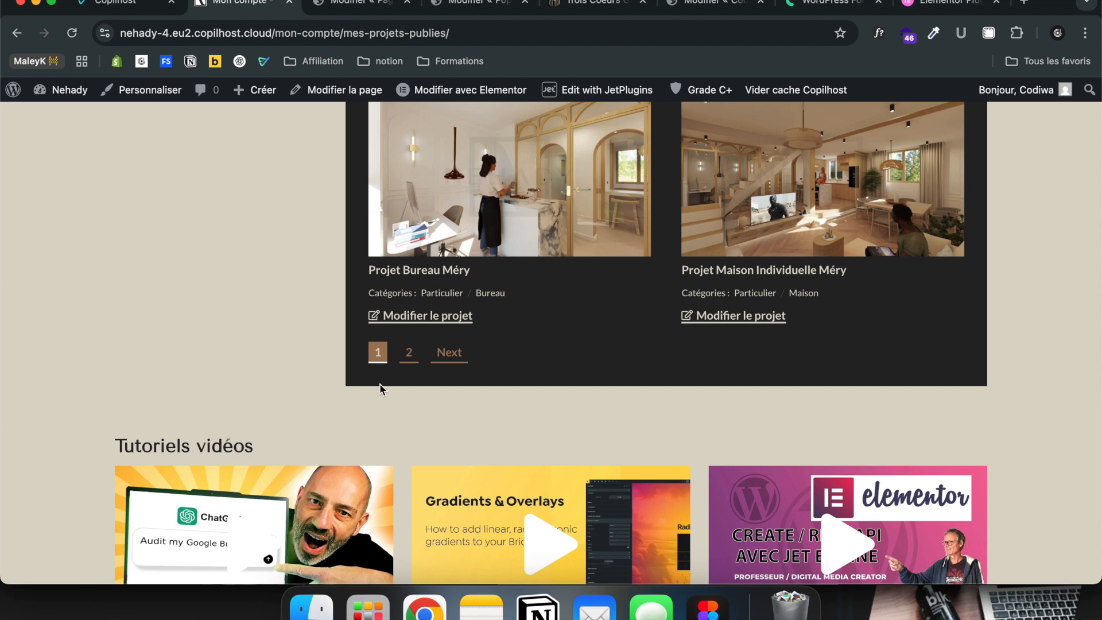
{"action": "scroll", "coordinate": [381, 384], "scroll_direction": "down", "scroll_amount": 3}
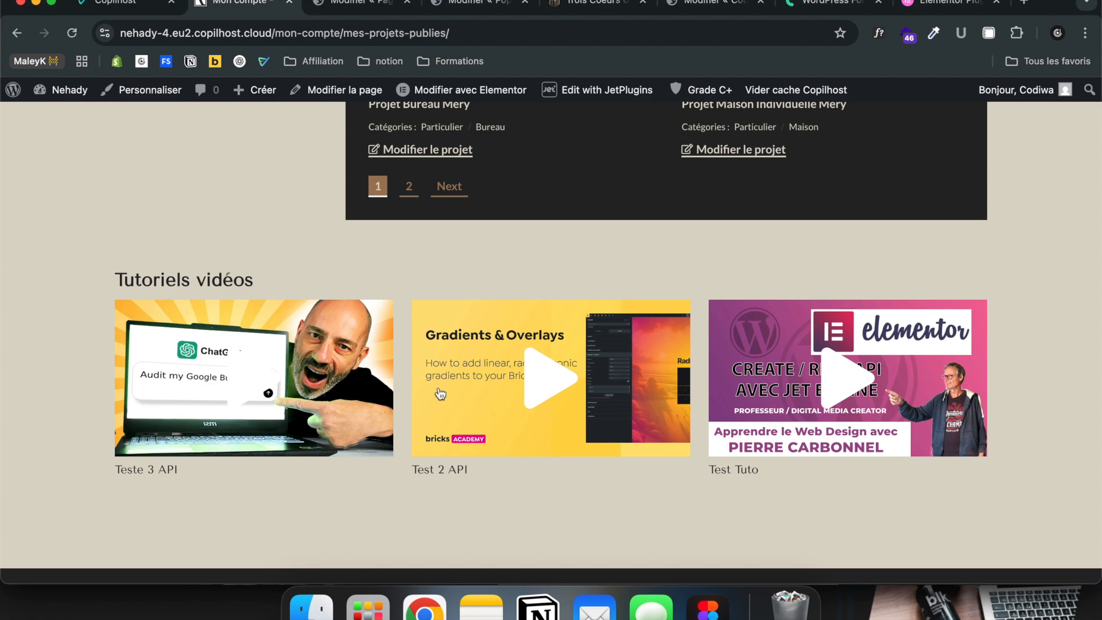
{"action": "scroll", "coordinate": [440, 394], "scroll_direction": "up", "scroll_amount": 20}
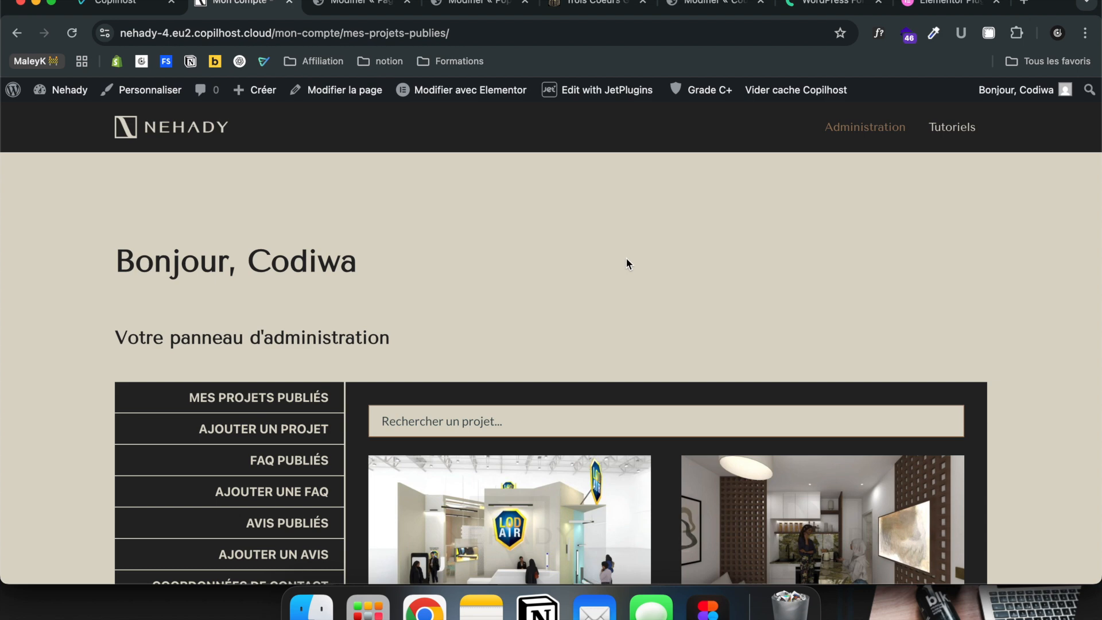
Return to the Nehady WordPress dashboard and close the Elementor pricing page
{"action": "left_click", "coordinate": [67, 93]}
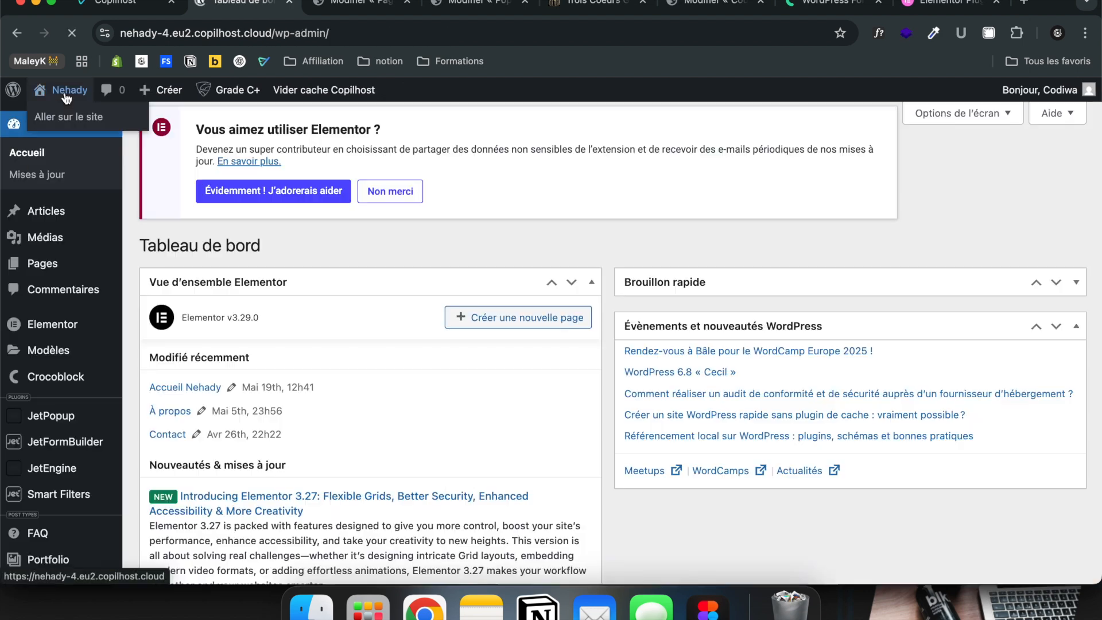
{"action": "mouse_move", "coordinate": [63, 352]}
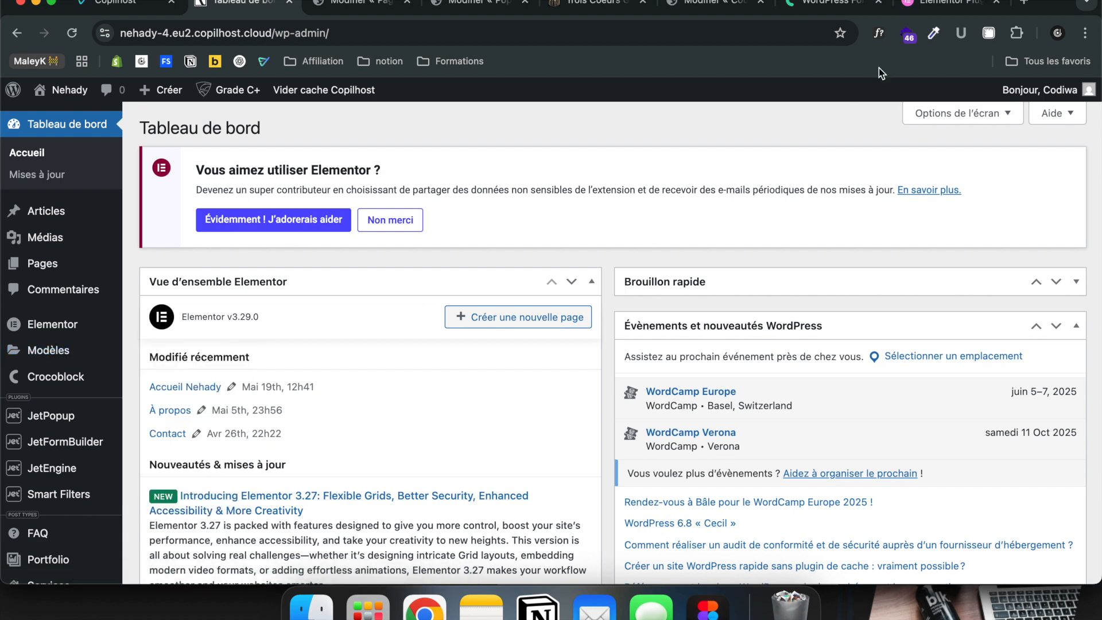
{"action": "left_click", "coordinate": [957, 13]}
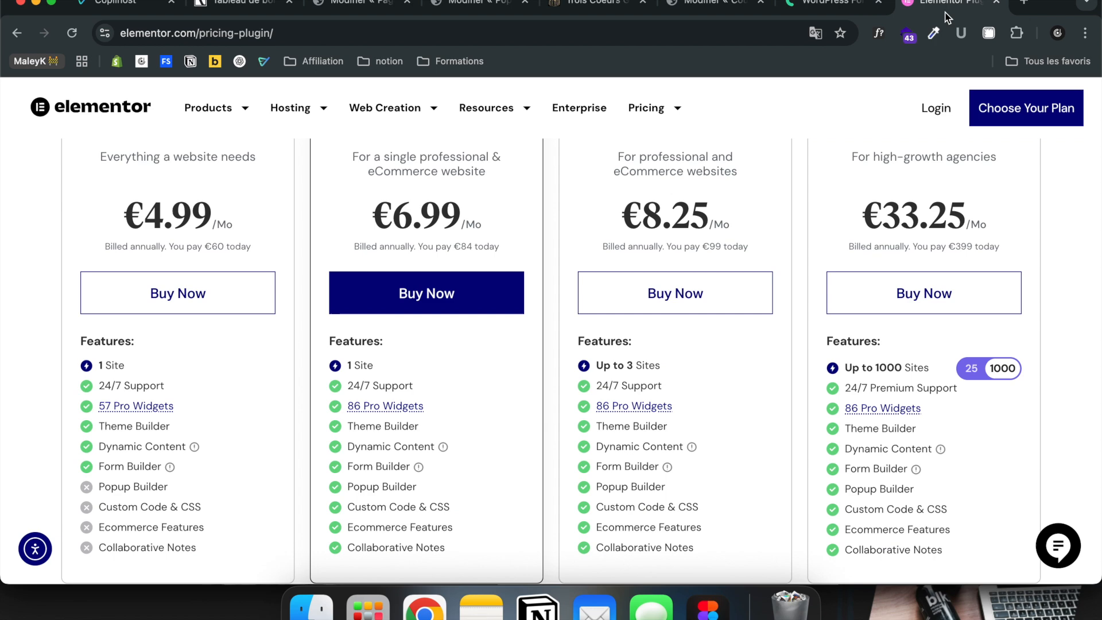
{"action": "left_click", "coordinate": [995, 4]}
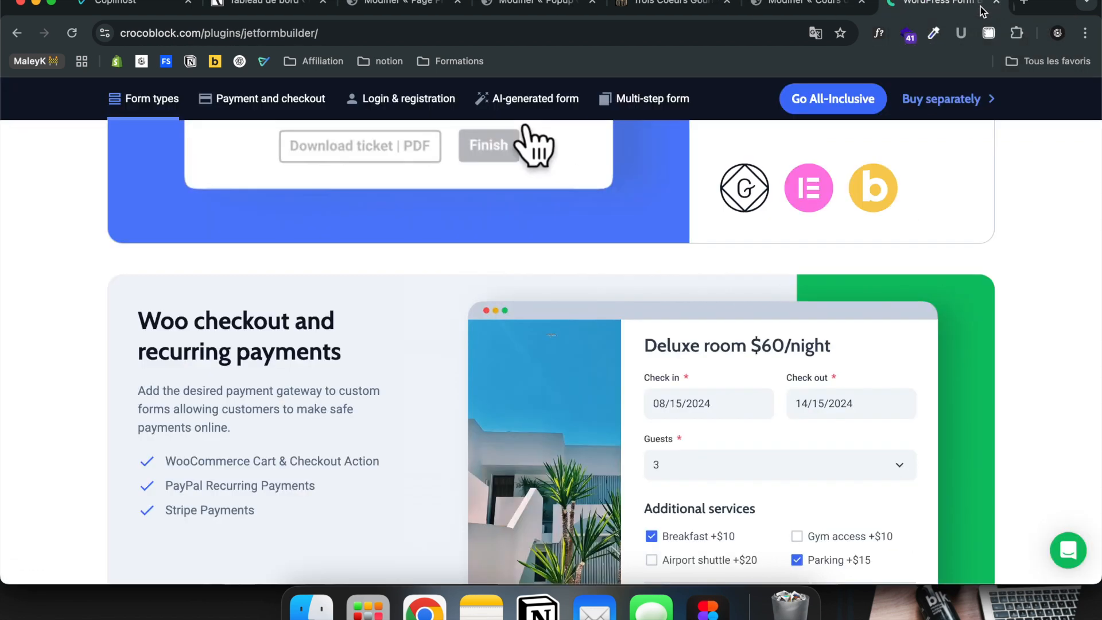
Open Crocoblock's Theme Builder in the Nehady dashboard and examine the tree of site templates
{"action": "left_click", "coordinate": [281, 4]}
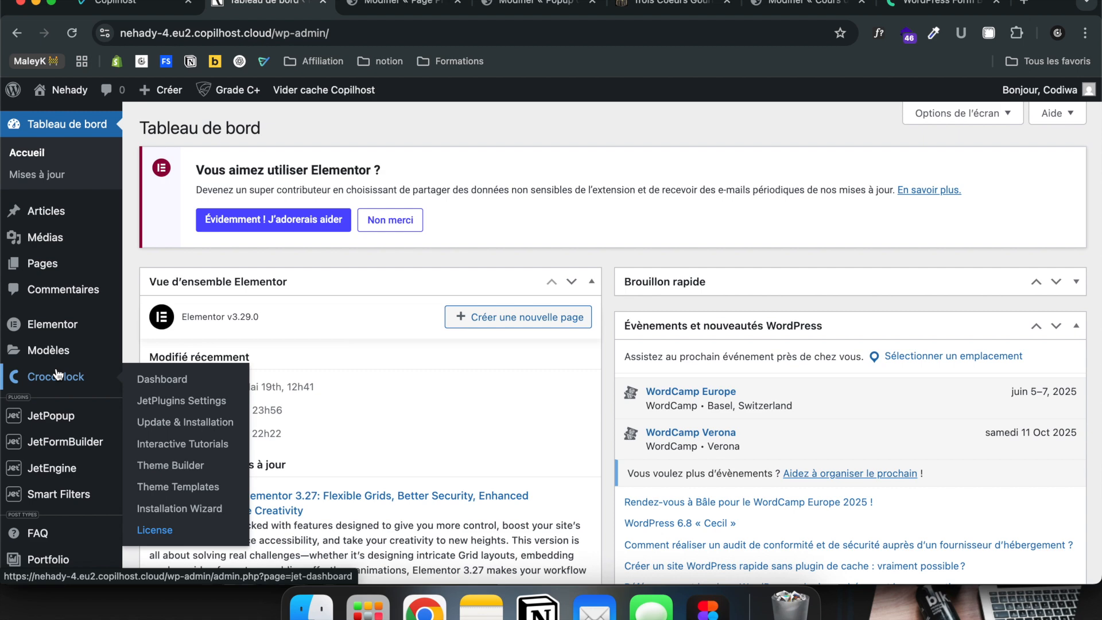
{"action": "left_click", "coordinate": [187, 467]}
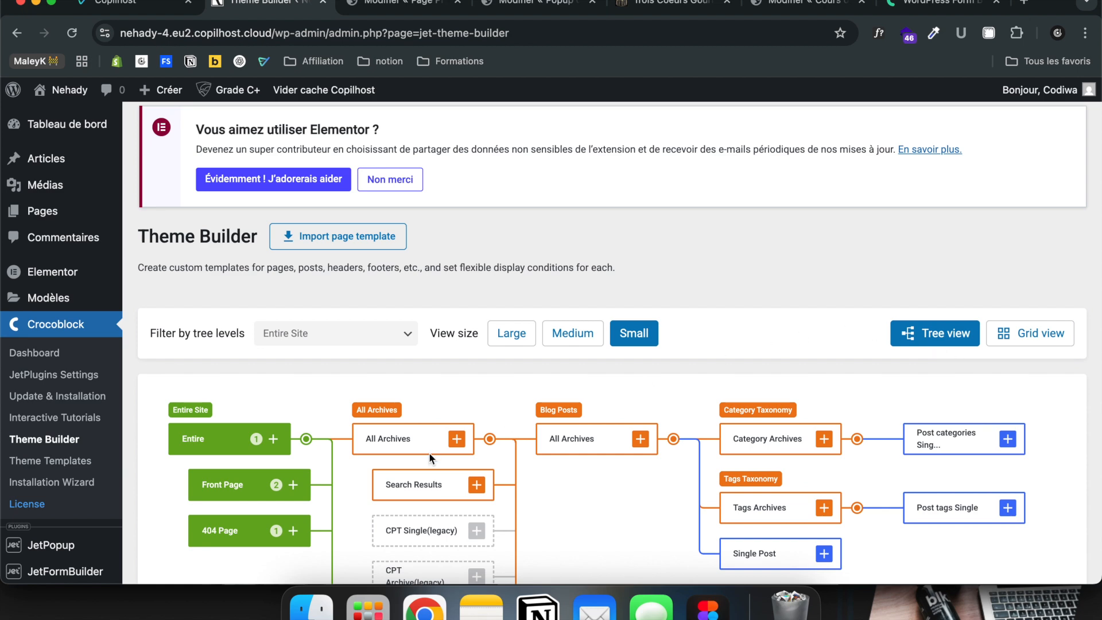
{"action": "scroll", "coordinate": [429, 456], "scroll_direction": "down", "scroll_amount": 5}
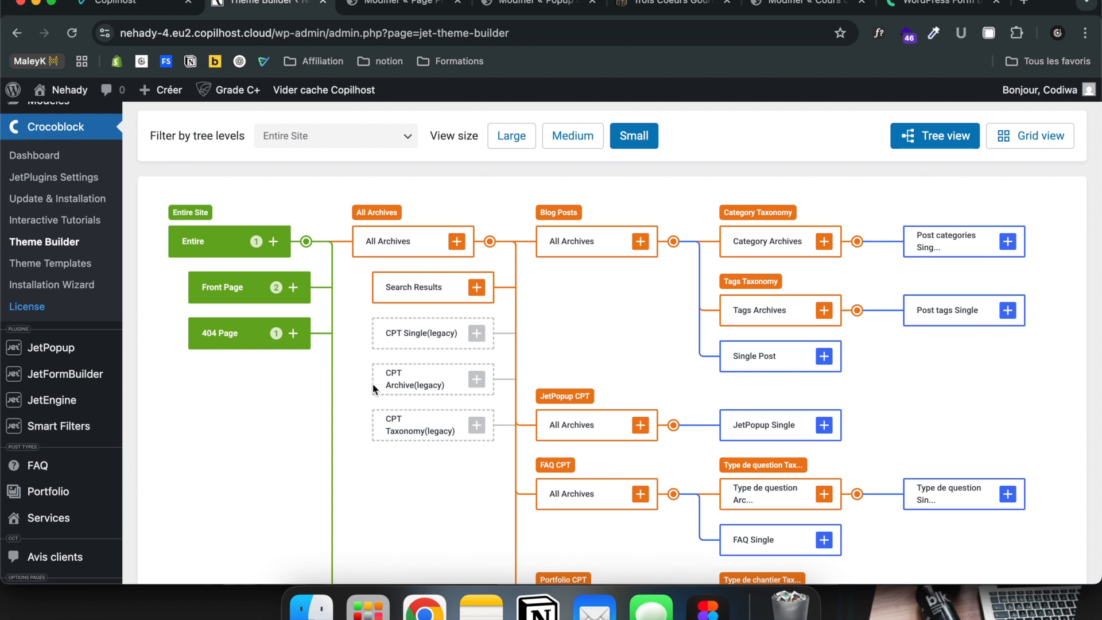
Visit the Nehady site's home page and go back to the WordPress dashboard
{"action": "scroll", "coordinate": [372, 383], "scroll_direction": "up", "scroll_amount": 5}
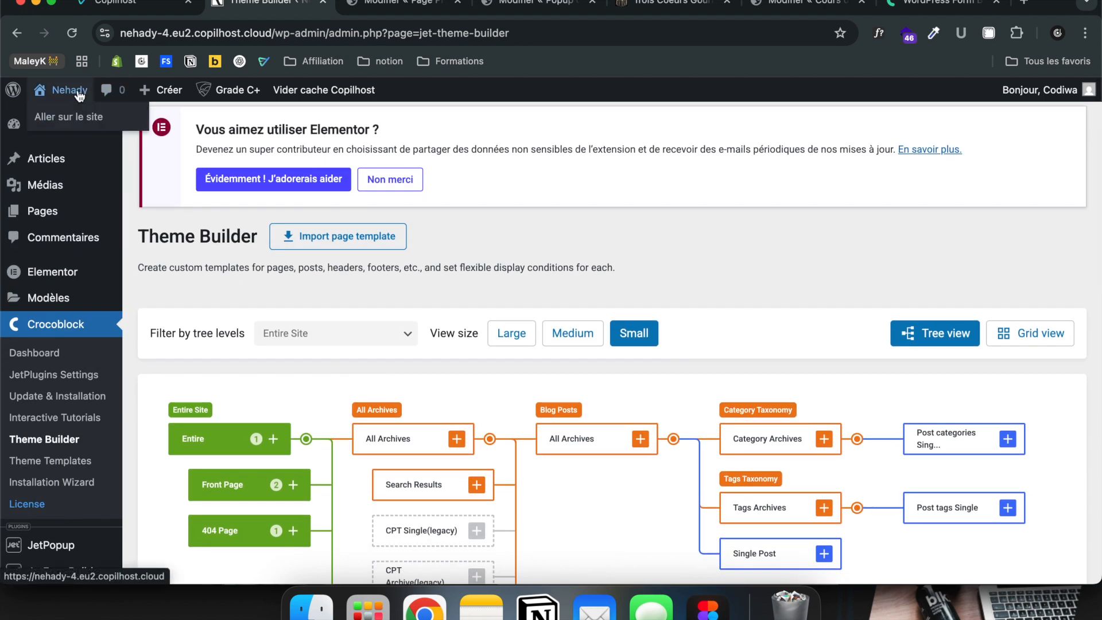
{"action": "left_click", "coordinate": [79, 94]}
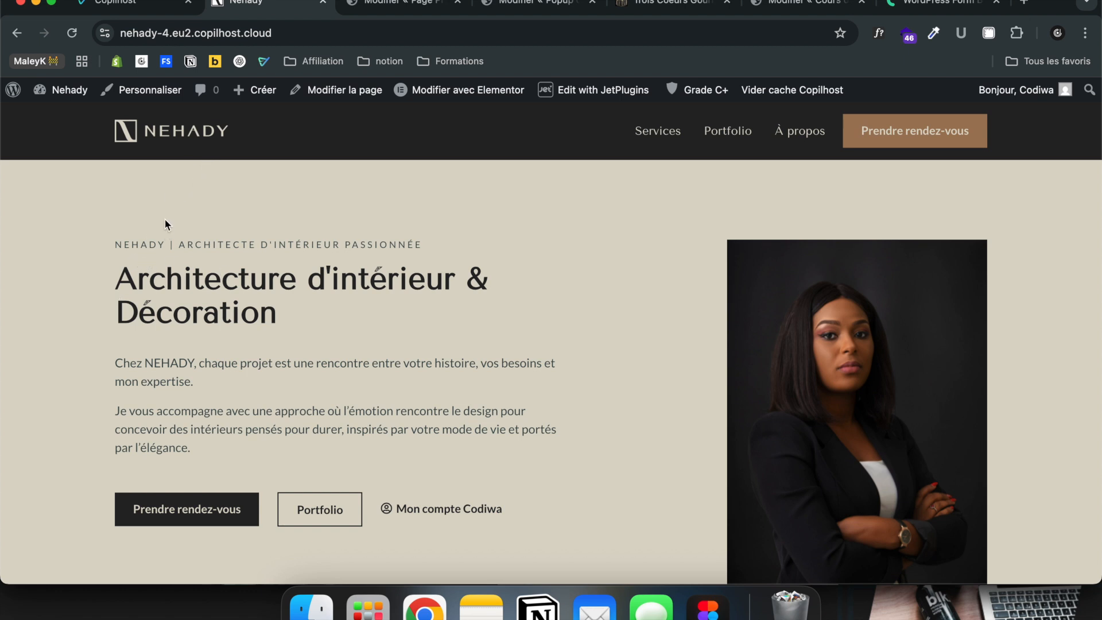
{"action": "left_click", "coordinate": [42, 93]}
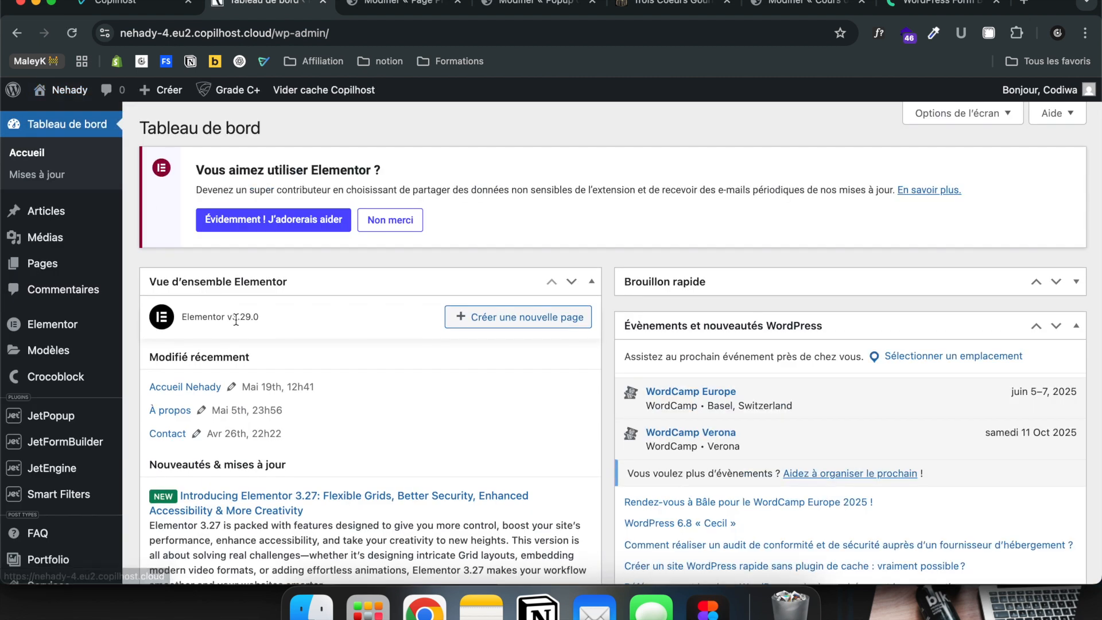